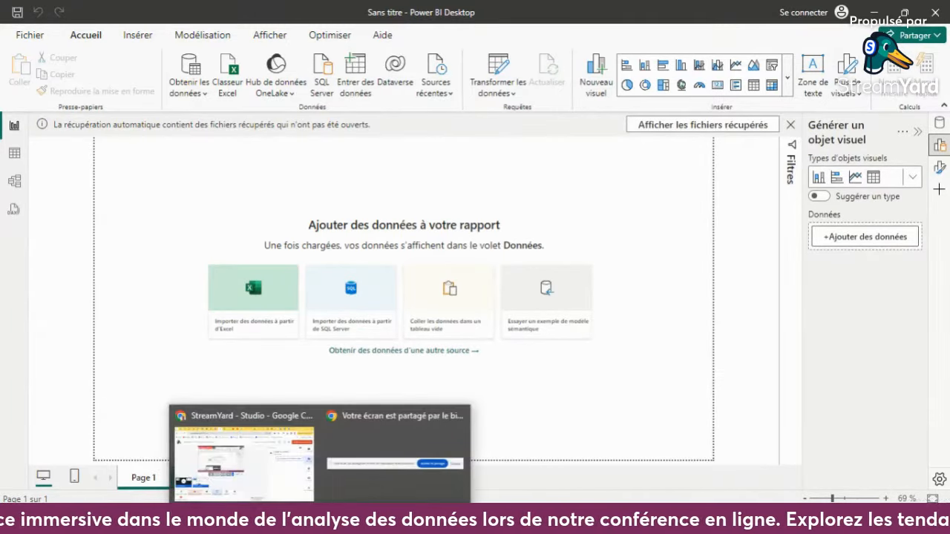
- Switch to Chrome and display the Wikipedia article "Pandémie de Covid-19 par pays et territoire" from its beginning
click(275, 459)
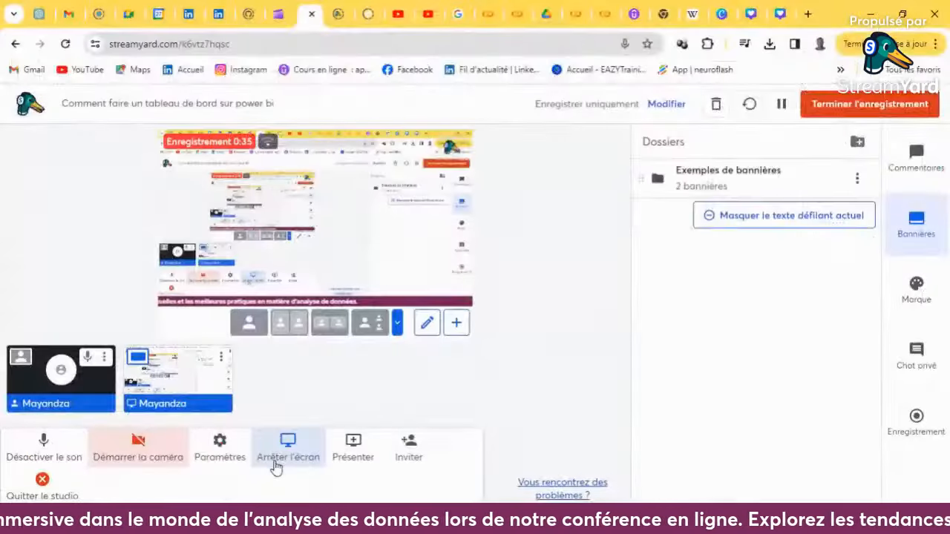
click(688, 21)
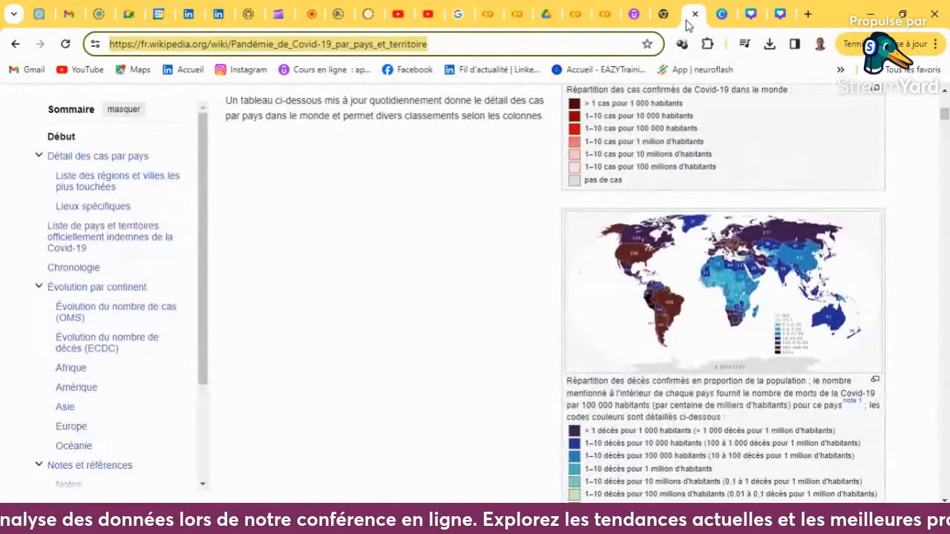
scroll(558, 159, up, 7)
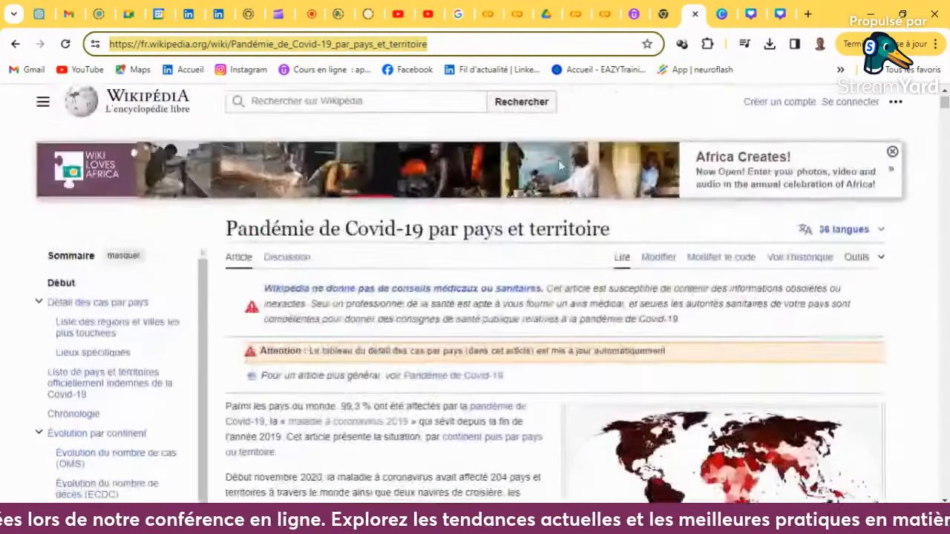
click(594, 110)
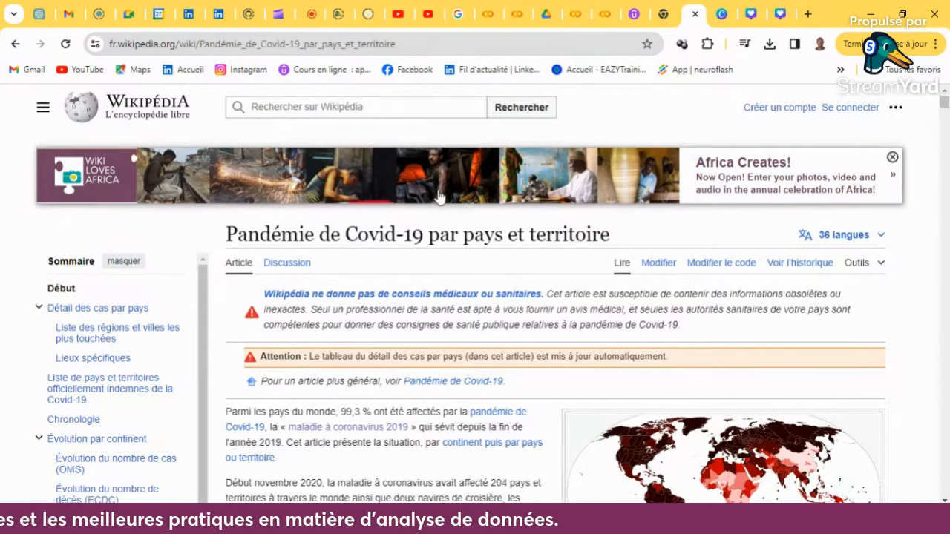
- Examine the article's table of Covid-19 cases, deaths and population by country
scroll(438, 195, down, 1)
scroll(439, 195, down, 3)
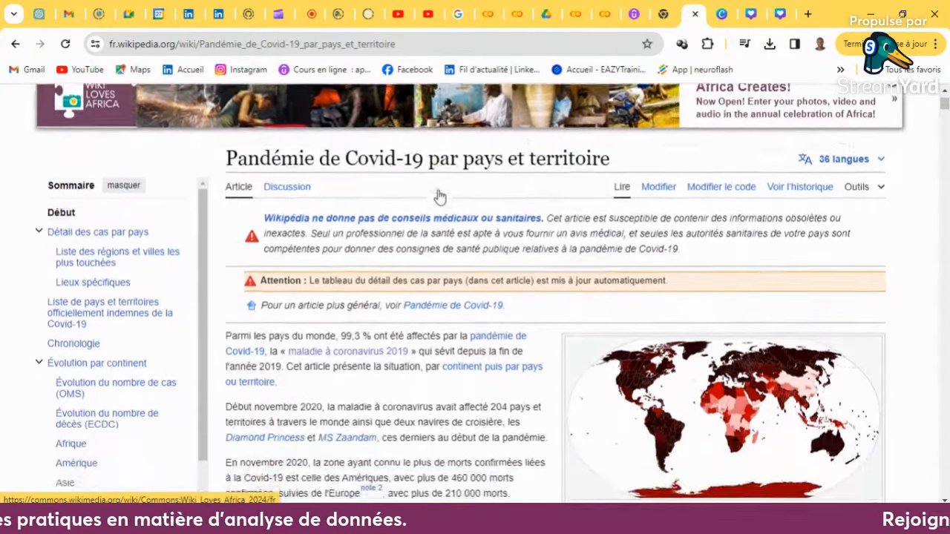
scroll(439, 195, down, 12)
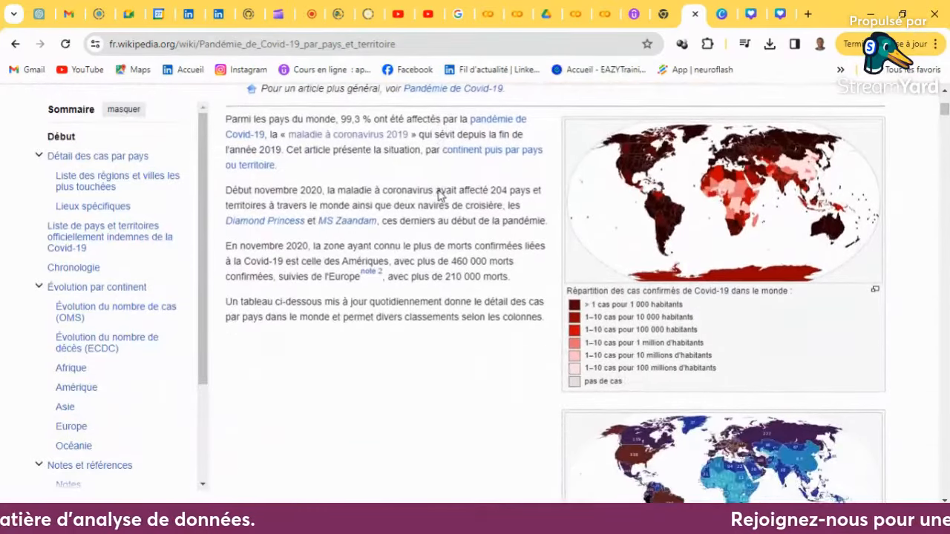
scroll(438, 195, down, 1)
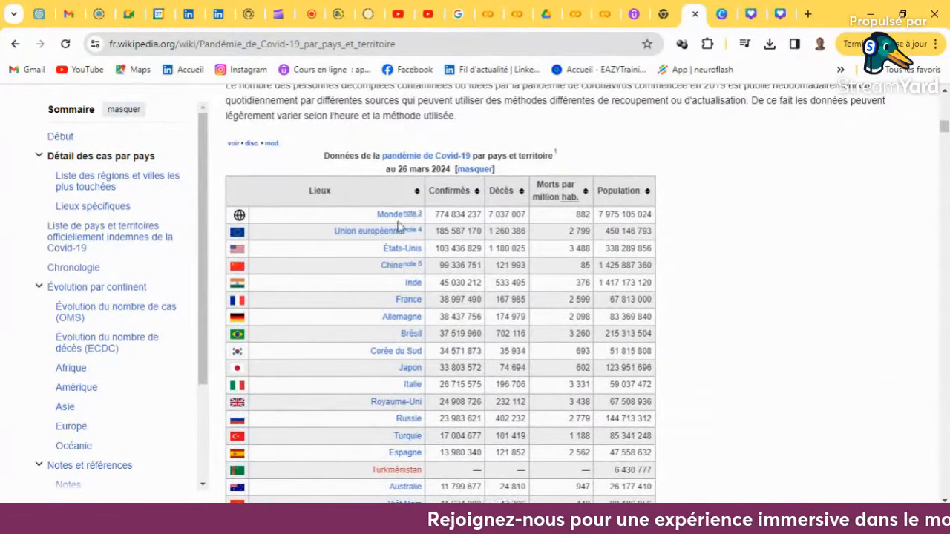
scroll(478, 303, down, 1)
scroll(479, 303, down, 10)
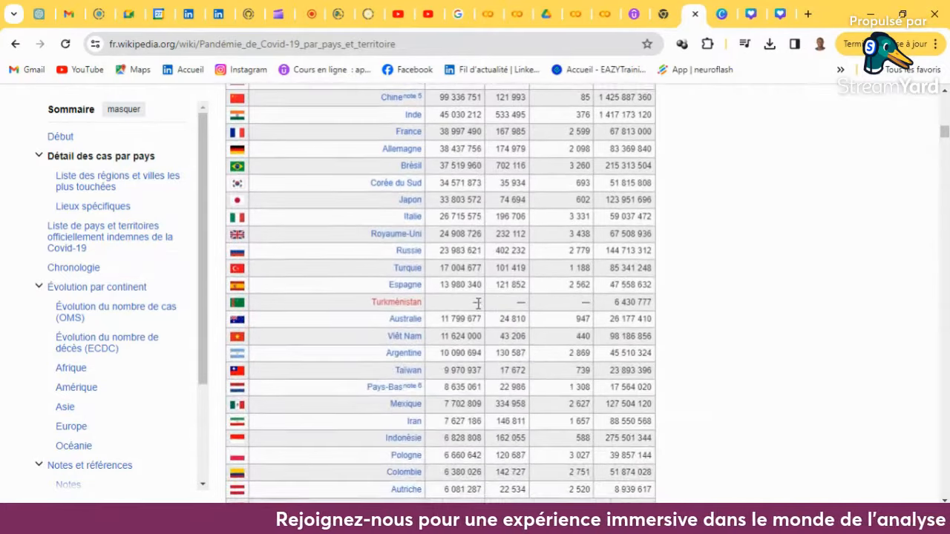
scroll(479, 302, down, 14)
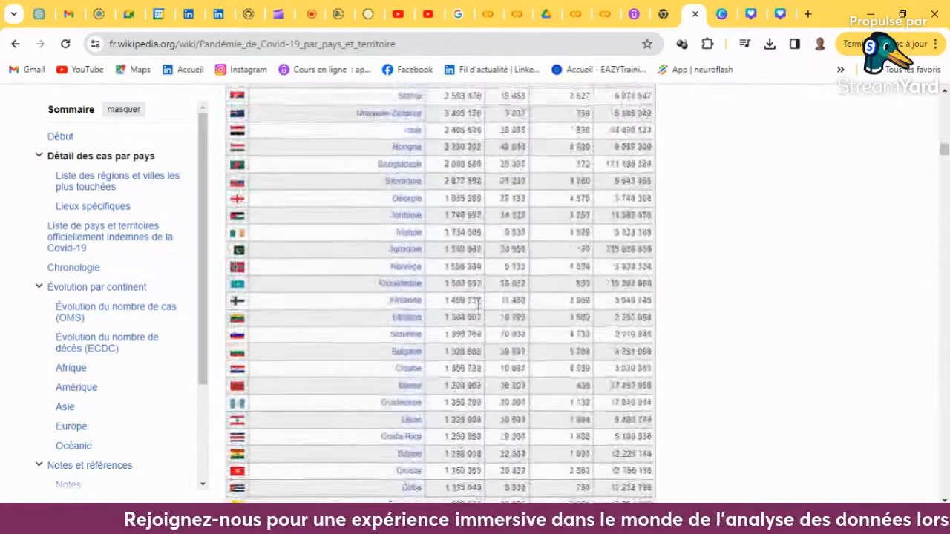
scroll(479, 310, up, 20)
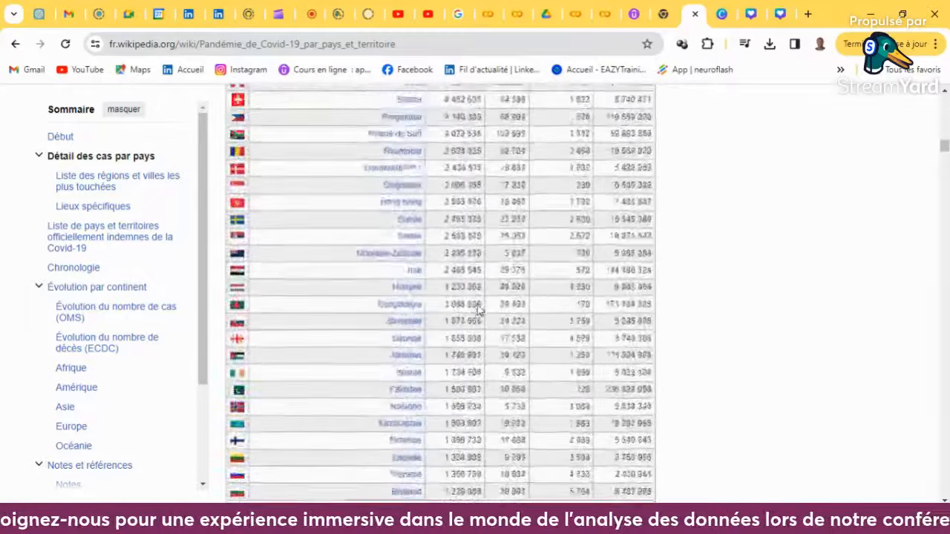
scroll(479, 311, down, 6)
scroll(476, 315, up, 6)
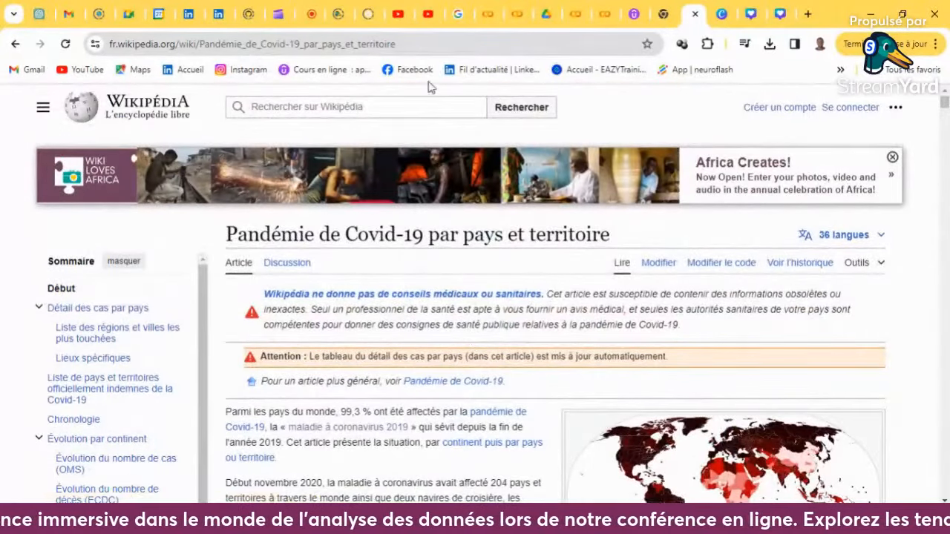
- Copy the Wikipedia article's URL and return to Power BI Desktop
click(419, 44)
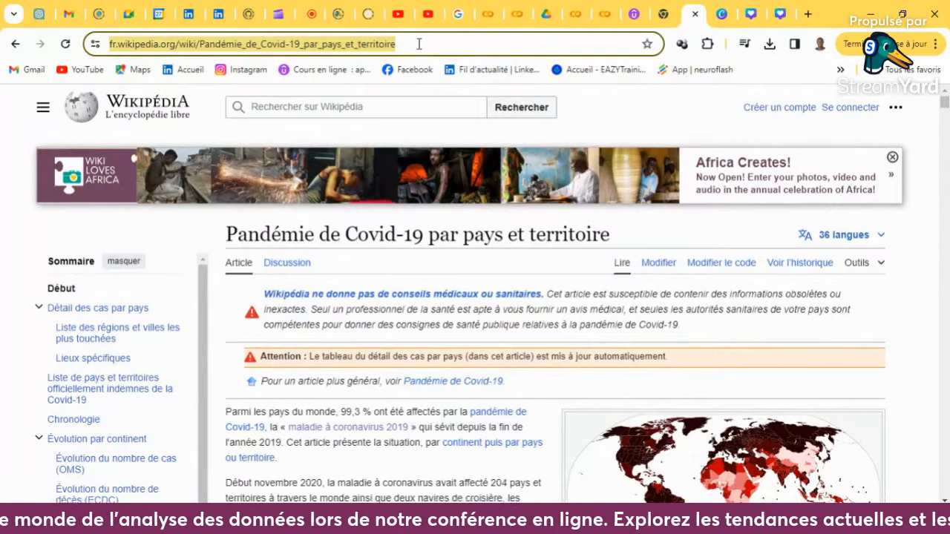
mouse_move(560, 522)
click(558, 455)
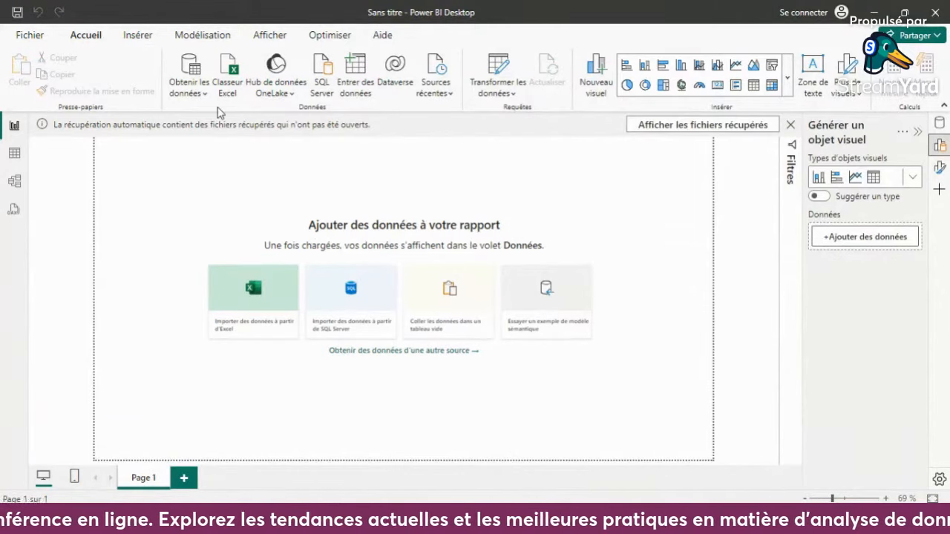
- Open the complete Obtenir les données source list and look through the available connectors
click(193, 70)
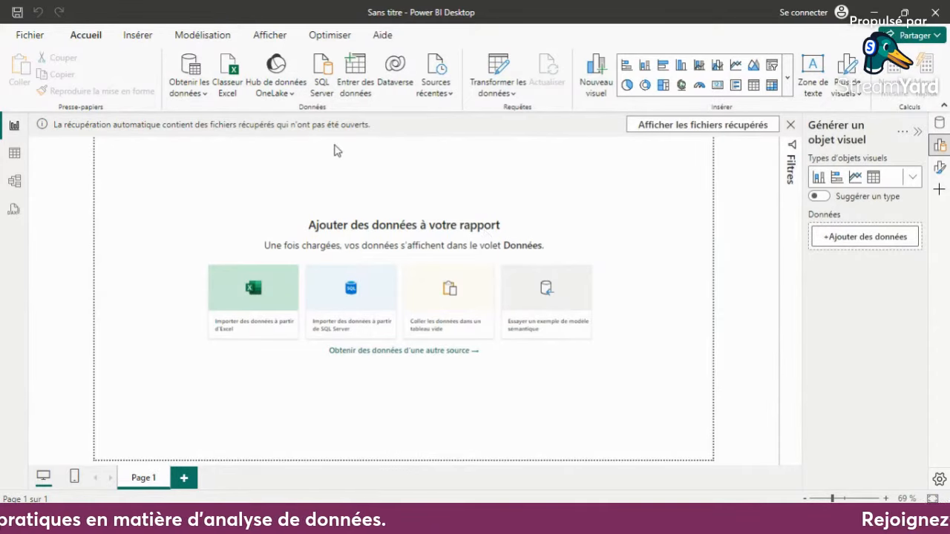
click(204, 93)
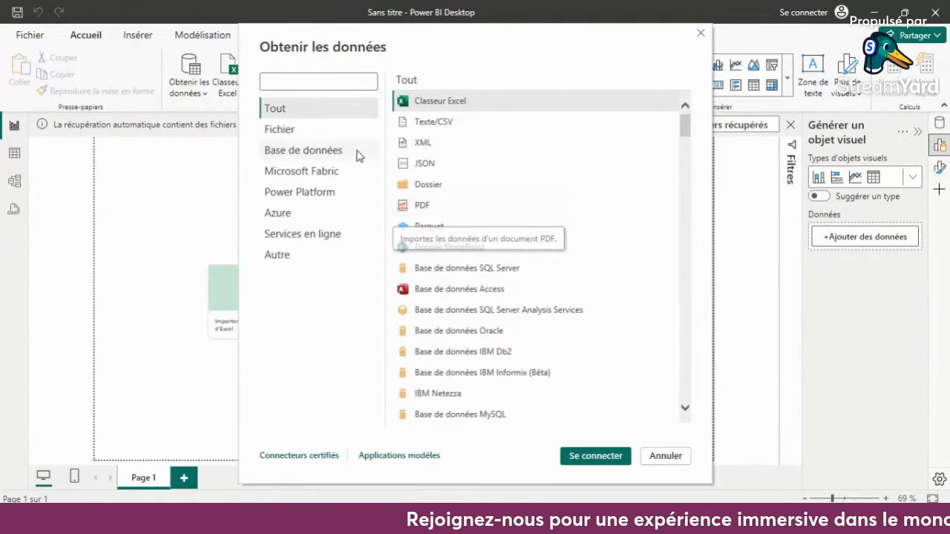
scroll(490, 253, down, 10)
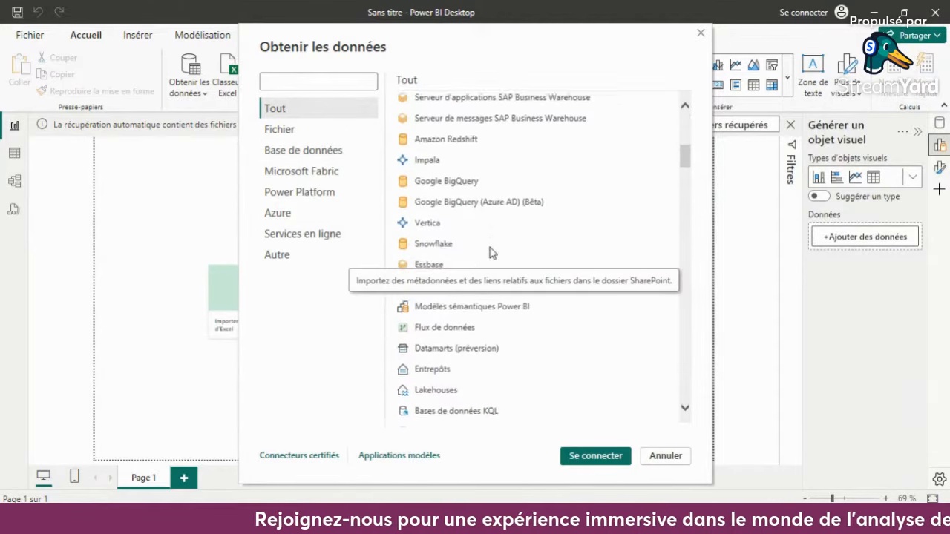
scroll(490, 253, down, 5)
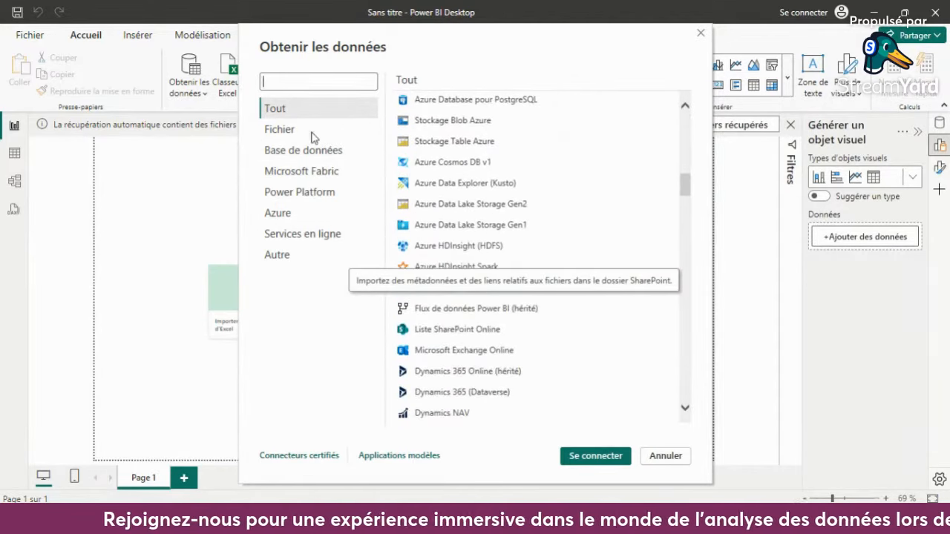
scroll(456, 224, down, 6)
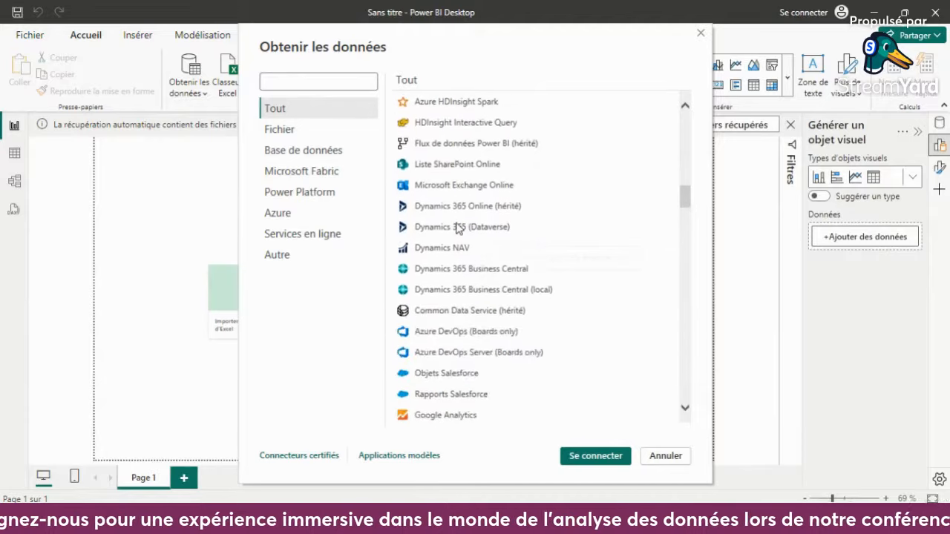
scroll(456, 226, down, 3)
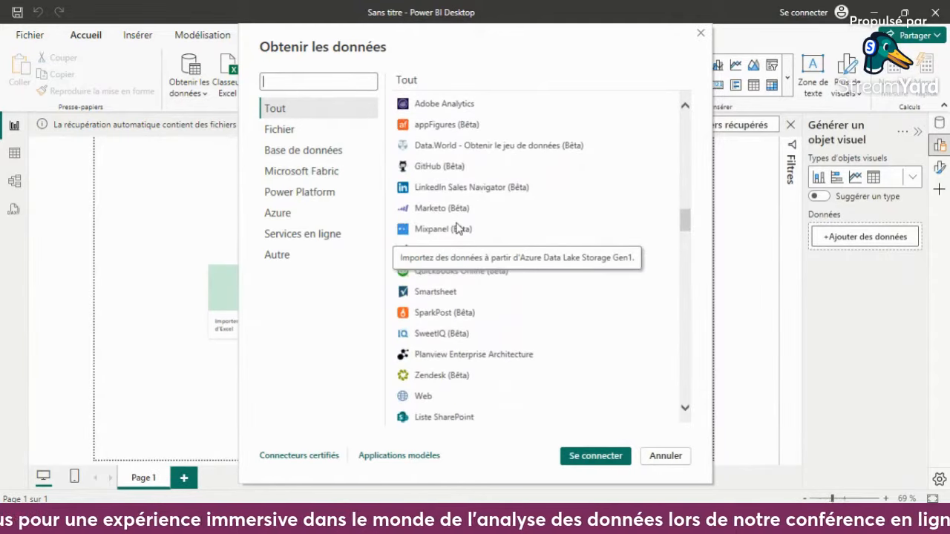
- Review the data connectors offered in the Services en ligne category
click(350, 236)
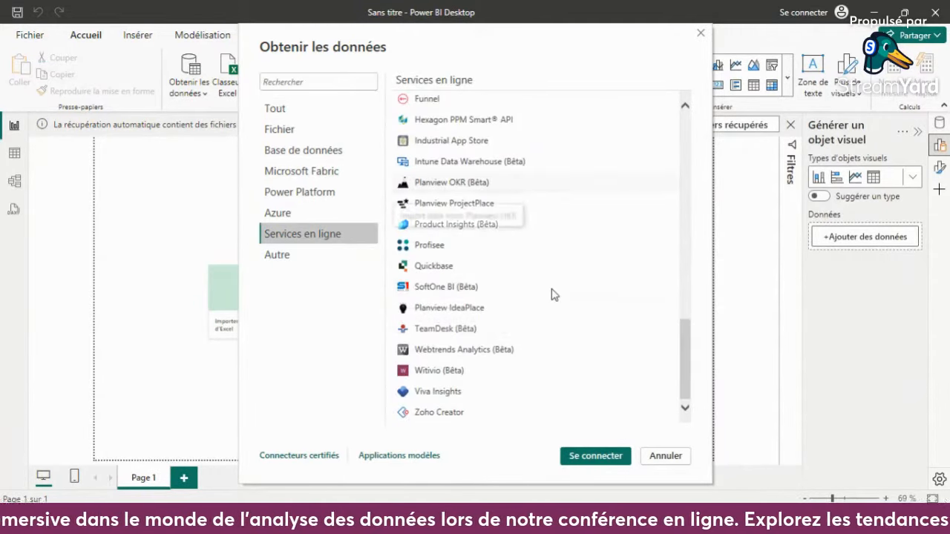
scroll(552, 293, up, 5)
scroll(552, 295, up, 8)
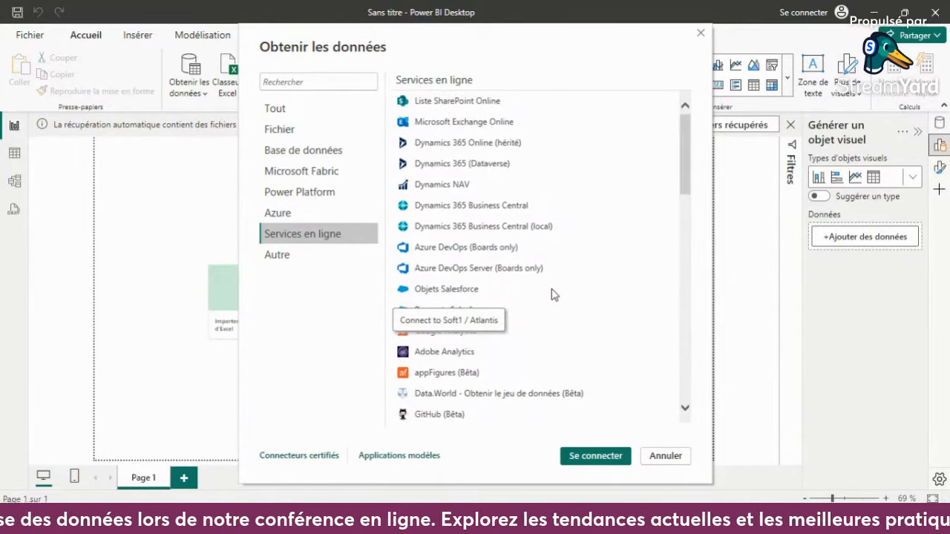
scroll(576, 281, down, 3)
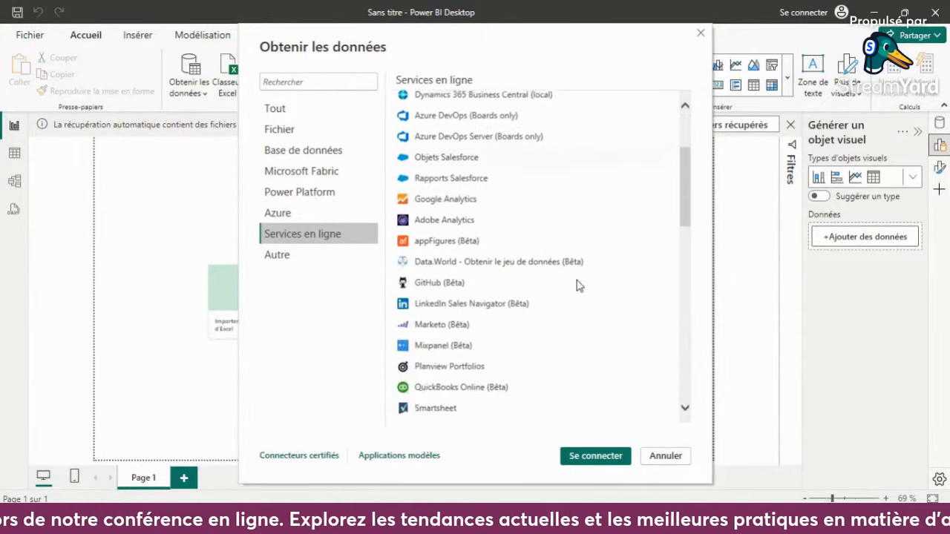
scroll(577, 281, down, 5)
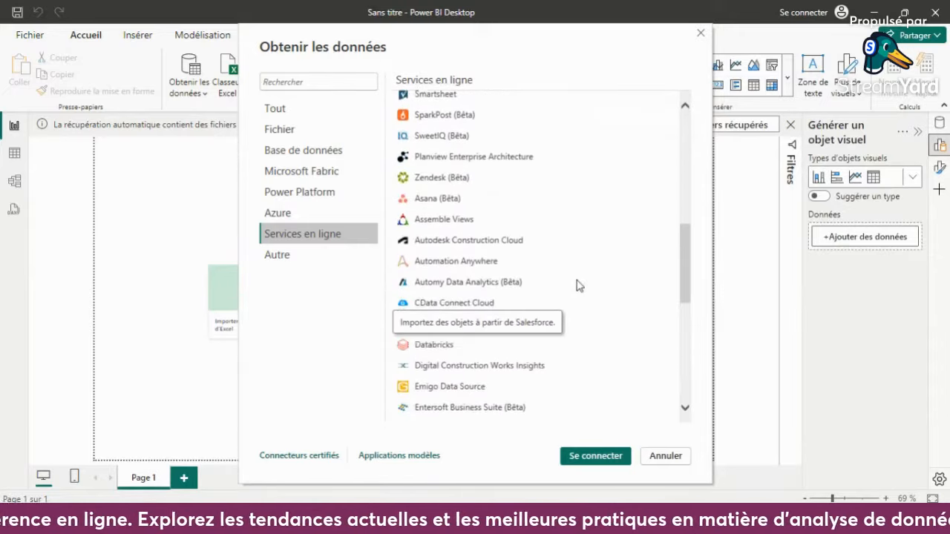
scroll(578, 285, down, 5)
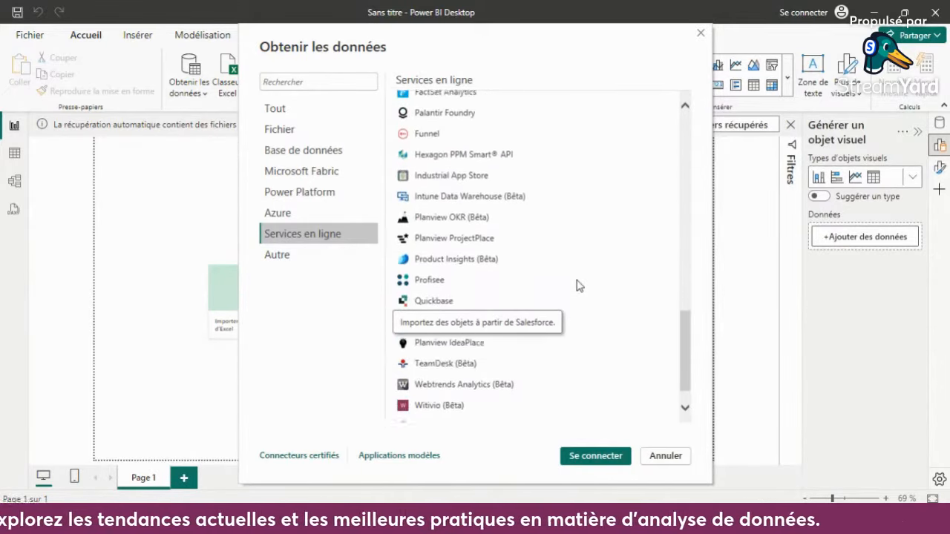
scroll(578, 286, down, 1)
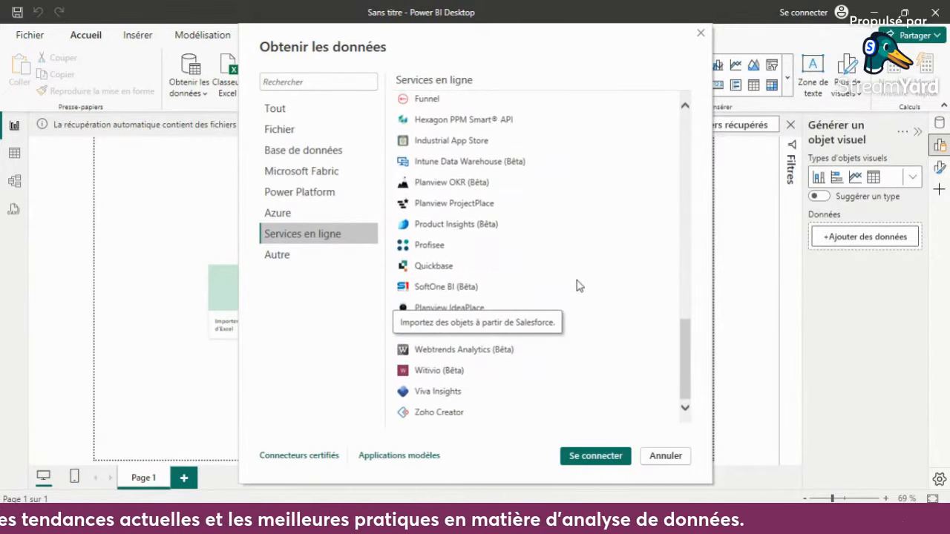
- Choose the Web connector from the complete source list and connect to the copied Wikipedia article URL in De base mode
click(293, 115)
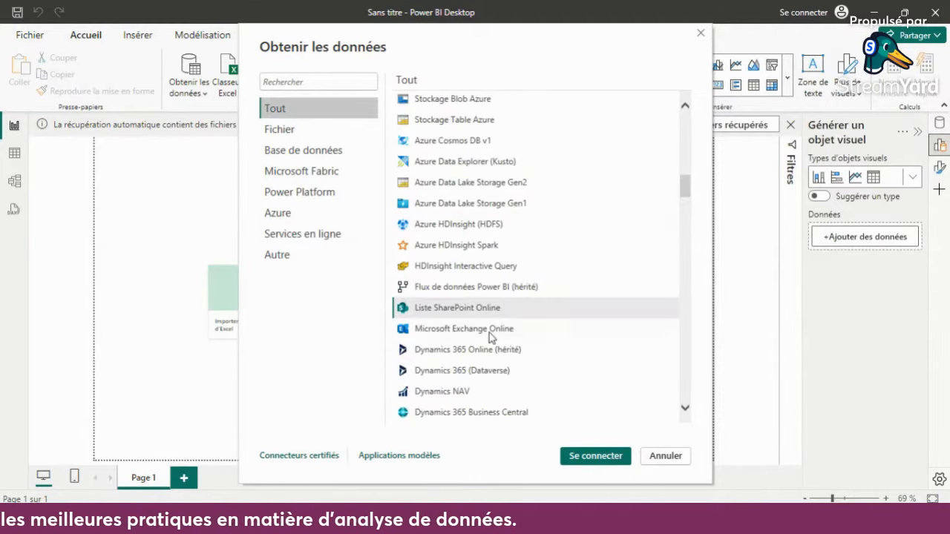
scroll(489, 334, down, 3)
scroll(489, 334, down, 1)
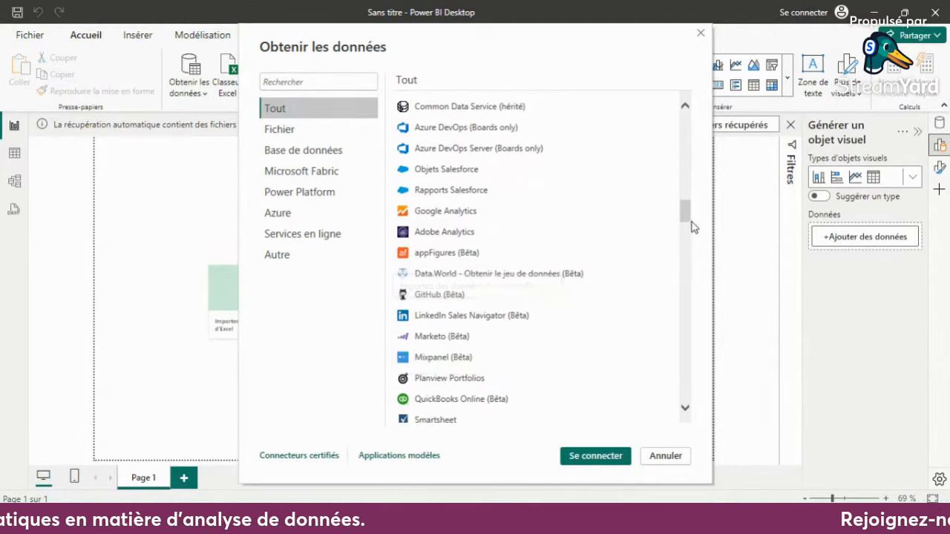
mouse_move(686, 221)
mouse_down()
mouse_move(677, 135)
mouse_move(686, 239)
mouse_up()
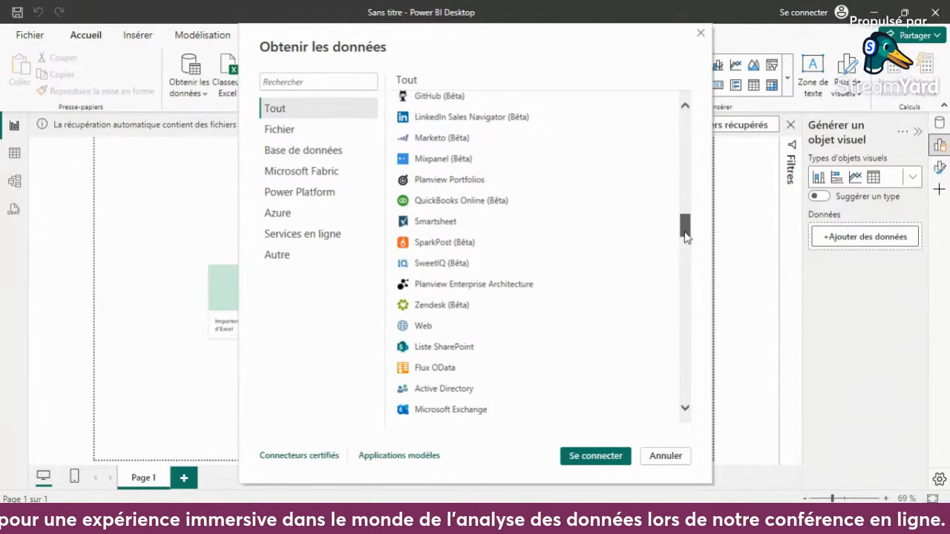
click(496, 331)
click(578, 457)
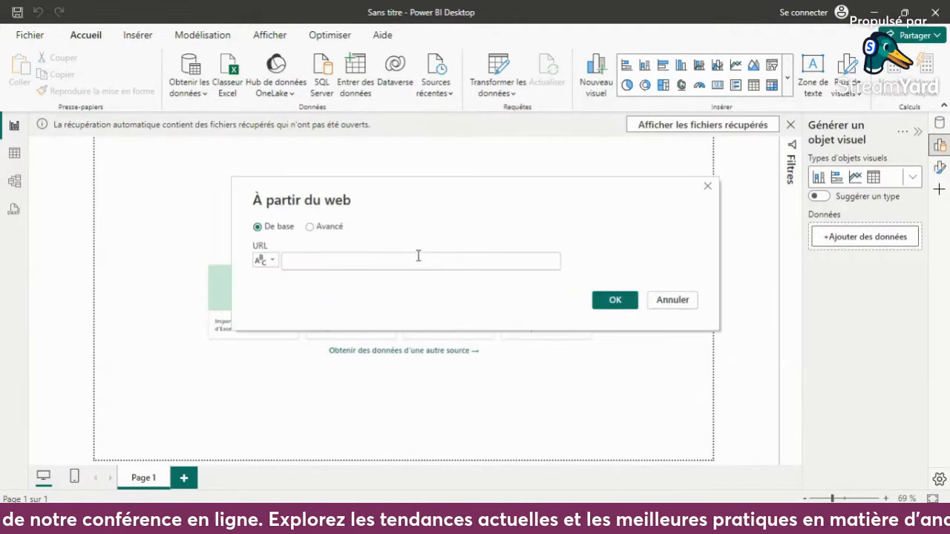
text(https://fr.wikipedia.org/wiki/Pand%C3%A9mie_de_Covid-19_par_pays_et_territoire)
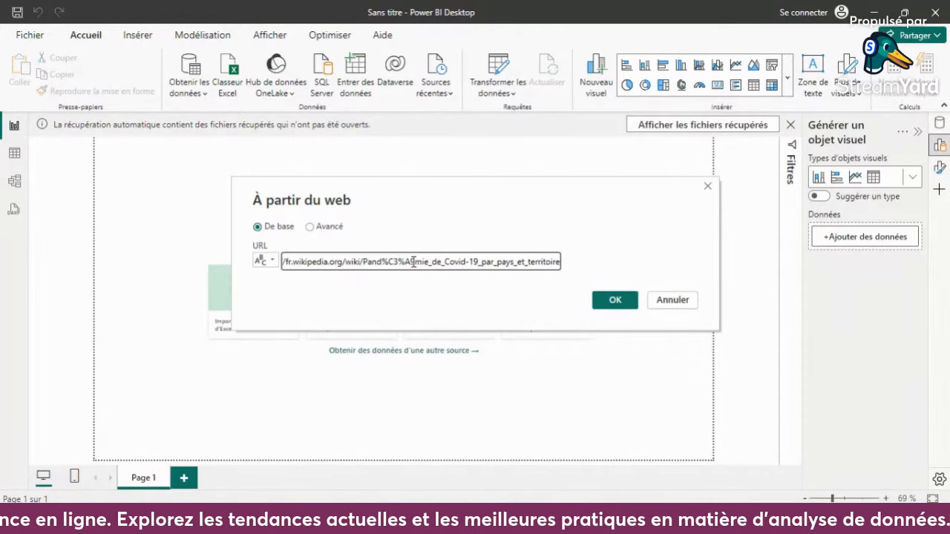
click(605, 302)
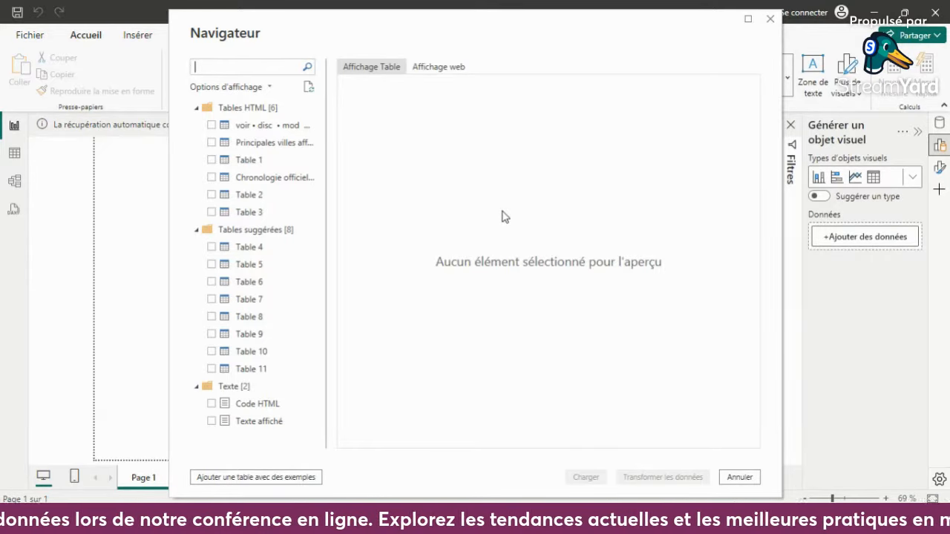
- Select the HTML table "Données de la pandémie de Covid-19 par pays et territoire", preview its columns, and open it in the Power Query editor
click(211, 126)
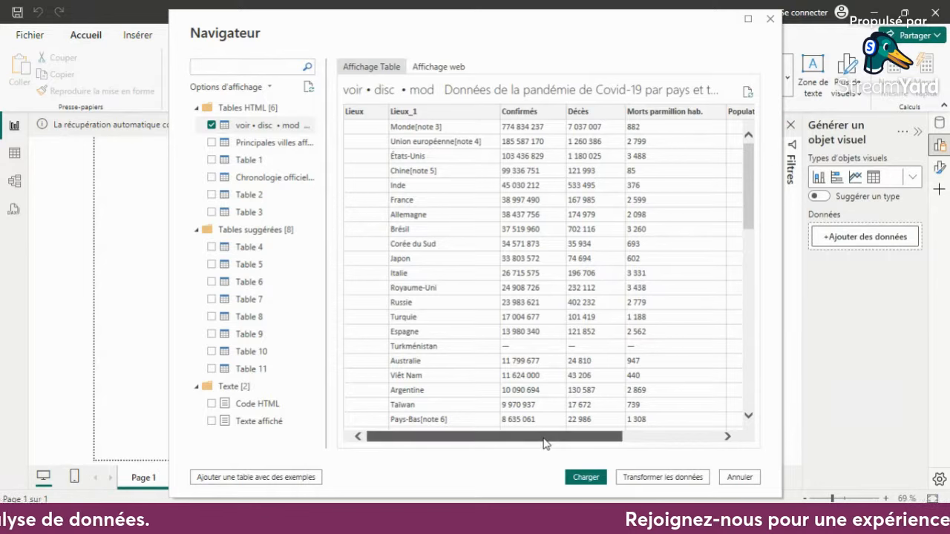
drag(547, 443, 675, 443)
drag(683, 437, 518, 453)
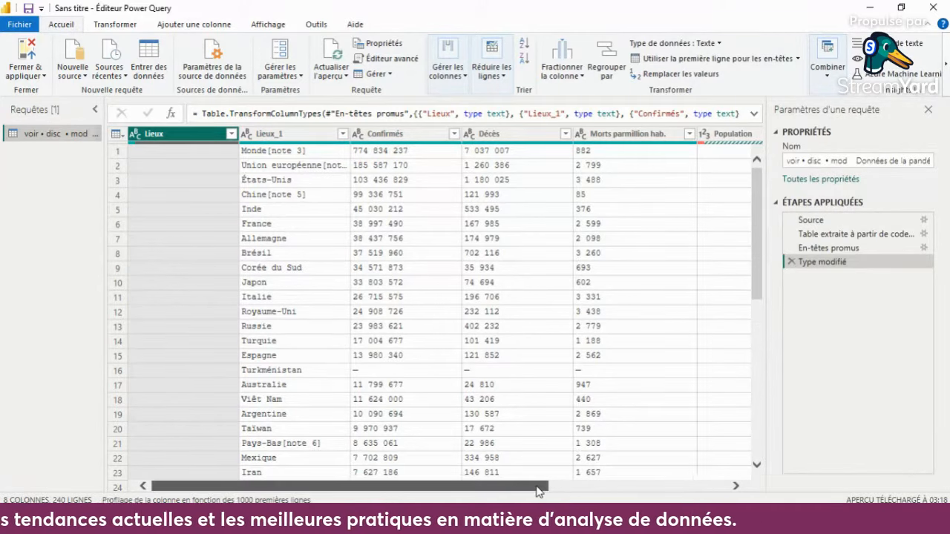
drag(538, 490, 429, 486)
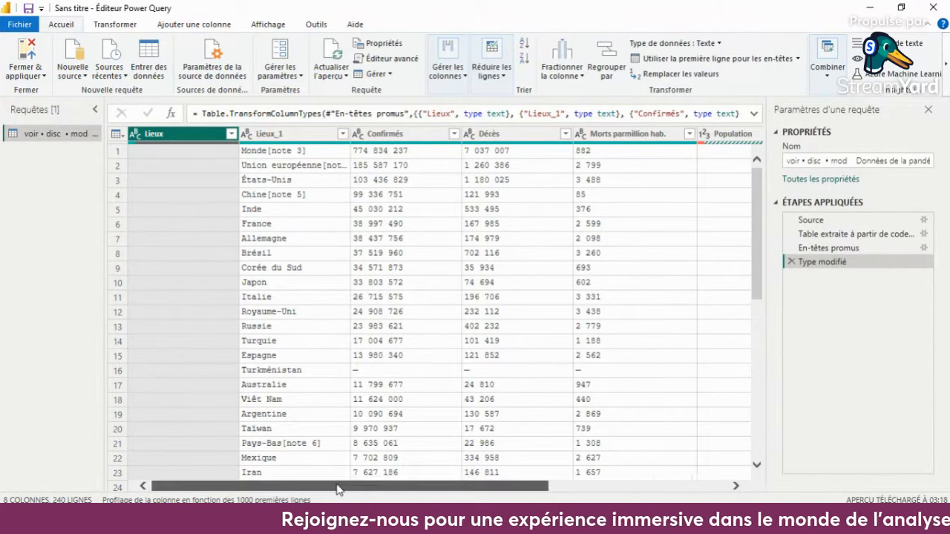
drag(343, 489, 304, 500)
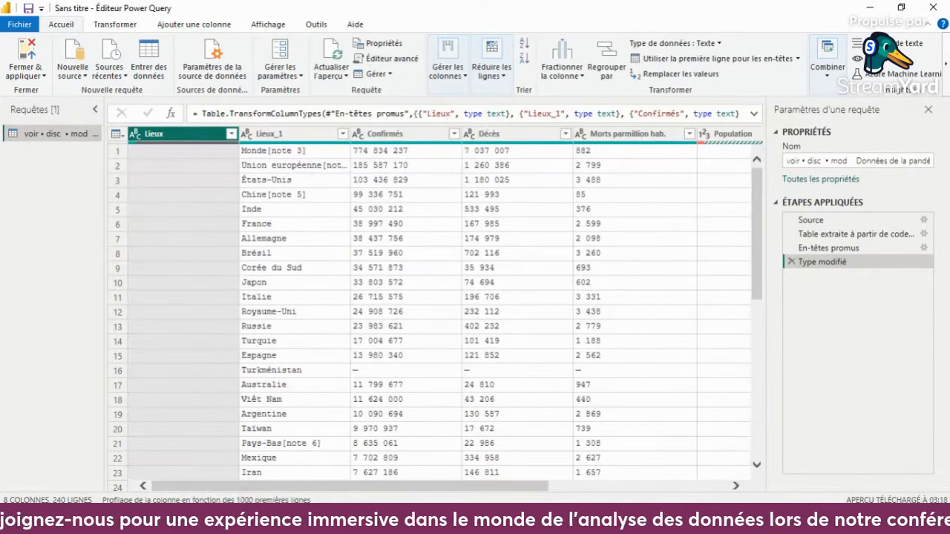
- Delete the empty Lieux column from the Covid-19 table
right_click(188, 141)
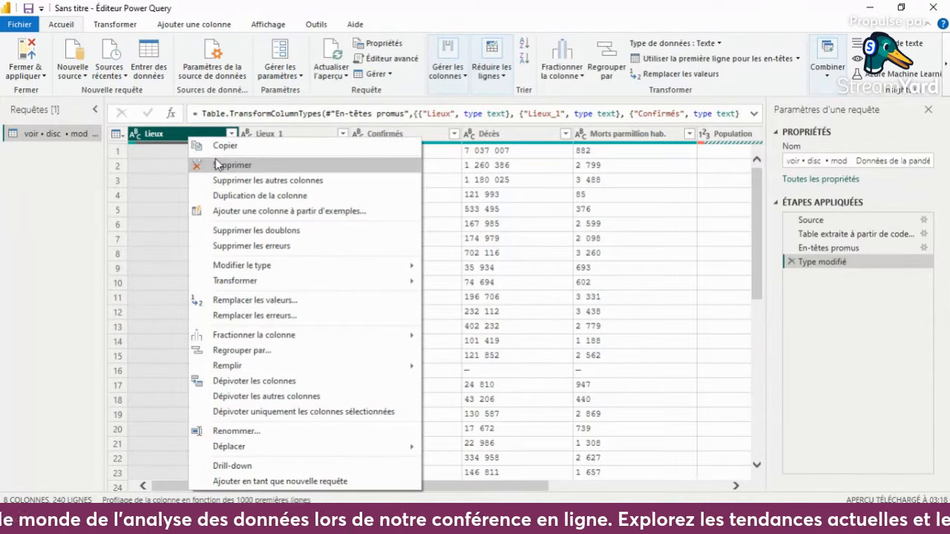
click(164, 134)
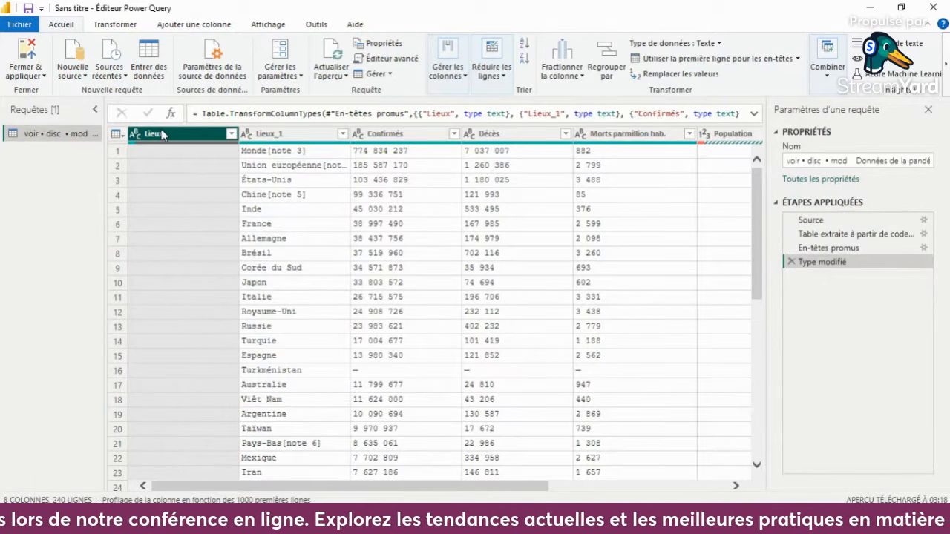
right_click(161, 130)
click(203, 158)
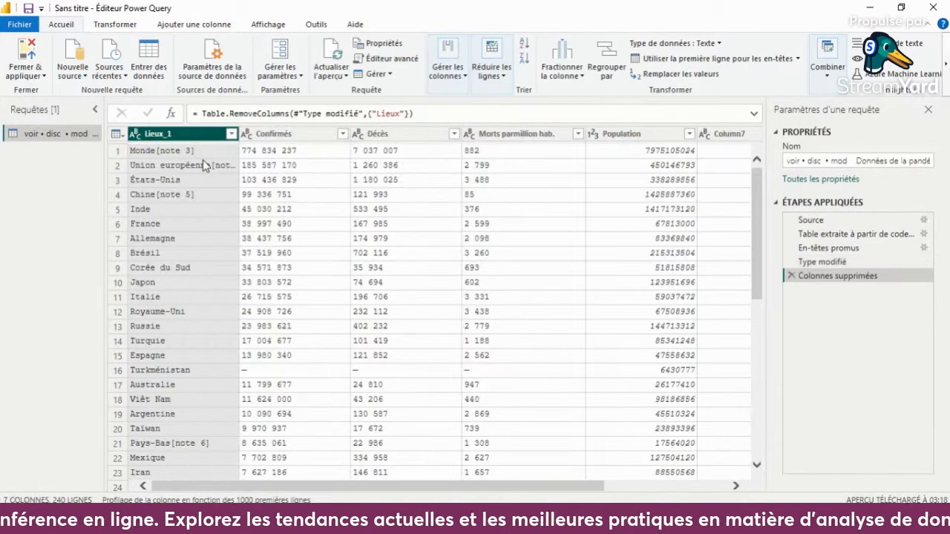
- Delete the empty columns Column7 and Column8 after the Population column
drag(524, 489, 647, 489)
click(583, 138)
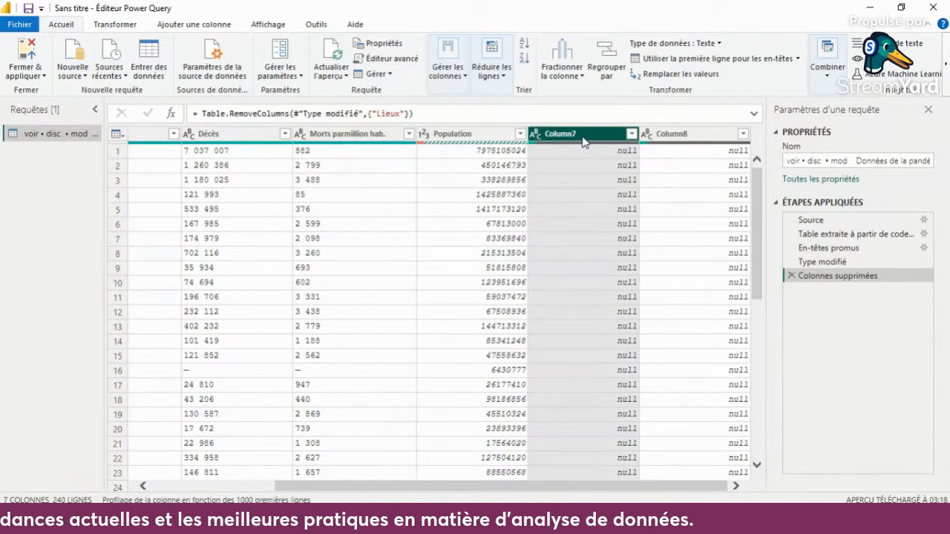
click(503, 78)
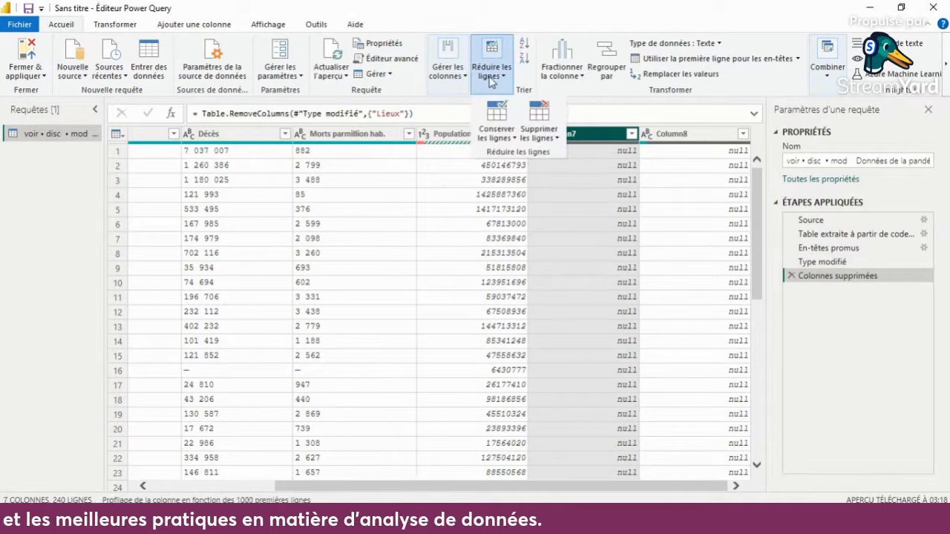
click(467, 82)
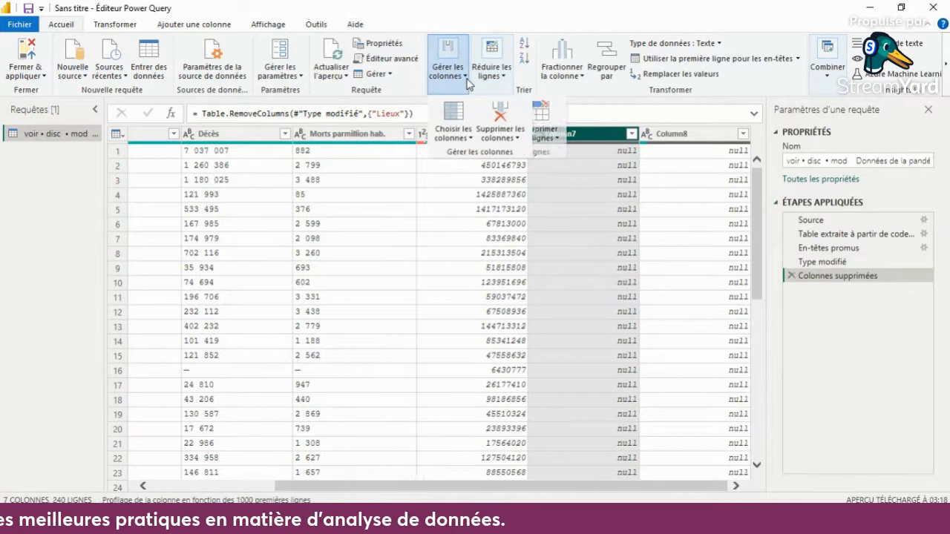
click(512, 132)
click(537, 153)
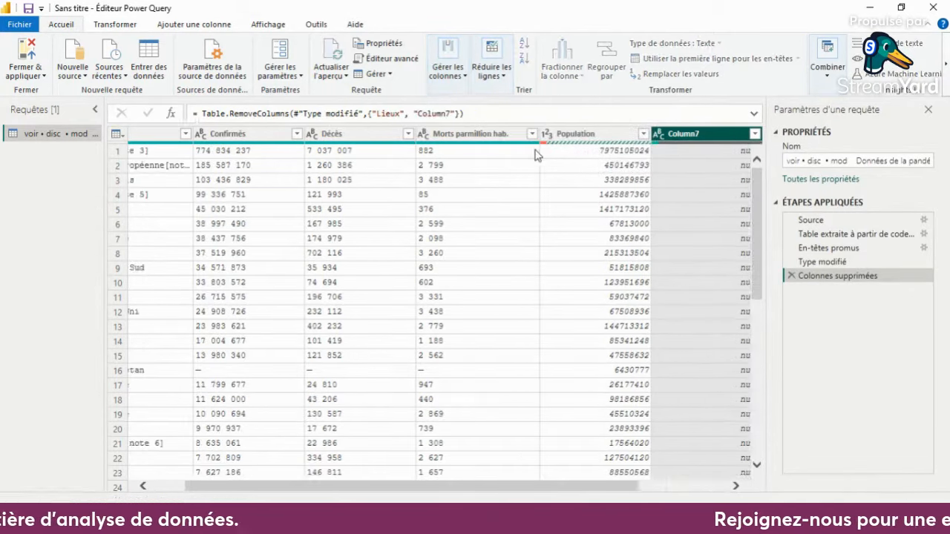
right_click(683, 137)
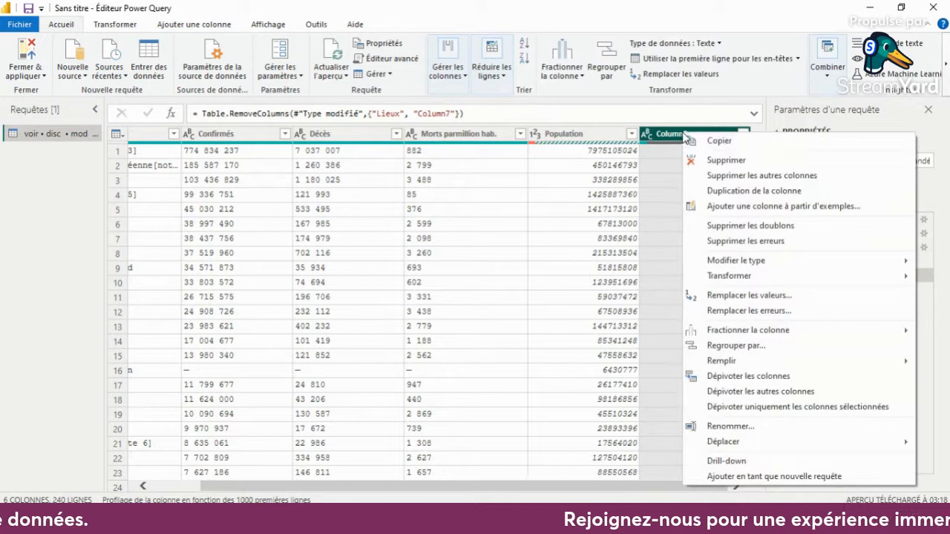
click(702, 160)
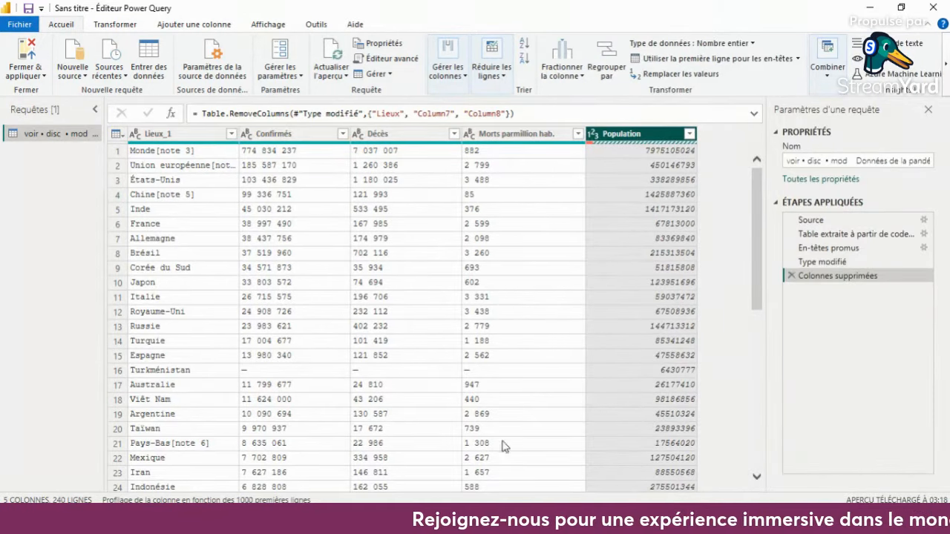
- Remove the footnote row at the end of the table by deleting 1 row from the bottom, and check the table's end
scroll(456, 387, down, 20)
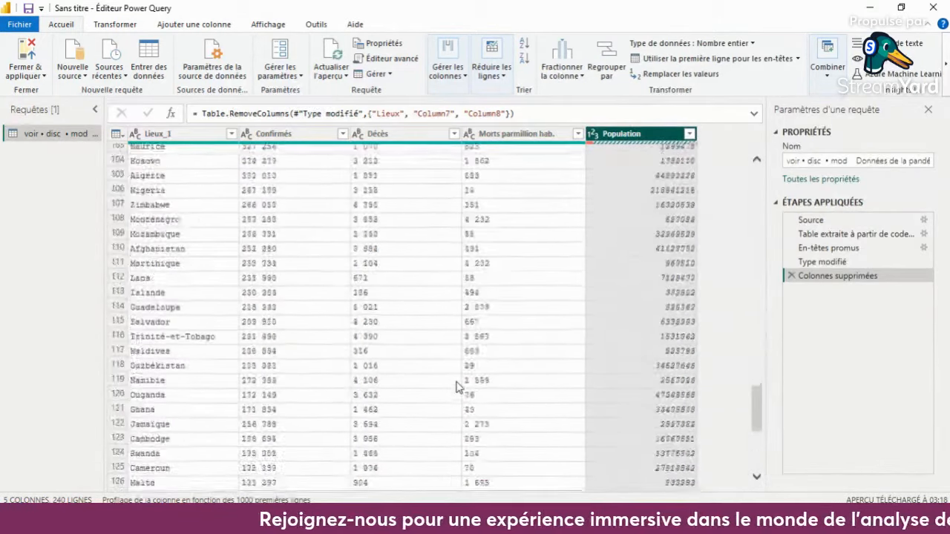
scroll(457, 387, down, 20)
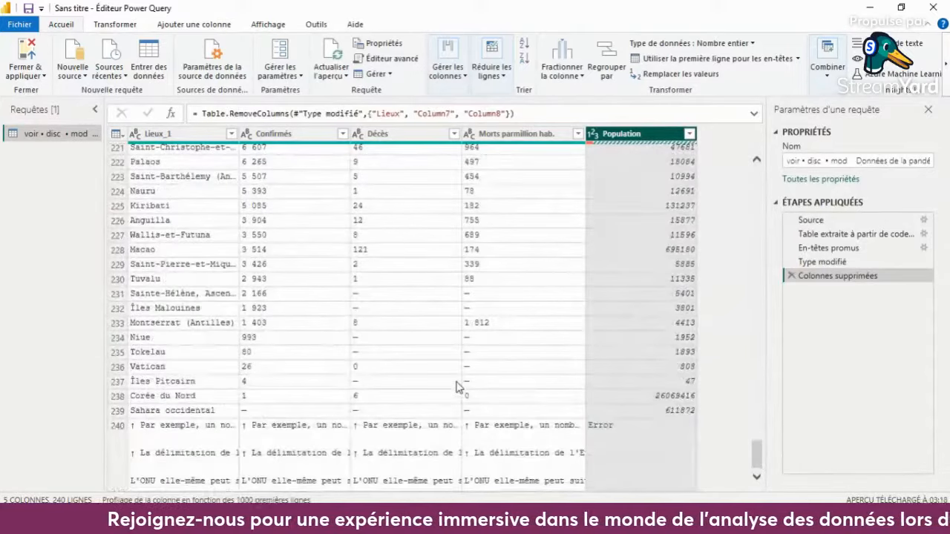
click(165, 431)
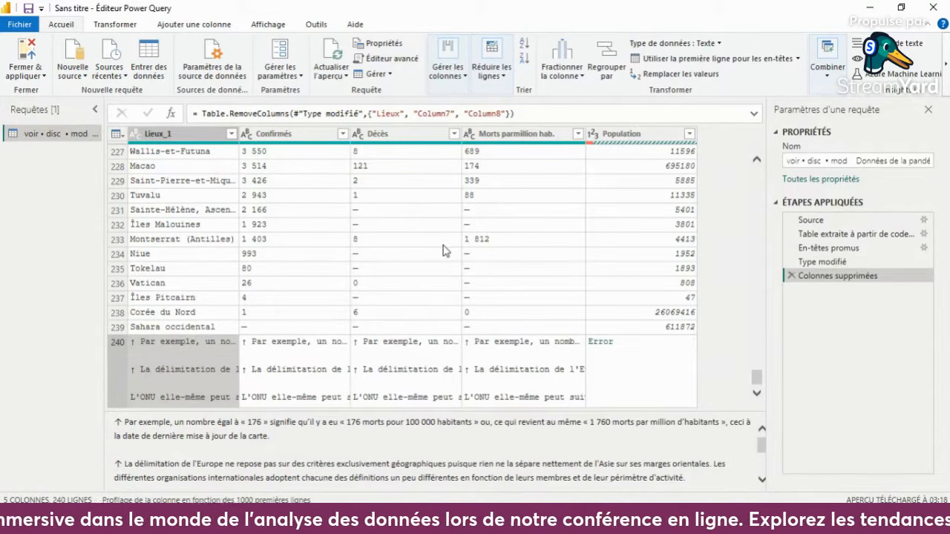
scroll(450, 229, up, 6)
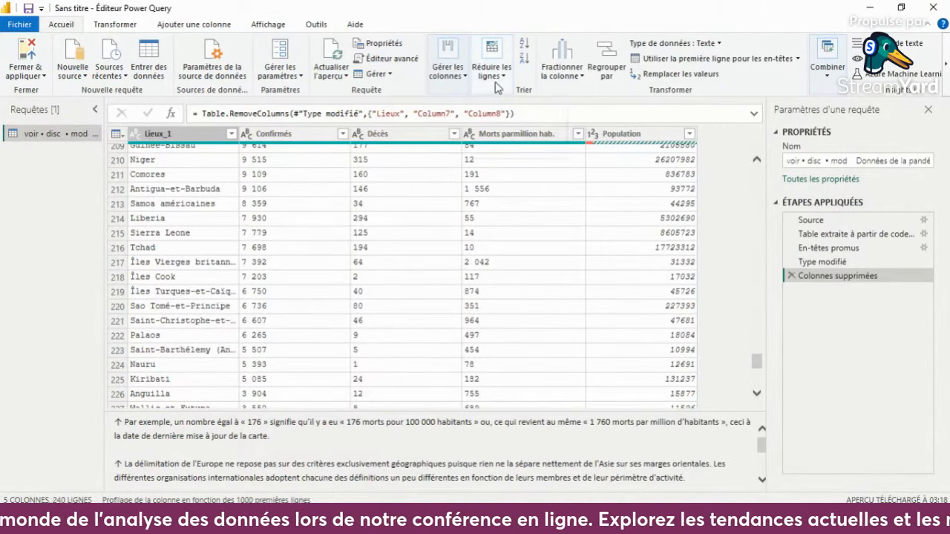
click(493, 72)
click(540, 134)
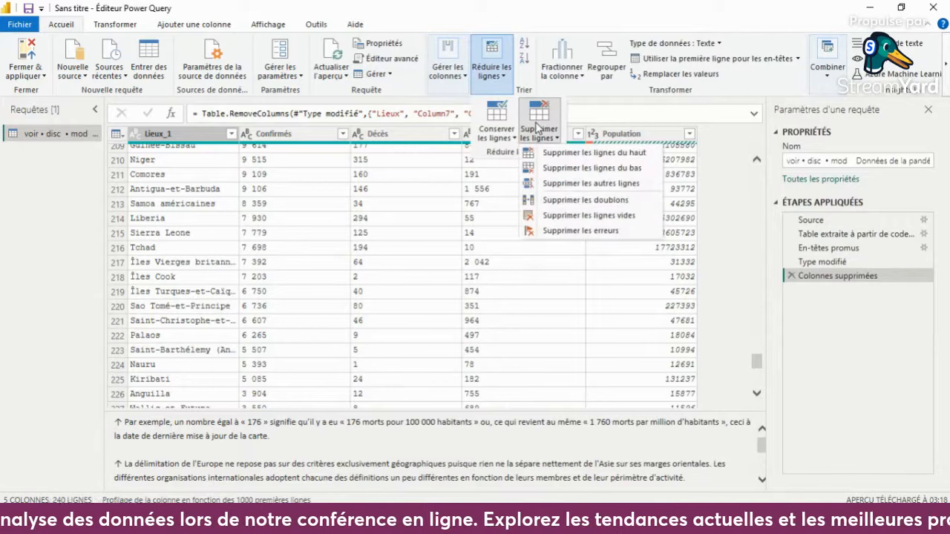
click(576, 169)
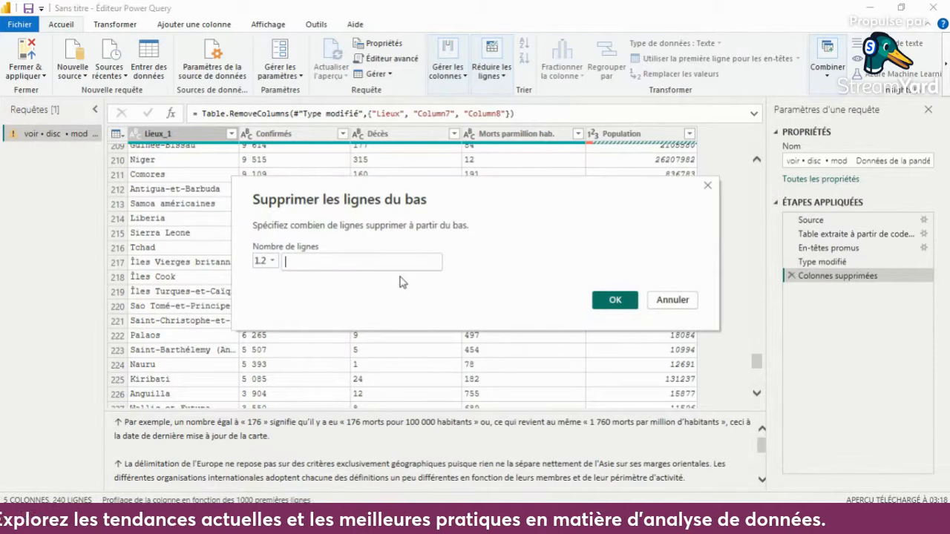
text(5)
click(615, 300)
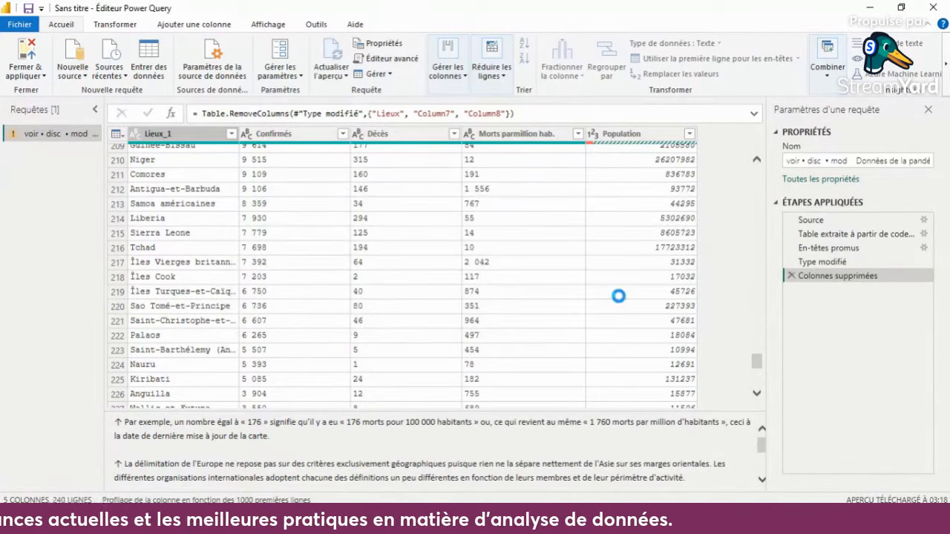
scroll(596, 383, down, 10)
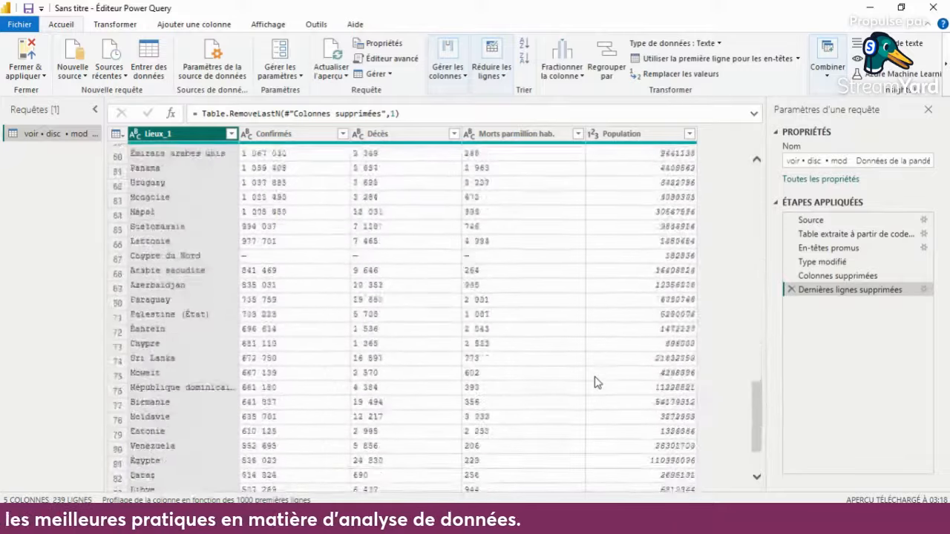
scroll(596, 383, down, 20)
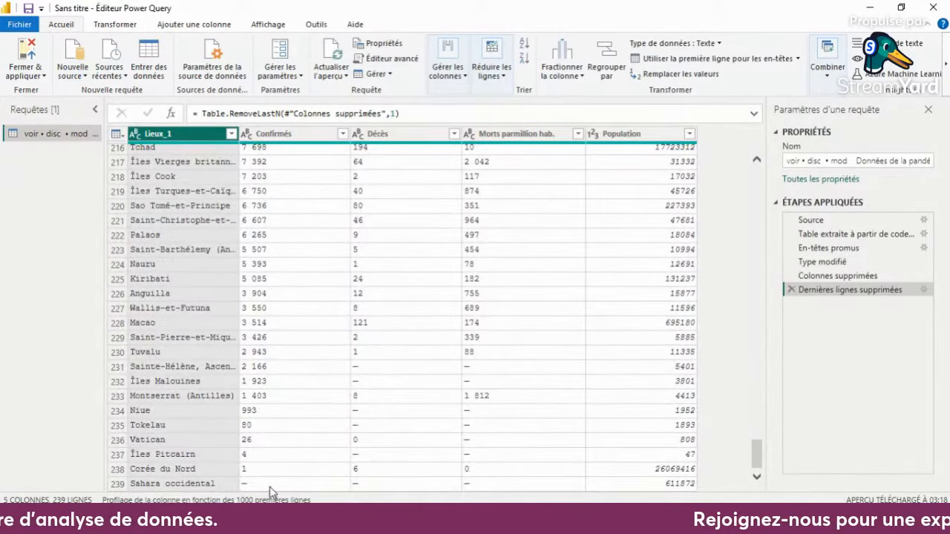
- Remove the Monde totals row by deleting 1 row from the top of the table
drag(757, 445, 748, 169)
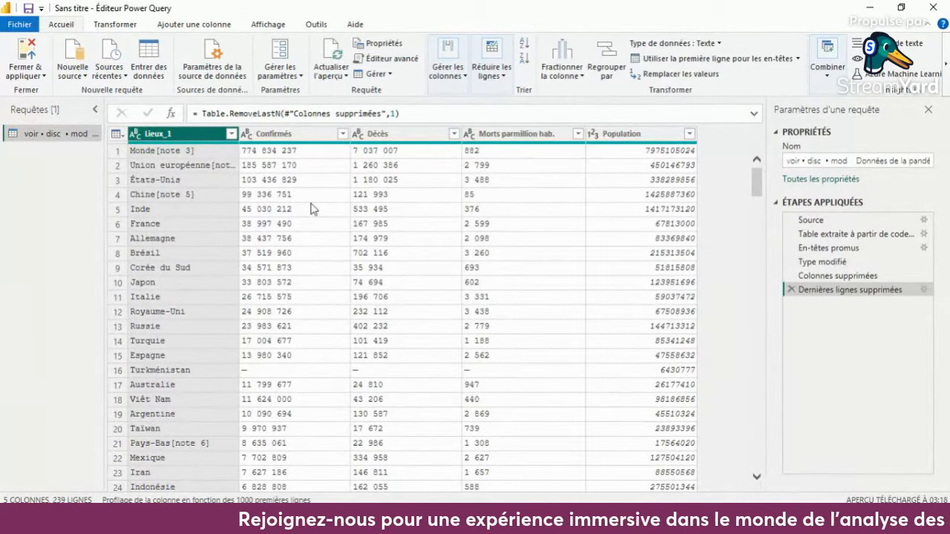
click(139, 155)
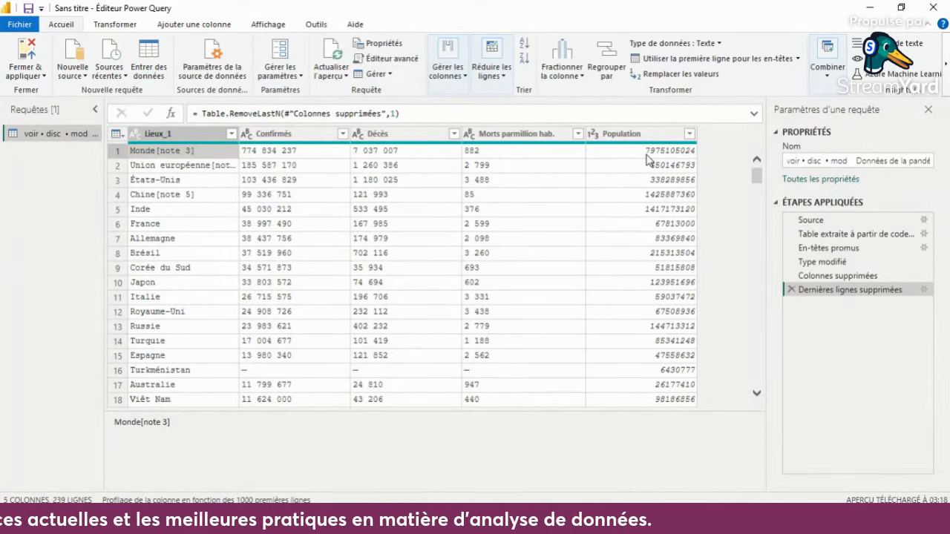
click(580, 155)
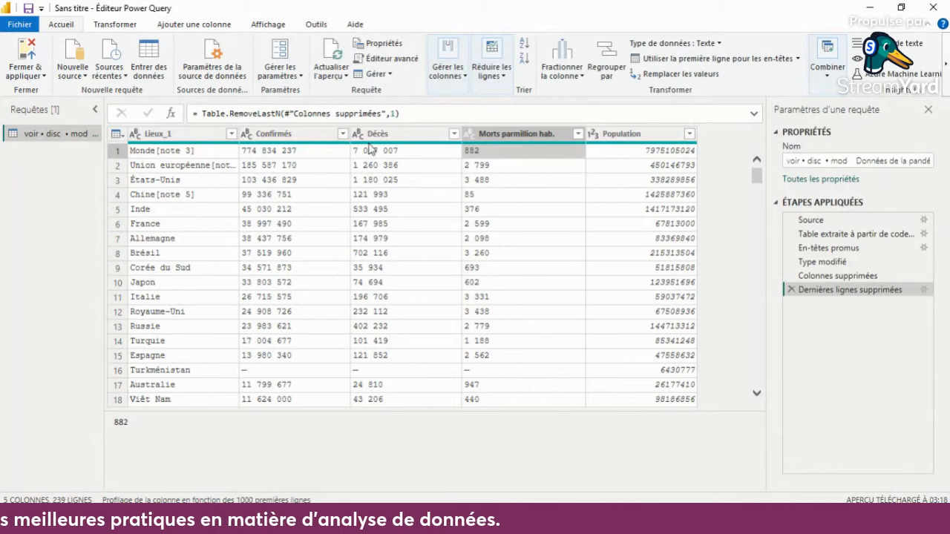
click(169, 155)
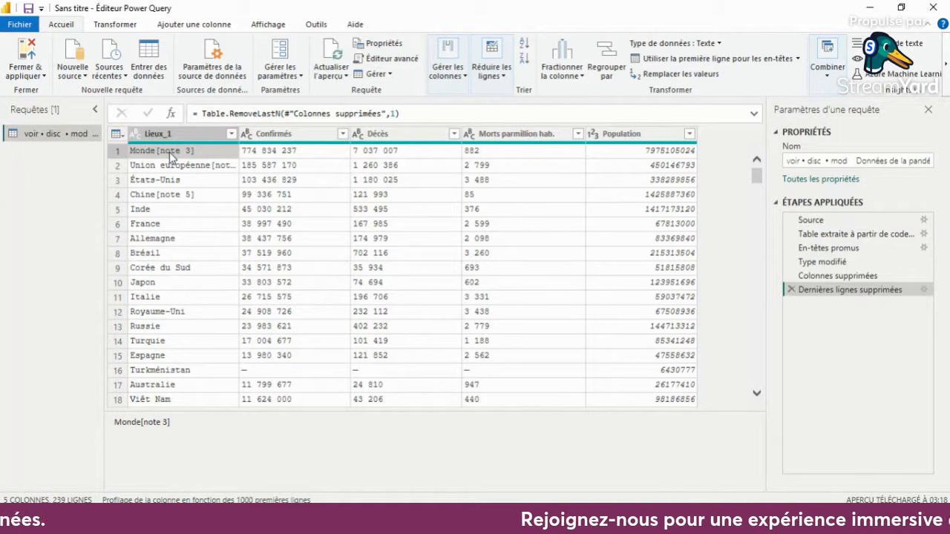
click(491, 74)
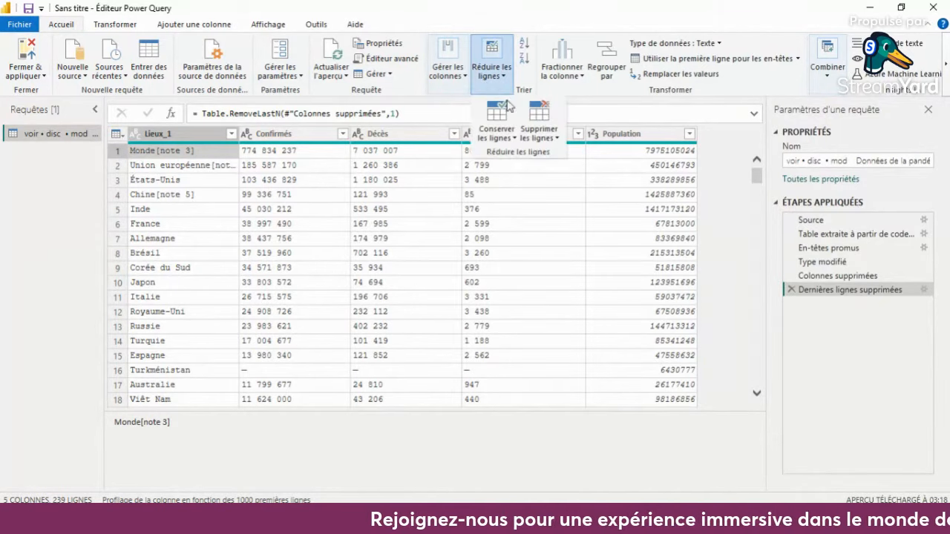
click(539, 132)
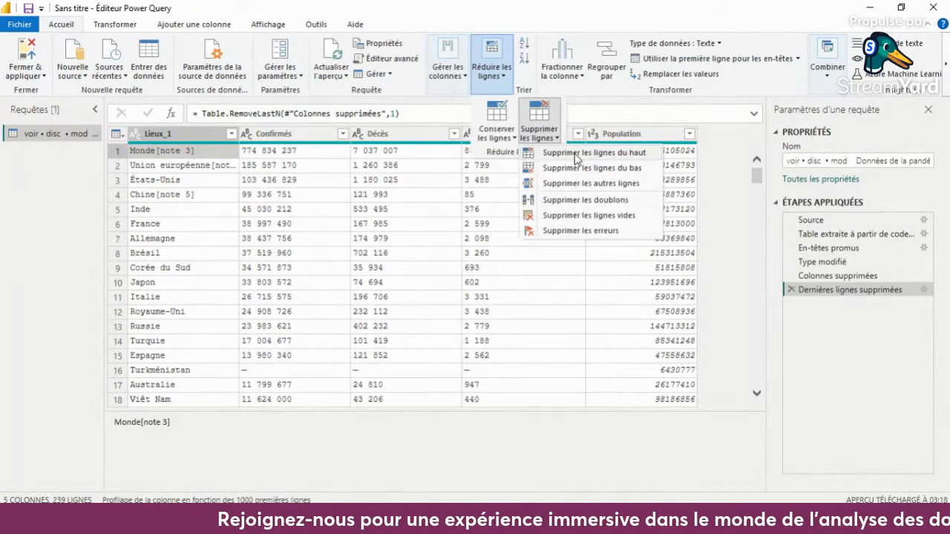
click(575, 155)
text(1)
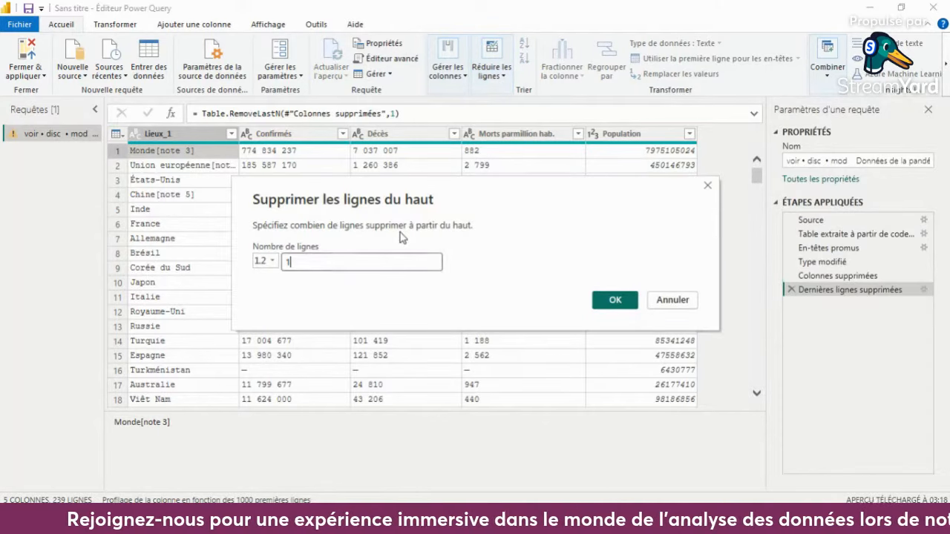
click(616, 301)
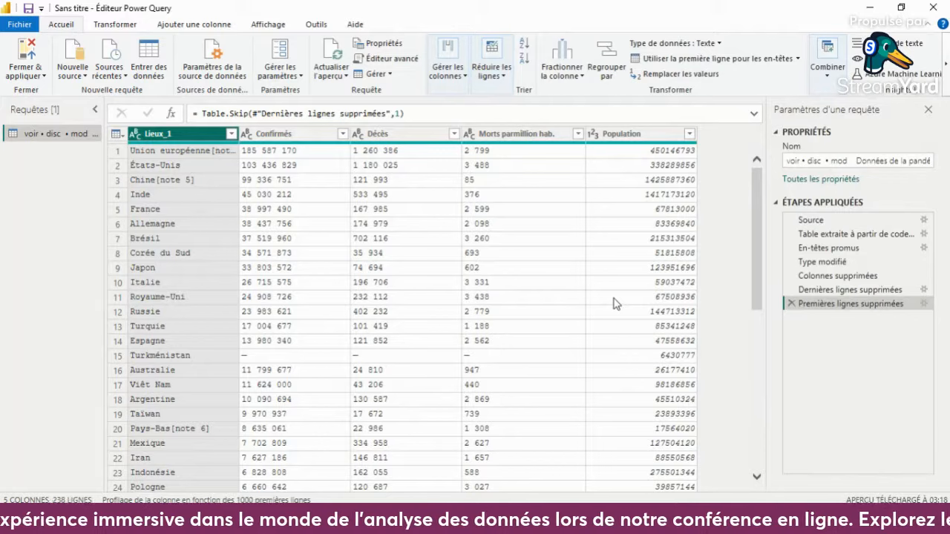
- Remove the Union européenne row by deleting 1 more row from the top of the table
click(198, 152)
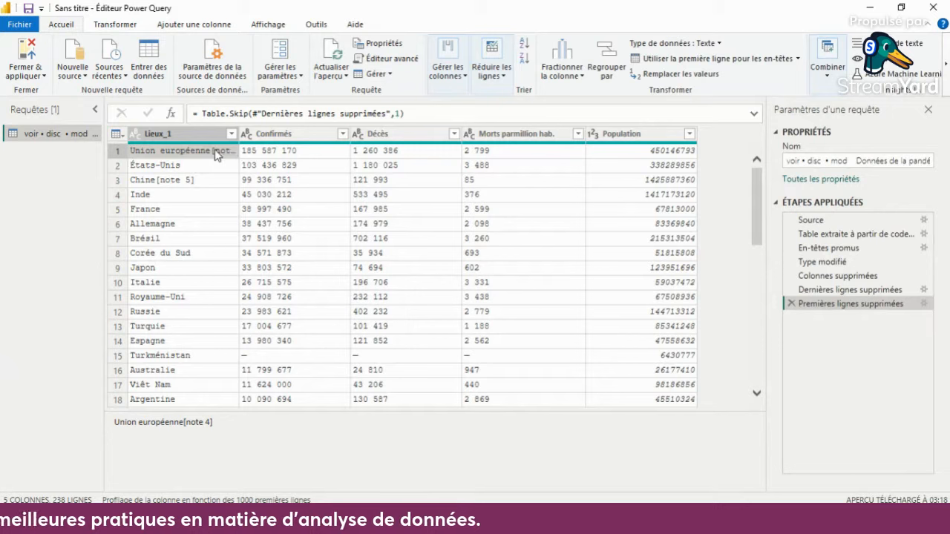
click(491, 63)
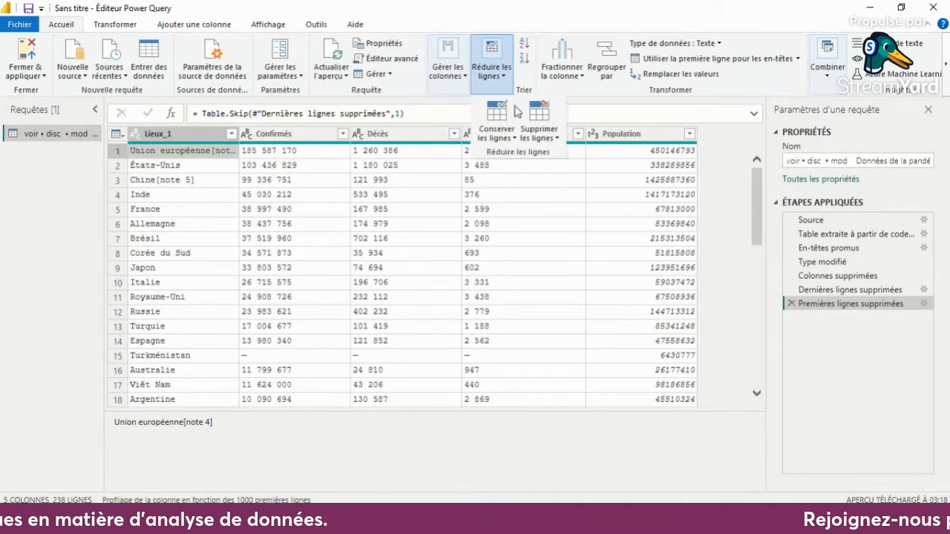
click(539, 132)
click(561, 153)
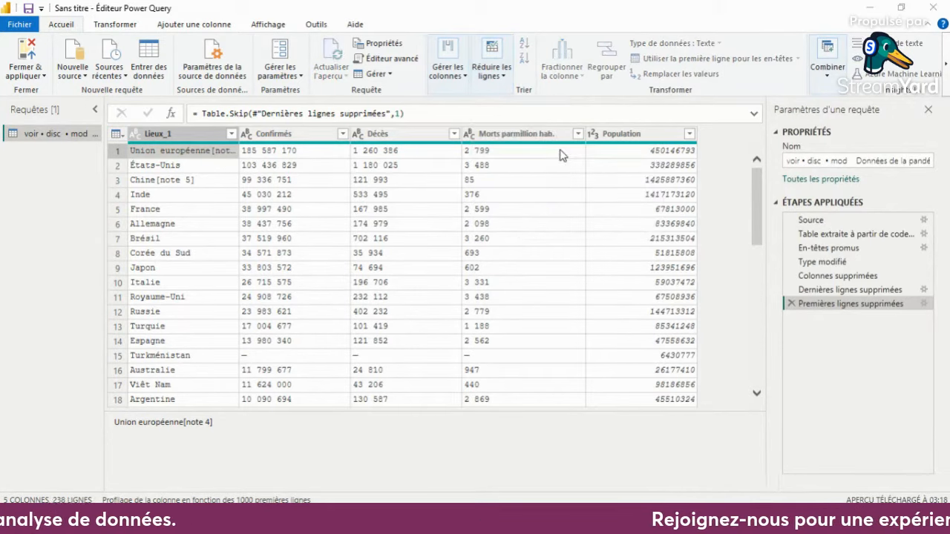
text(6)
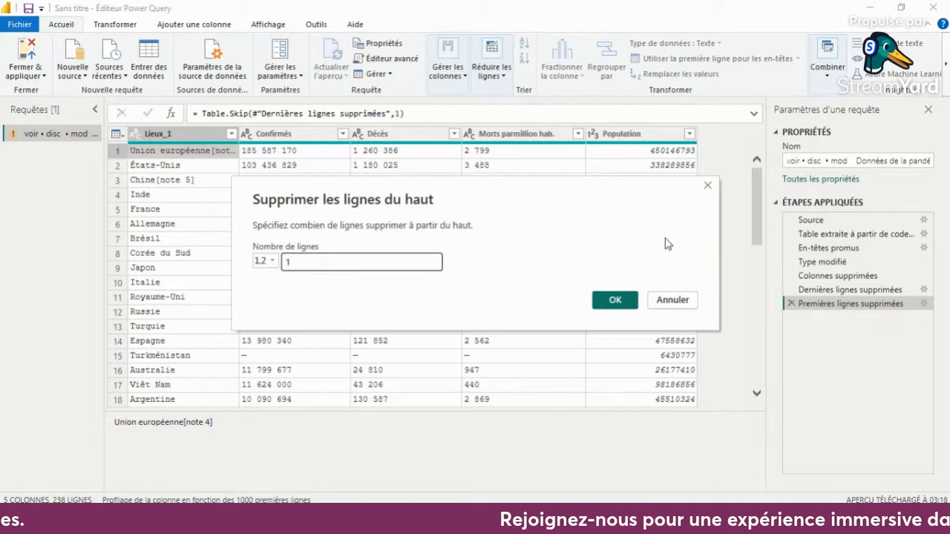
click(607, 297)
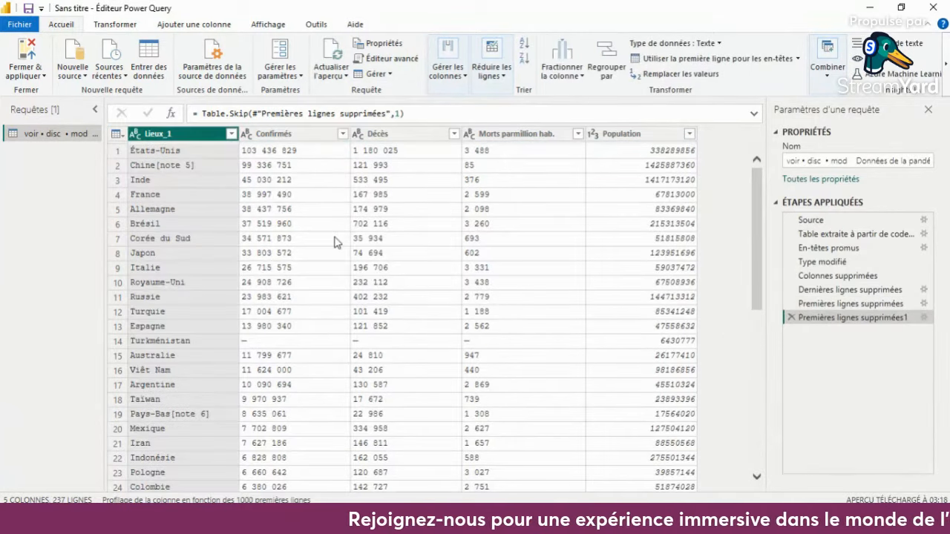
- Rename the Lieux_1 column as Pays
scroll(511, 424, down, 20)
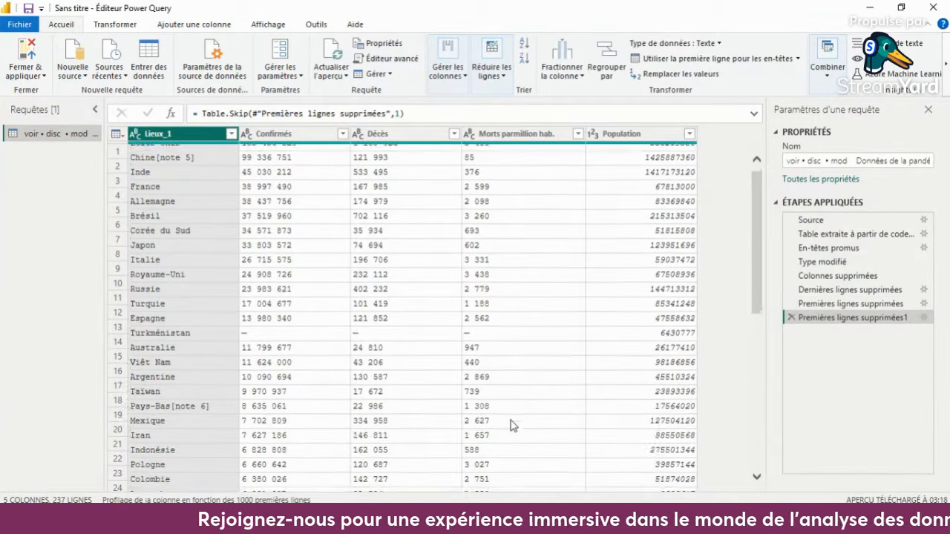
scroll(510, 424, up, 20)
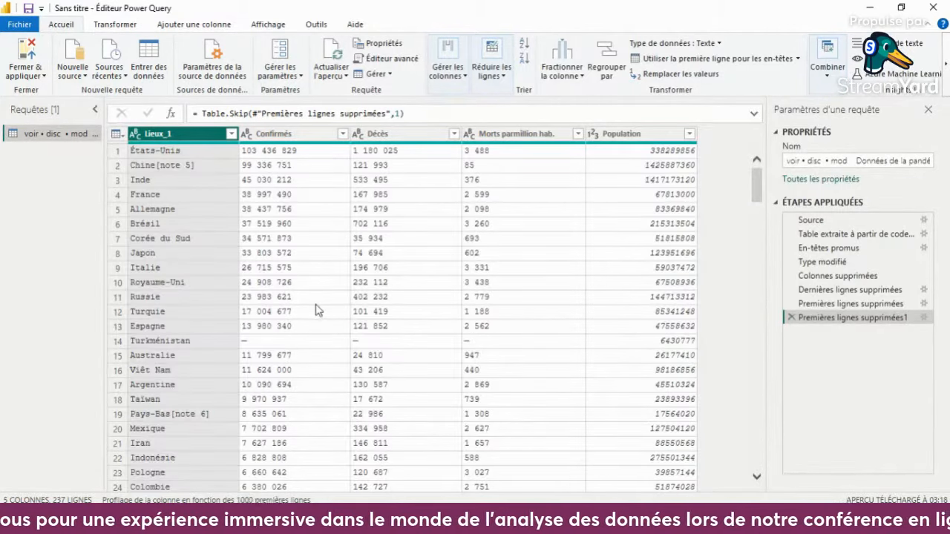
double_click(182, 135)
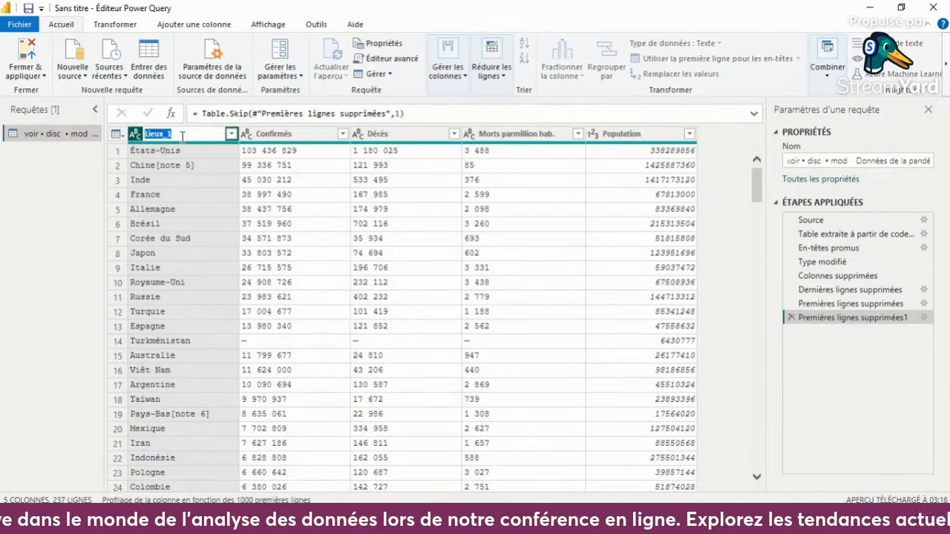
text(Pays)
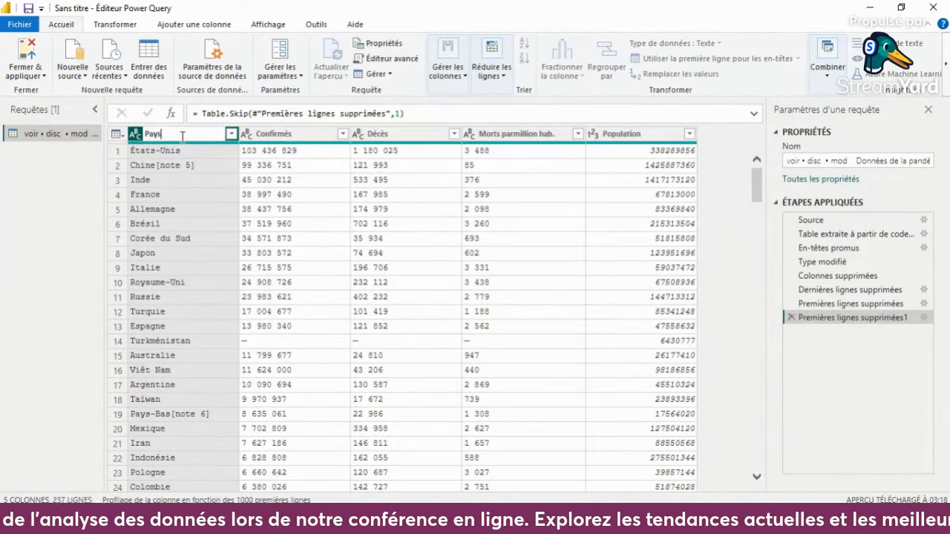
key(Return)
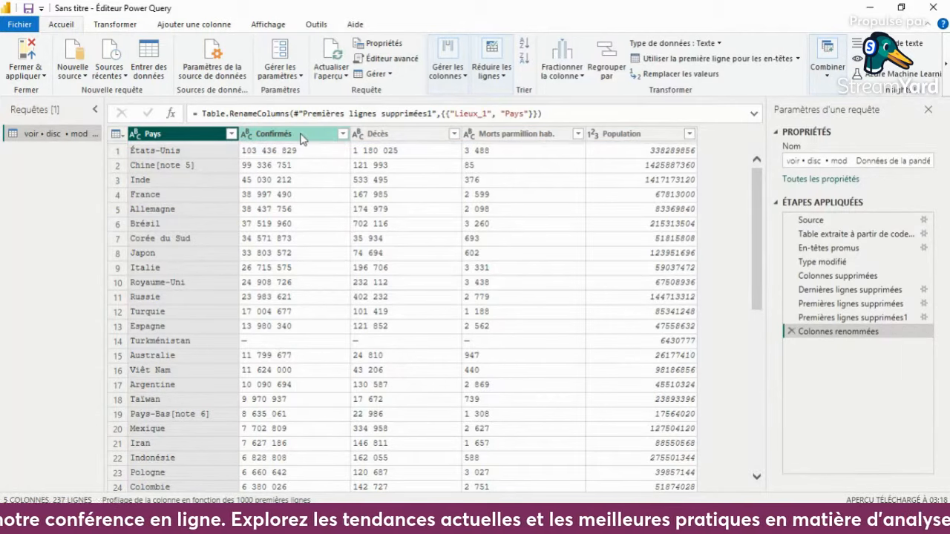
- Rename the Confirmés column as Cas Confirmés
double_click(301, 135)
click(257, 135)
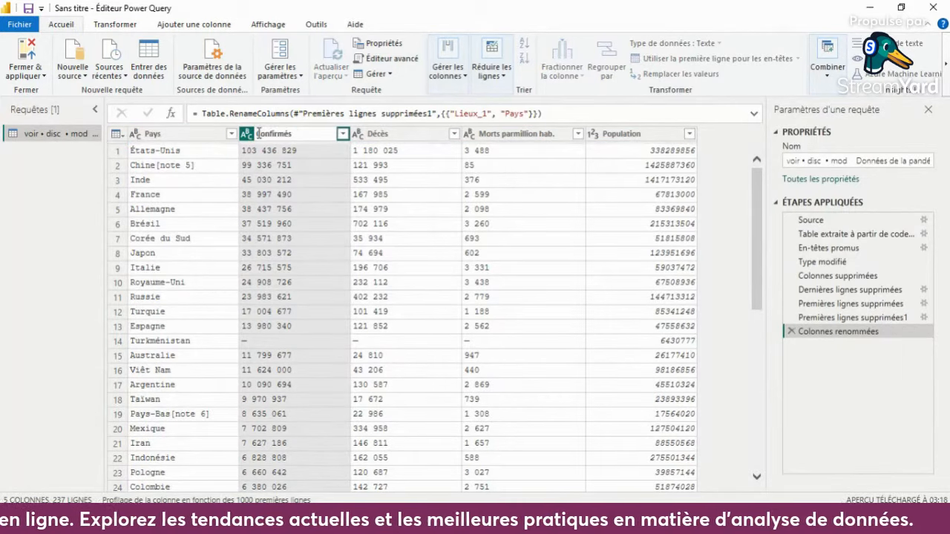
text(Cas)
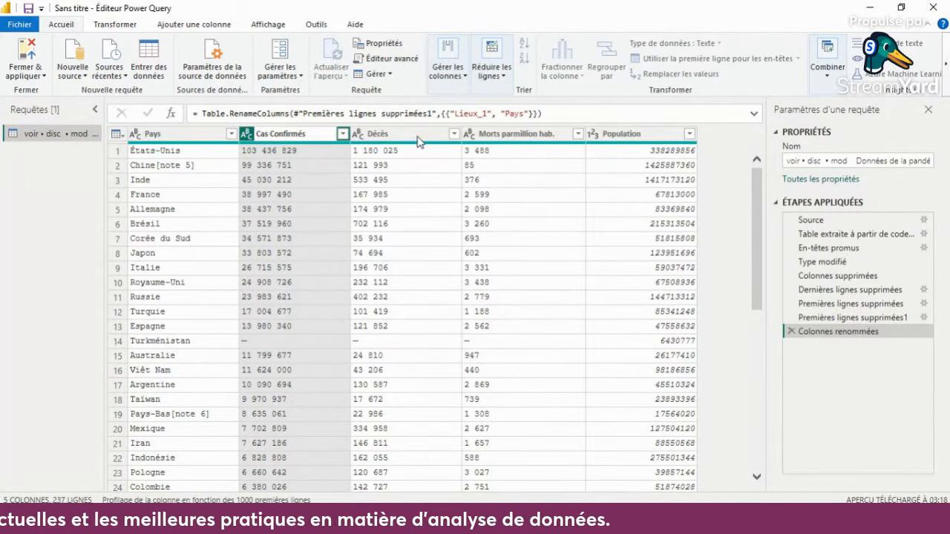
key(Return)
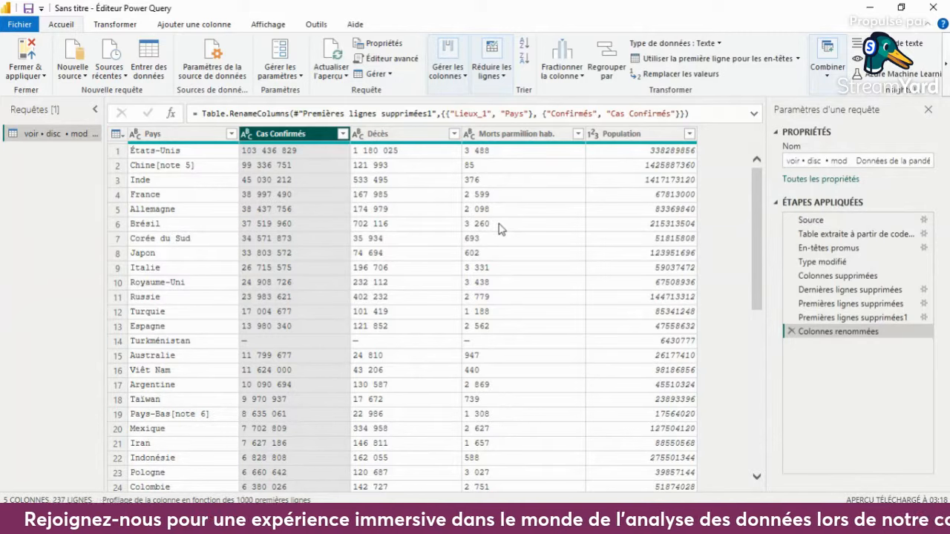
- Correct the spacing in the deaths-per-million column's name so that it reads Morts par million hab
click(518, 134)
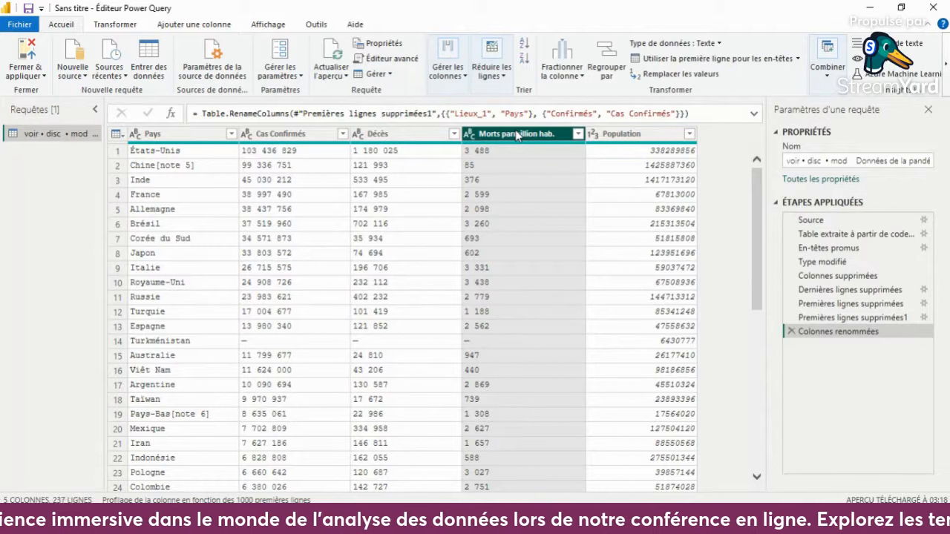
scroll(495, 280, down, 20)
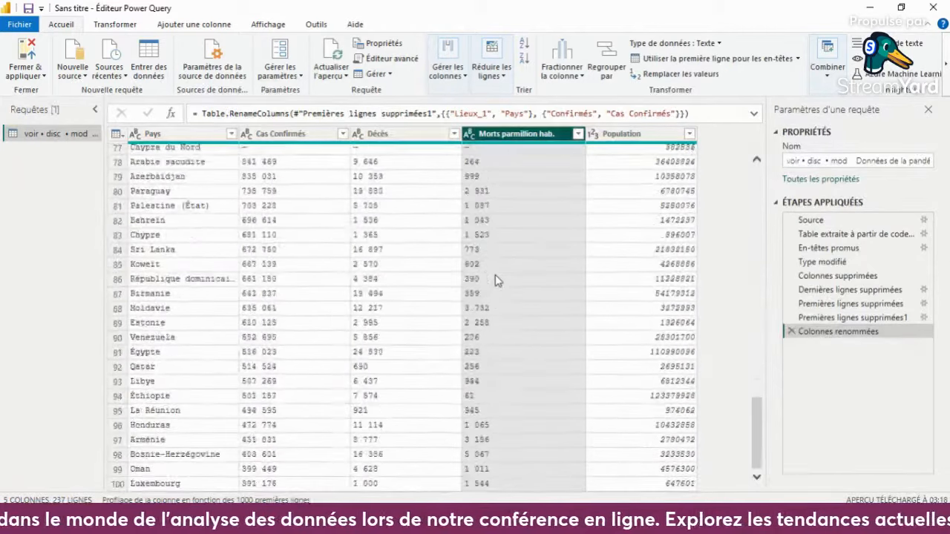
scroll(497, 281, down, 20)
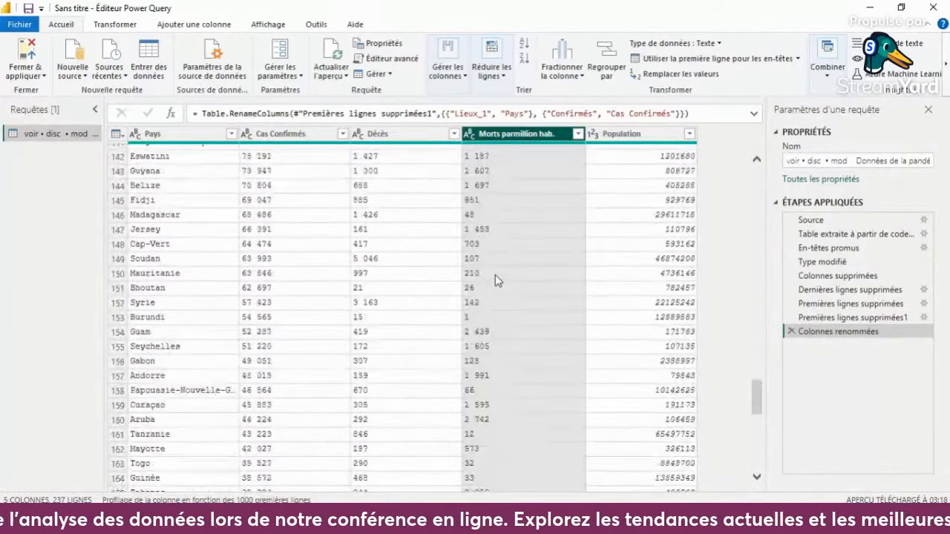
scroll(495, 281, up, 18)
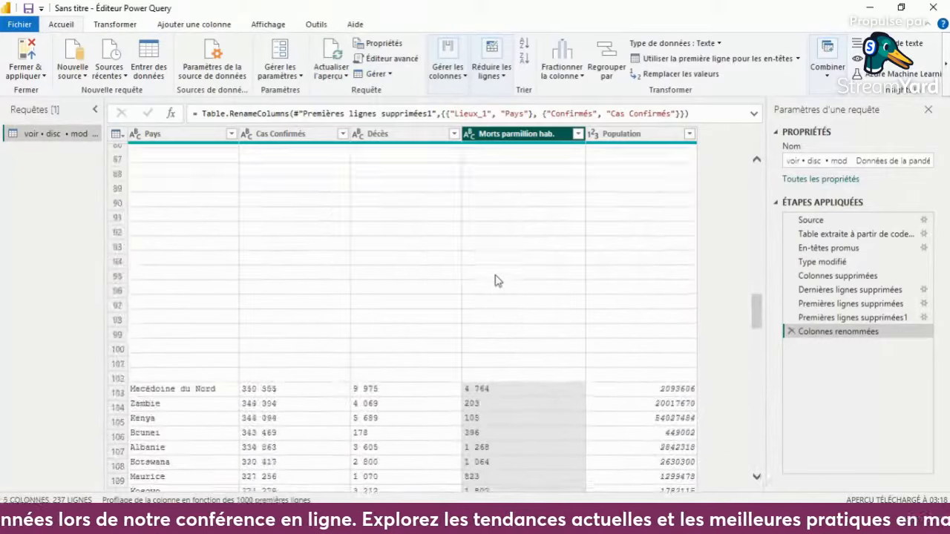
scroll(495, 281, up, 20)
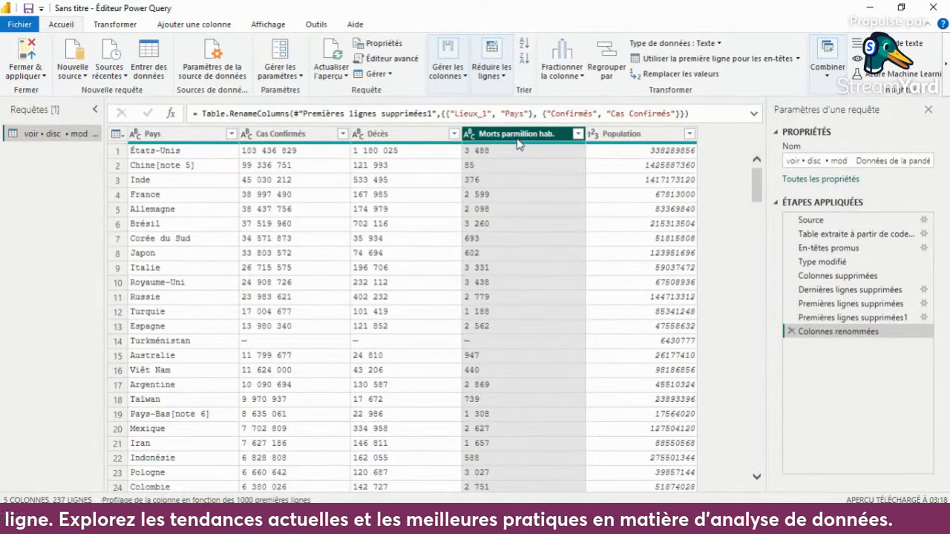
double_click(517, 135)
click(515, 133)
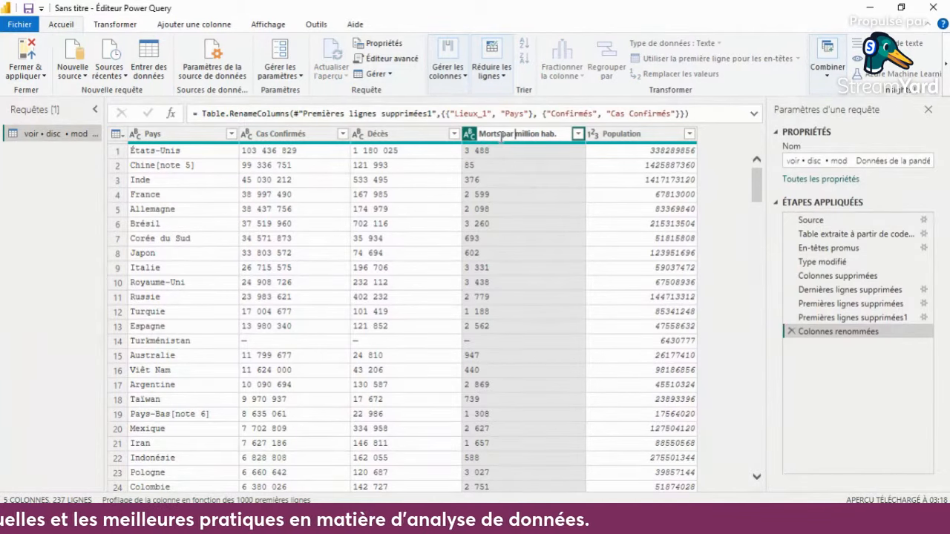
click(613, 149)
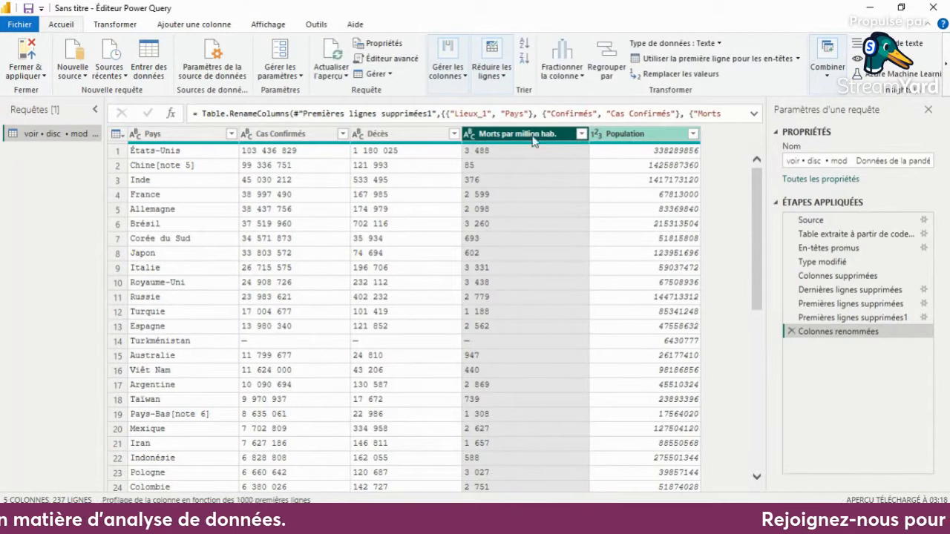
- Change the data type of the Cas Confirmés, Décès and Morts par million hab. columns to whole number (Nombre entier)
click(249, 133)
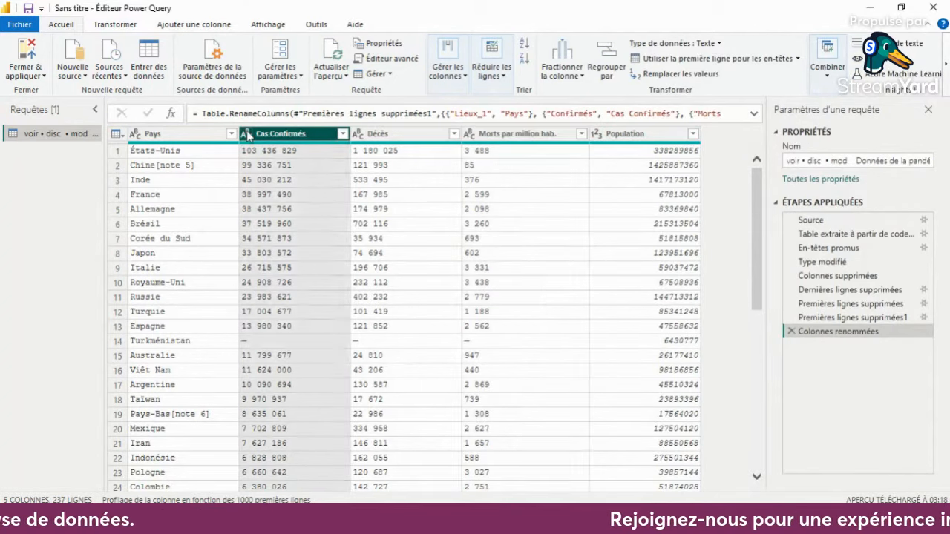
click(247, 133)
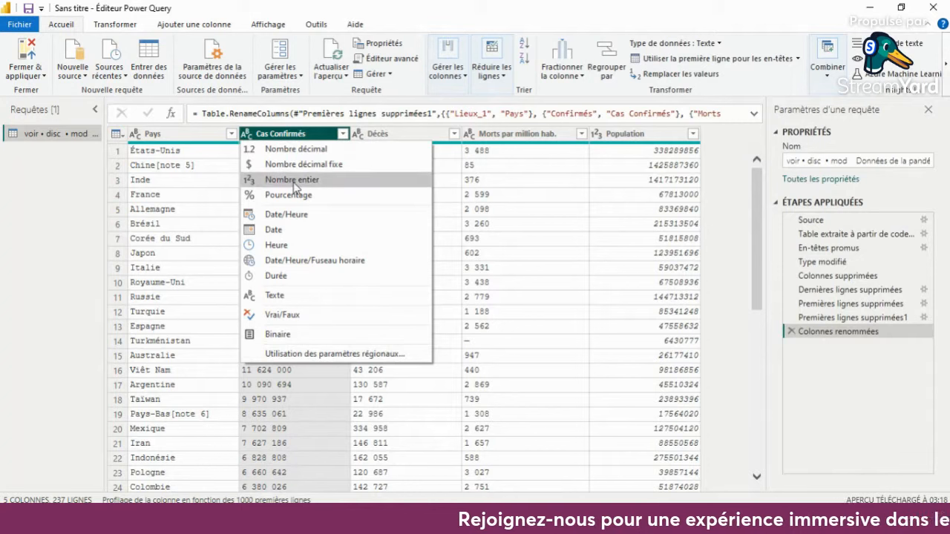
click(293, 180)
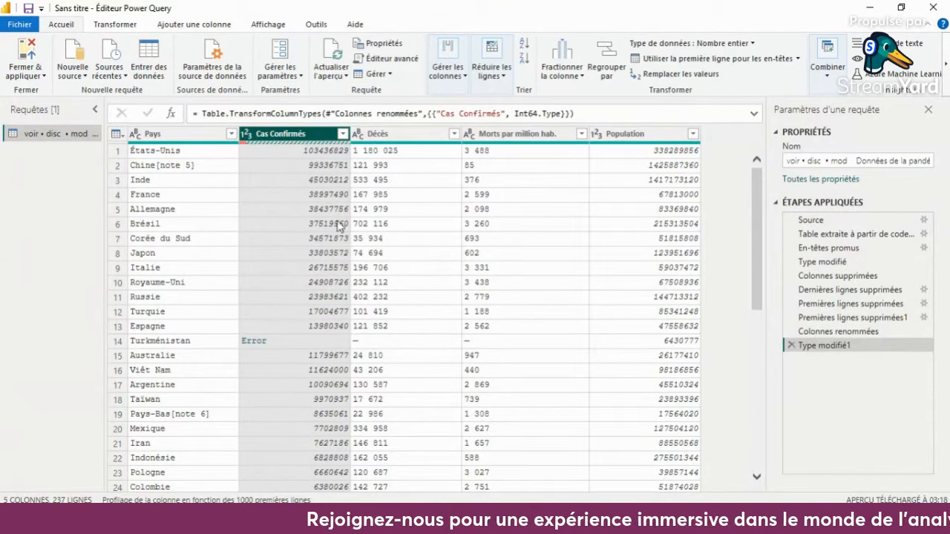
click(359, 134)
click(359, 134)
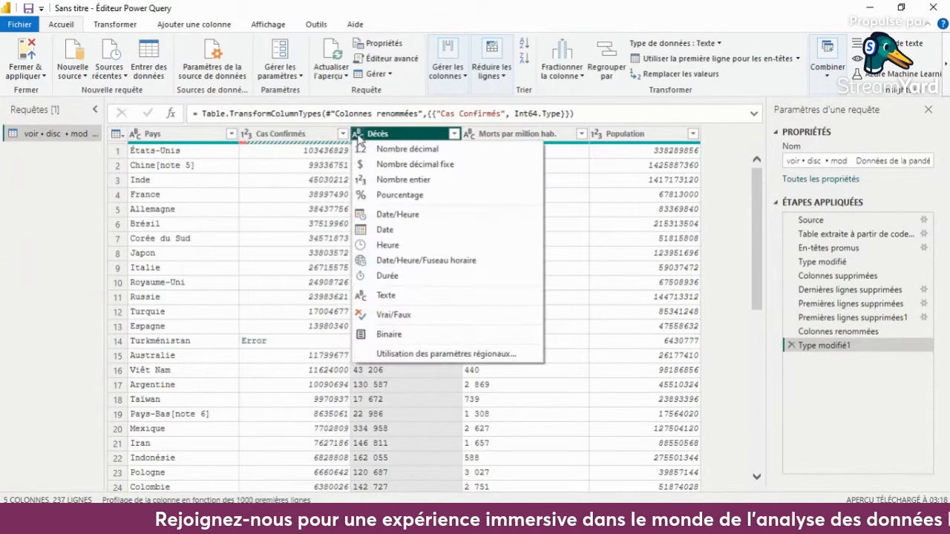
click(404, 180)
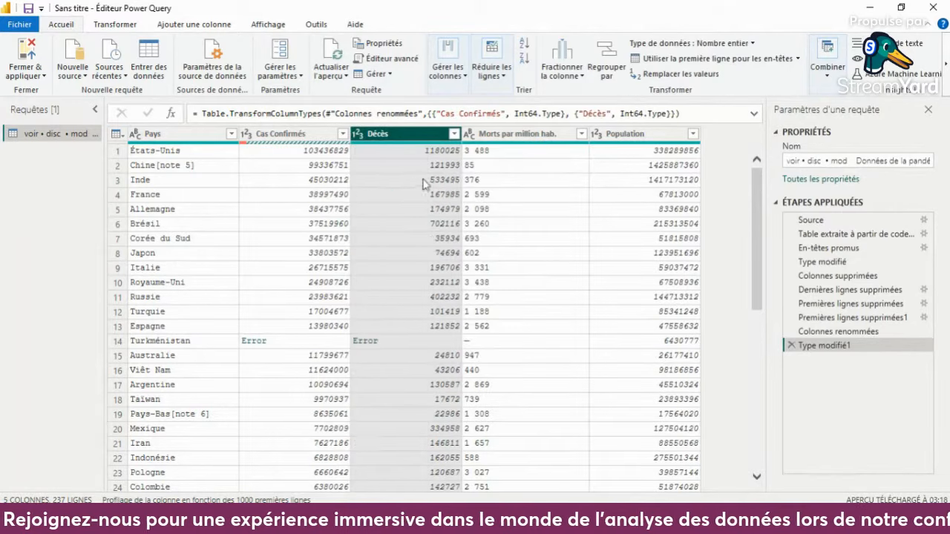
click(472, 134)
click(472, 134)
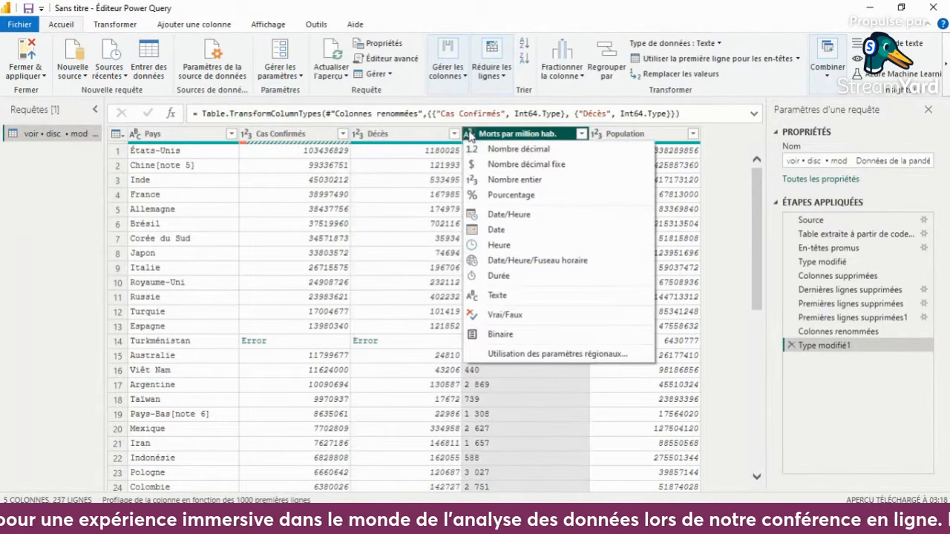
click(512, 181)
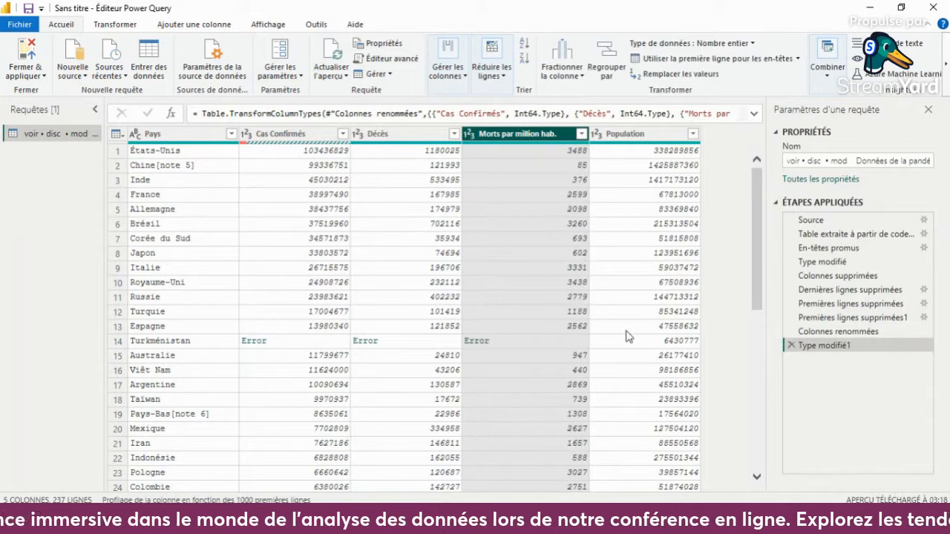
- Remove the rows with errors in the Cas Confirmés, Décès and Morts par million hab. columns, and check the table down to its last rows
scroll(543, 309, down, 2)
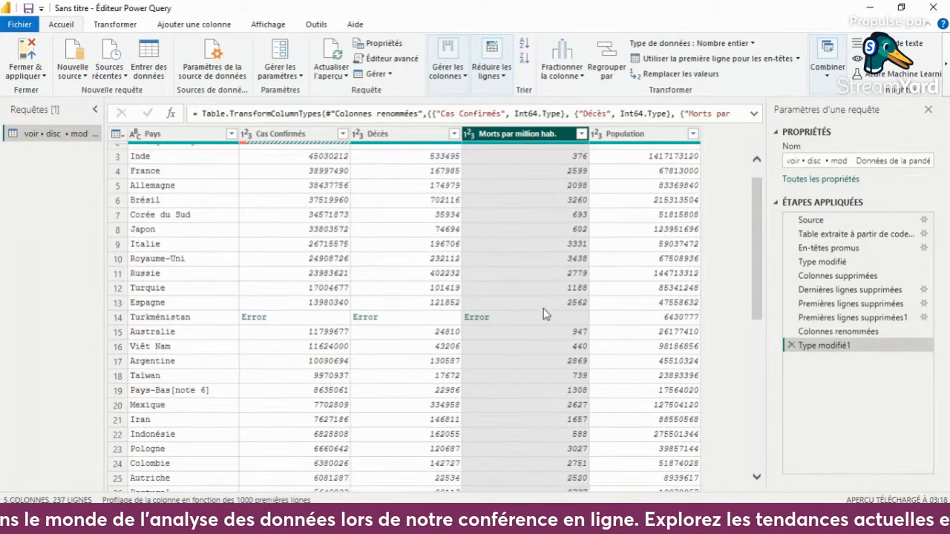
scroll(543, 309, up, 2)
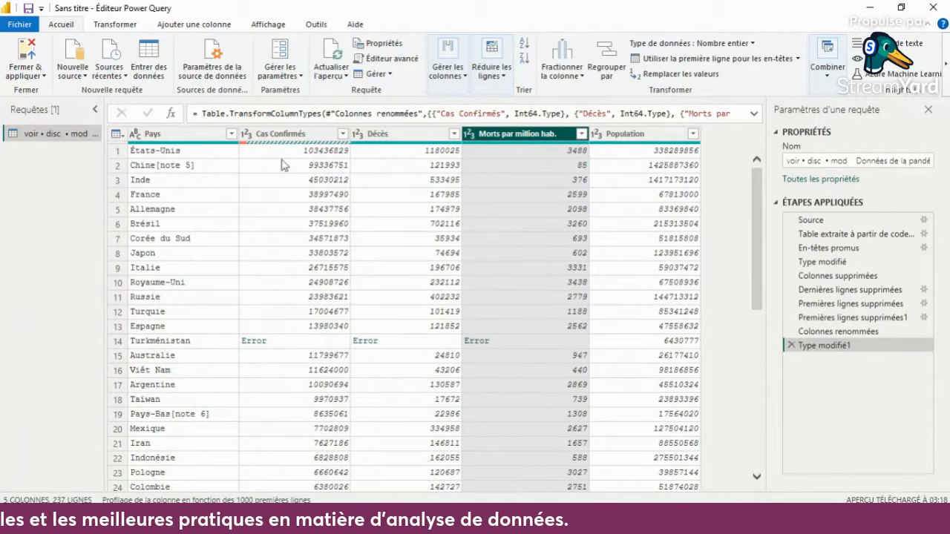
mouse_move(301, 148)
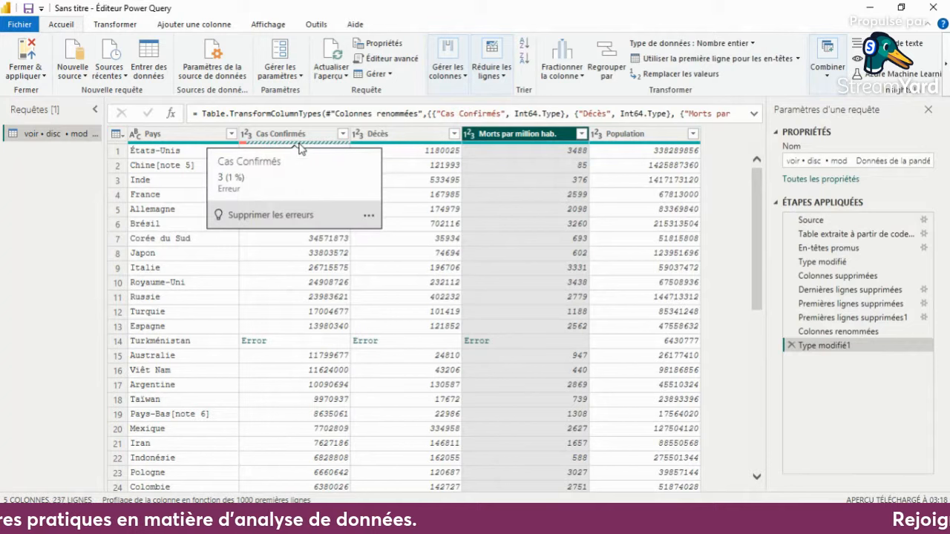
click(250, 216)
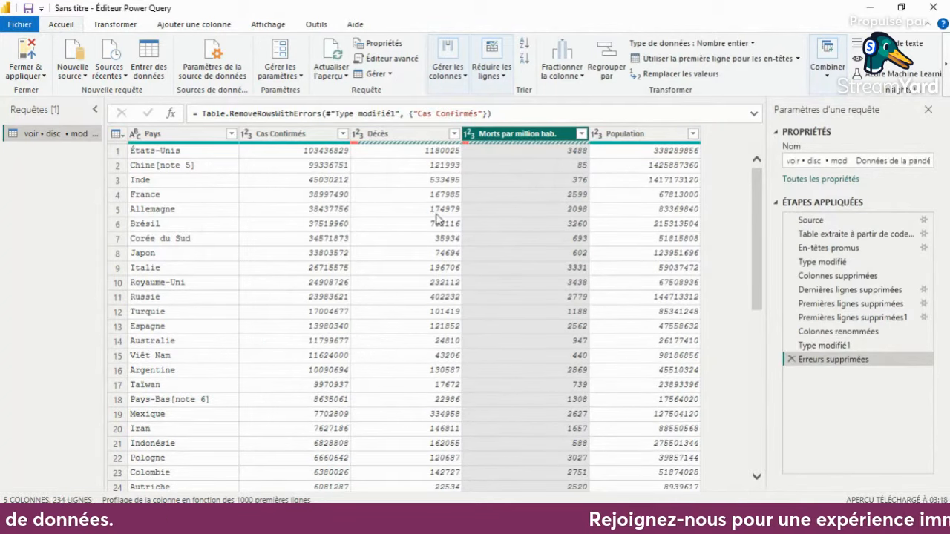
mouse_move(417, 148)
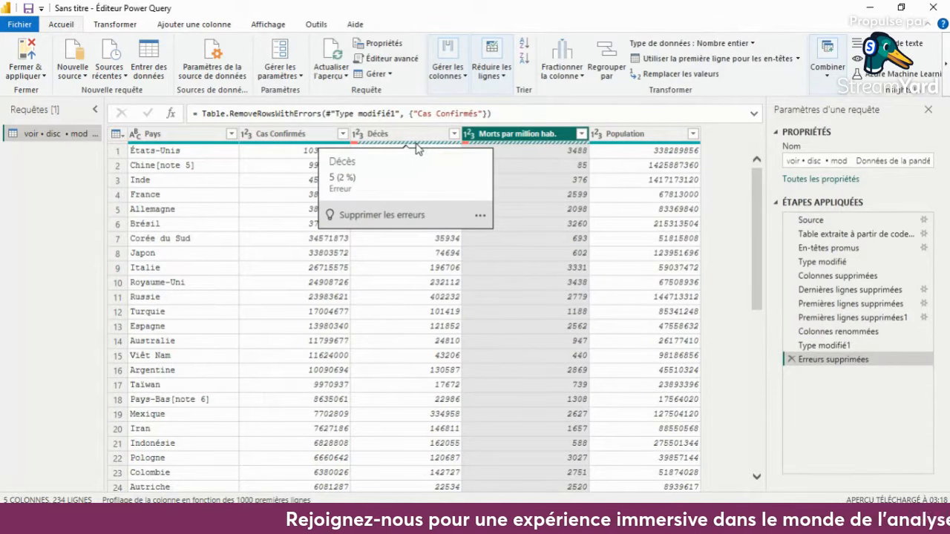
click(410, 214)
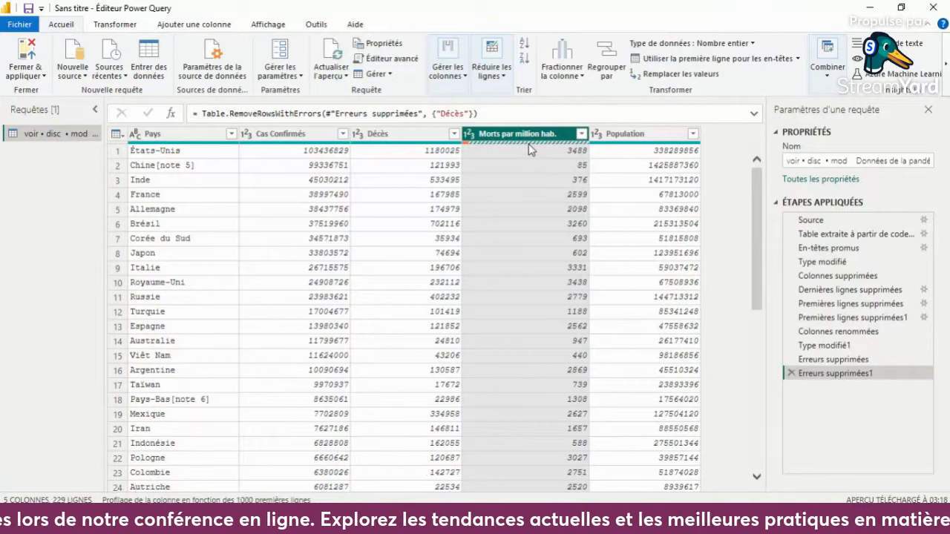
mouse_move(529, 145)
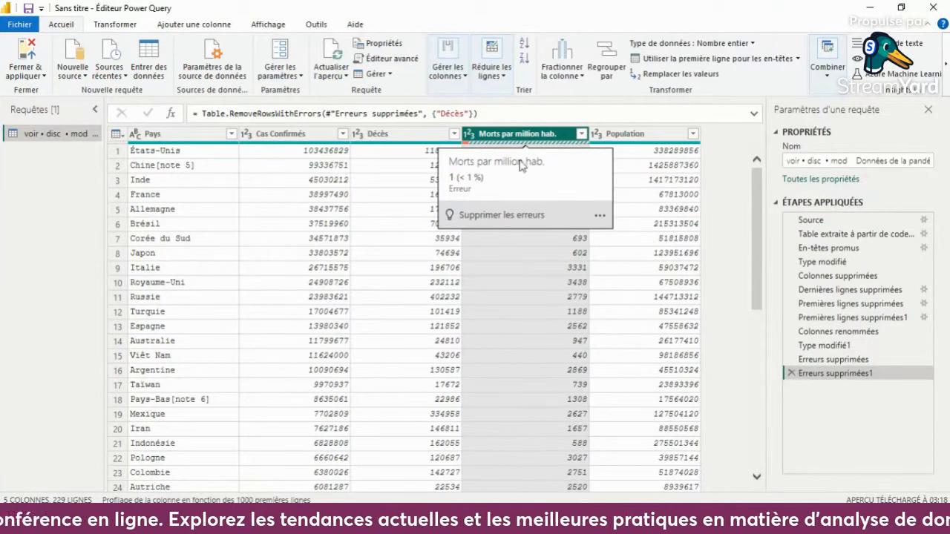
click(516, 214)
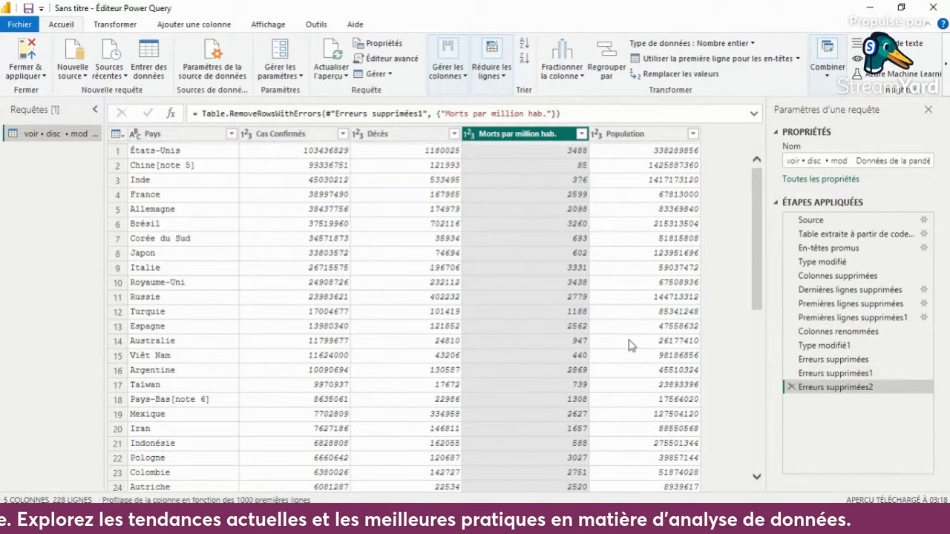
drag(759, 238, 740, 207)
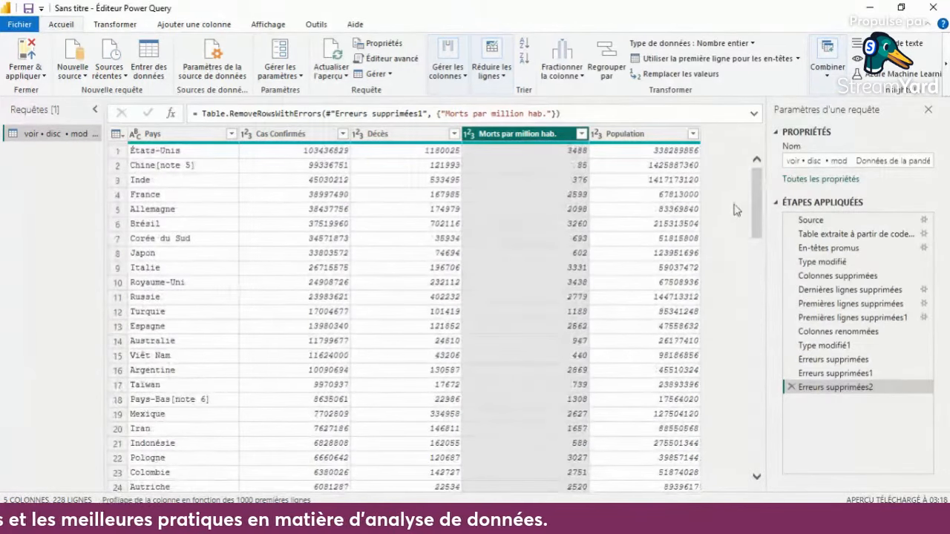
scroll(605, 284, down, 20)
scroll(605, 284, down, 20)
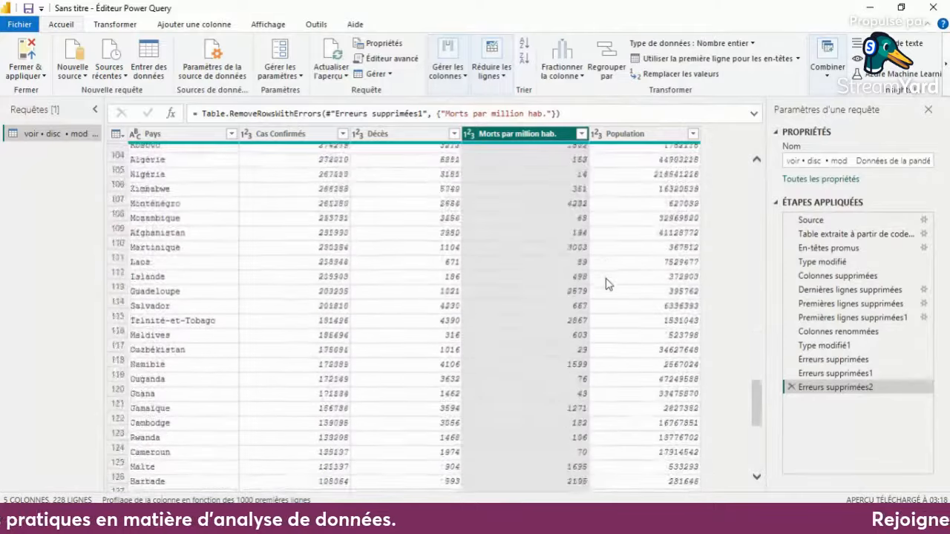
scroll(605, 284, down, 17)
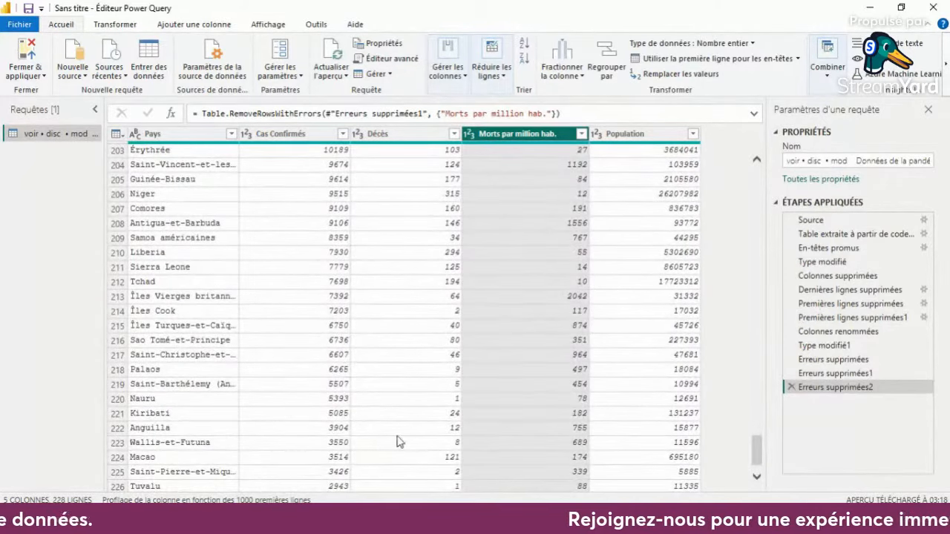
- Switch to the Wikipedia page in the browser and examine the source table of Covid-19 data by country
click(320, 522)
click(300, 480)
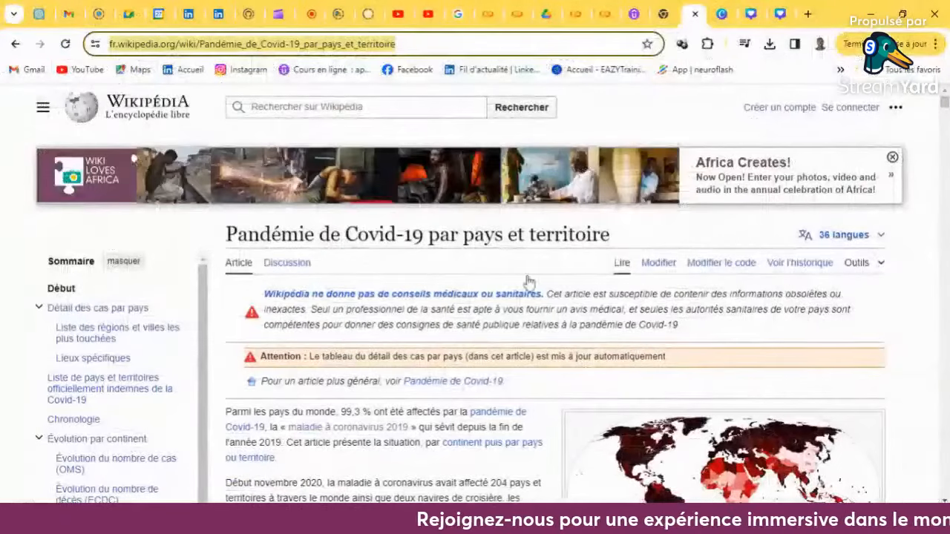
scroll(794, 313, down, 10)
scroll(794, 313, down, 5)
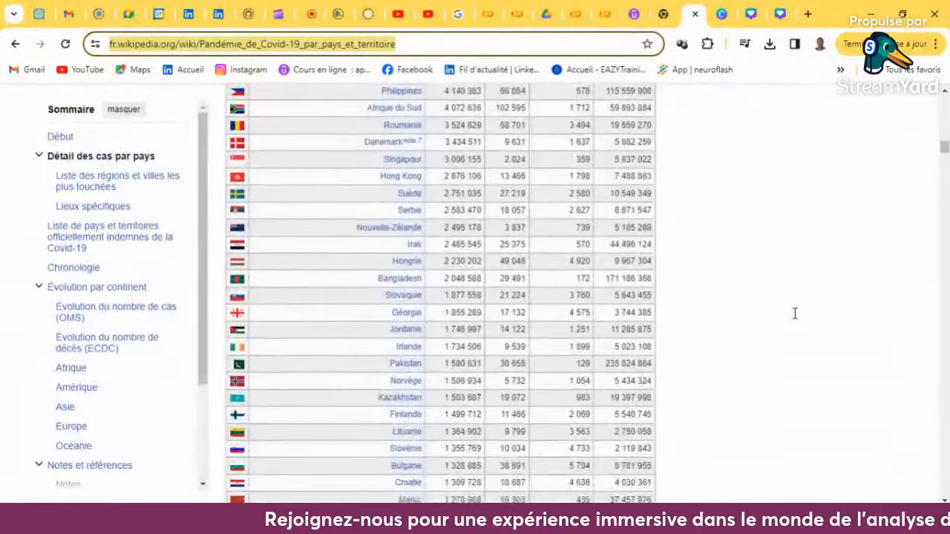
scroll(794, 313, up, 7)
scroll(794, 313, up, 3)
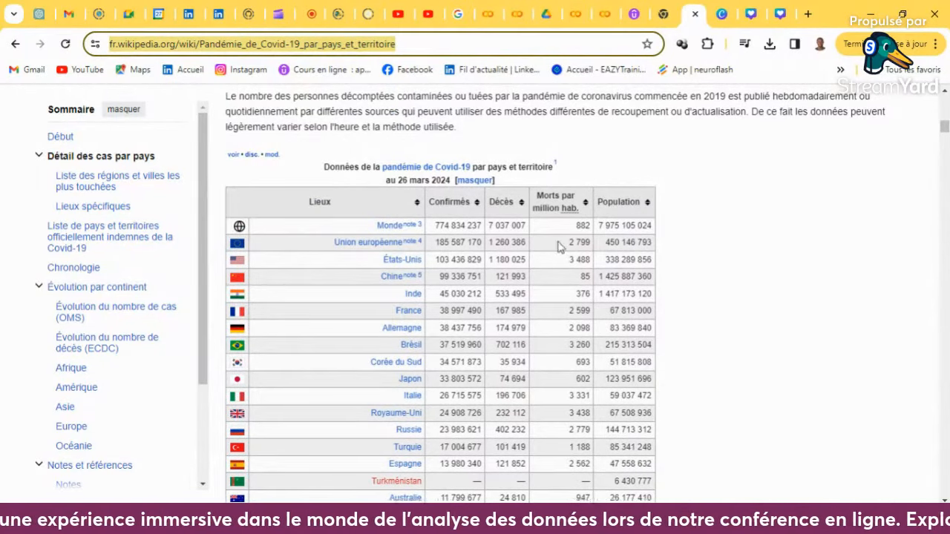
- Return to the Power Query editor, close it and apply the cleaned query to the Power BI Desktop report
click(559, 521)
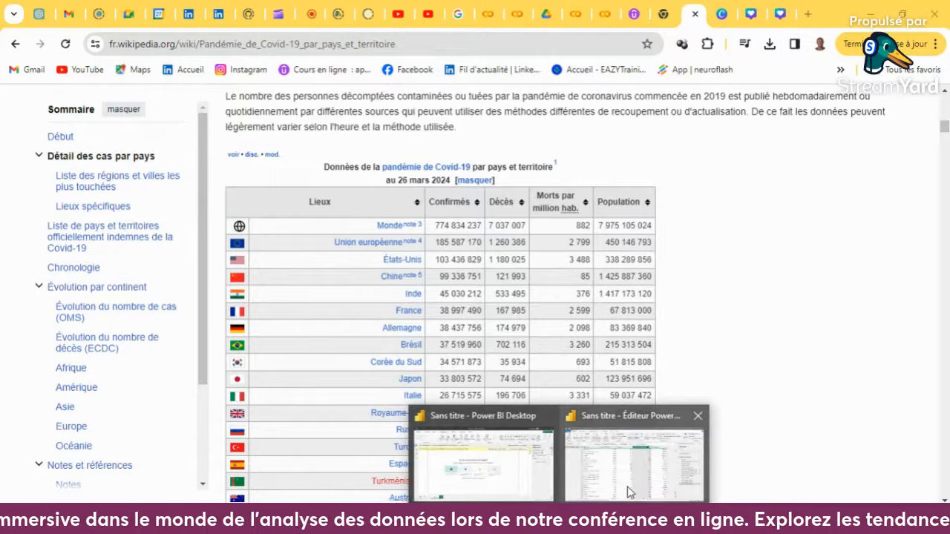
click(635, 457)
scroll(536, 235, up, 20)
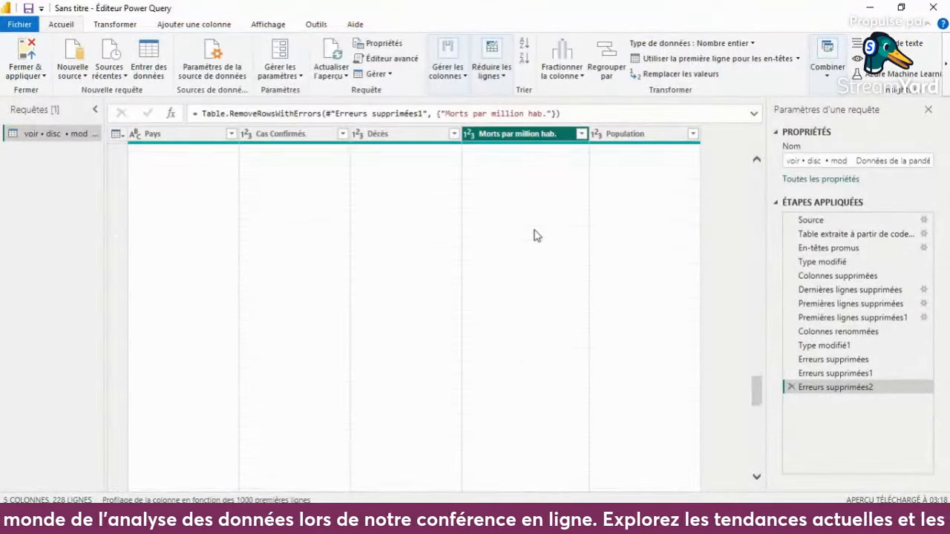
scroll(534, 235, up, 13)
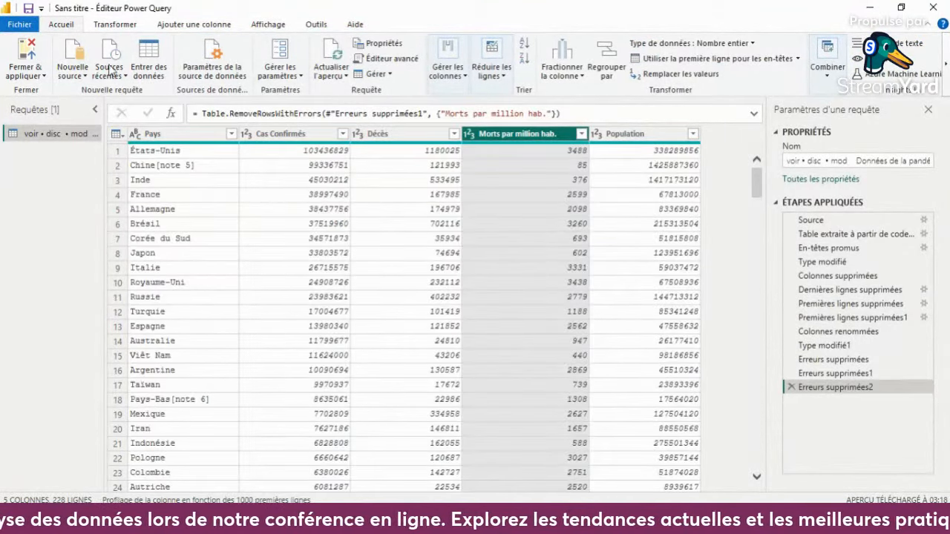
click(25, 57)
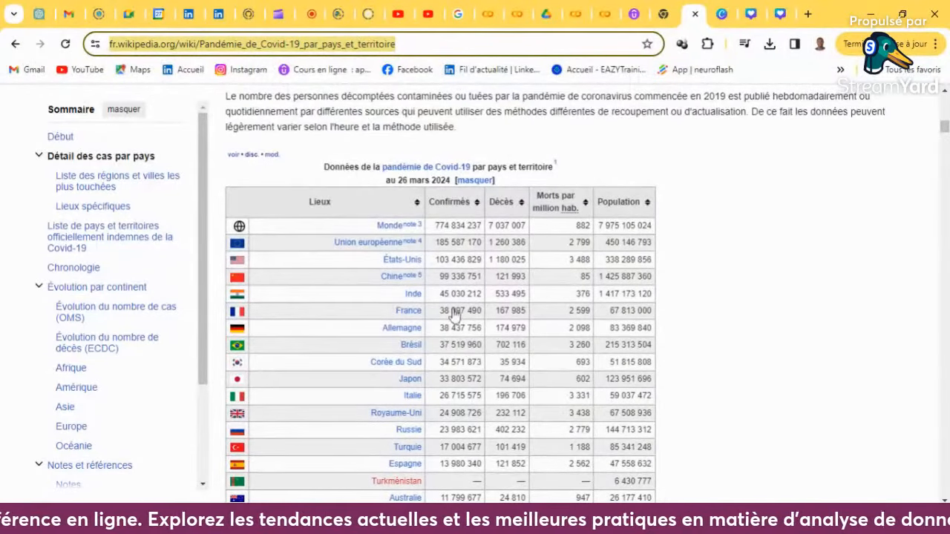
click(559, 522)
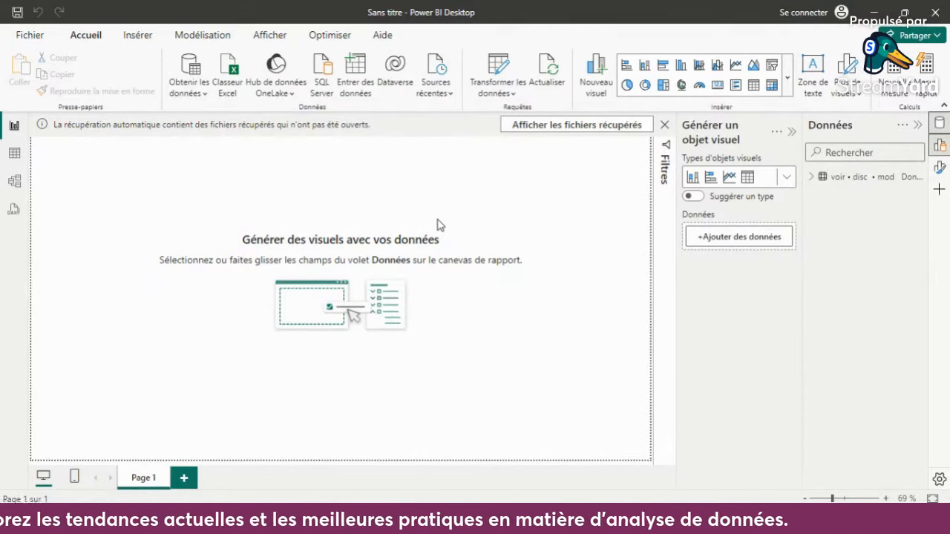
- Expand the loaded Covid-19 table's fields and examine its rows in the table view
click(845, 180)
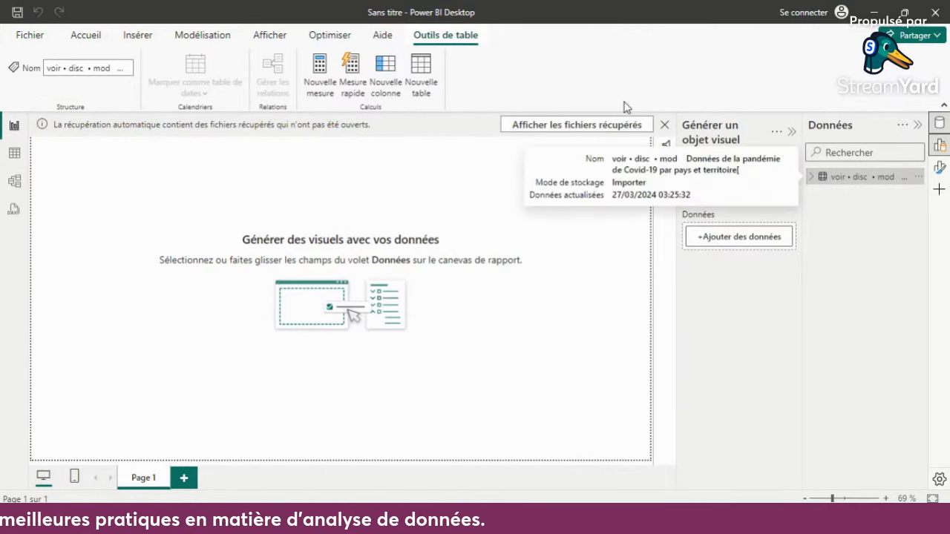
click(812, 178)
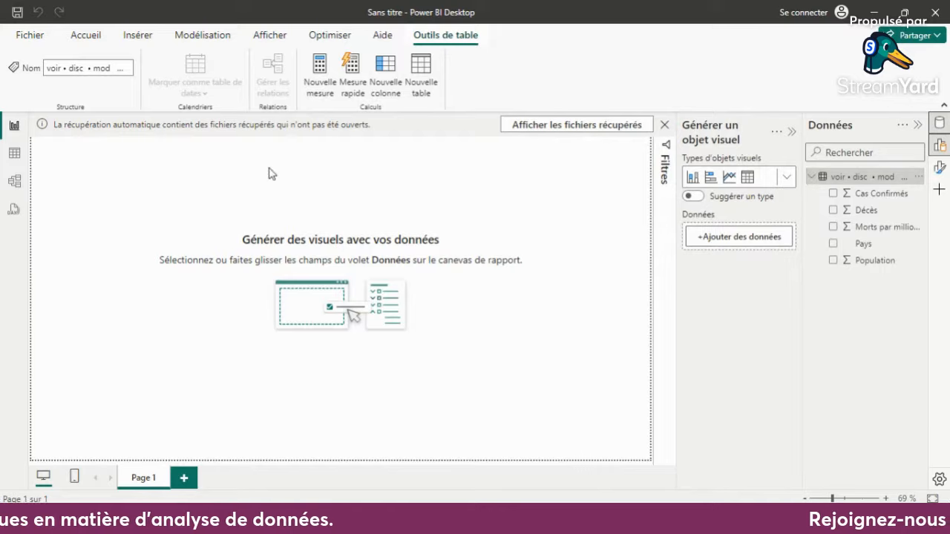
click(13, 156)
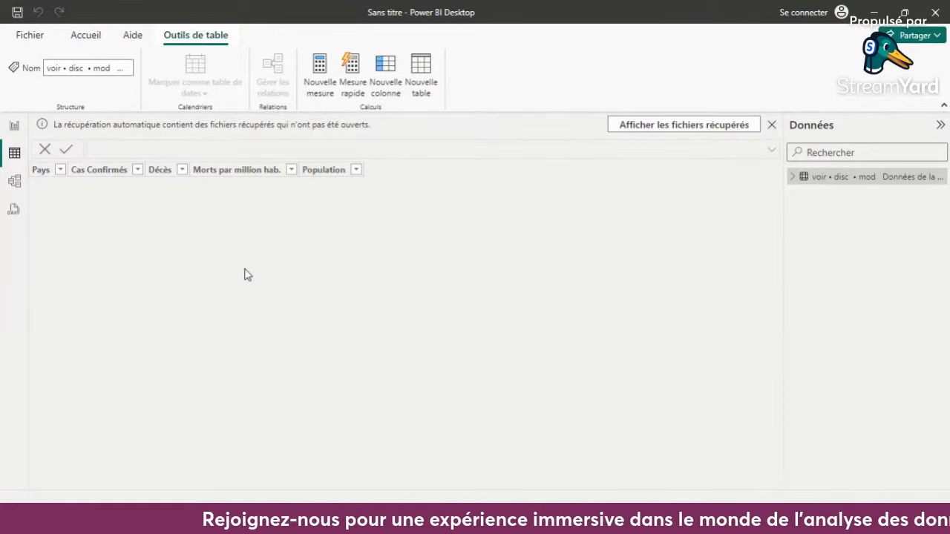
click(792, 179)
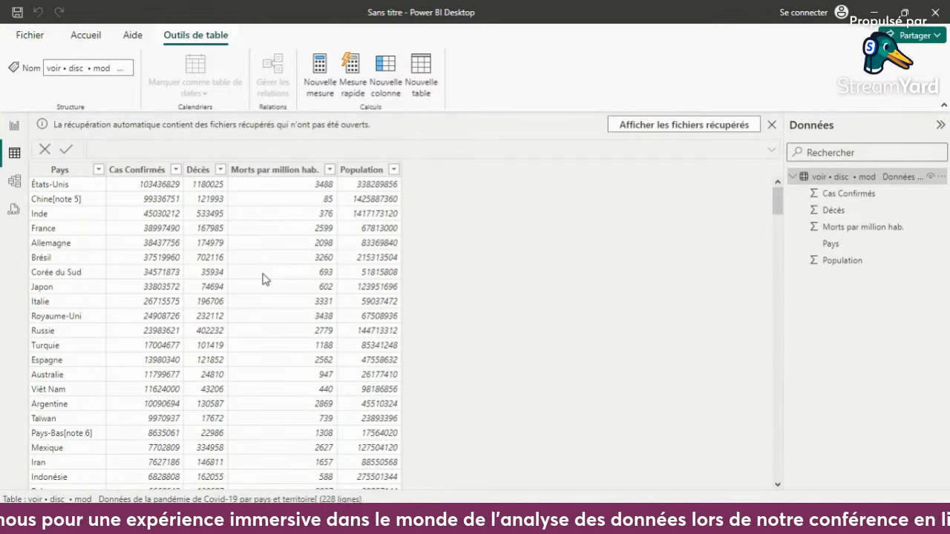
scroll(265, 279, down, 6)
scroll(265, 279, up, 6)
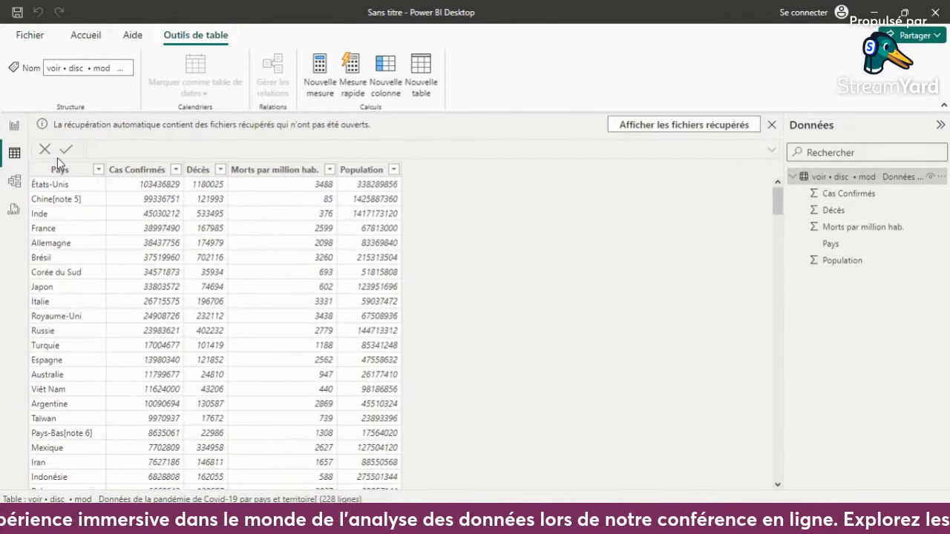
- In the report view, create a visual of Population by Pays and place it near the lower-left corner of the page
click(13, 125)
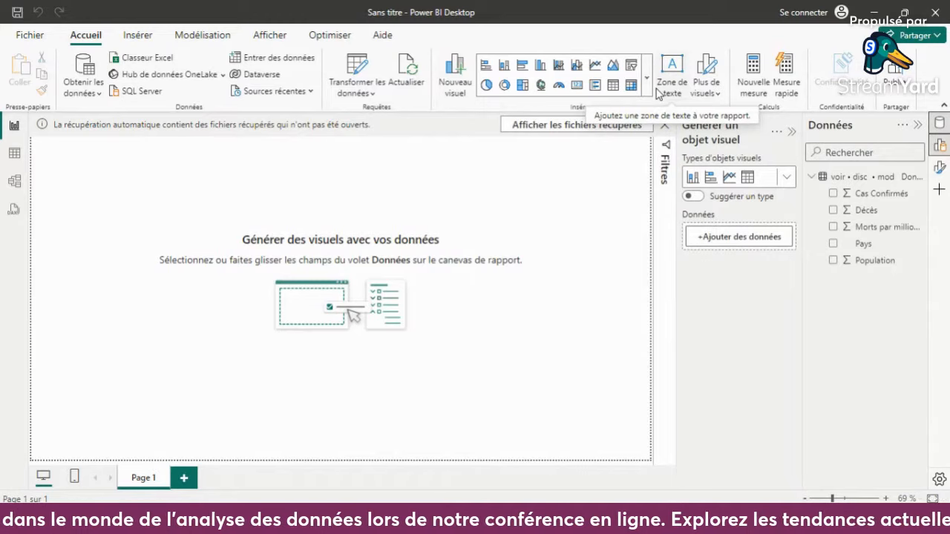
click(833, 244)
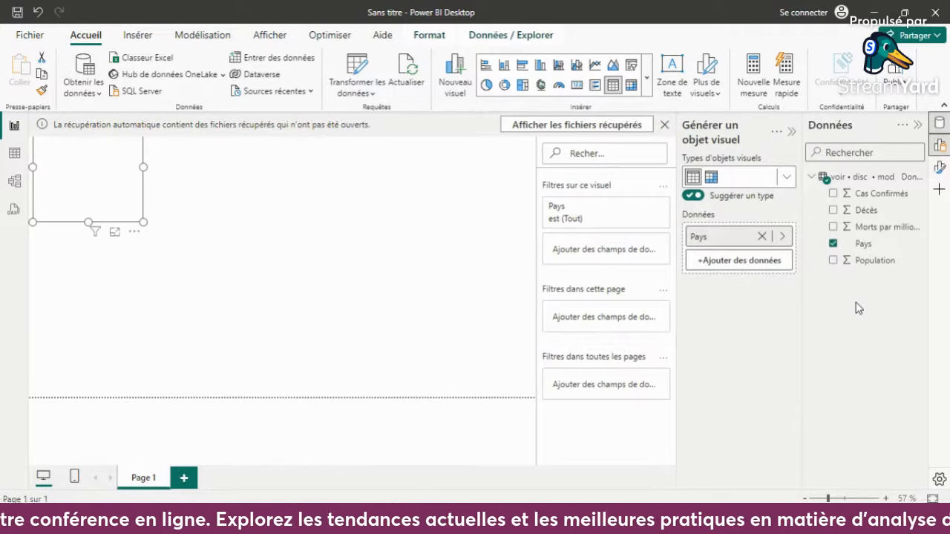
click(833, 262)
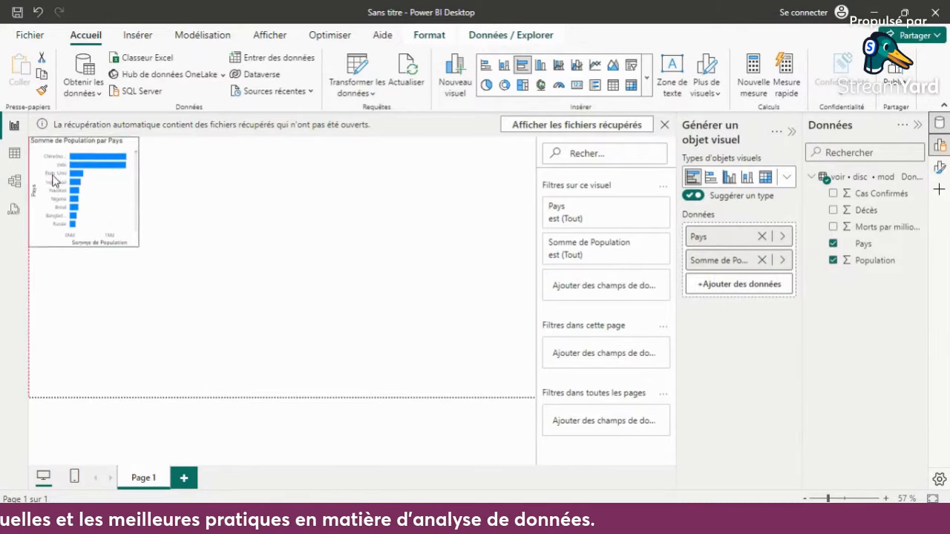
drag(54, 181, 58, 314)
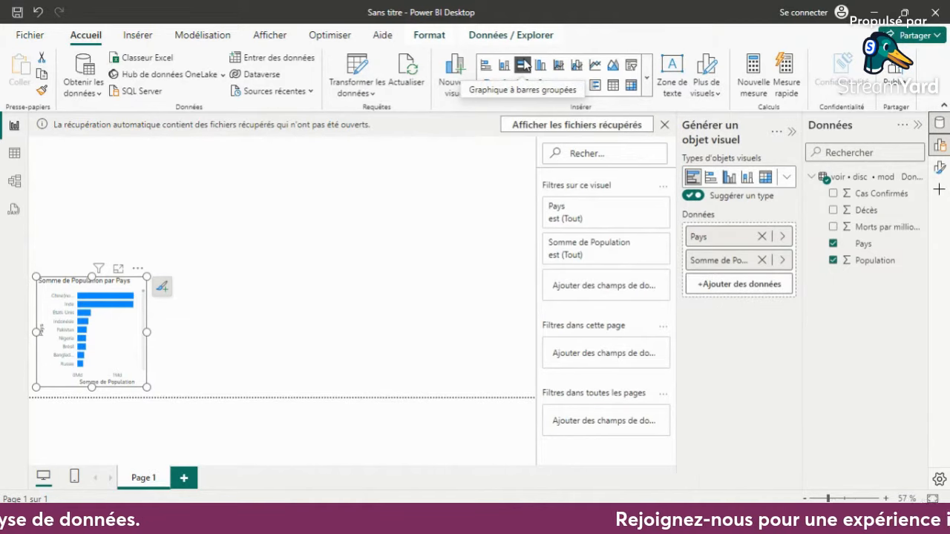
- Keep the Population aggregation at Somme and convert the visual into a stacked column chart about 621 wide
click(782, 261)
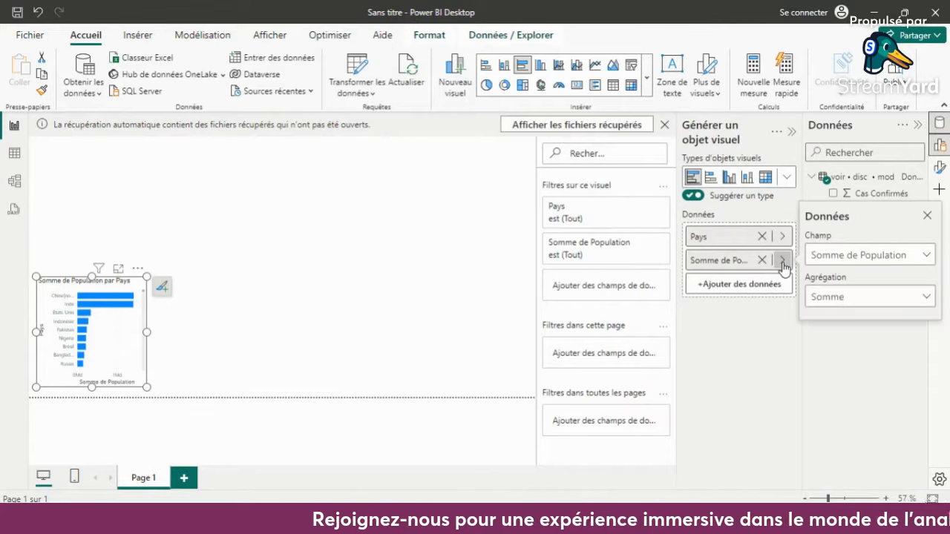
click(846, 301)
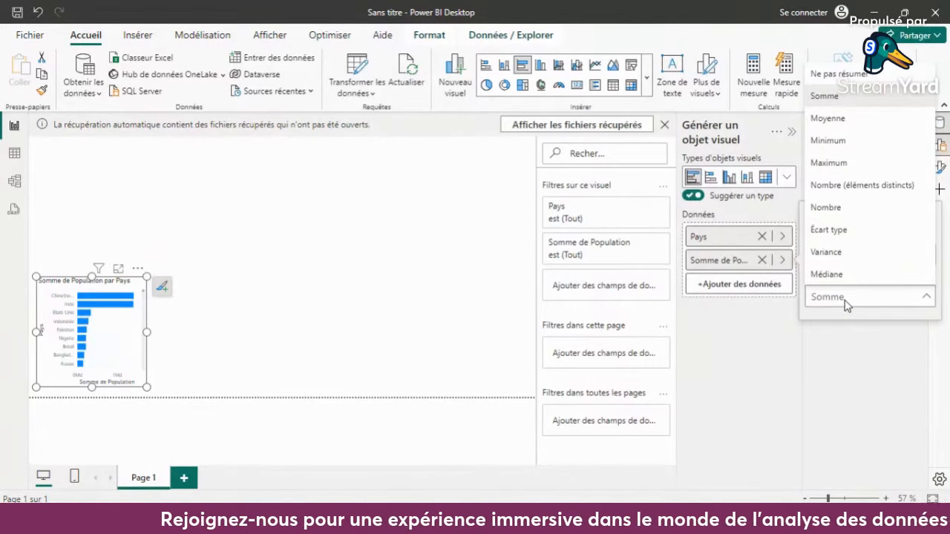
click(846, 298)
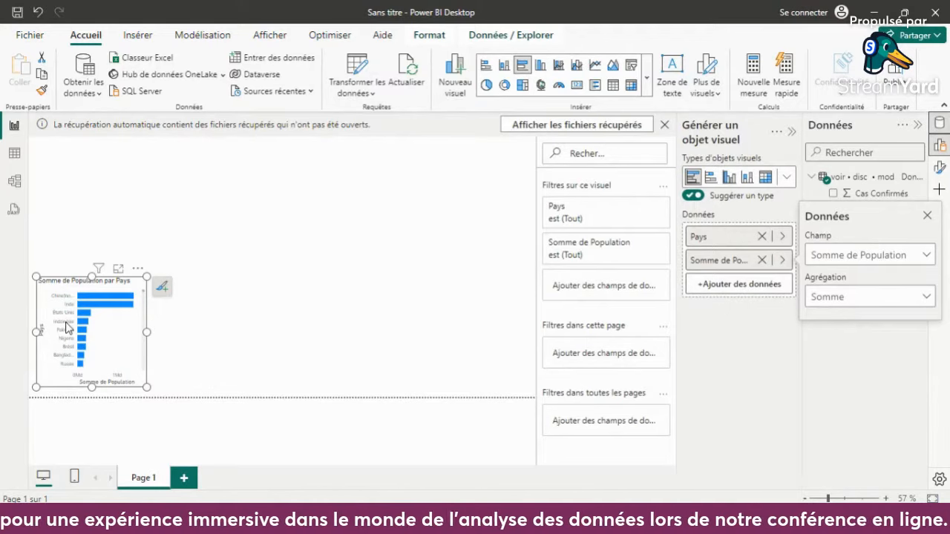
click(505, 66)
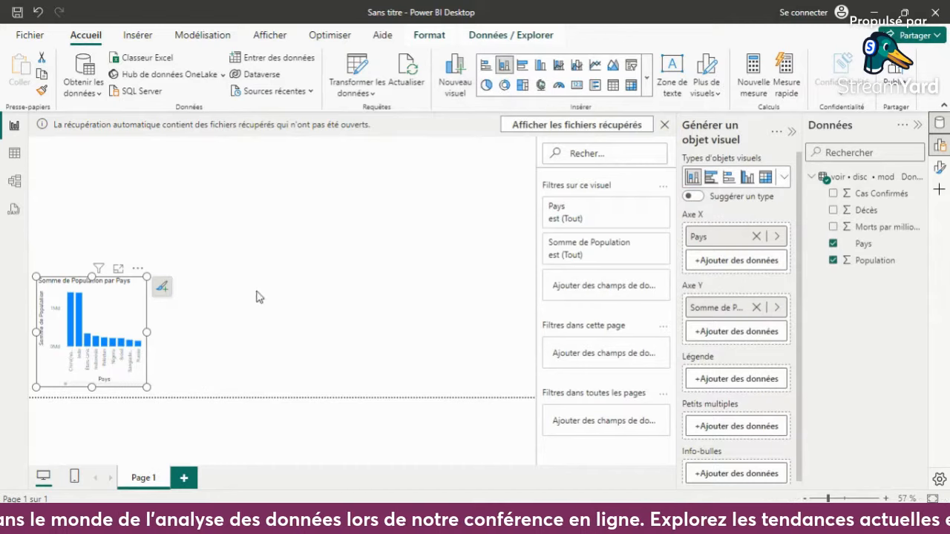
drag(146, 332, 285, 335)
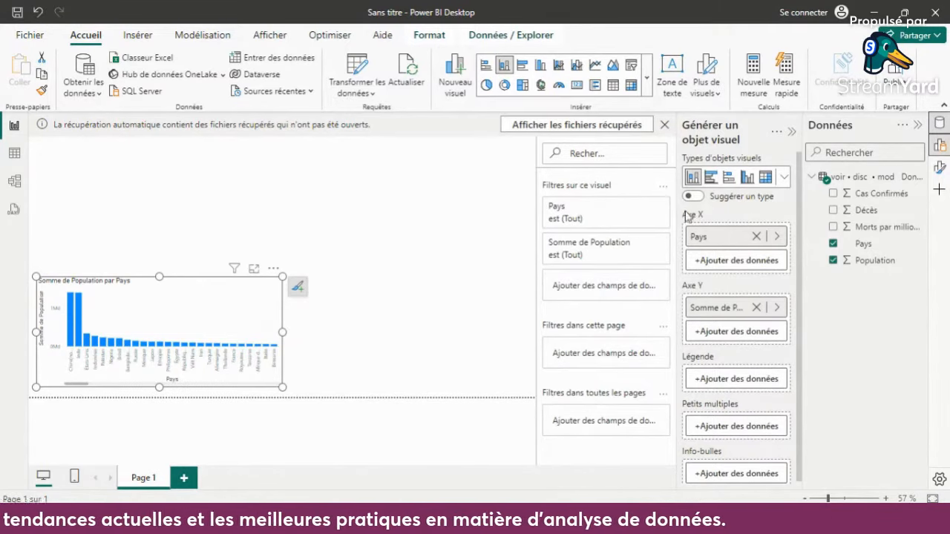
- Turn on the visual border (Bordure visuelle) around the population chart
click(940, 168)
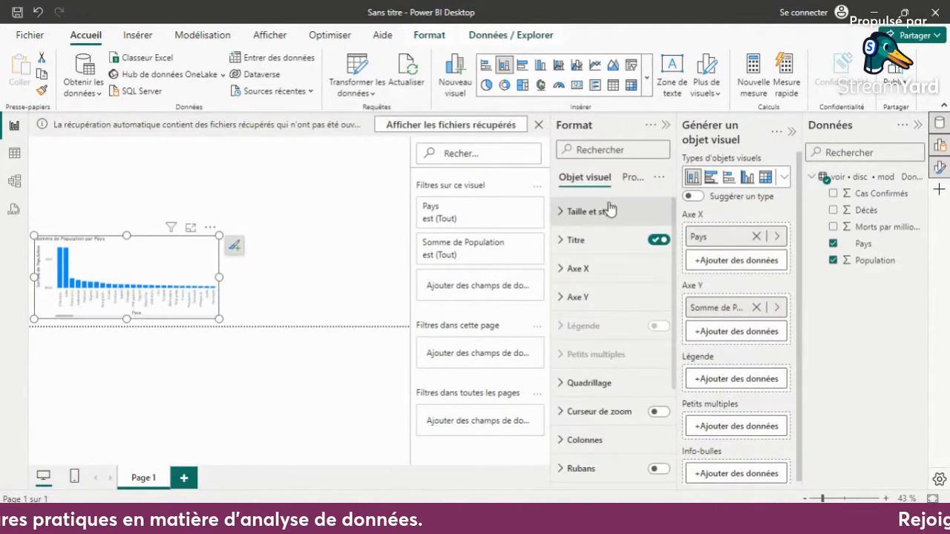
click(601, 213)
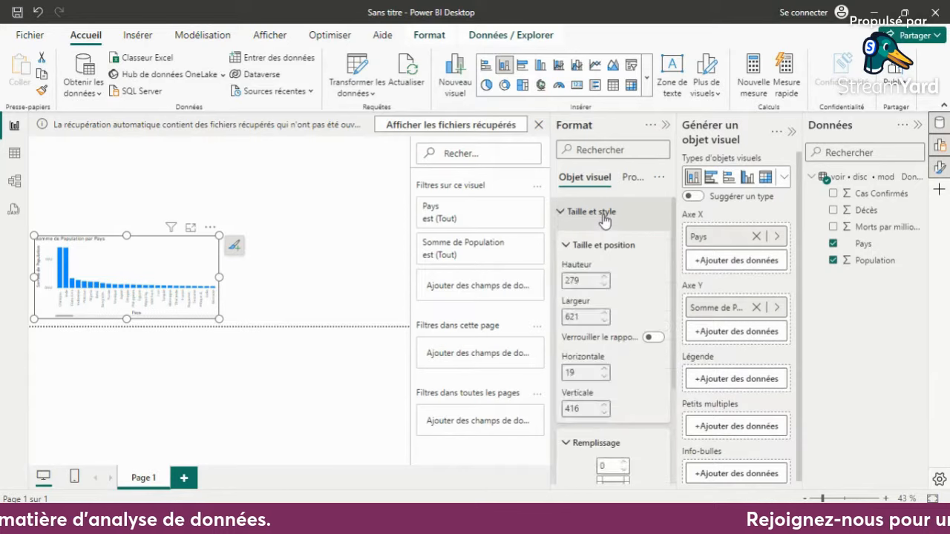
scroll(628, 338, down, 8)
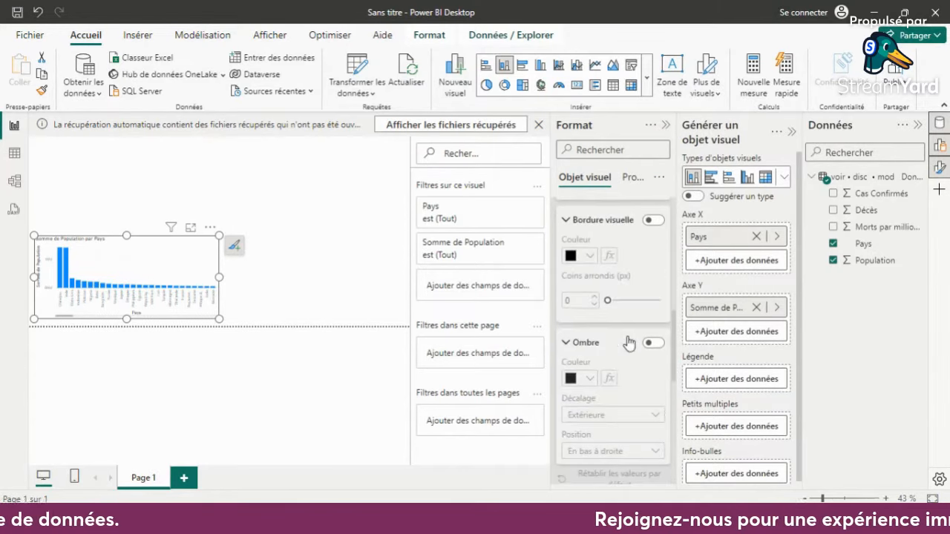
click(653, 222)
scroll(631, 297, up, 5)
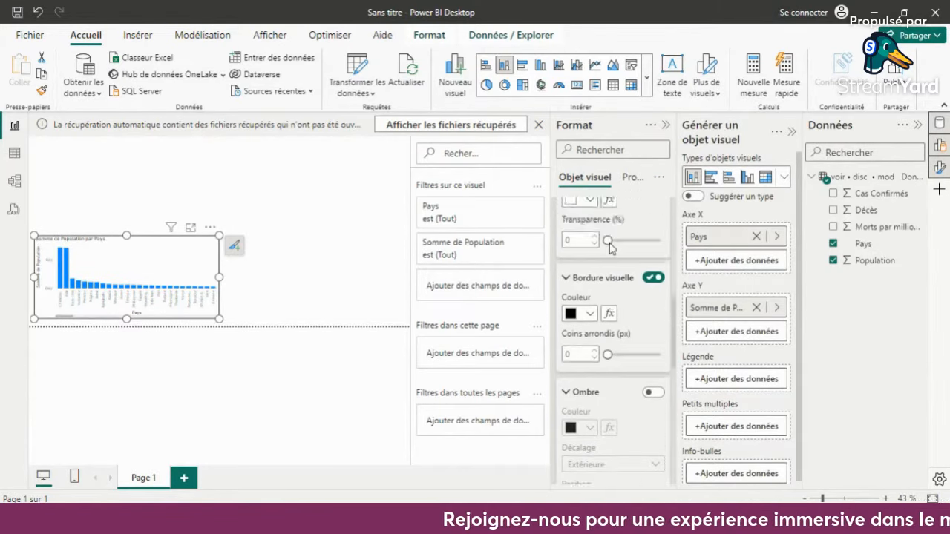
click(667, 124)
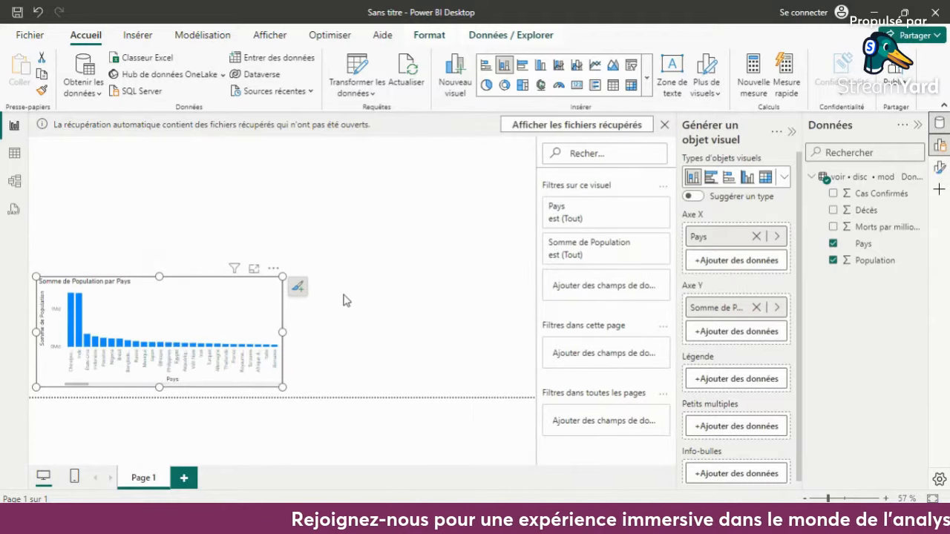
click(345, 301)
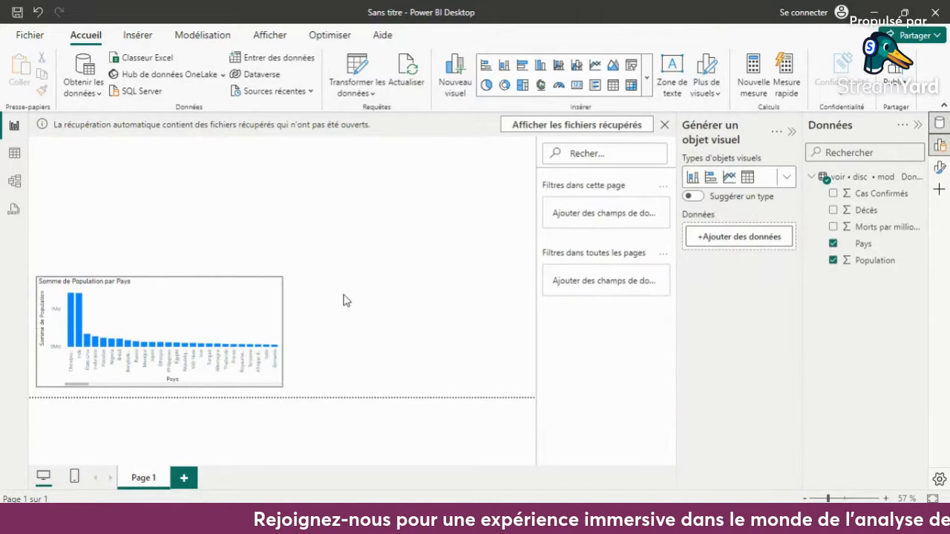
- Hide the X-axis title of the population chart while keeping the axis values displayed
click(273, 310)
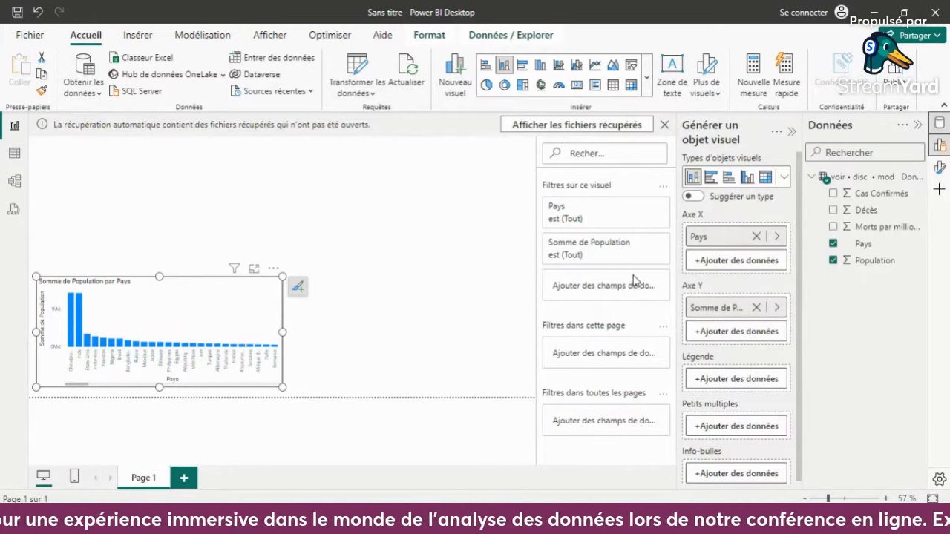
click(940, 168)
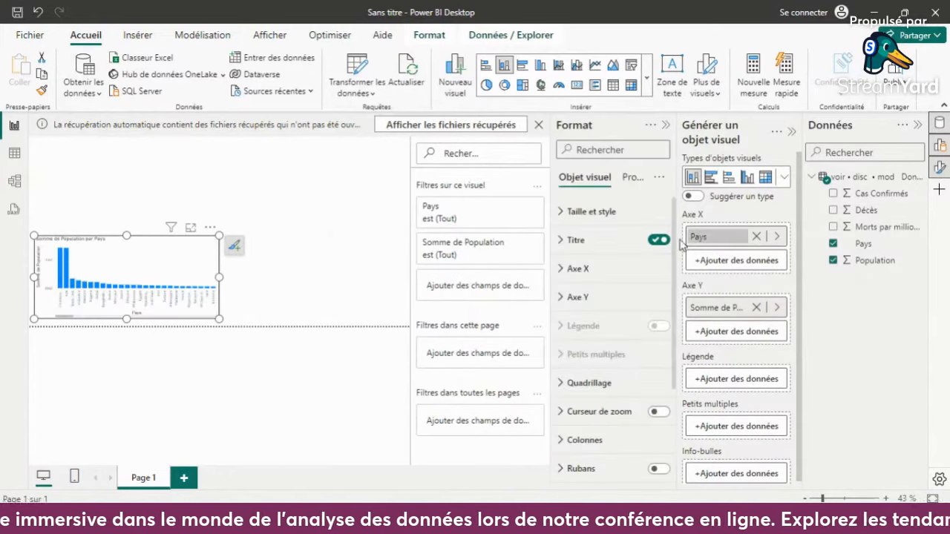
click(615, 283)
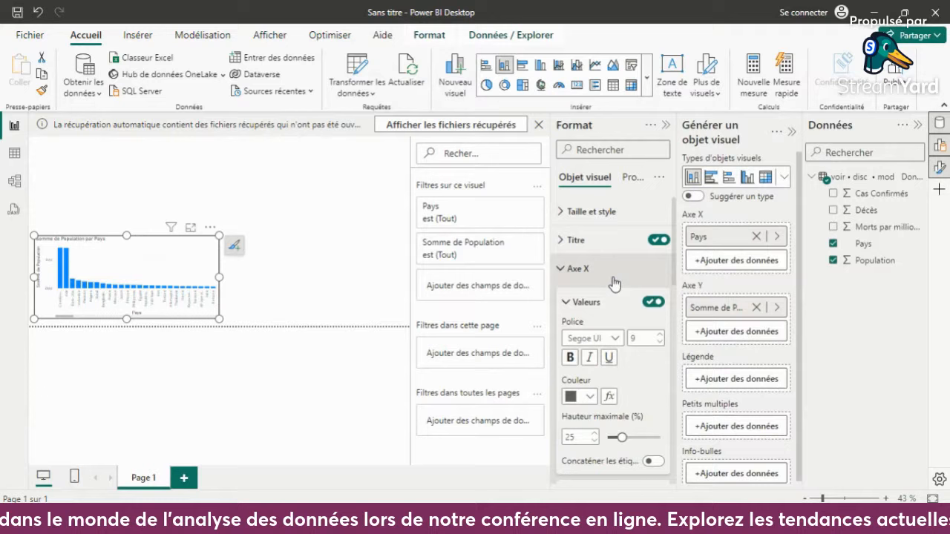
click(652, 304)
click(652, 304)
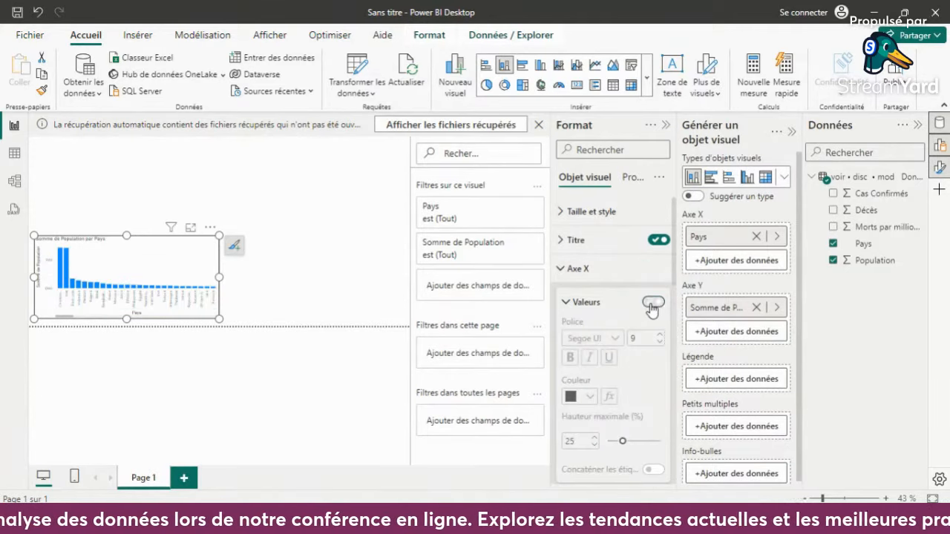
scroll(653, 319, down, 3)
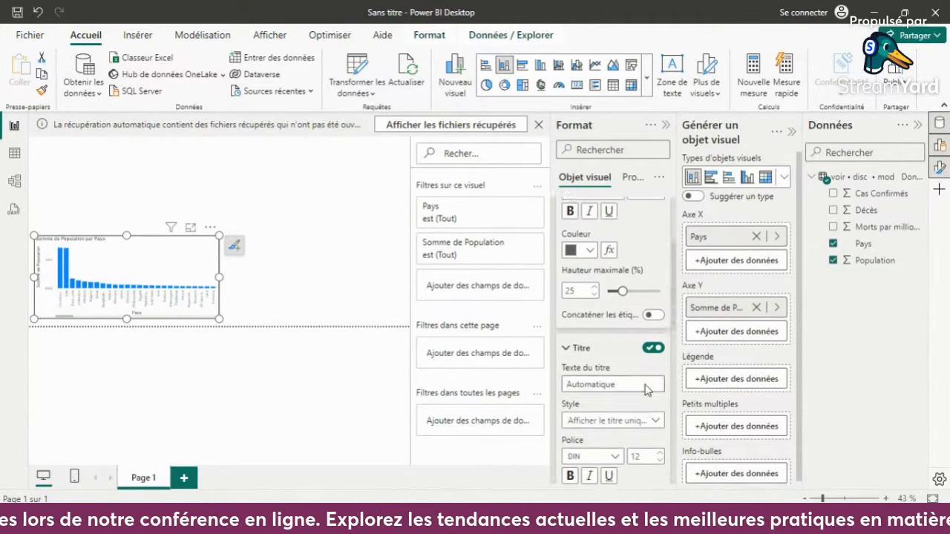
click(652, 327)
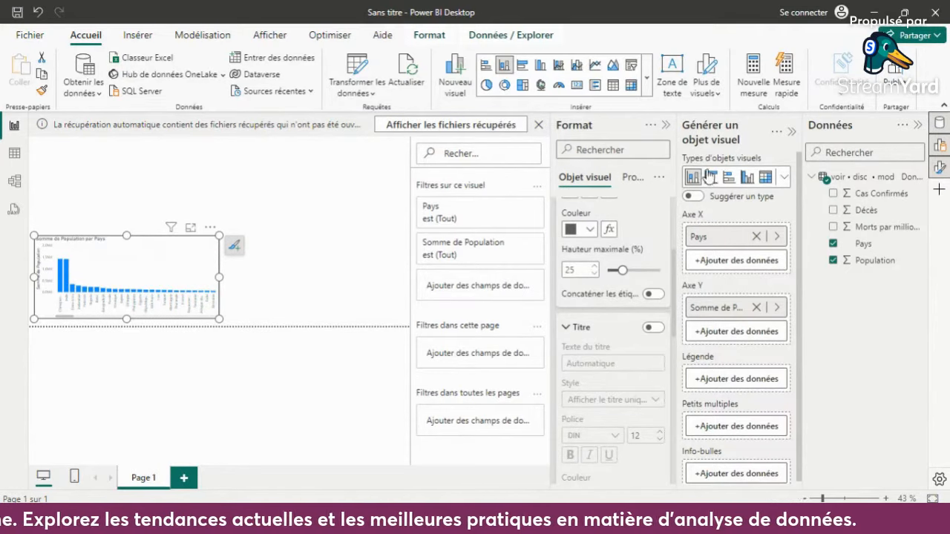
click(666, 125)
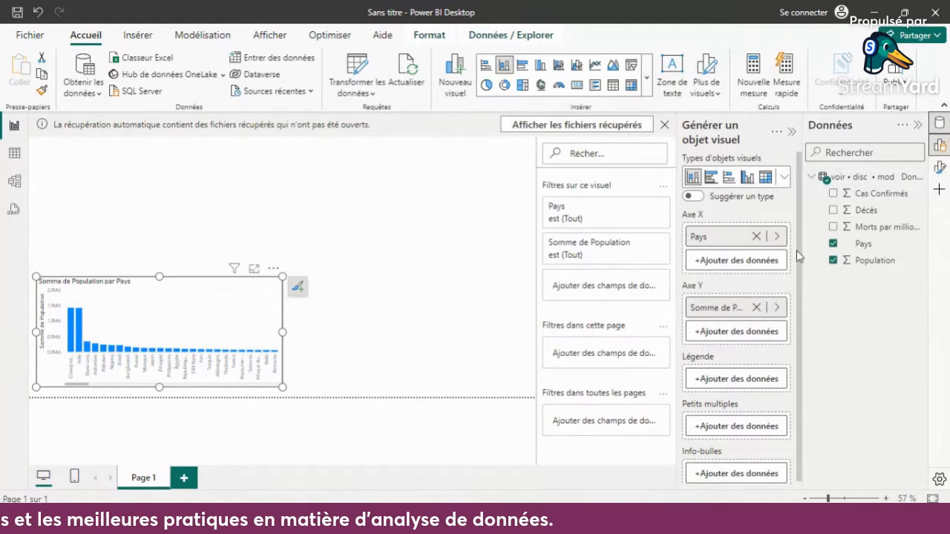
- Hide the Y-axis title of the population chart while keeping its axis values displayed
click(939, 167)
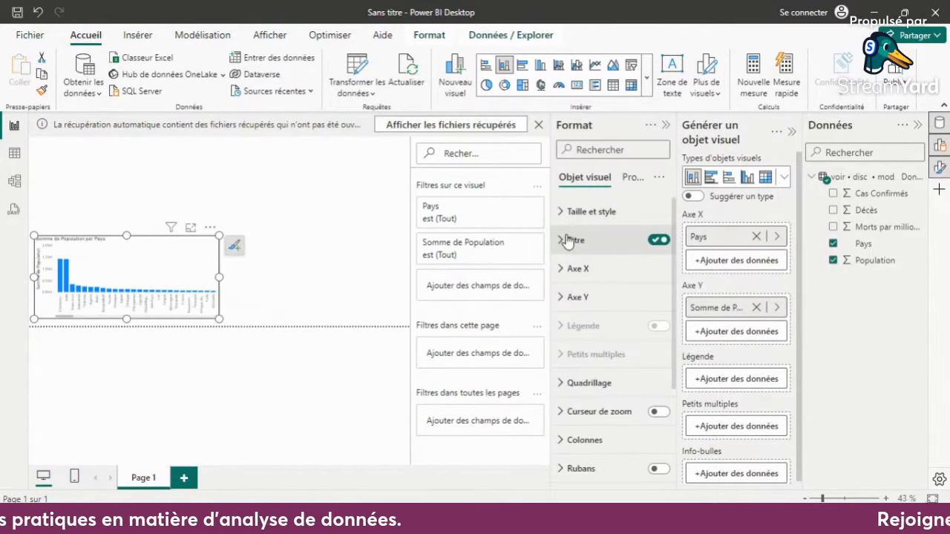
click(616, 298)
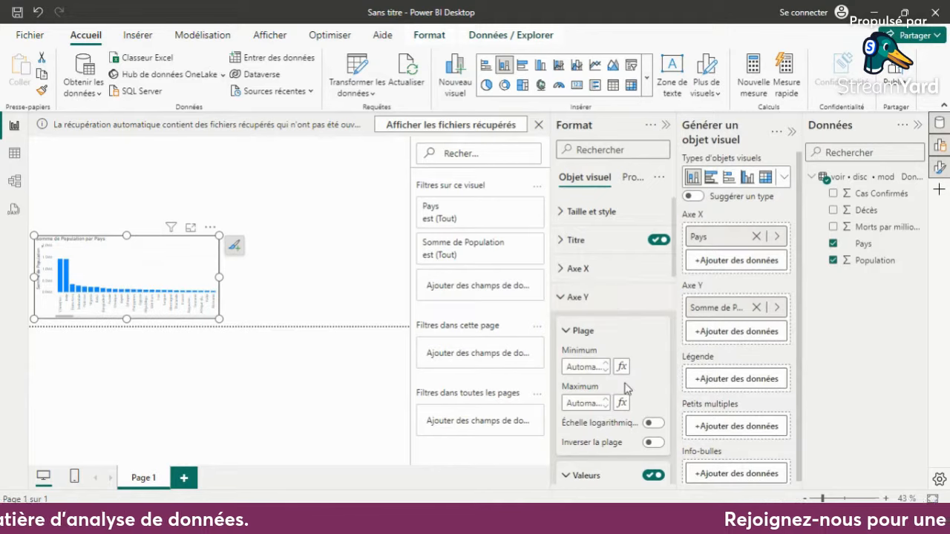
scroll(627, 388, down, 4)
scroll(627, 388, down, 4)
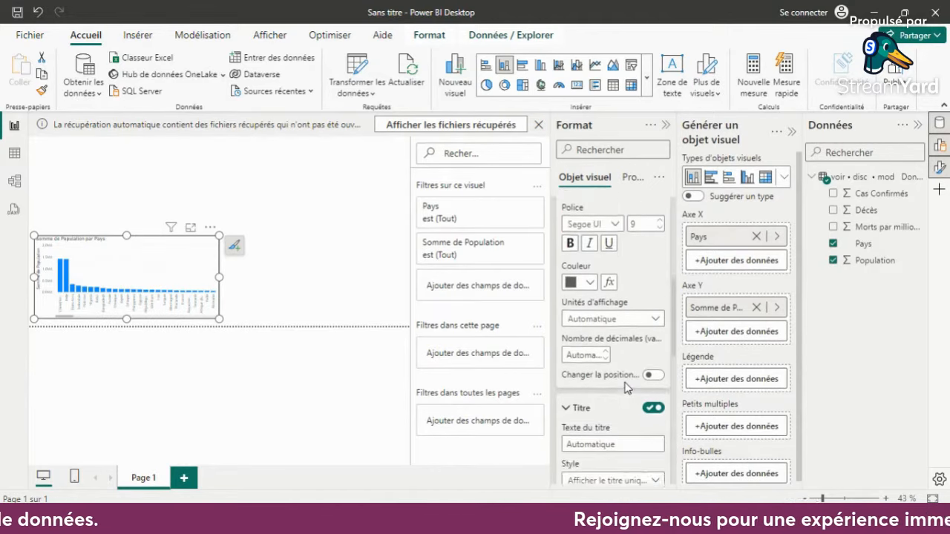
click(652, 361)
scroll(653, 362, up, 5)
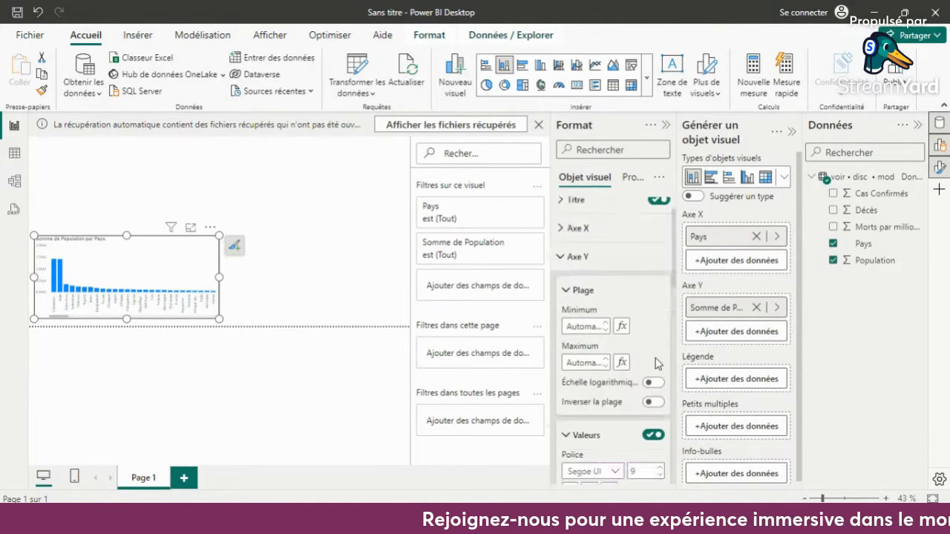
click(561, 240)
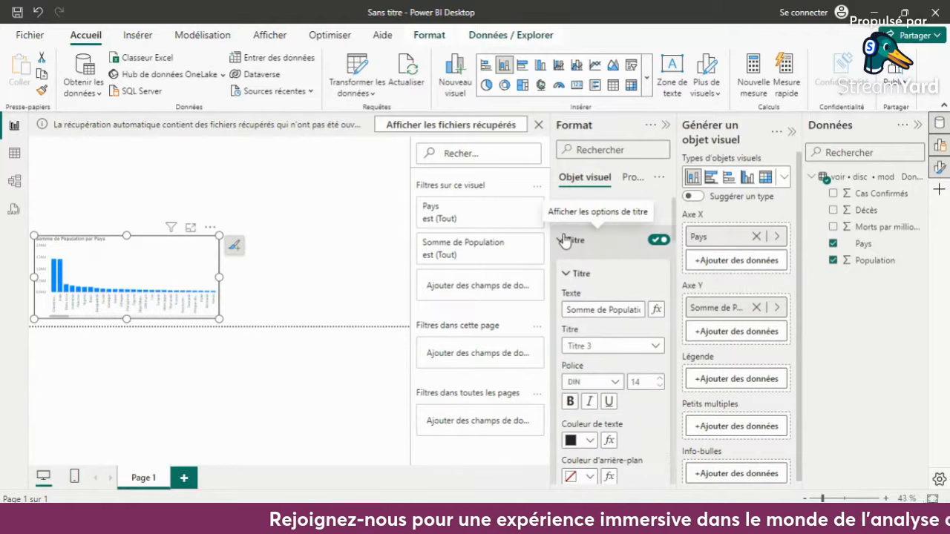
click(562, 240)
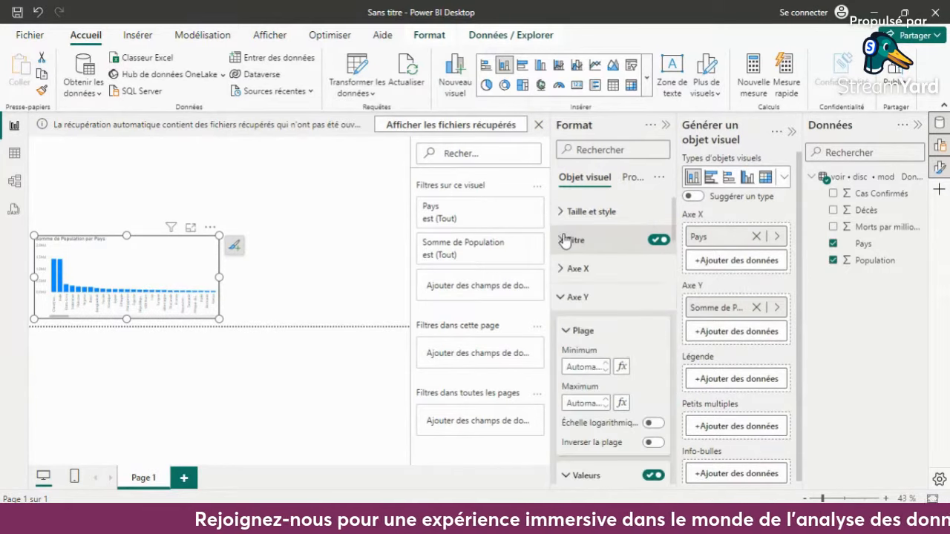
click(351, 250)
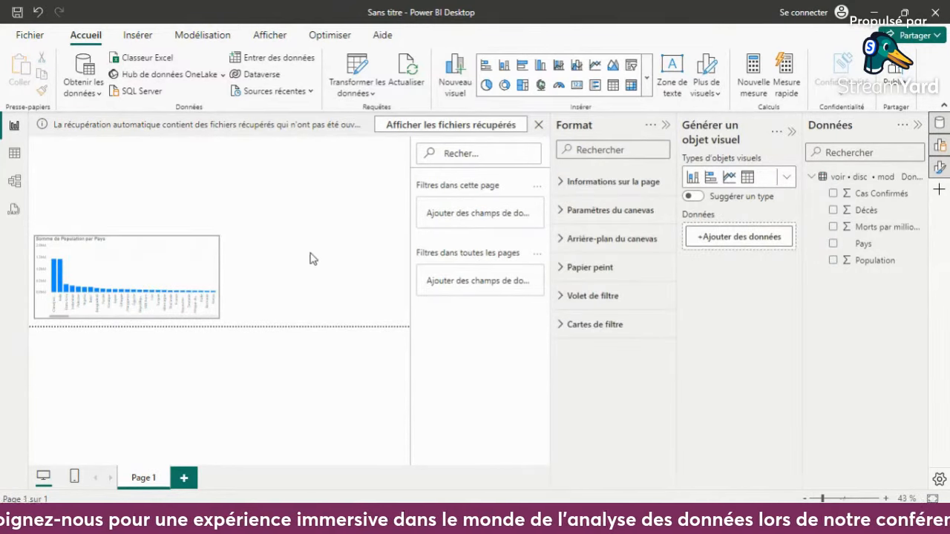
click(166, 272)
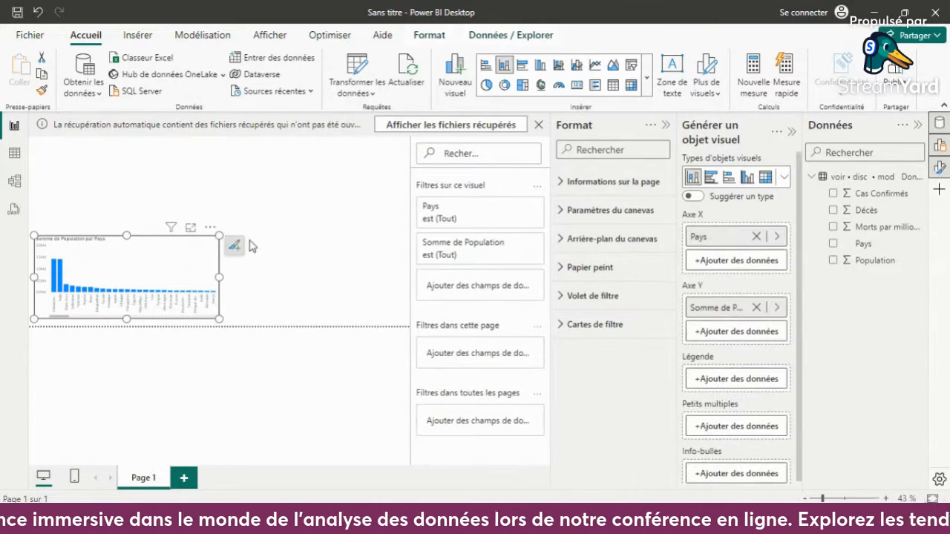
click(539, 125)
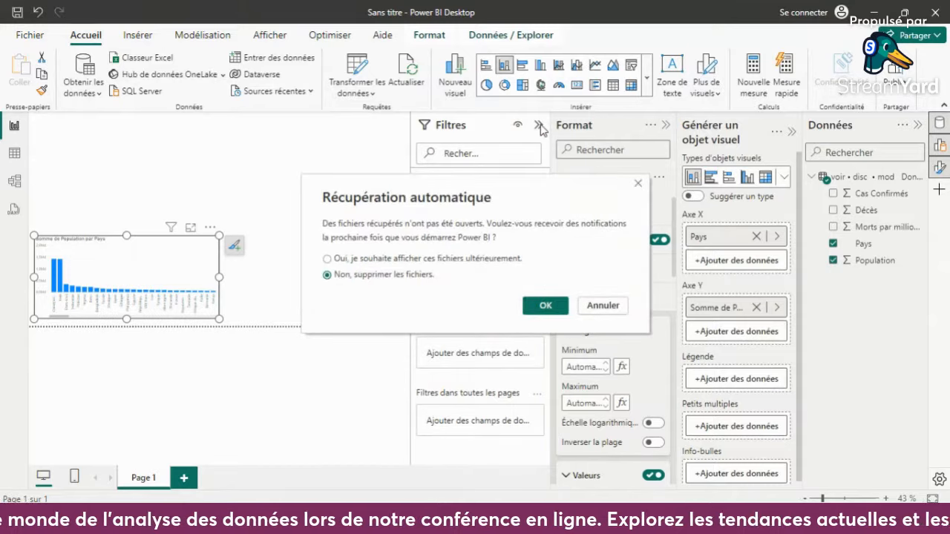
click(638, 183)
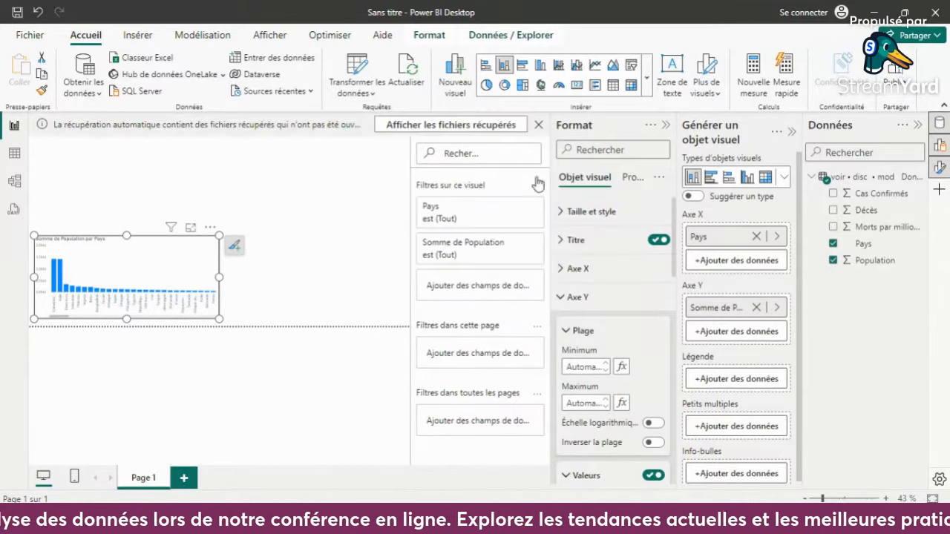
- Collapse the formatting, visual-building and data panes, and dismiss the automatic recovery notice with the option Non, supprimer les fichiers
click(404, 224)
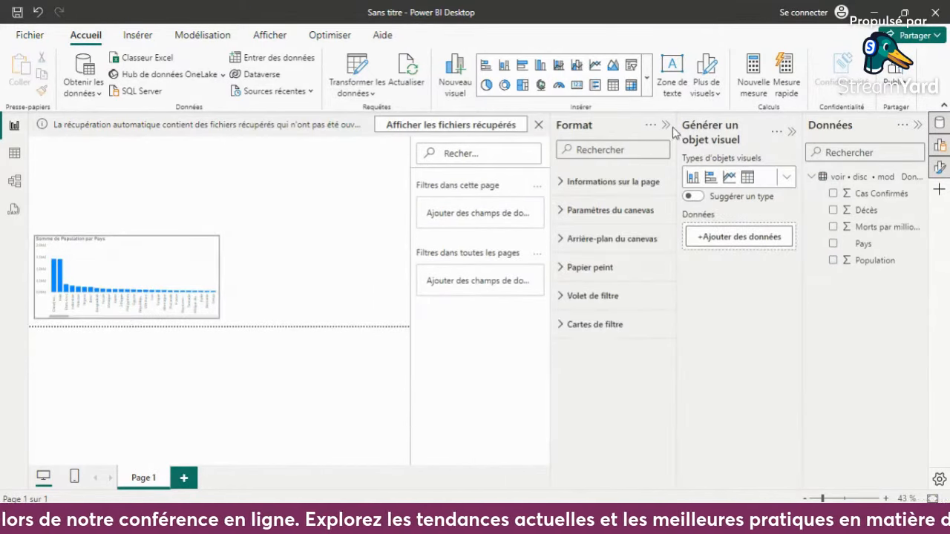
click(665, 125)
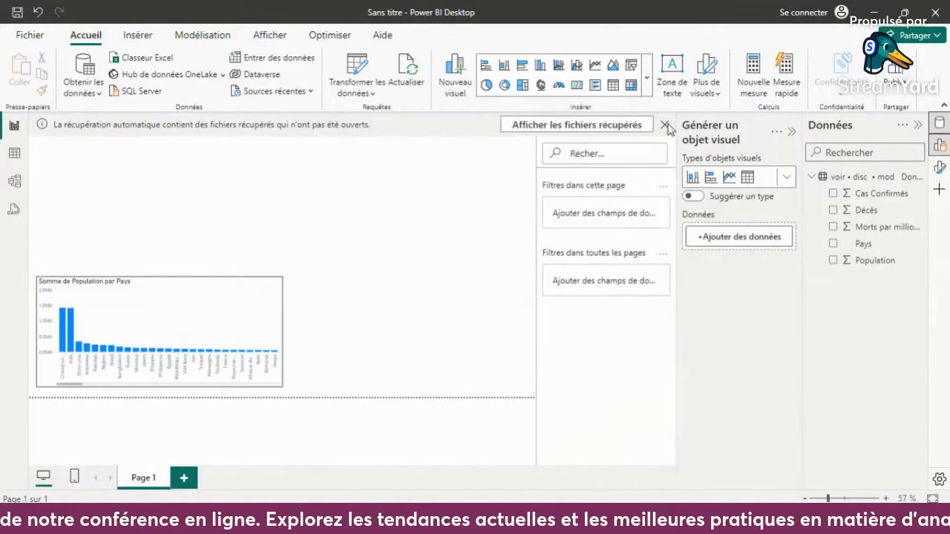
click(791, 131)
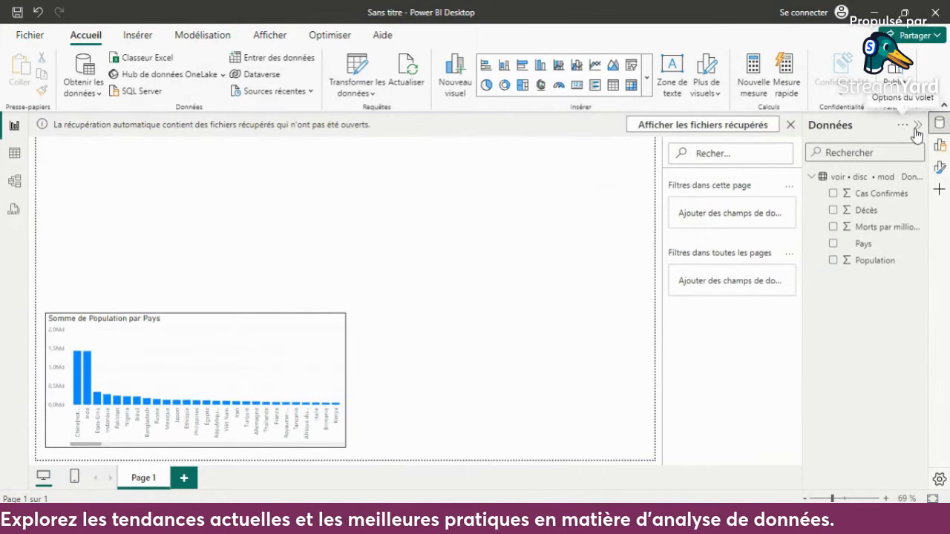
click(918, 126)
click(916, 124)
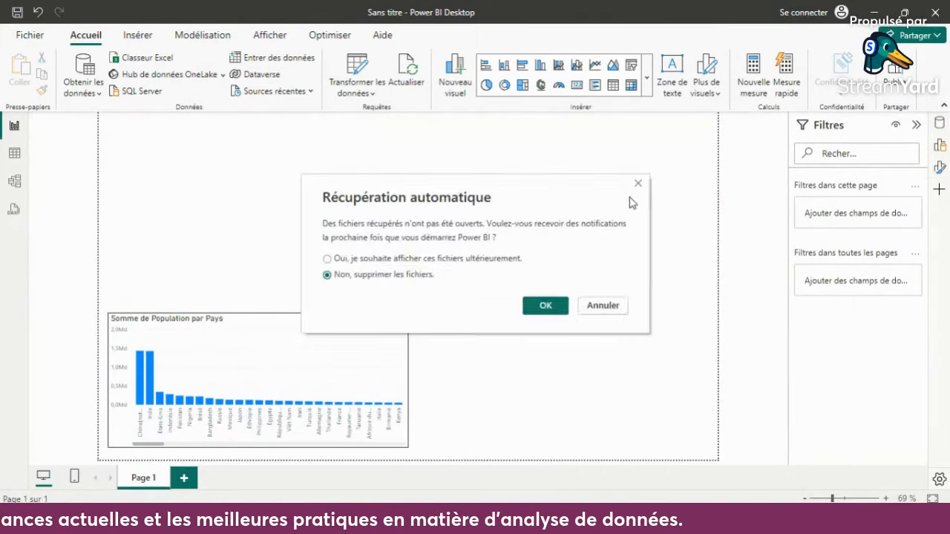
click(536, 308)
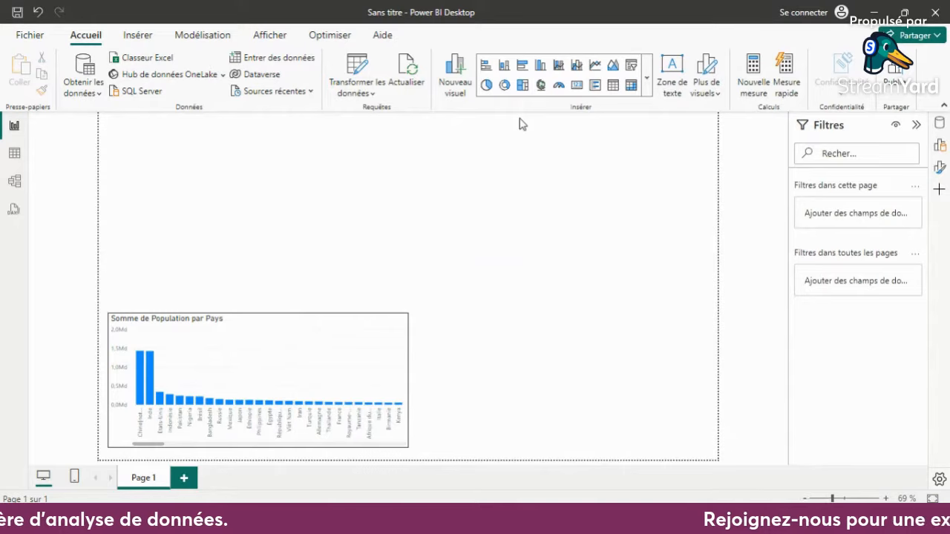
- Highlight China's column in the population chart and clear the highlight again
click(139, 376)
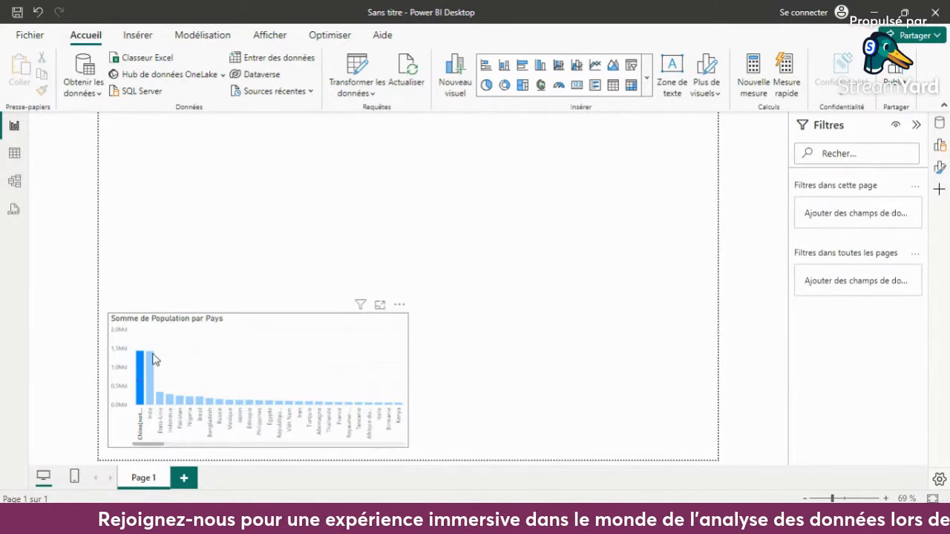
click(141, 377)
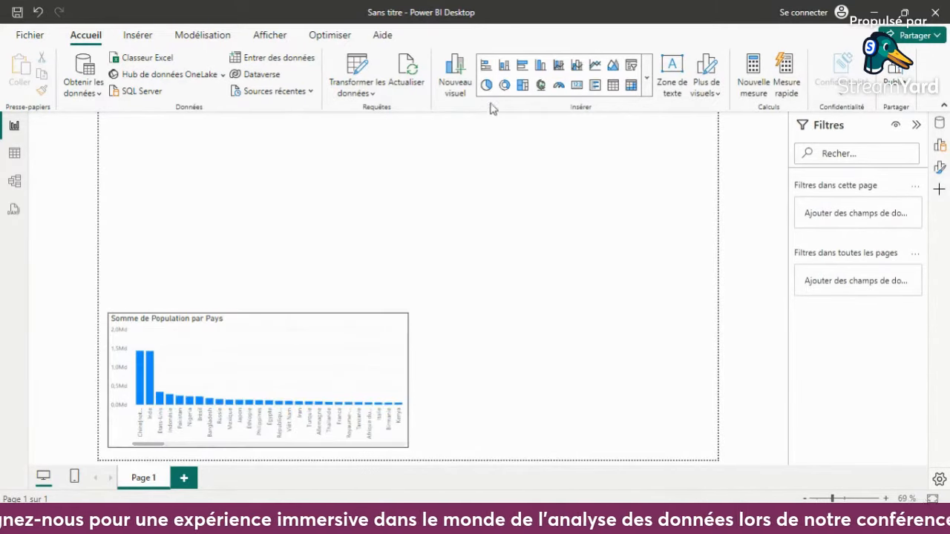
- Insert a map of Pays to the right of the population chart, leaving a small gap and aligning their bottom edges
click(541, 86)
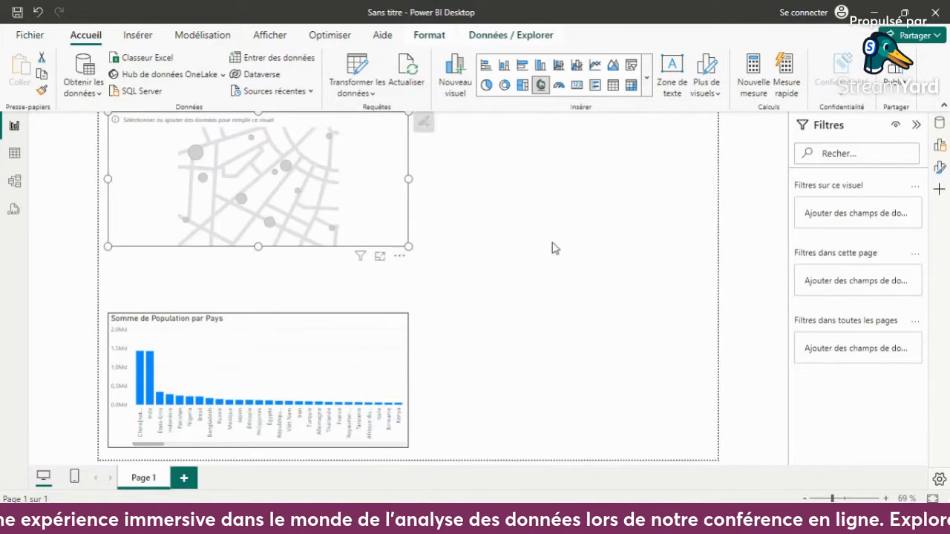
drag(384, 196, 673, 359)
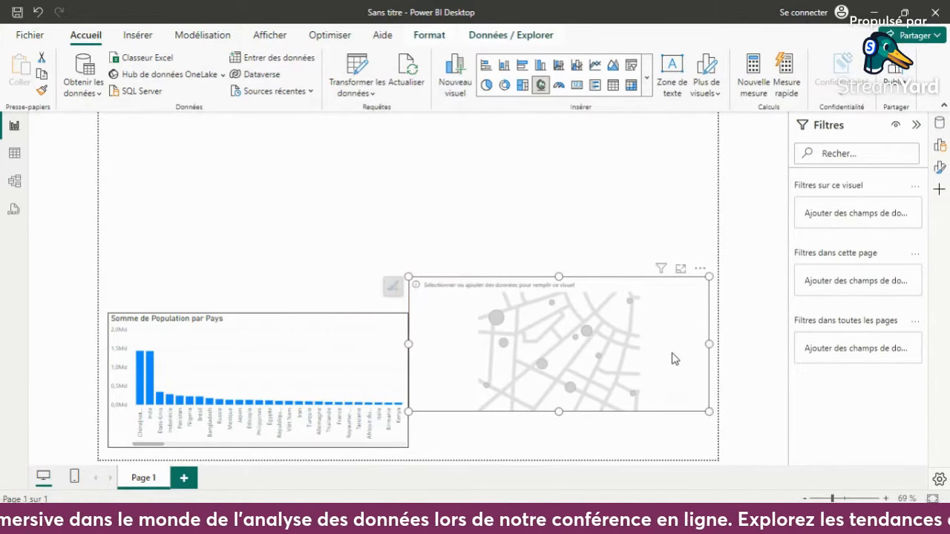
mouse_move(407, 345)
mouse_down()
mouse_move(441, 347)
mouse_move(416, 345)
mouse_up()
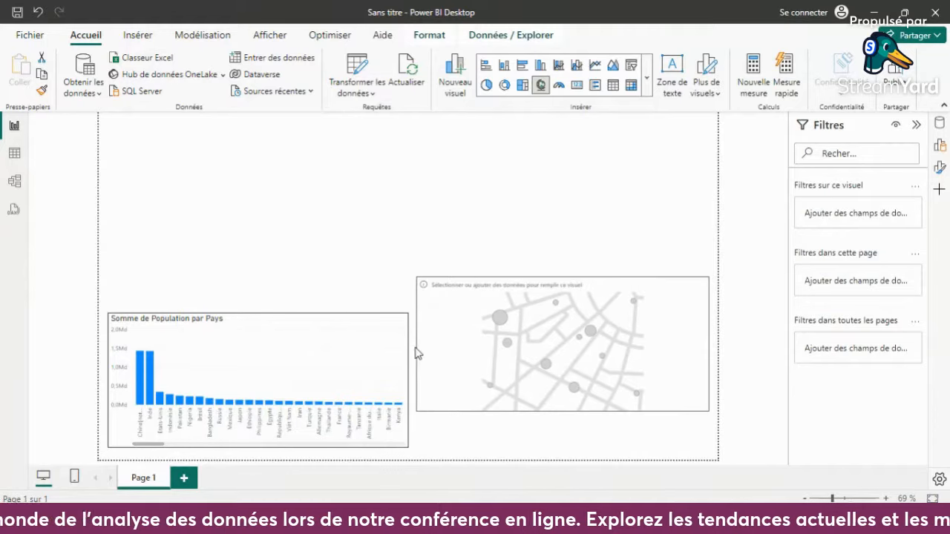
drag(563, 413, 564, 448)
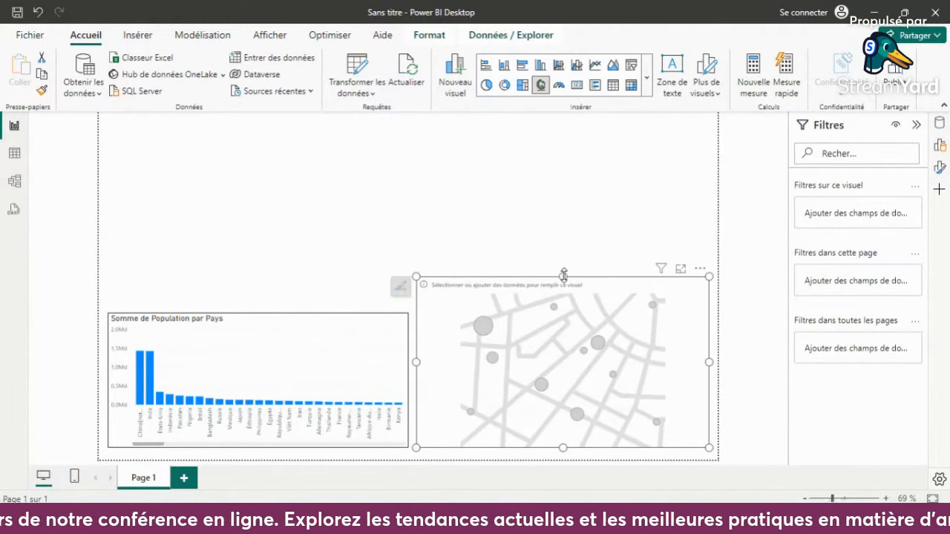
drag(564, 275, 564, 265)
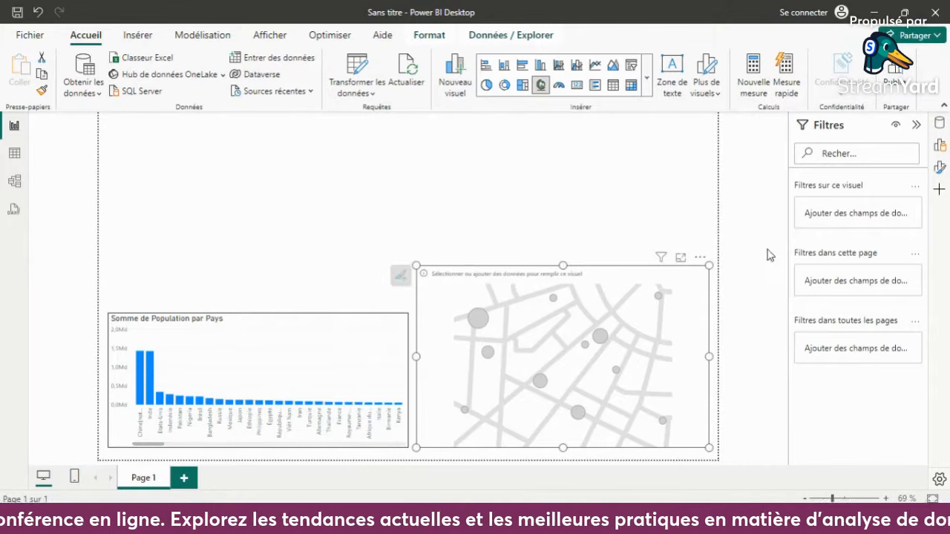
click(940, 124)
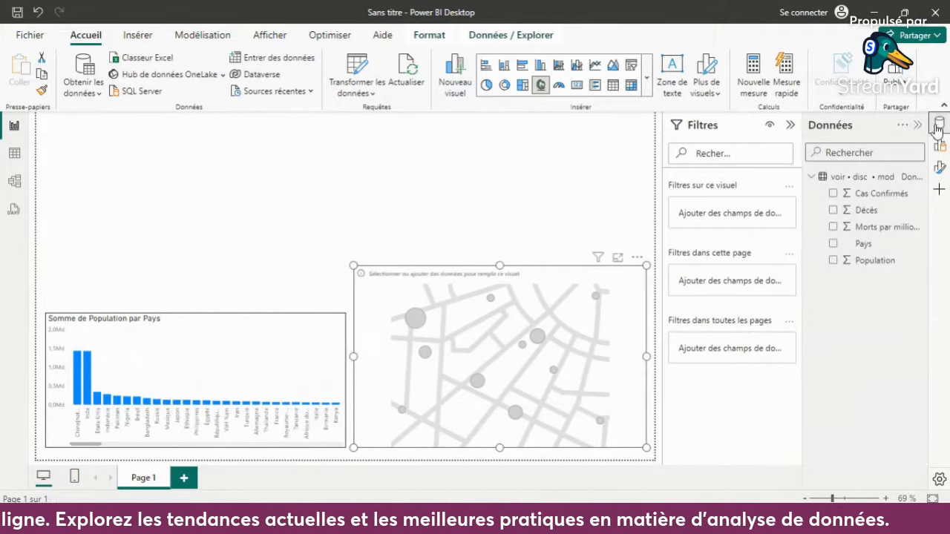
click(833, 244)
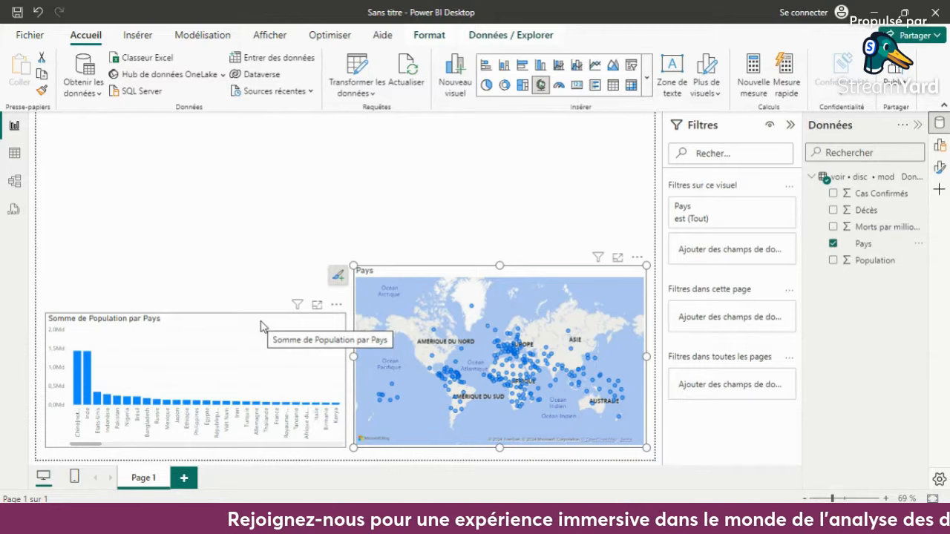
- Replace Population with Cas Confirmés in the column chart
click(261, 325)
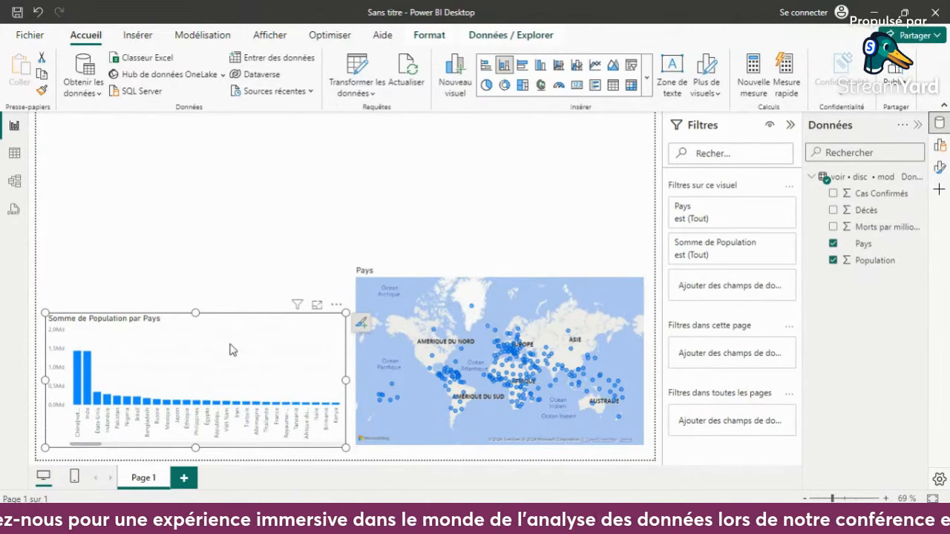
click(833, 259)
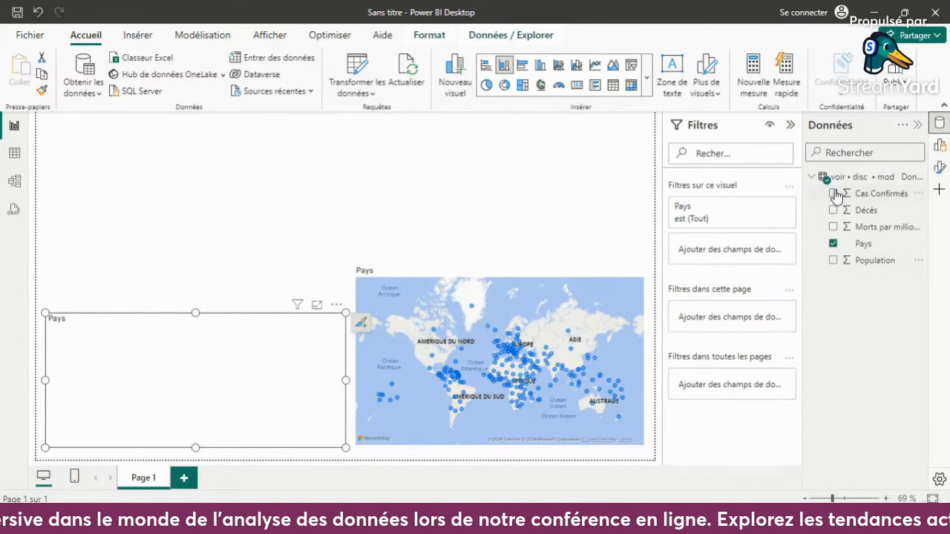
click(833, 192)
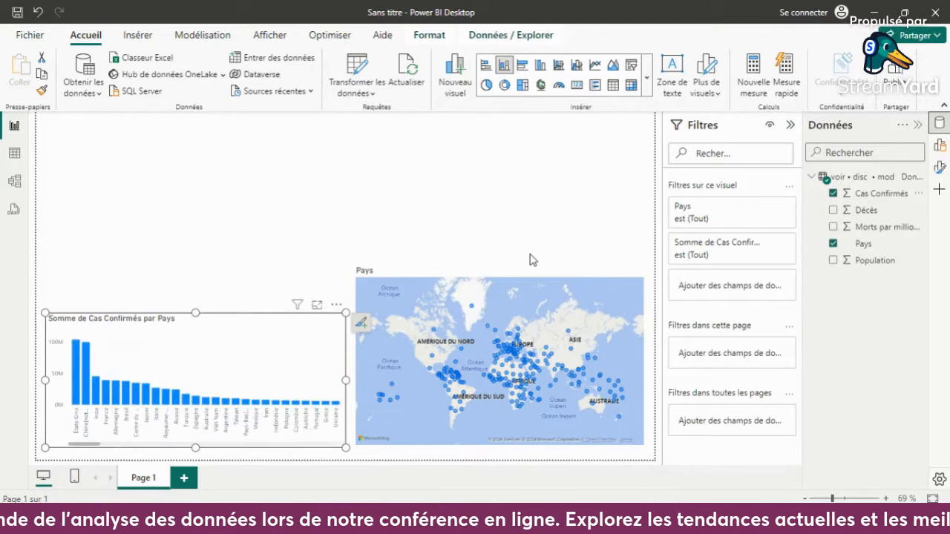
- Cross-filter the map with the États-Unis column of the chart and clear the selection again
click(472, 274)
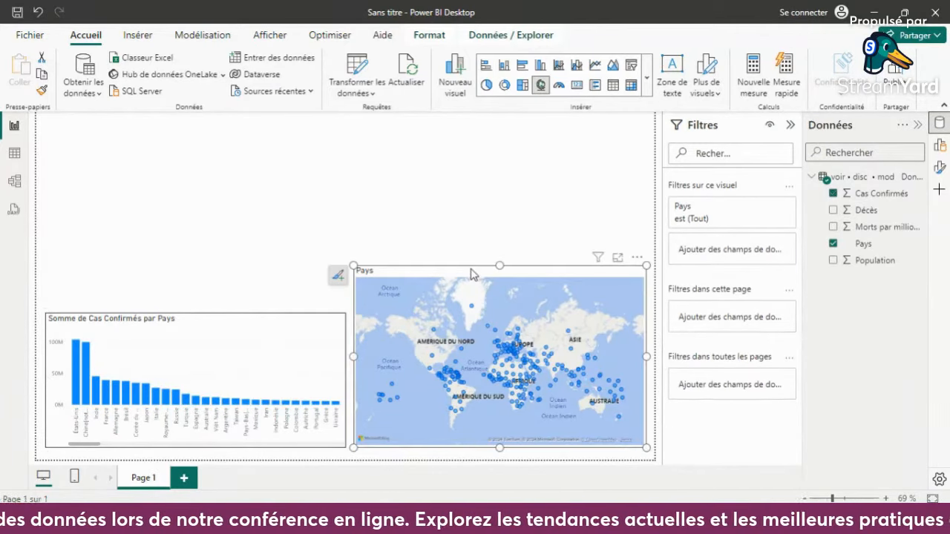
click(75, 364)
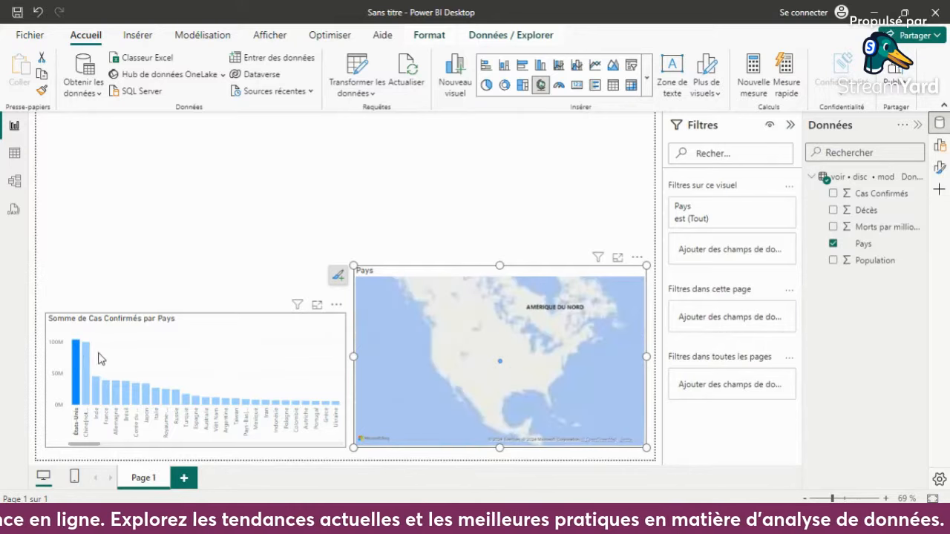
click(77, 360)
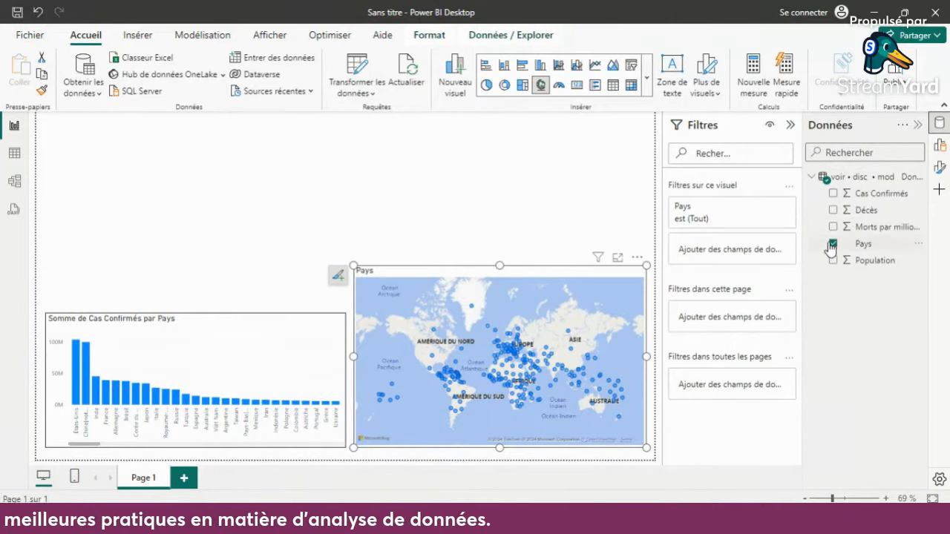
- Add Cas Confirmés to the map so the country bubbles are sized by confirmed cases
click(824, 178)
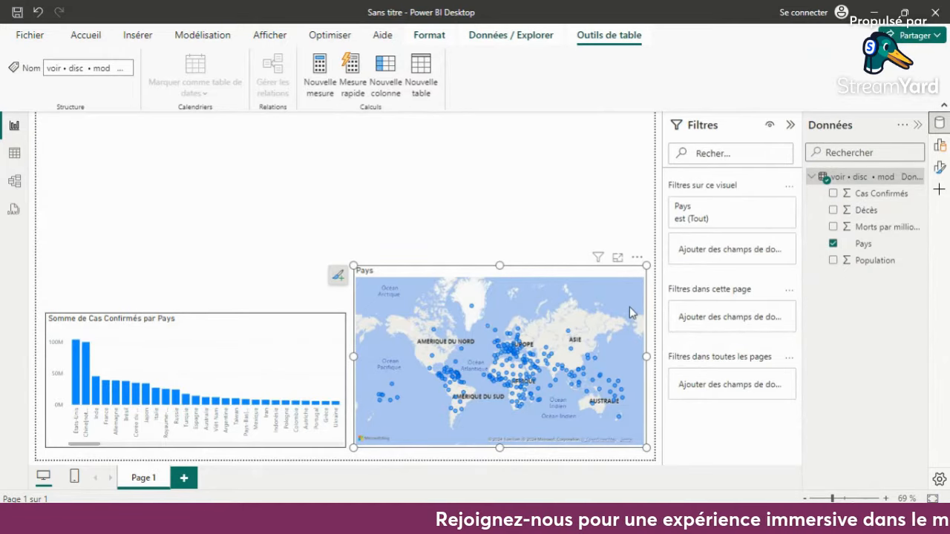
click(832, 193)
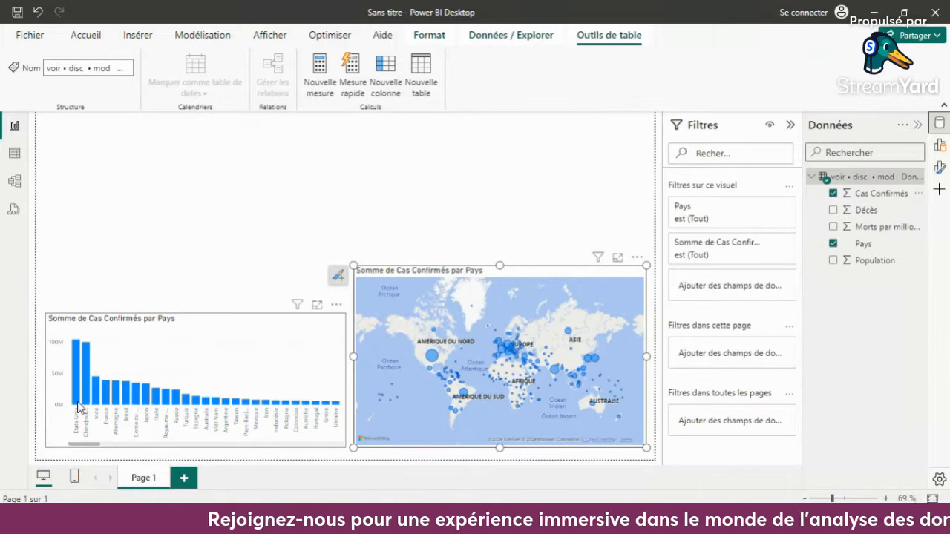
- Switch the column chart's measure from Cas Confirmés back to Population and deselect the chart
click(226, 320)
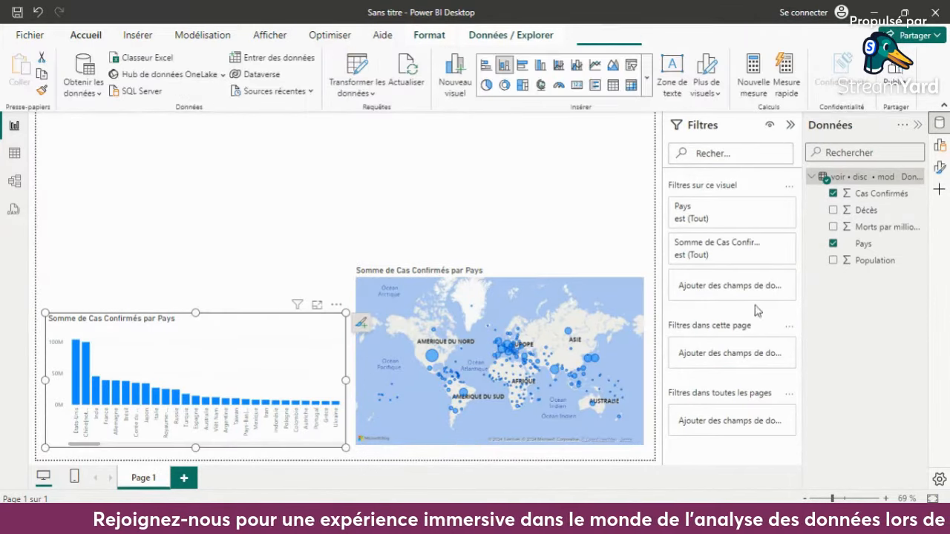
click(832, 193)
click(832, 261)
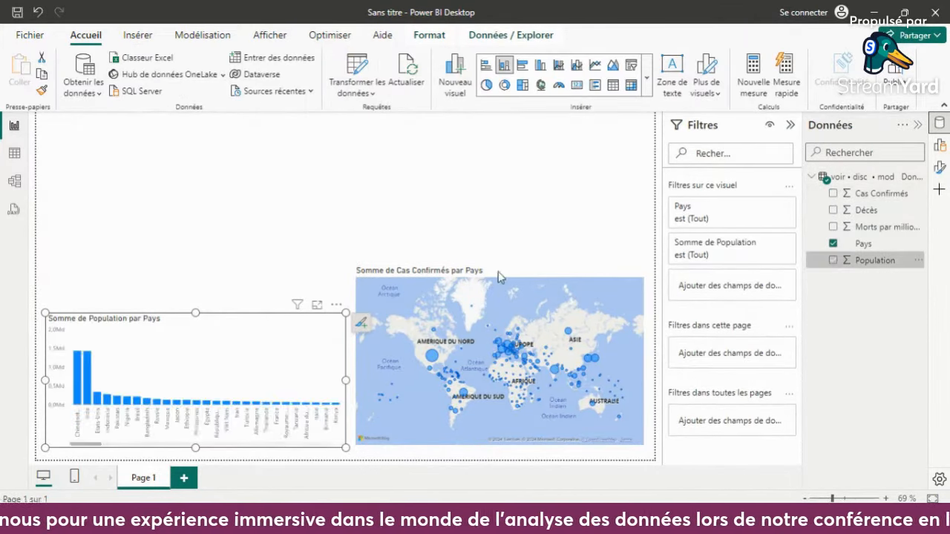
click(446, 187)
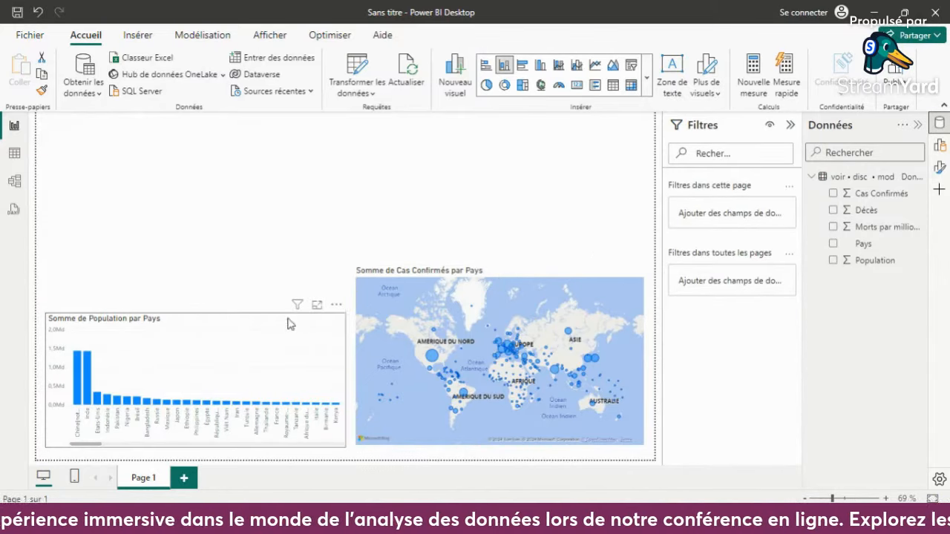
- Turn on the visual border (Bordure visuelle) of the confirmed-cases map and deselect the map
click(521, 276)
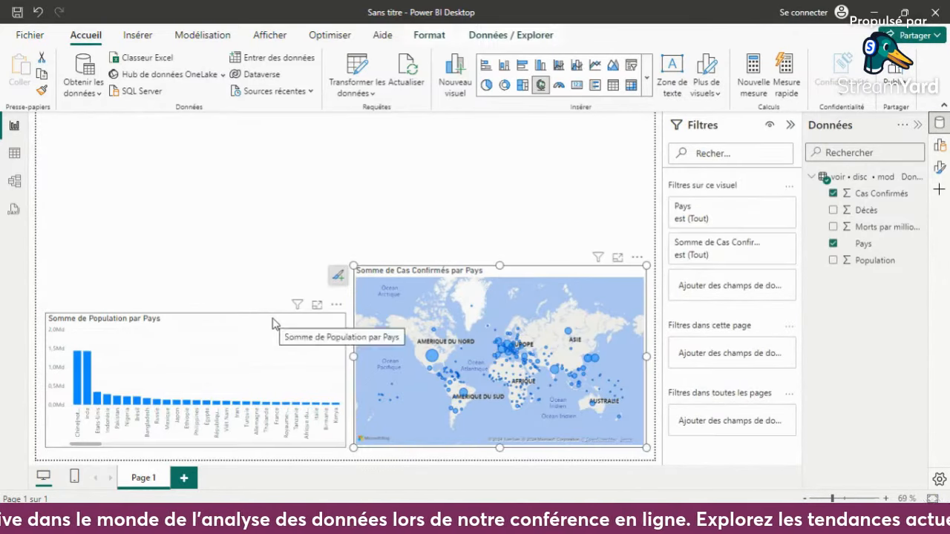
click(273, 323)
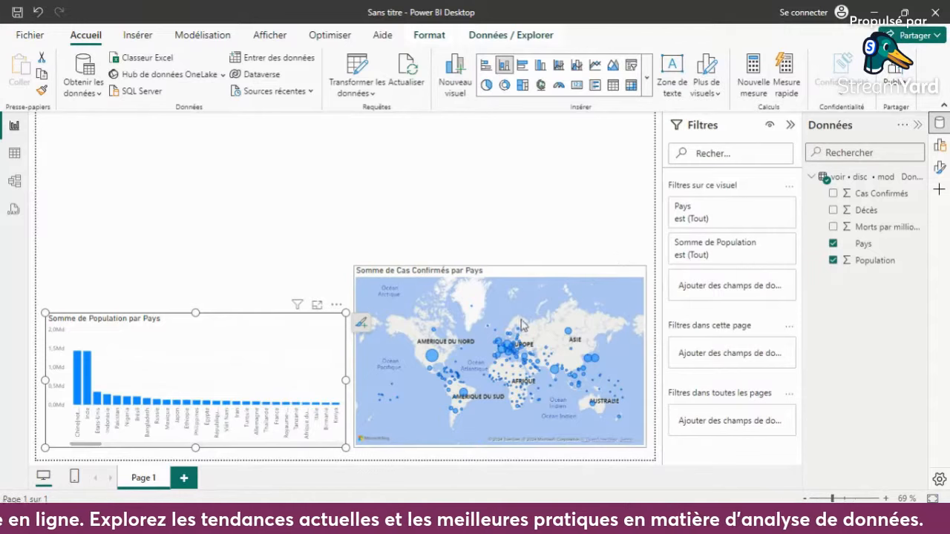
click(549, 272)
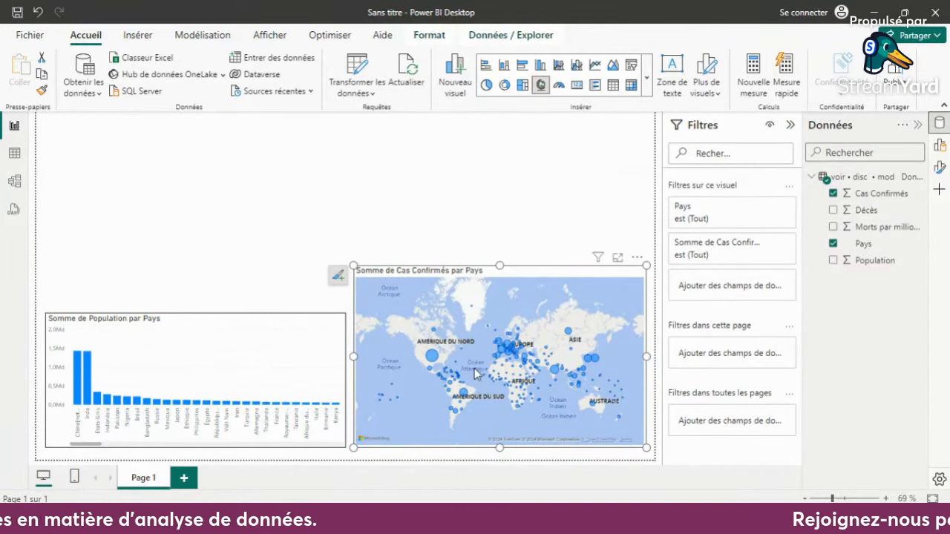
mouse_move(433, 363)
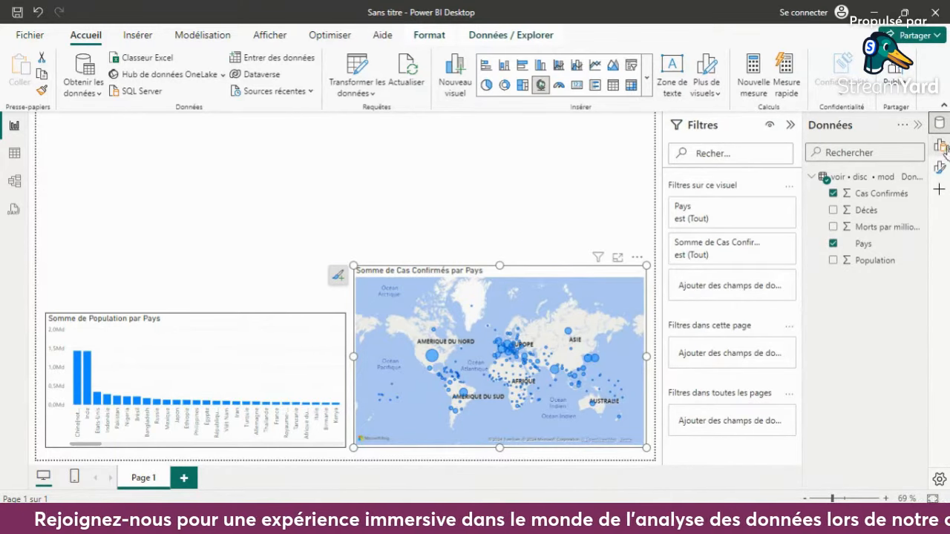
click(940, 167)
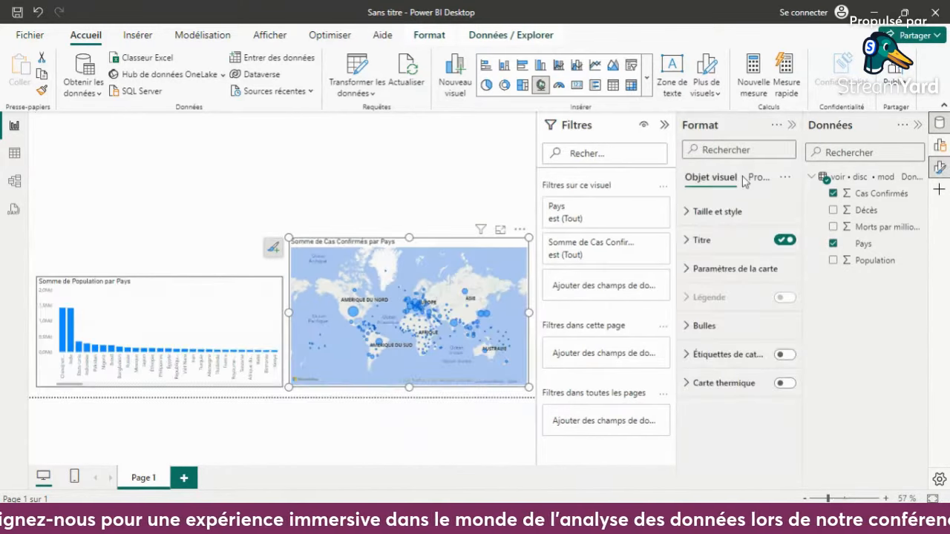
click(744, 216)
scroll(751, 411, down, 2)
scroll(752, 410, down, 3)
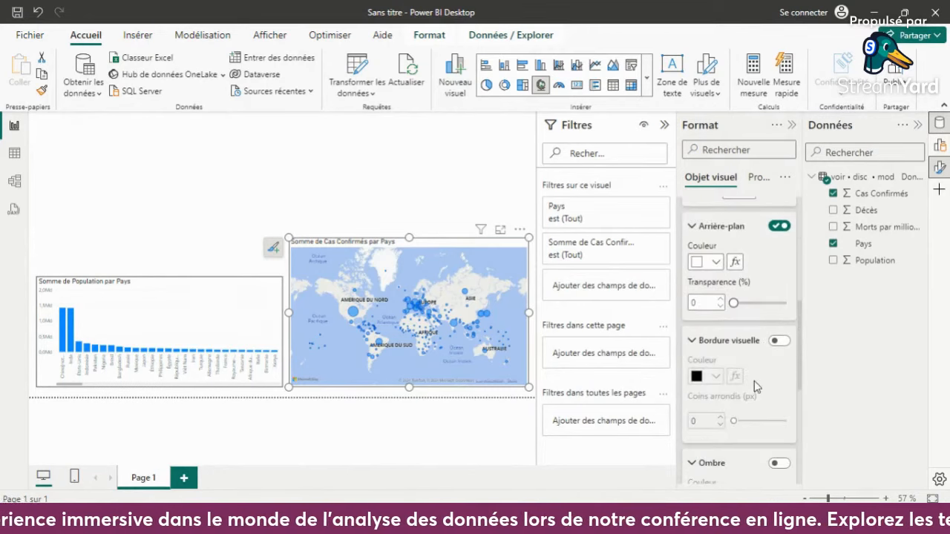
click(779, 340)
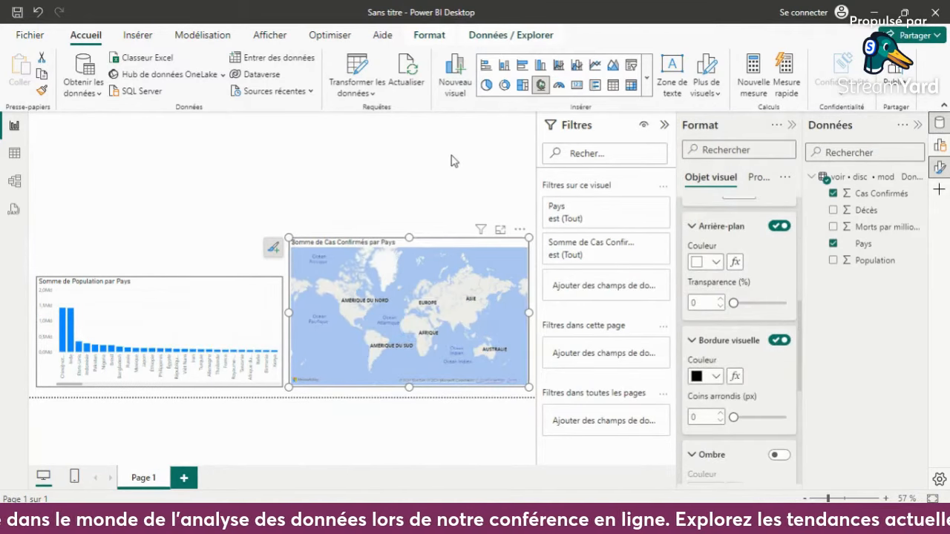
click(414, 197)
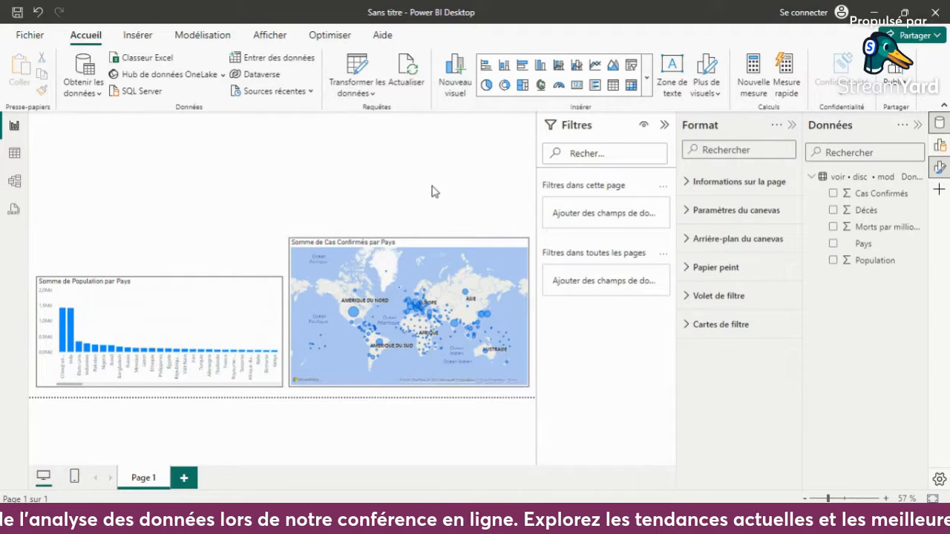
- Try the heat map display (Carte thermique) on the confirmed-cases map and switch it off again
click(461, 250)
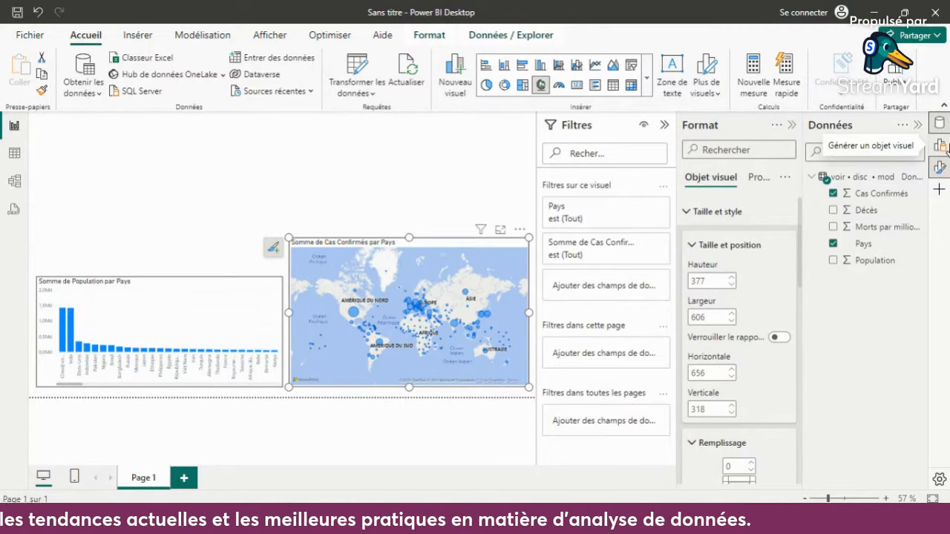
scroll(756, 304, down, 5)
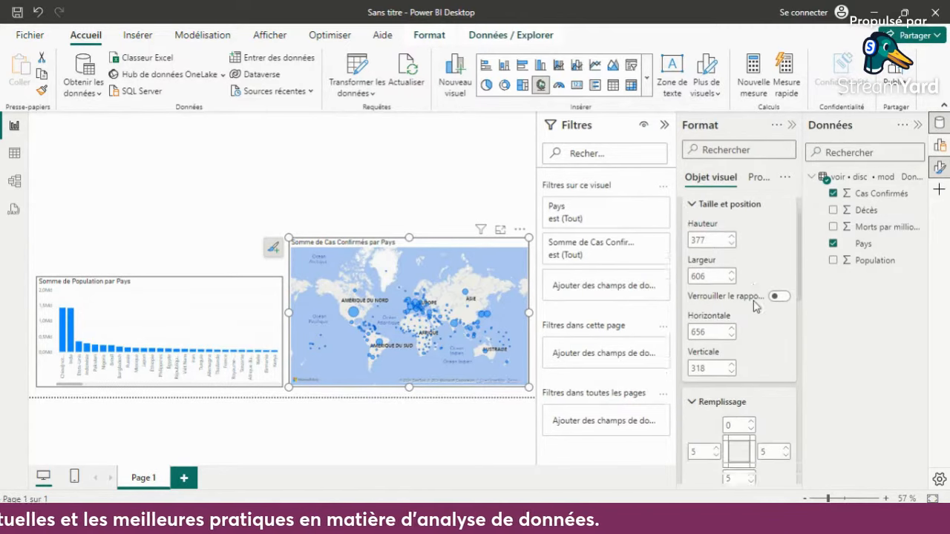
scroll(754, 301, down, 3)
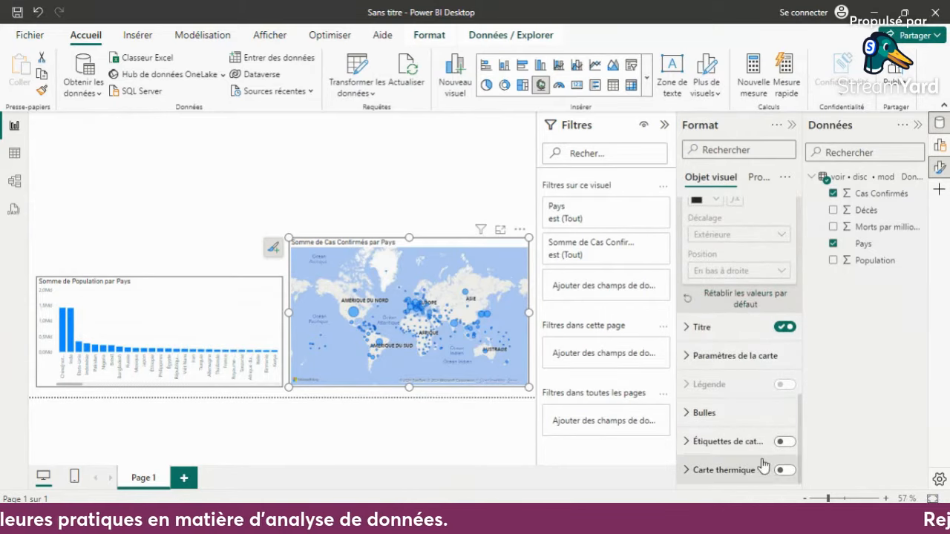
click(784, 471)
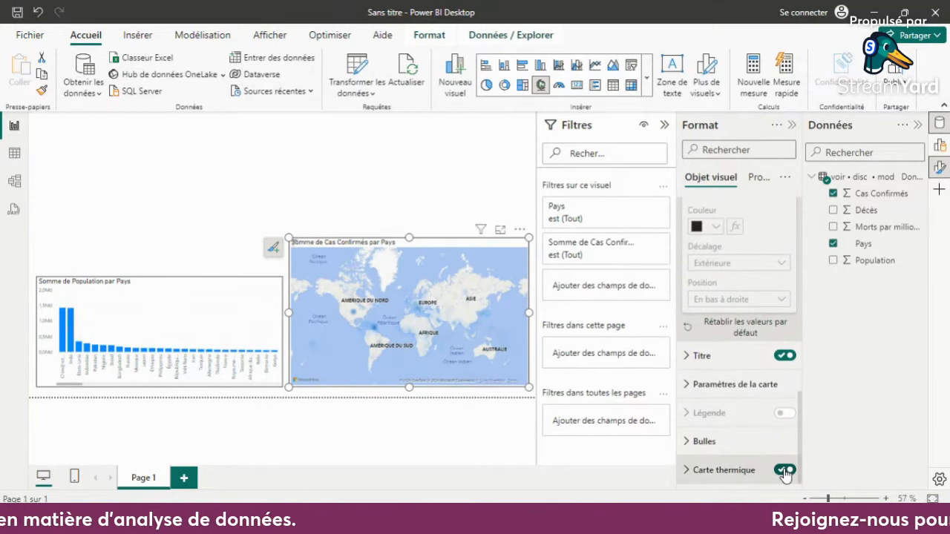
click(784, 471)
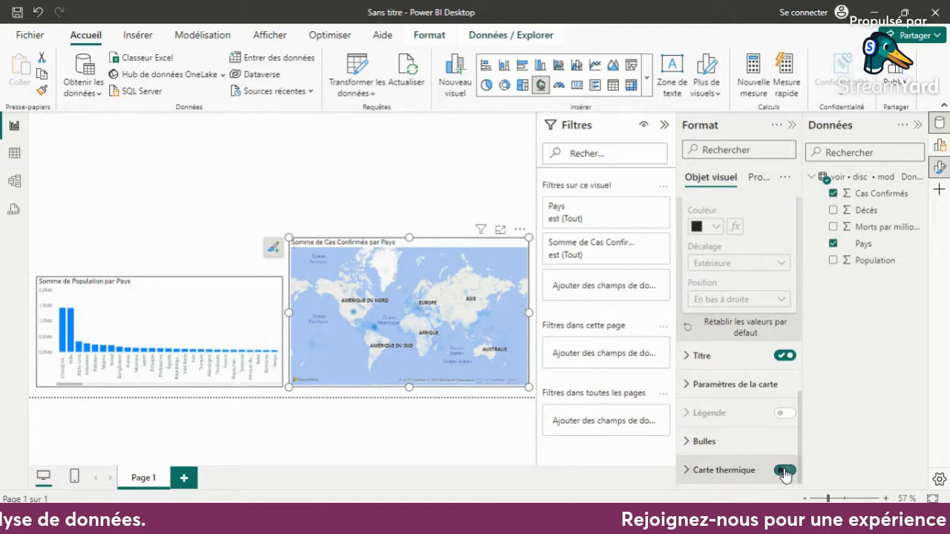
- Try the Sombre, Clair and Nuances de gris styles in the map settings
click(703, 389)
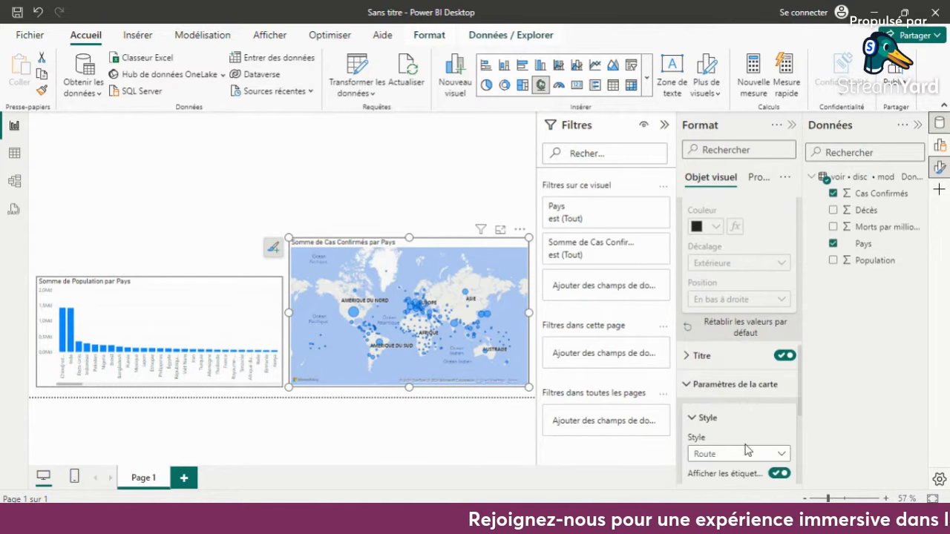
scroll(748, 449, down, 3)
click(786, 237)
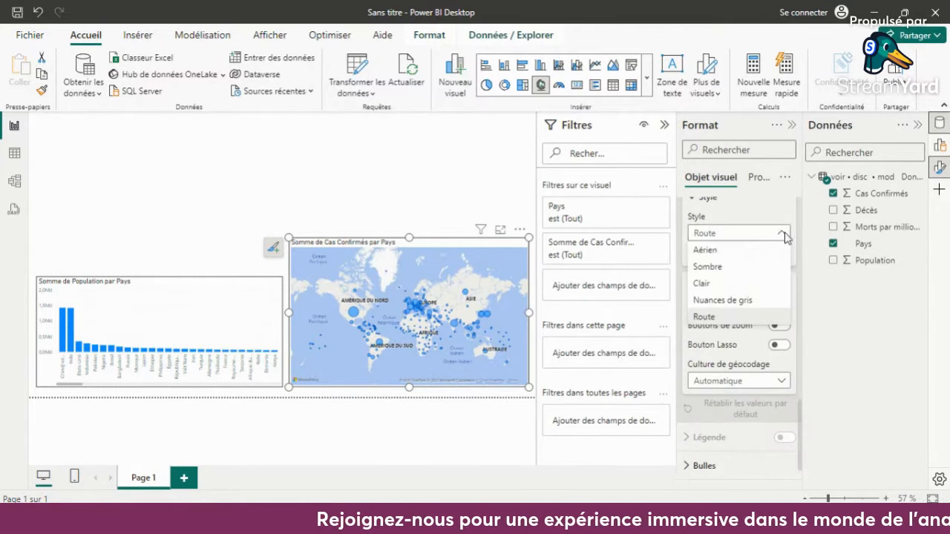
click(747, 270)
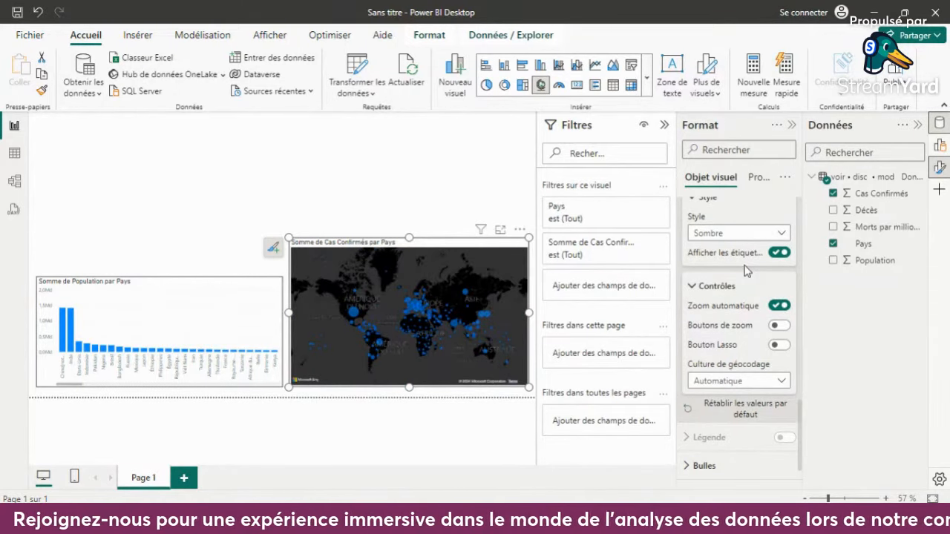
click(753, 234)
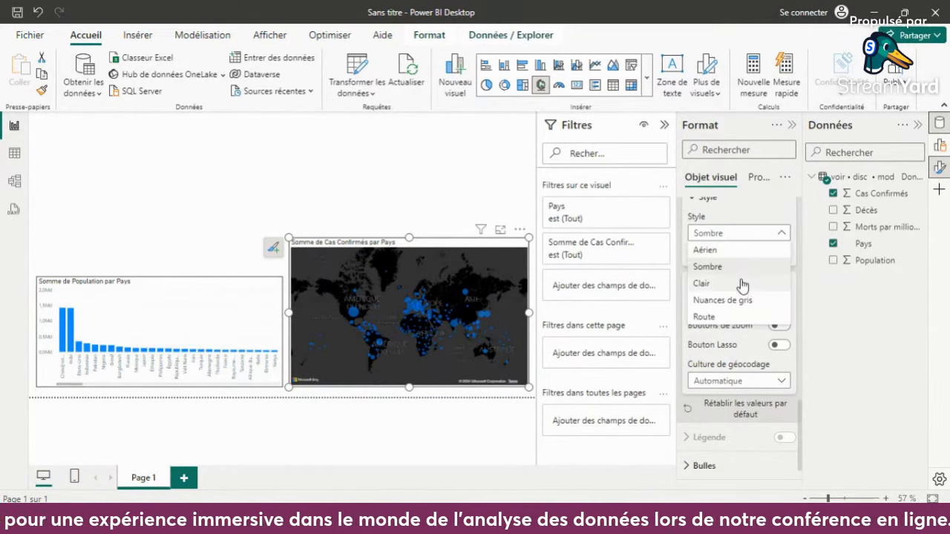
click(742, 283)
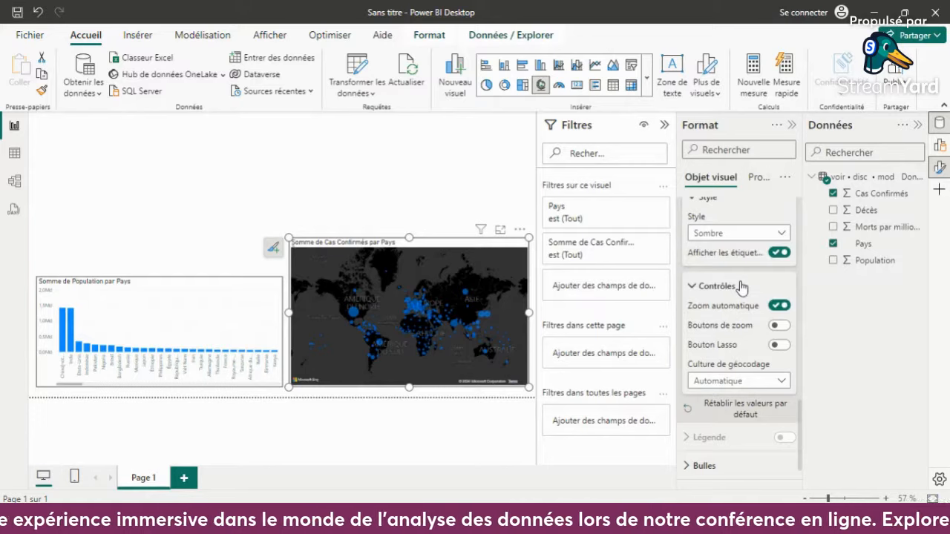
click(757, 235)
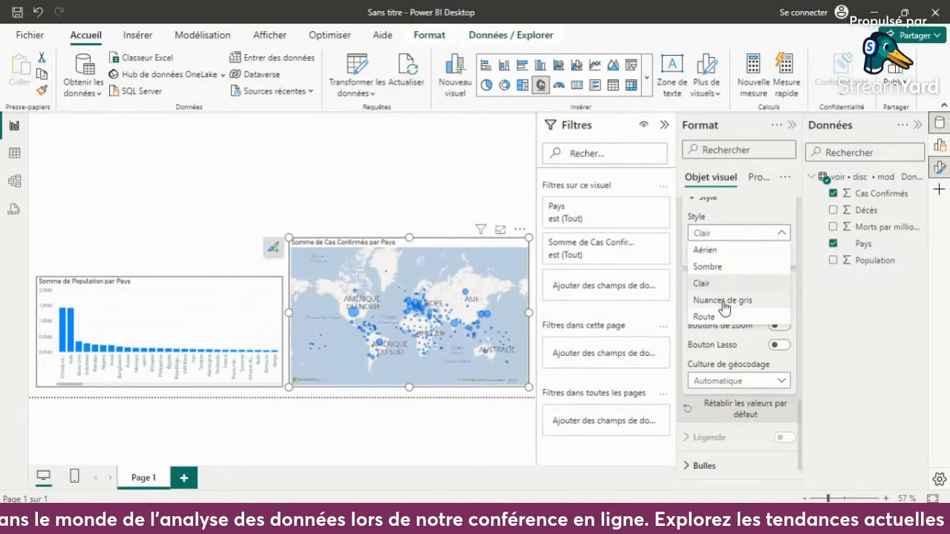
click(724, 301)
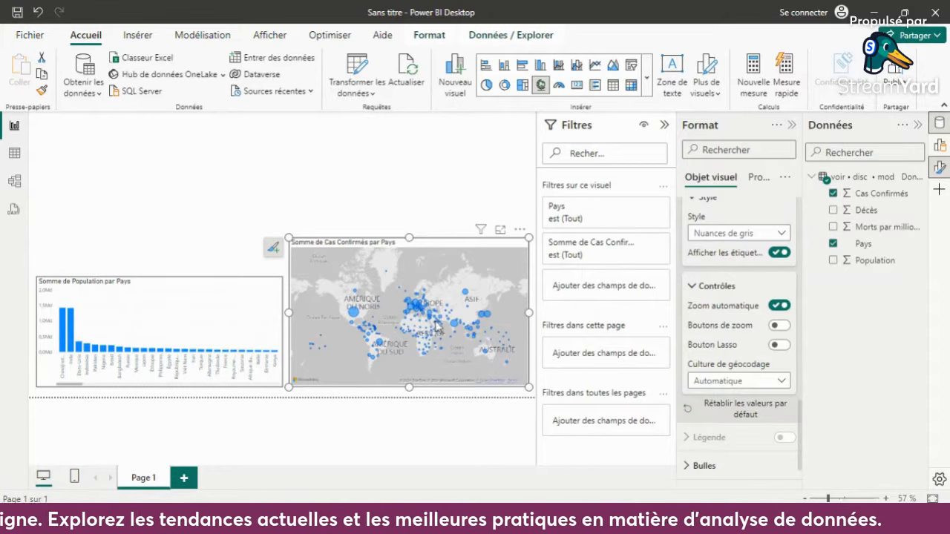
- Set the map's style to Aérien and deselect the map
click(754, 238)
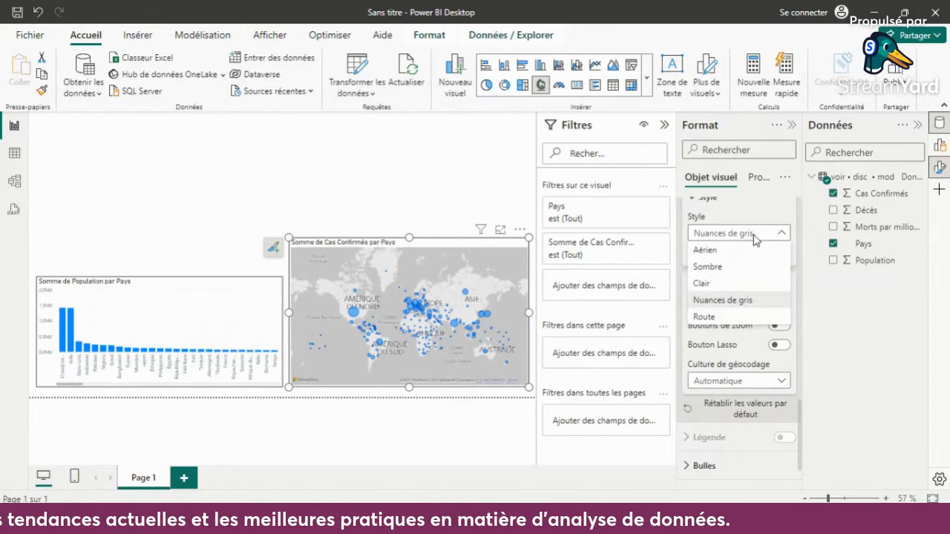
click(734, 250)
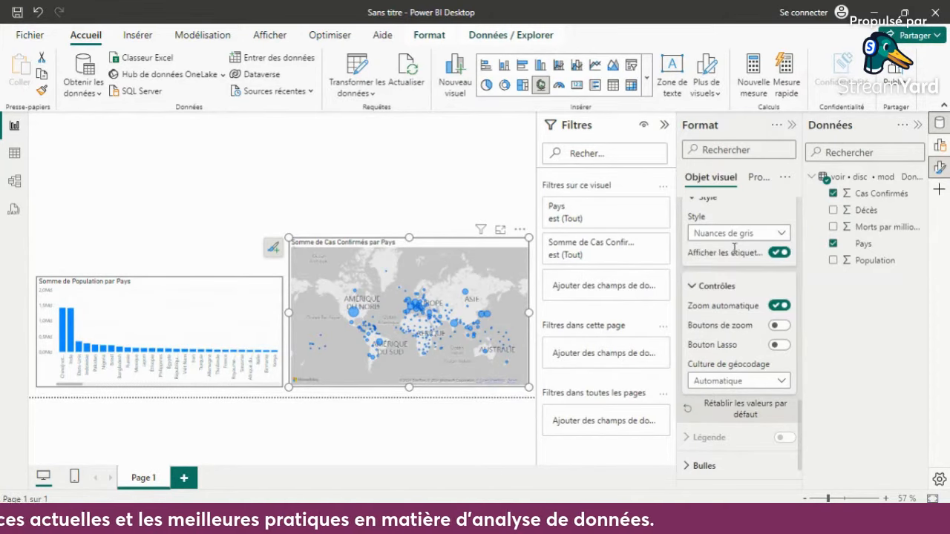
click(452, 172)
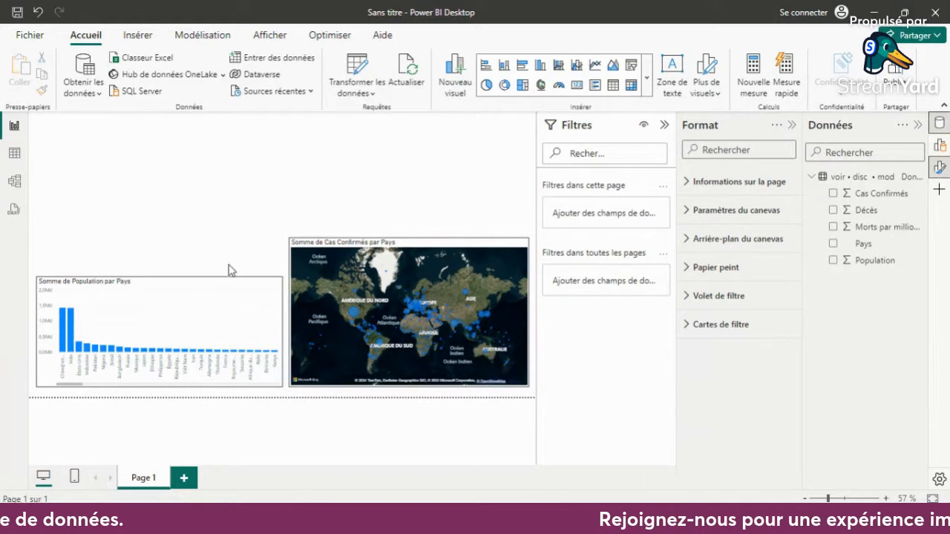
- Add a Pays filter of type N premiers to the column chart, keeping the top 10 by Cas Confirmés, and make the chart slightly taller
click(198, 328)
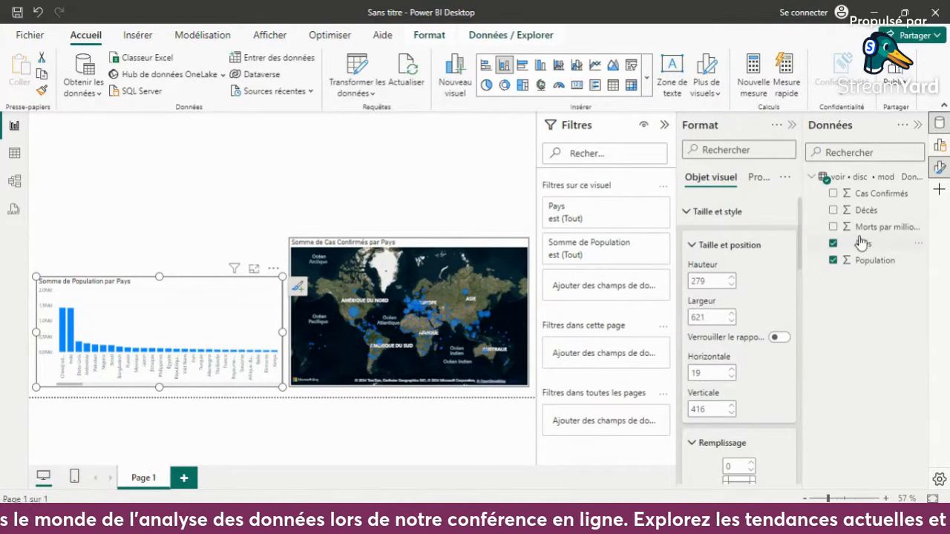
drag(860, 243, 604, 289)
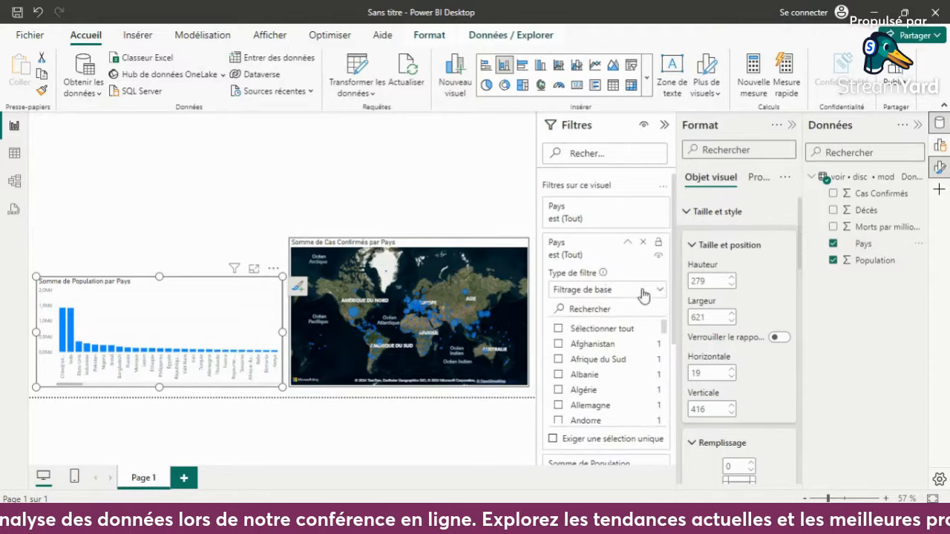
click(658, 291)
click(598, 343)
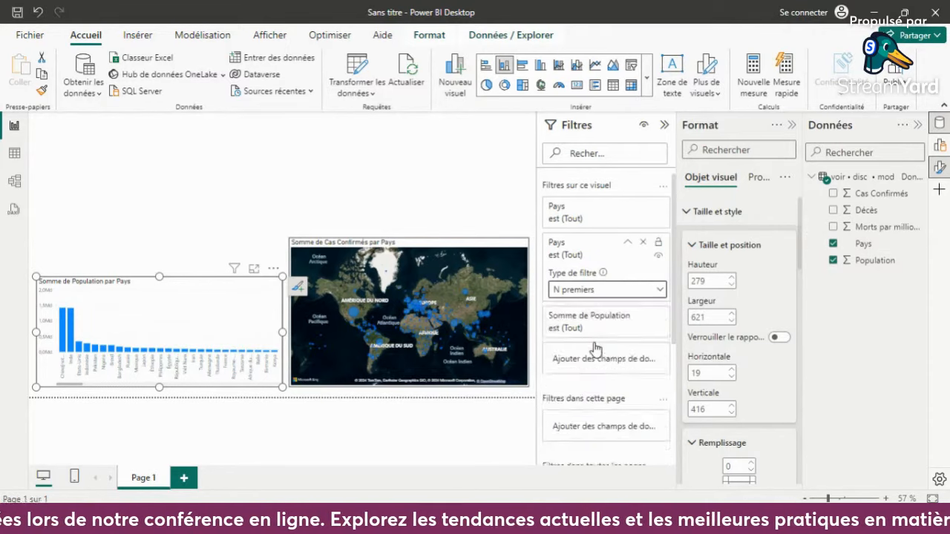
click(626, 324)
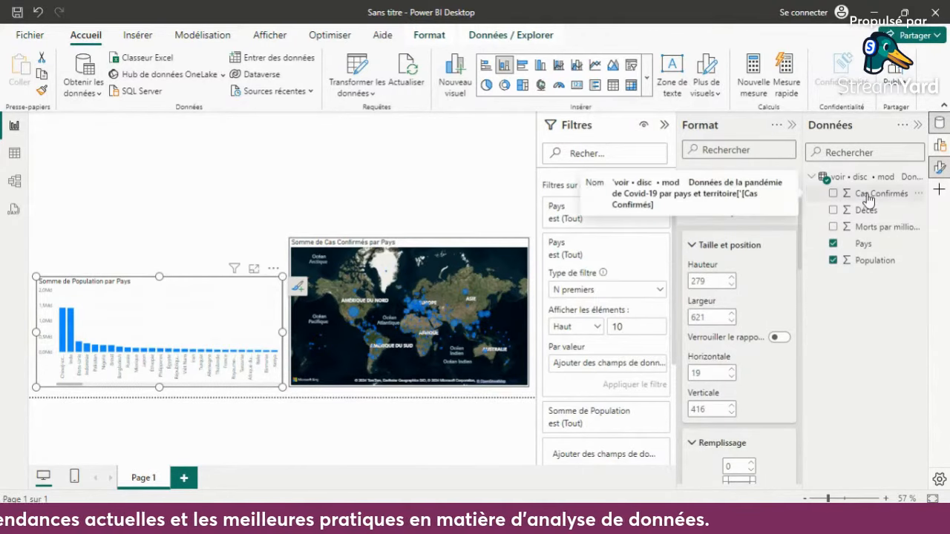
drag(865, 194, 631, 367)
click(634, 383)
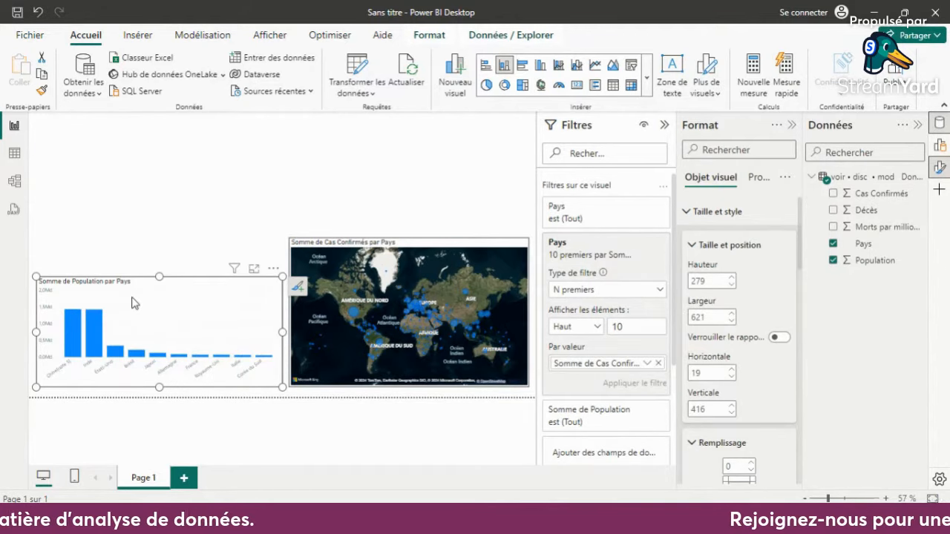
drag(159, 276, 162, 258)
click(193, 201)
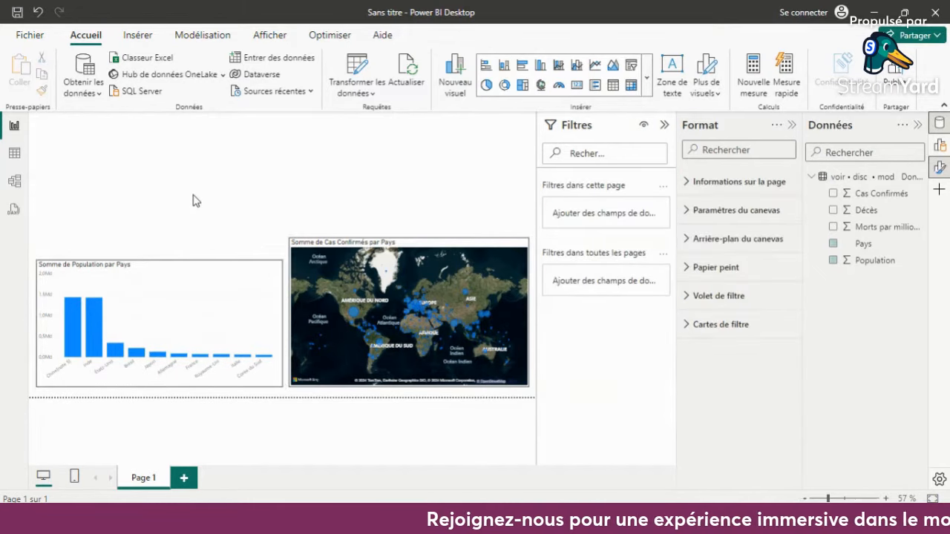
- Cross-filter the map with the Chine column of the chart and clear the selection again
click(73, 312)
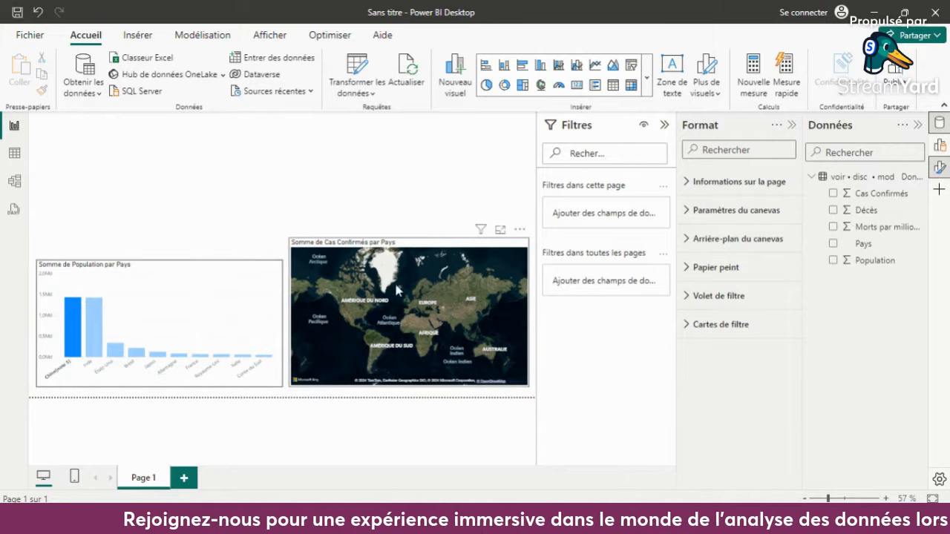
click(450, 255)
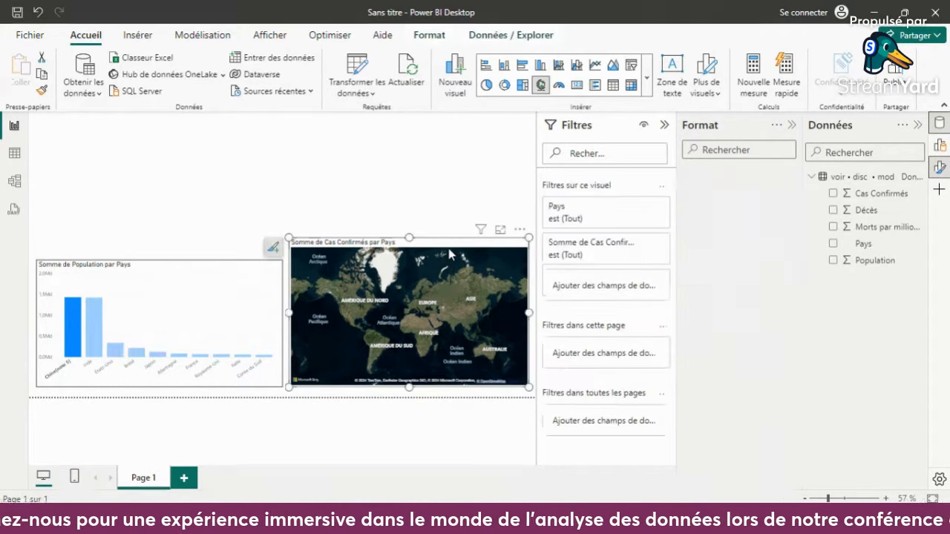
click(77, 311)
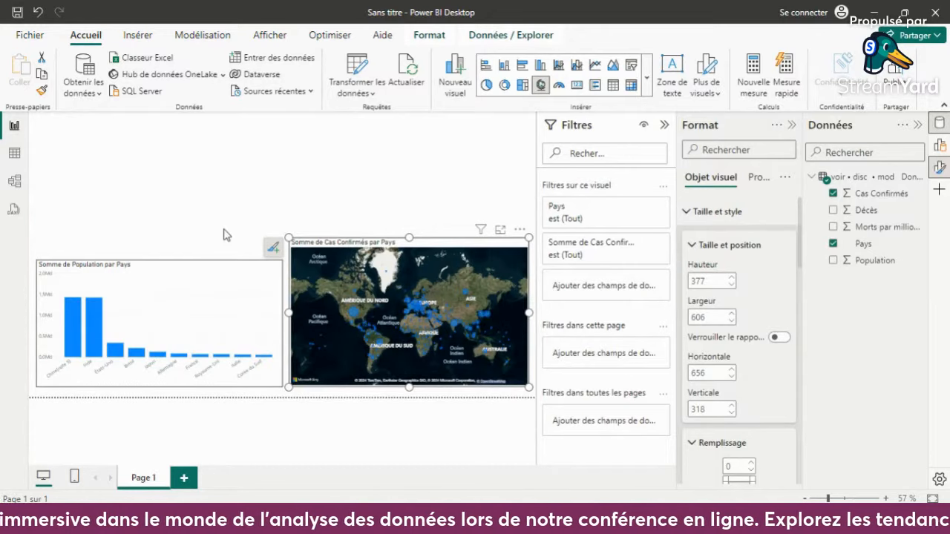
click(225, 190)
click(71, 317)
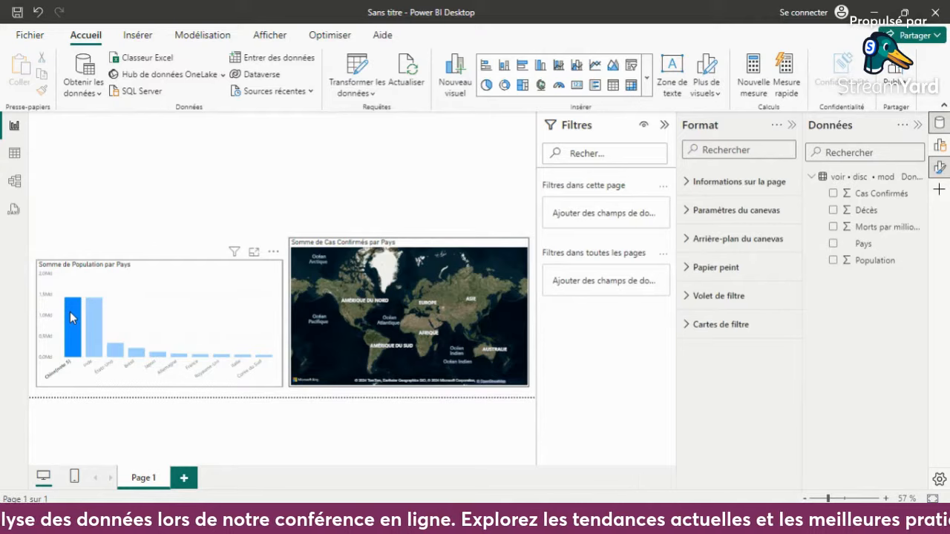
click(72, 317)
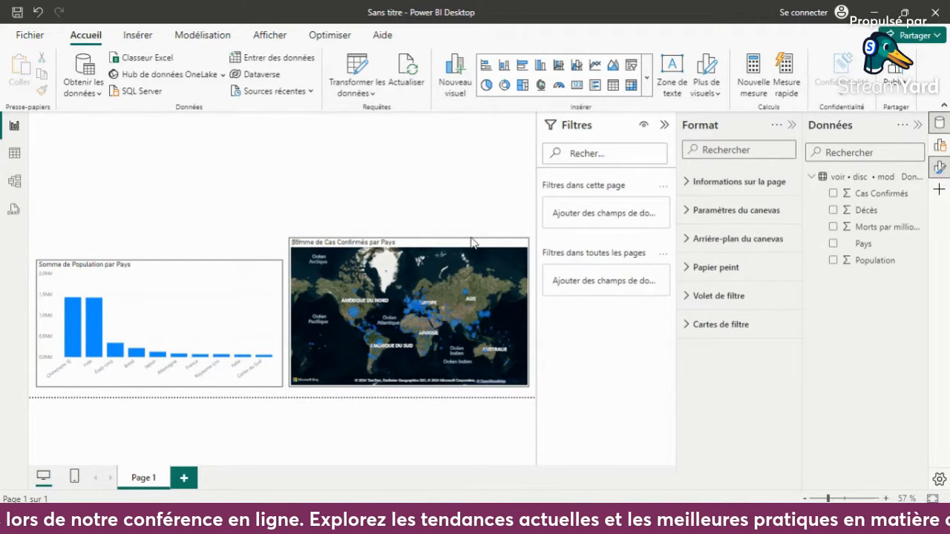
- Try the Nuances de gris style on the map and cross-filter it with the Chine column of the population chart
click(498, 249)
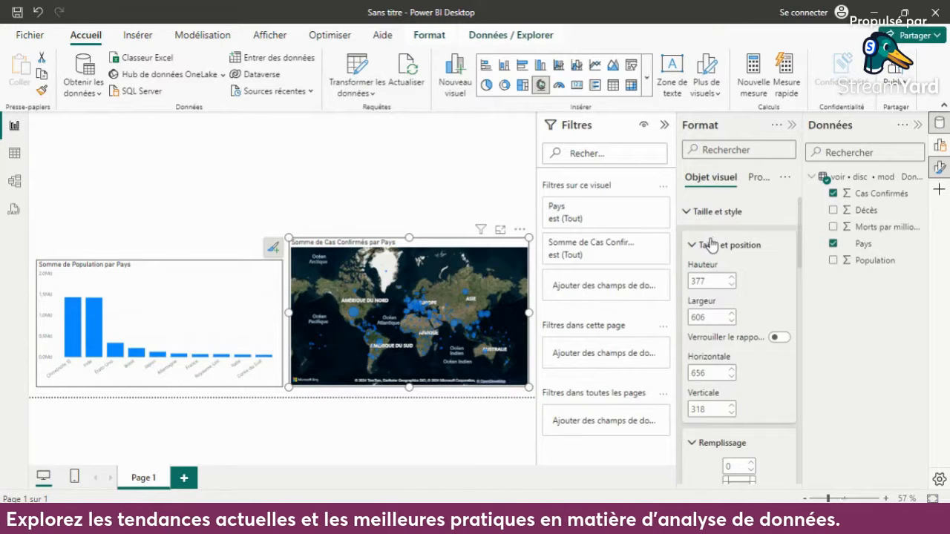
click(939, 145)
click(941, 146)
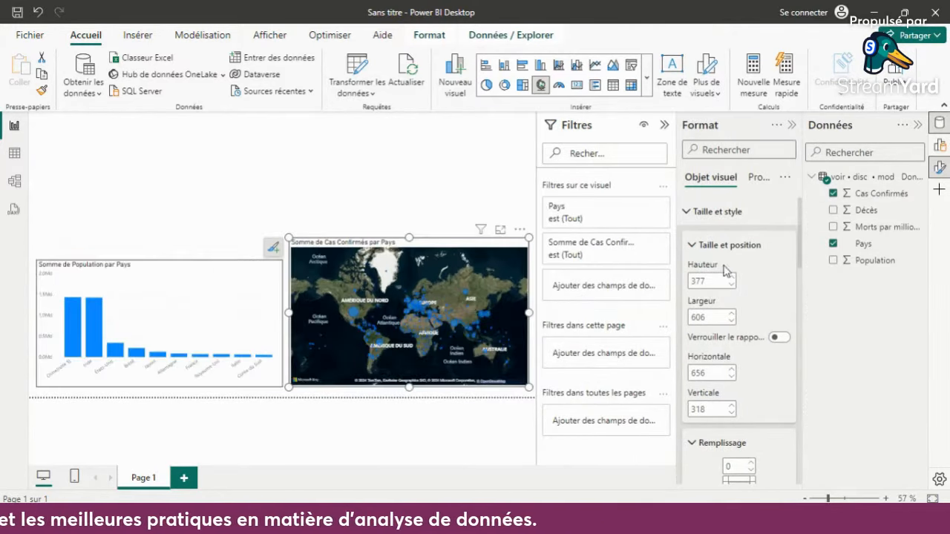
click(688, 221)
scroll(727, 341, down, 3)
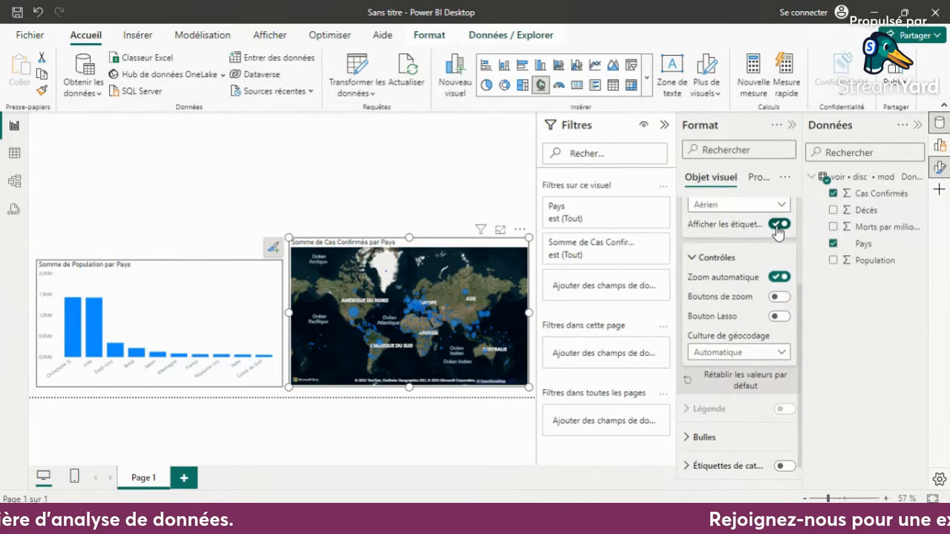
click(776, 225)
click(776, 226)
scroll(753, 312, up, 2)
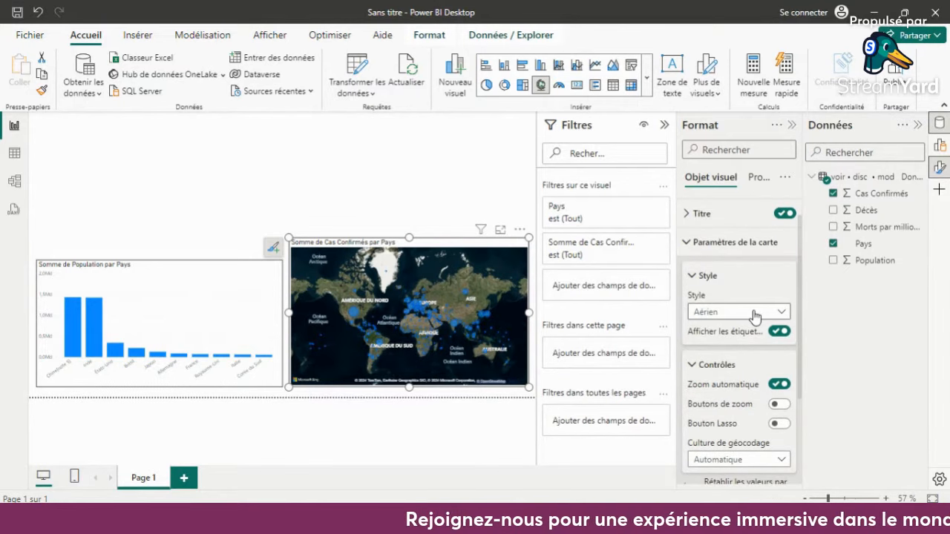
click(788, 314)
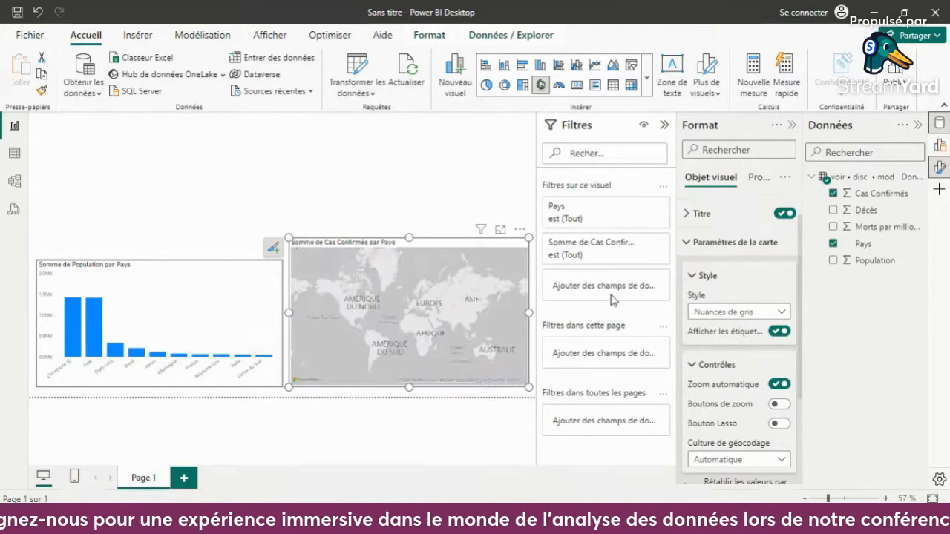
click(72, 311)
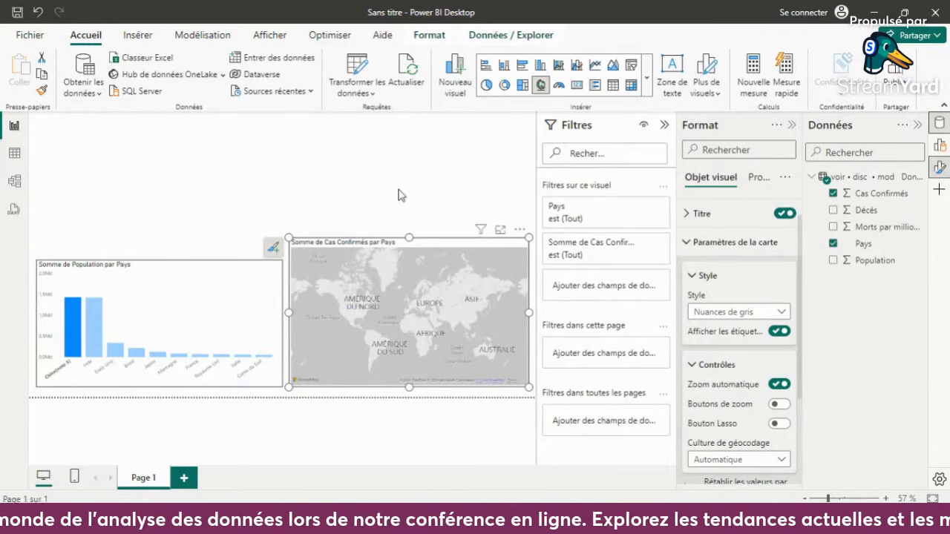
- Replace the map with a new empty map visual beside the column chart, sized about 602 wide by 449 high
click(521, 236)
click(553, 277)
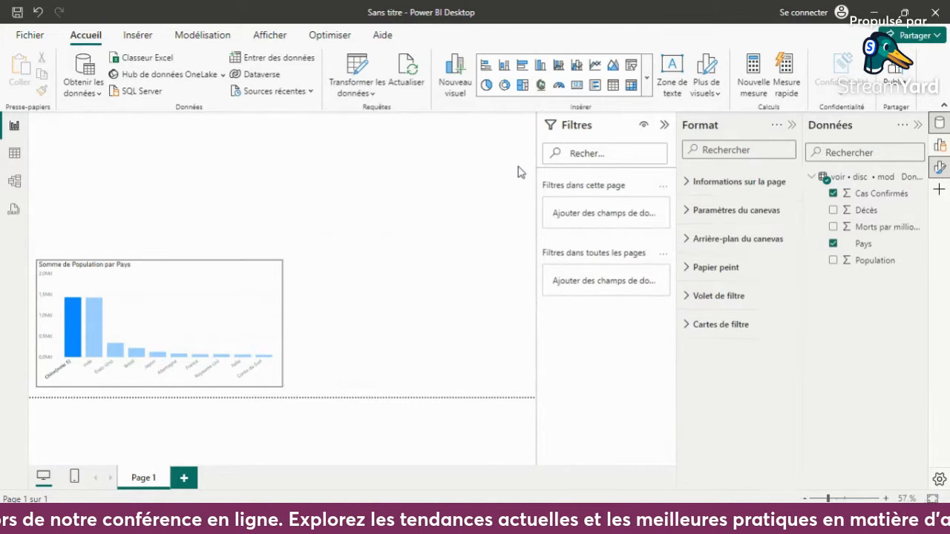
click(540, 86)
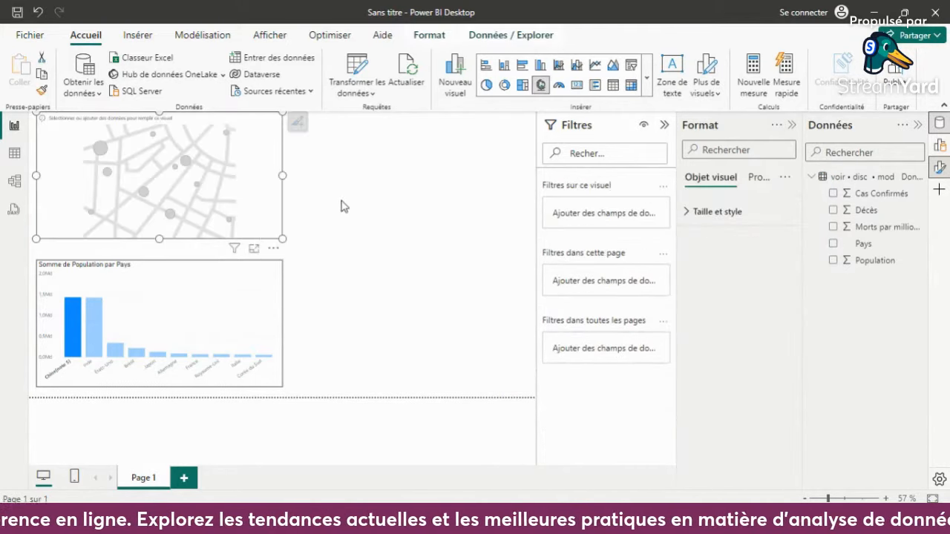
drag(209, 145, 454, 282)
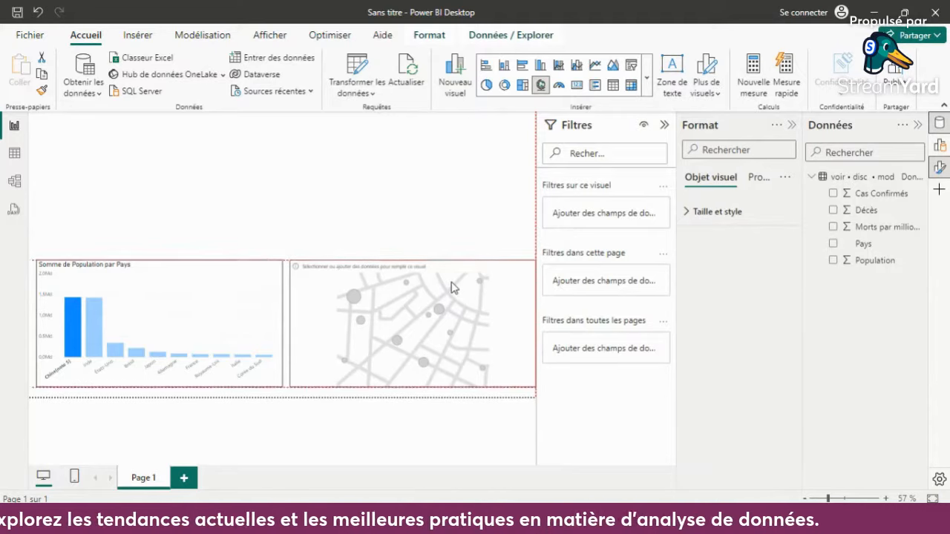
drag(533, 327, 514, 325)
drag(402, 257, 402, 210)
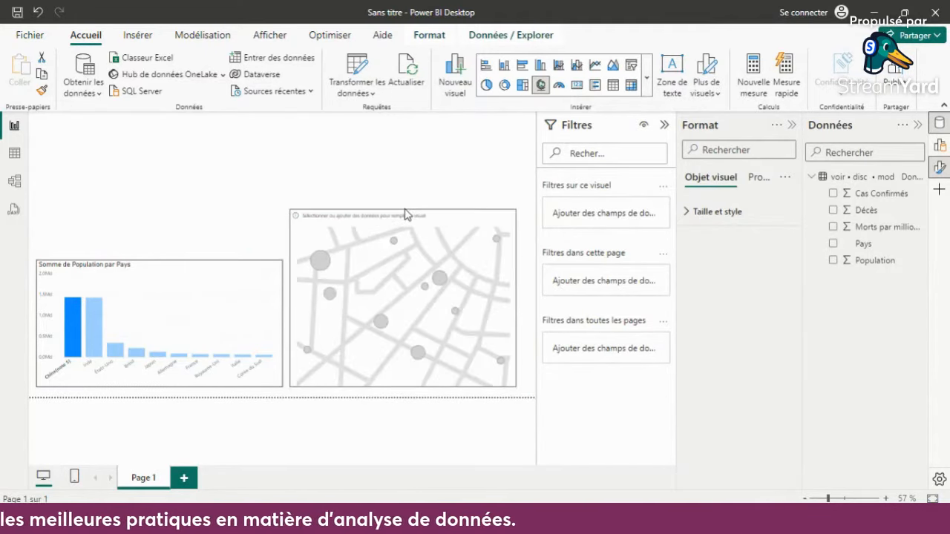
drag(513, 299, 528, 298)
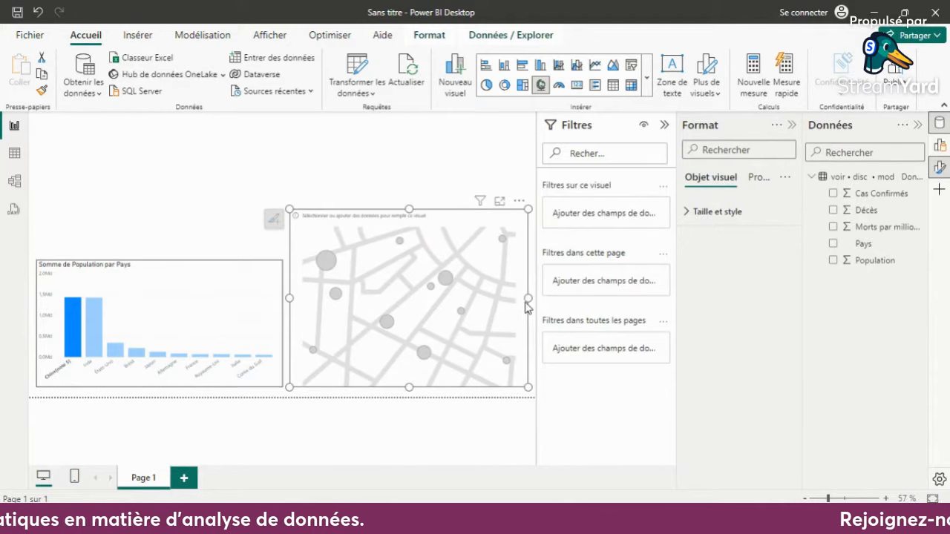
- Add the Pays and Cas Confirmés fields to the new map and clear the Chine selection in the column chart
click(833, 244)
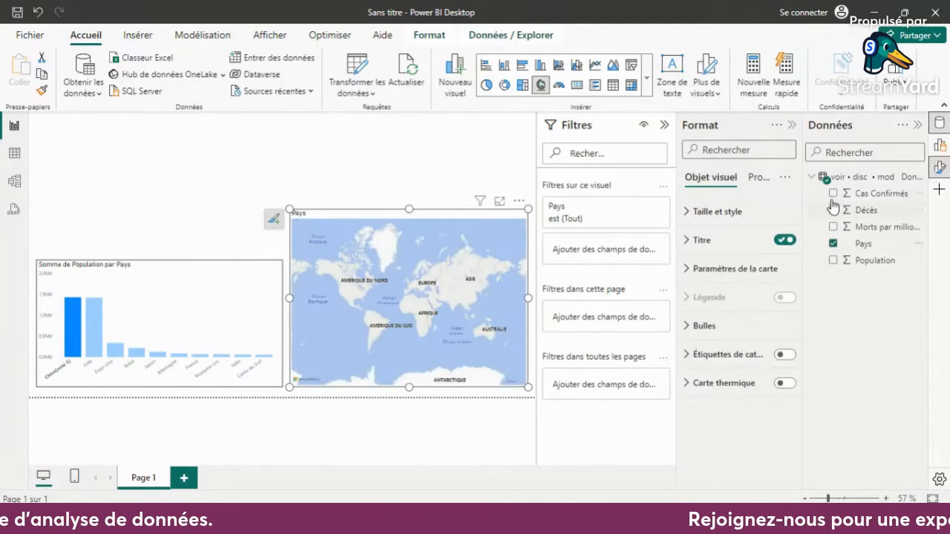
click(833, 194)
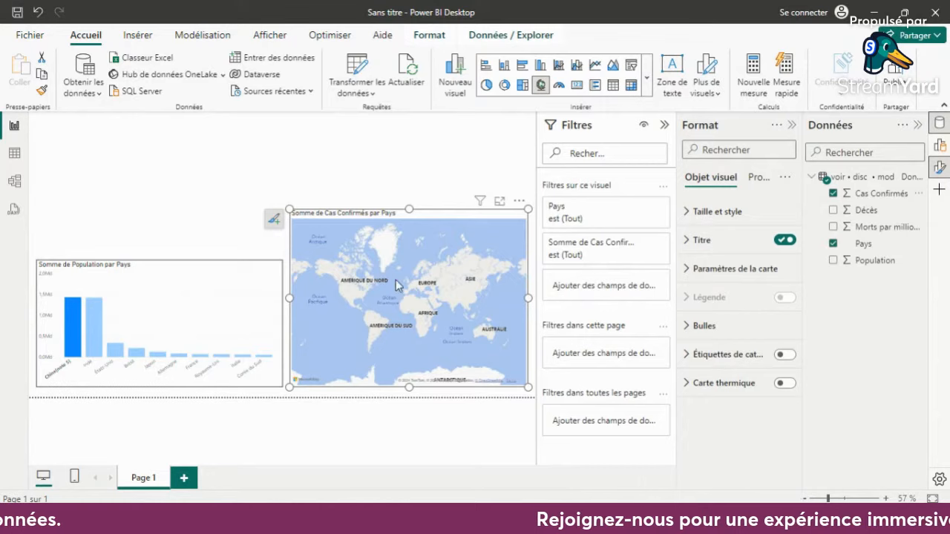
click(68, 327)
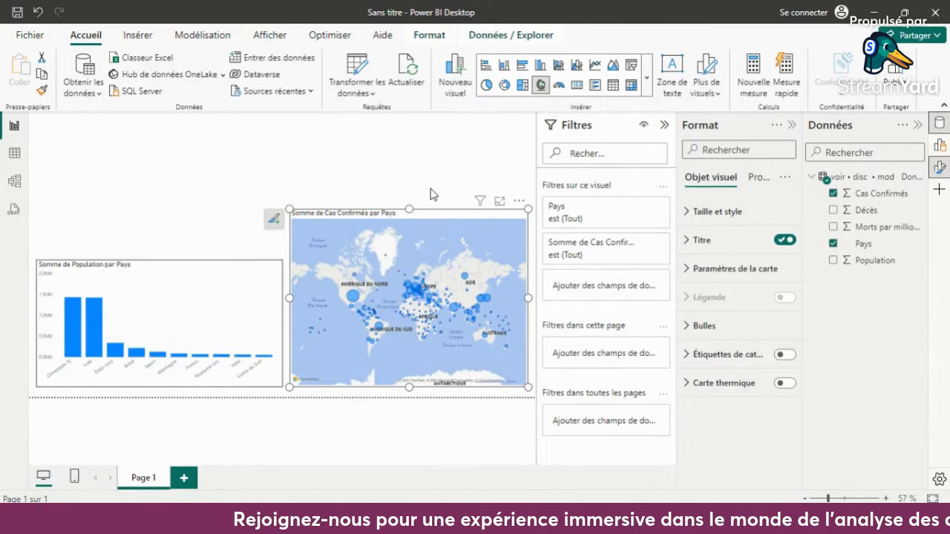
- Cross-filter the map with the Chine, Inde, Brésil, États-Unis and Japon columns of the chart, and clear the selection again
click(67, 317)
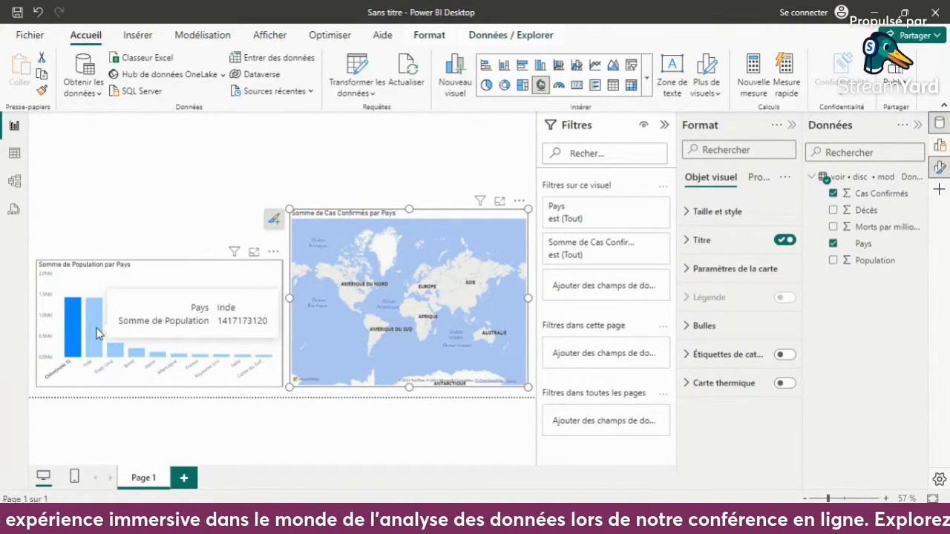
click(96, 333)
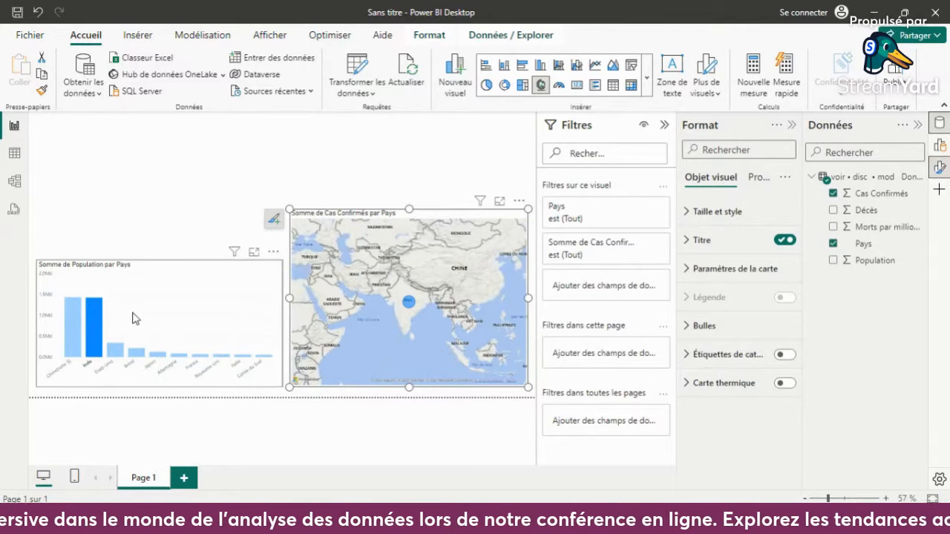
click(80, 320)
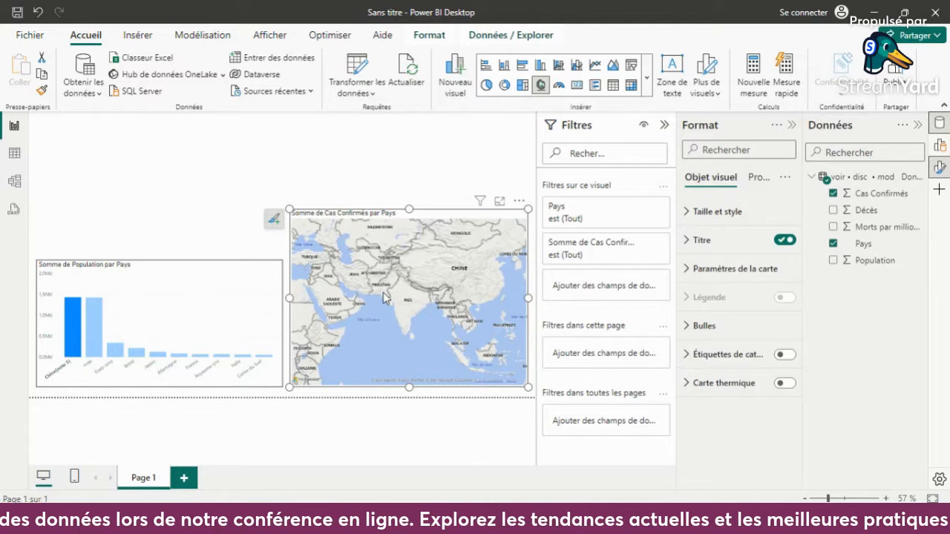
click(136, 354)
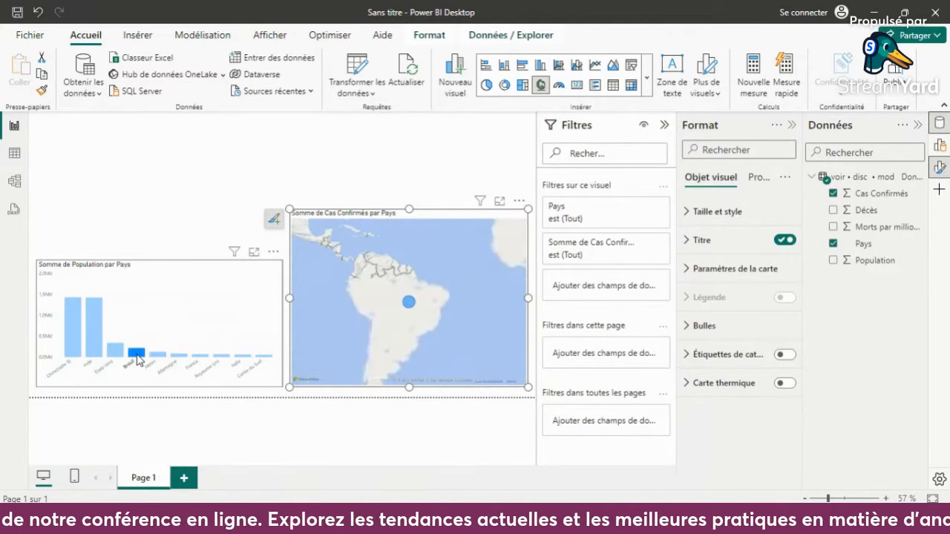
click(118, 354)
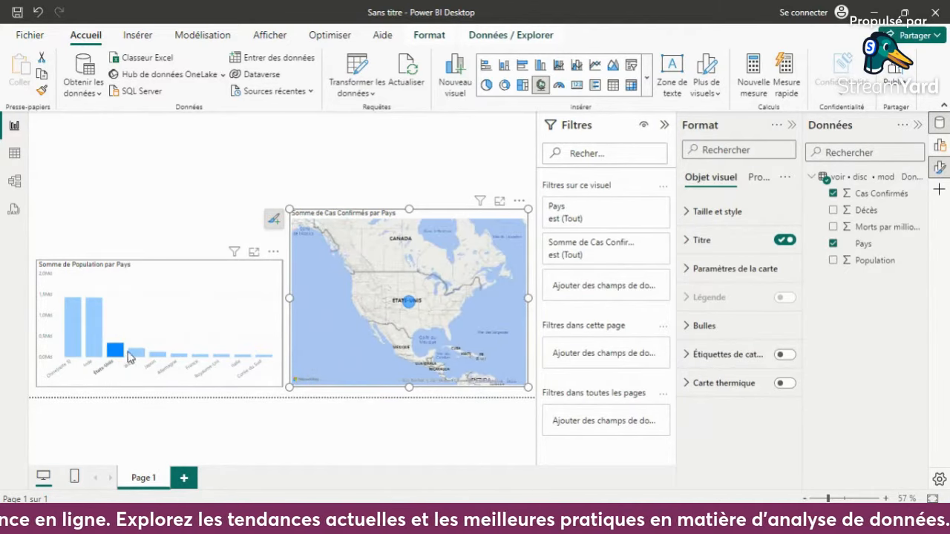
click(140, 353)
click(157, 356)
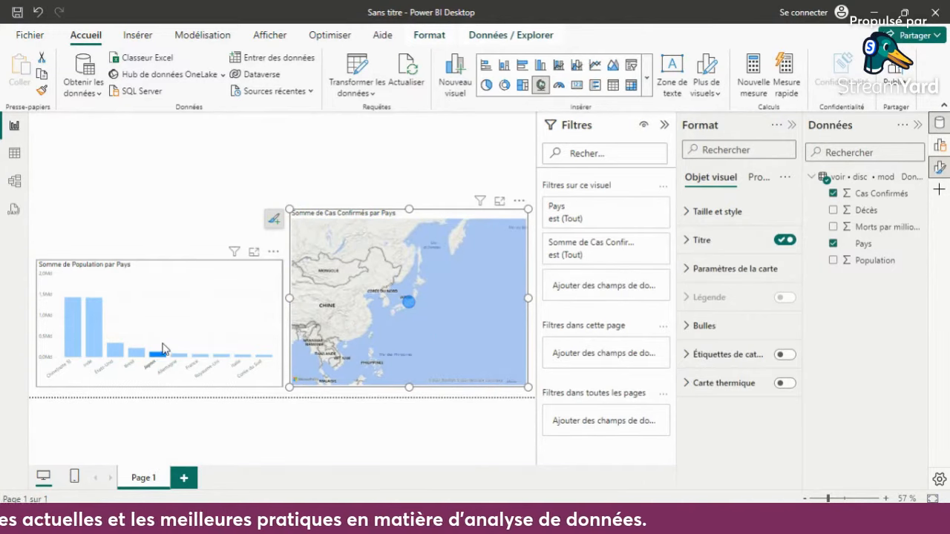
click(158, 358)
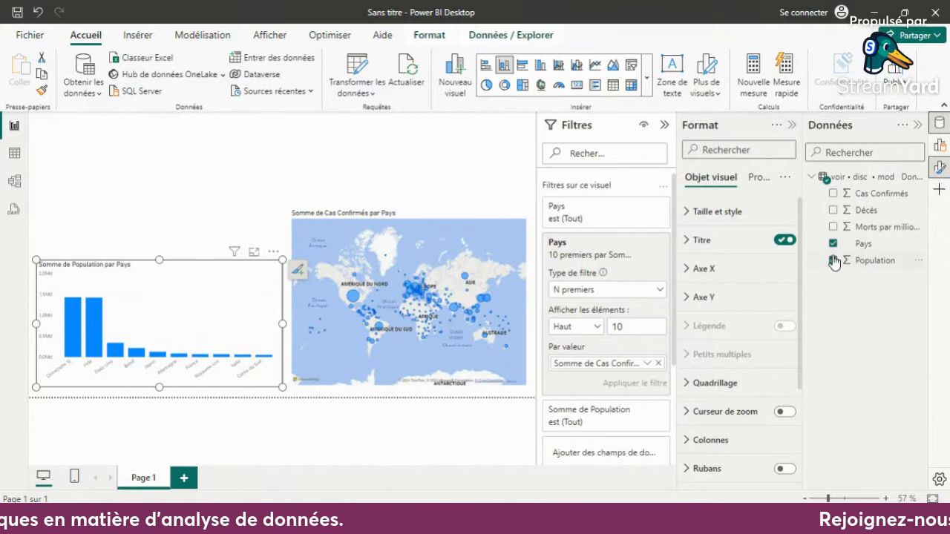
- Compare the fields of the map and the column chart, and cross-filter the map by Inde and Chine before clearing the selection
click(488, 232)
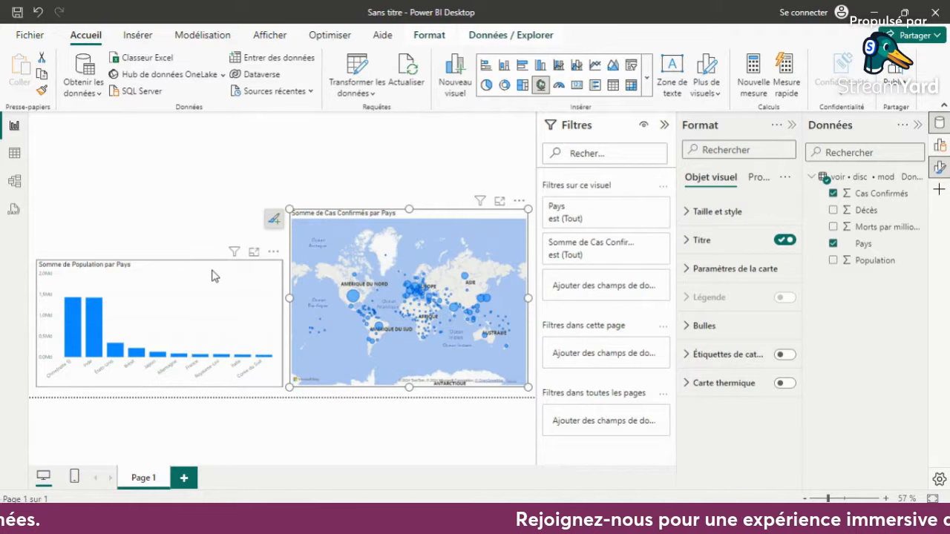
click(211, 276)
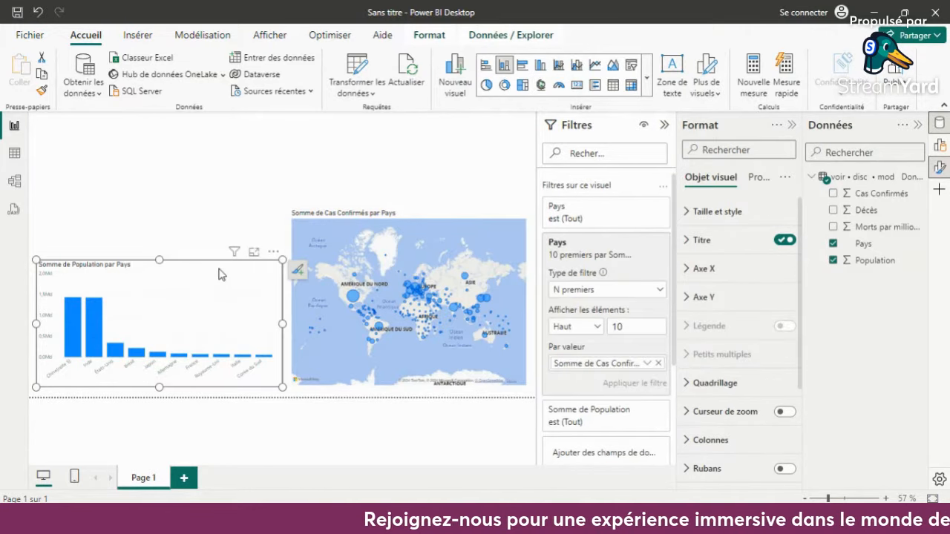
click(101, 314)
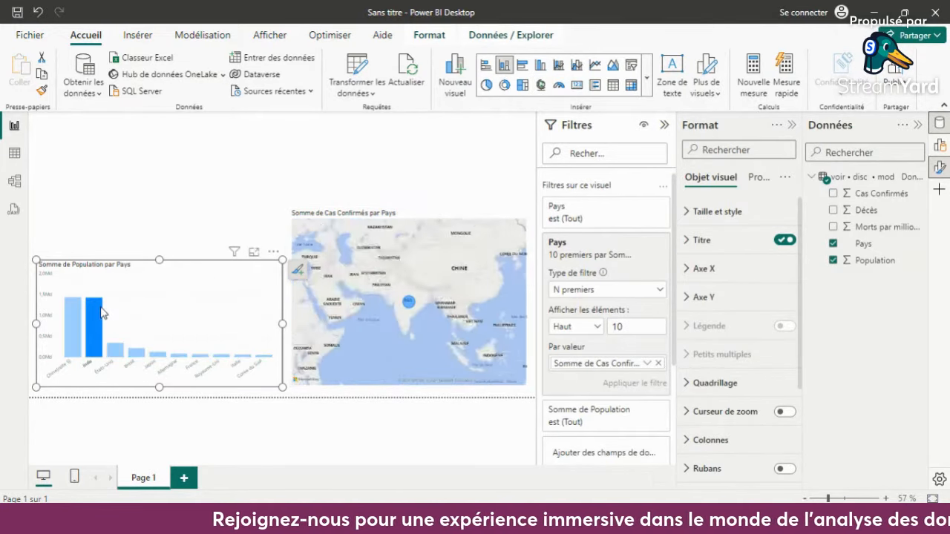
click(76, 316)
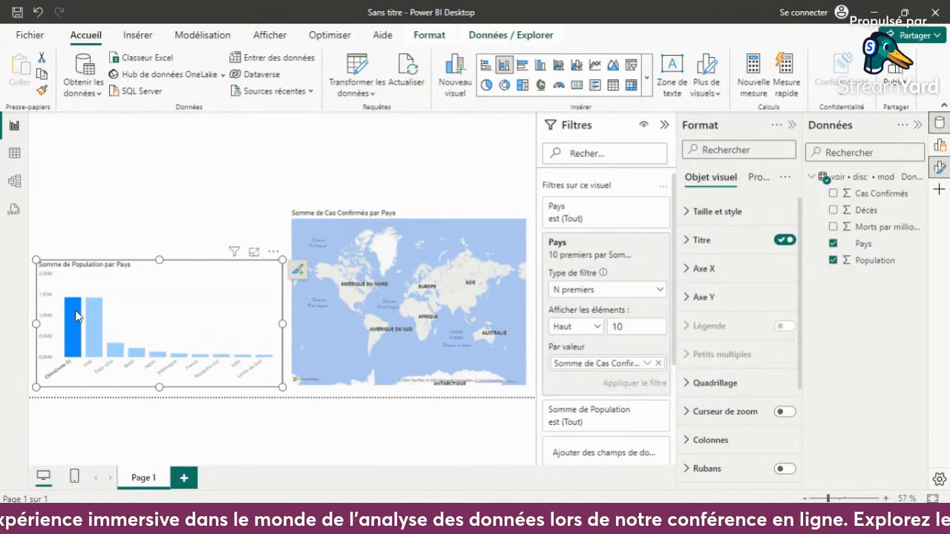
click(78, 315)
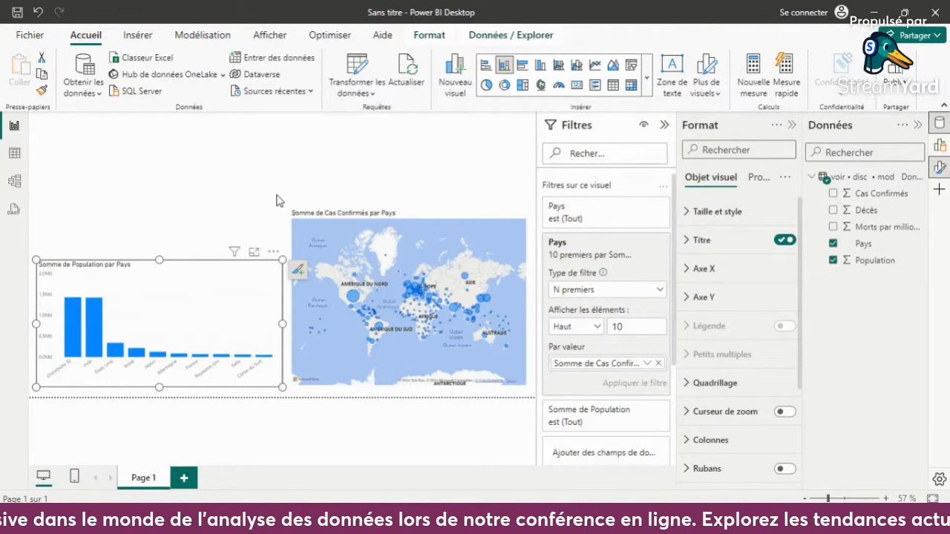
- Examine the Covid-19 data table by country in the table view, and return to the report page
click(14, 154)
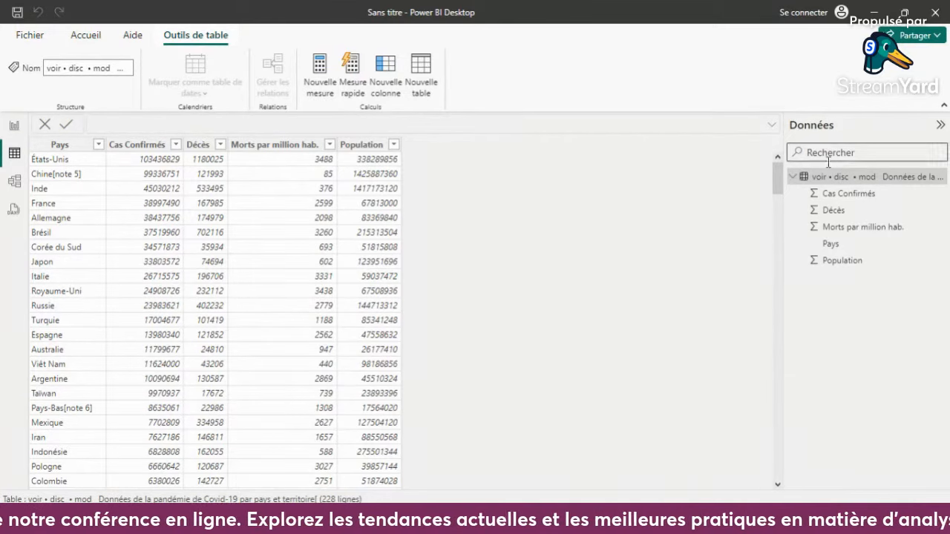
drag(781, 185, 4, 222)
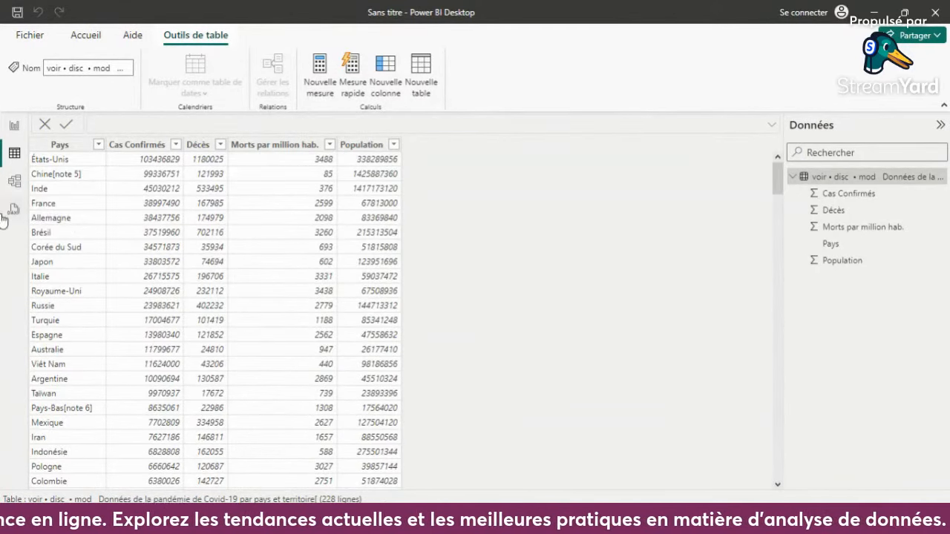
click(16, 125)
click(356, 156)
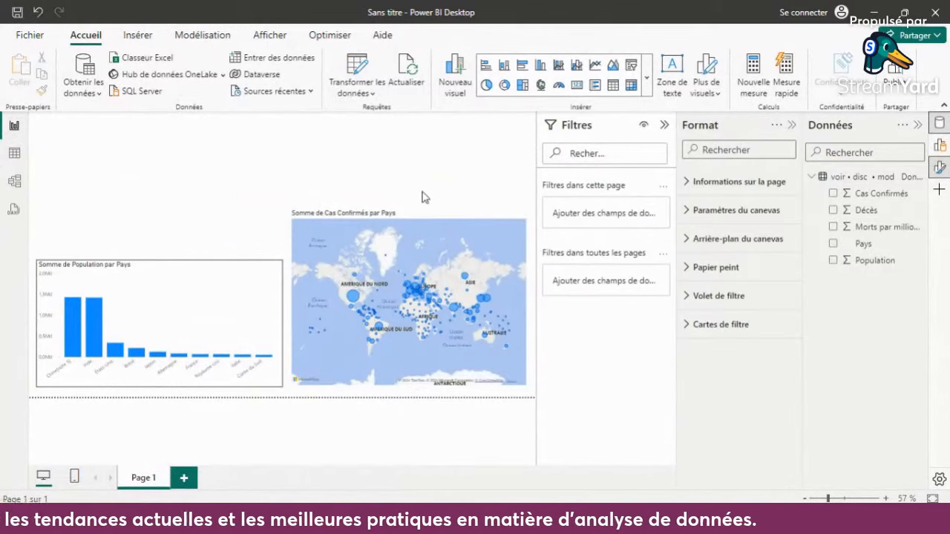
- Turn on the visual border (Bordure visuelle) for the new map and deselect it
click(429, 217)
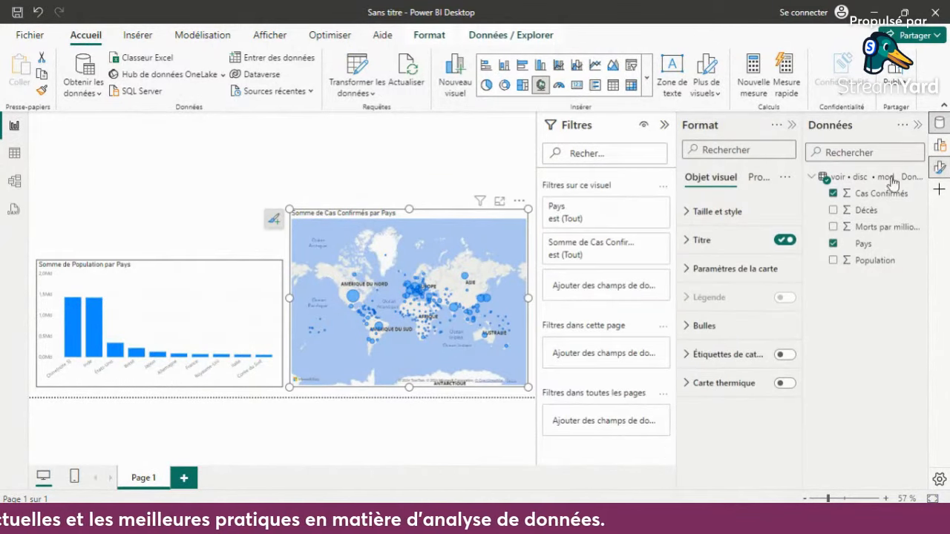
click(717, 213)
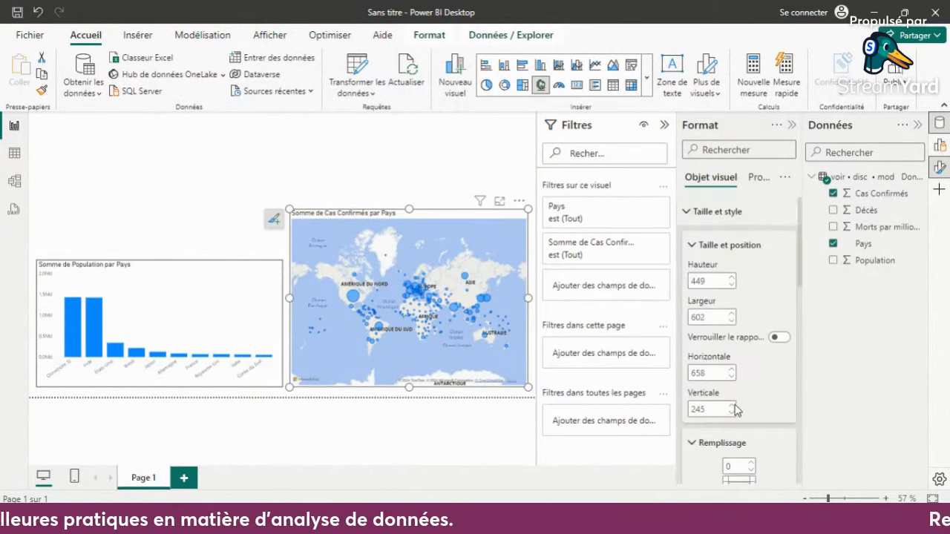
scroll(738, 412, down, 10)
click(777, 227)
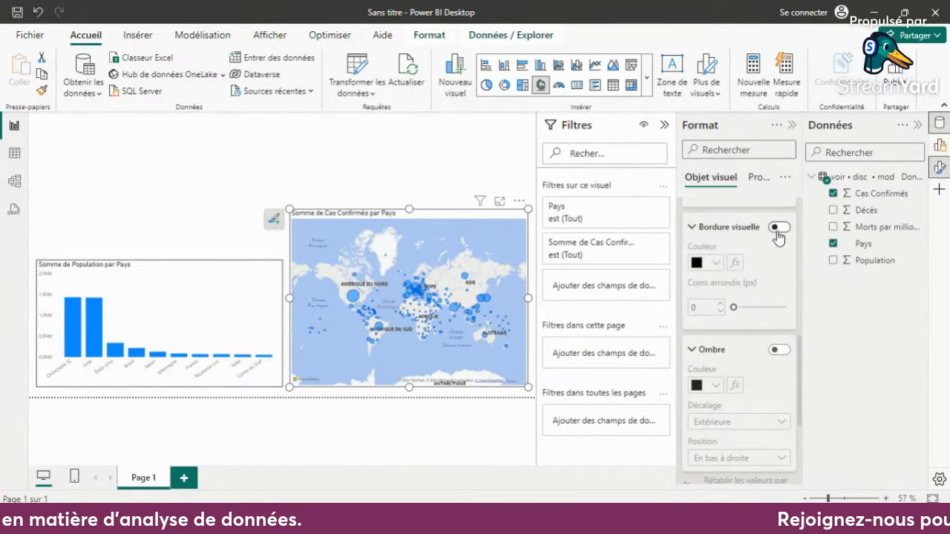
scroll(742, 312, up, 10)
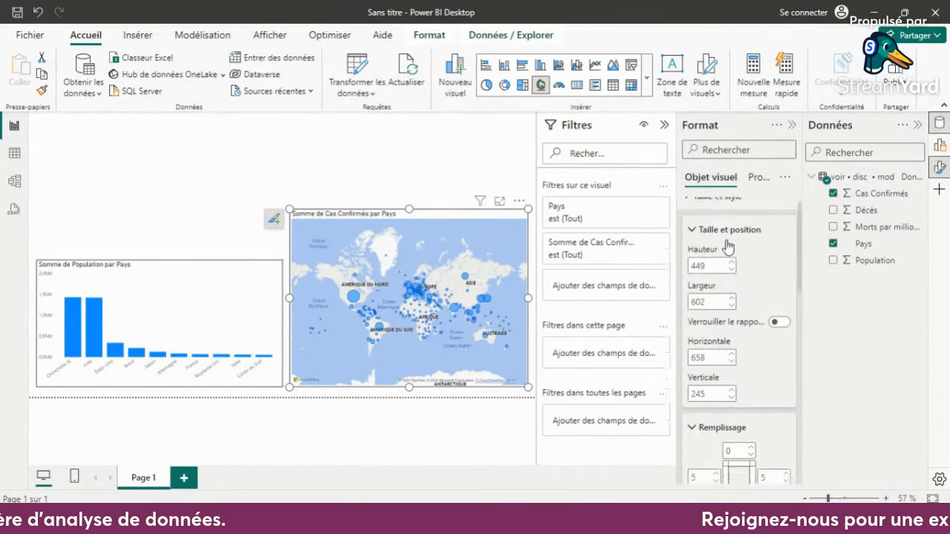
click(475, 138)
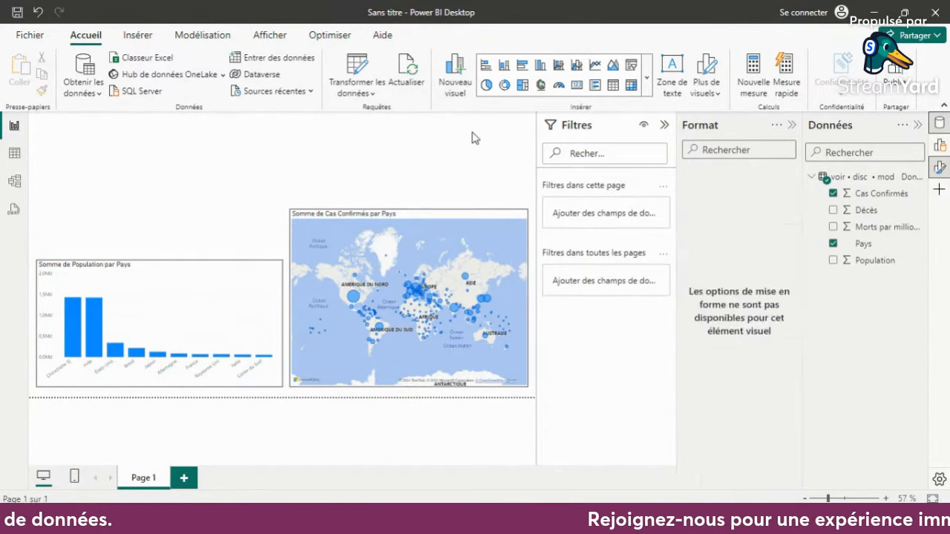
- Reduce the map's height to about 393 and make the column chart slightly shorter, keeping the lower edges of both in place
click(431, 202)
drag(409, 210, 410, 236)
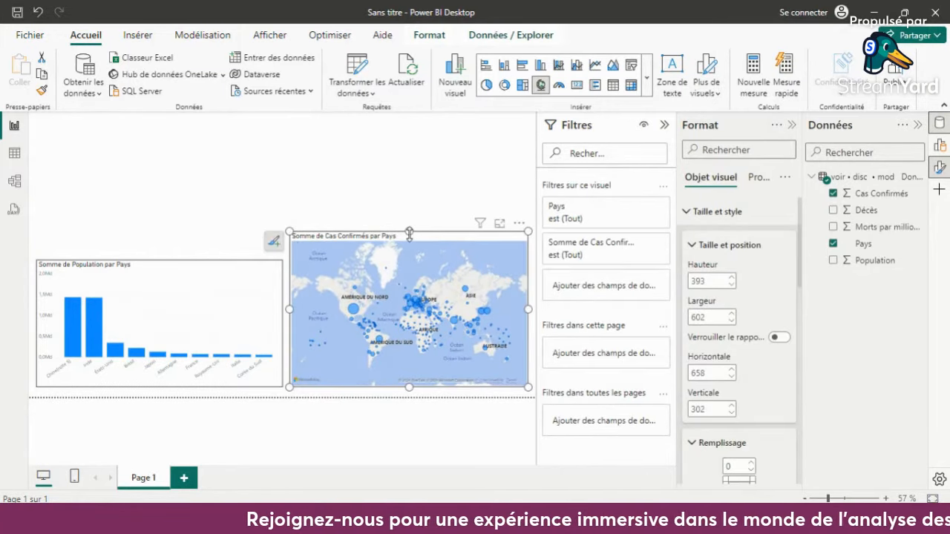
click(247, 279)
drag(159, 257, 158, 268)
click(401, 160)
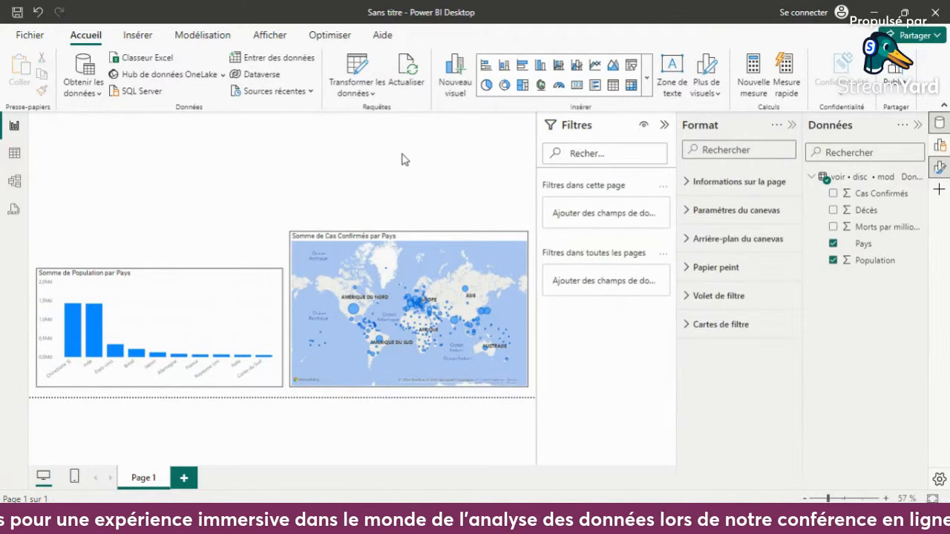
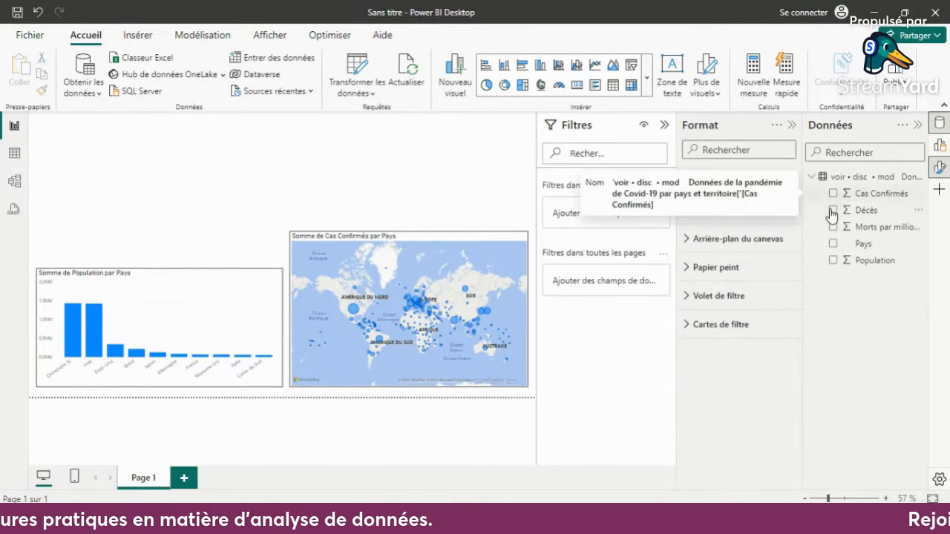
- Create a bar chart of Cas Confirmés by Pays, narrow it to about 310 wide, and move it to the page's upper middle
click(832, 194)
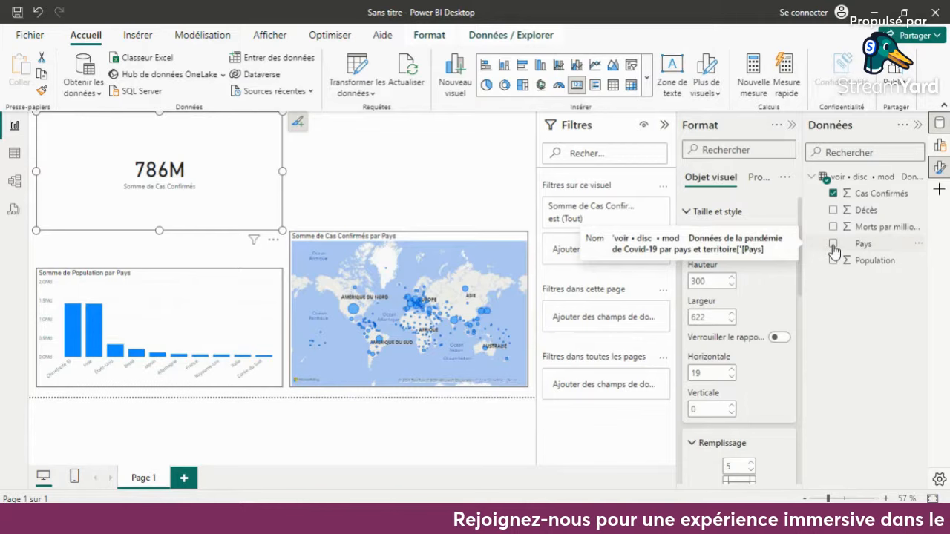
click(833, 245)
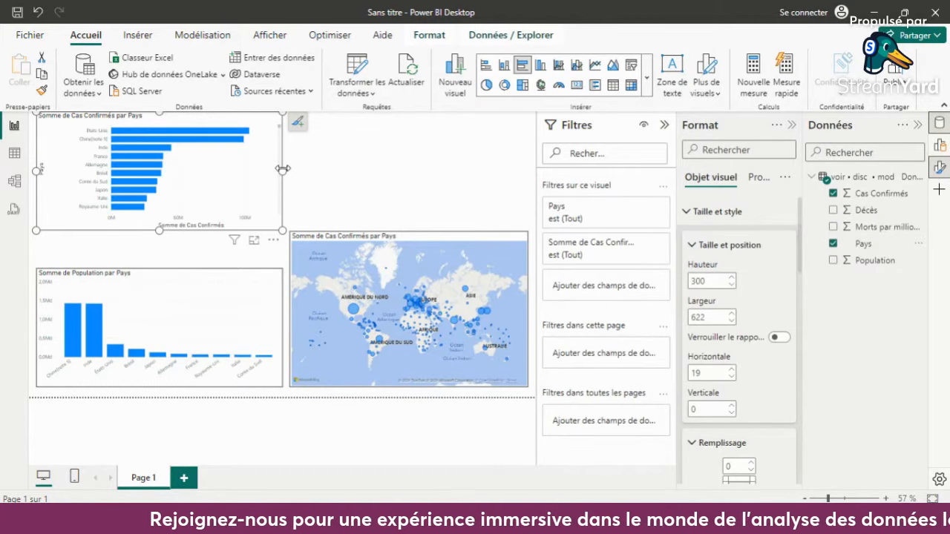
drag(282, 170, 160, 156)
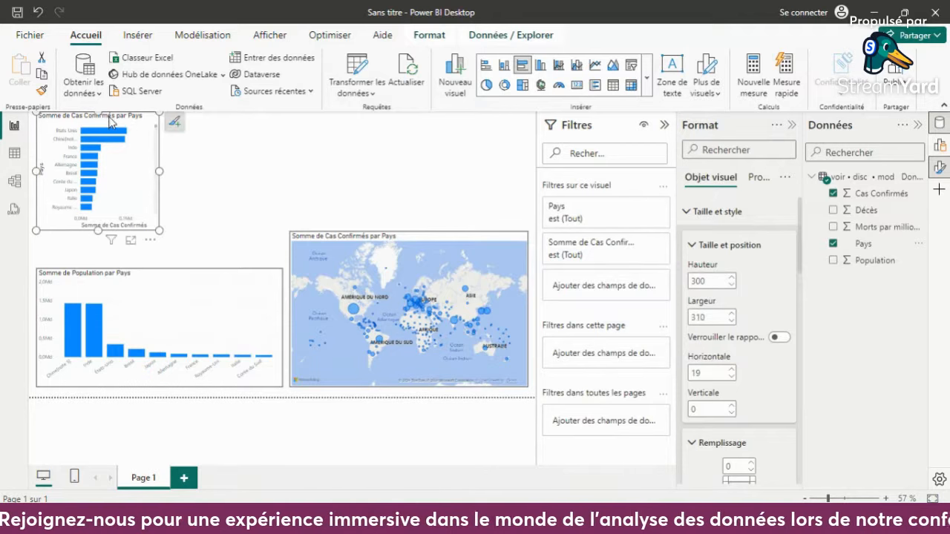
drag(145, 119, 370, 130)
- Reduce the map's height to about 335, keeping its lower edge in place, and select the new bar chart
click(479, 244)
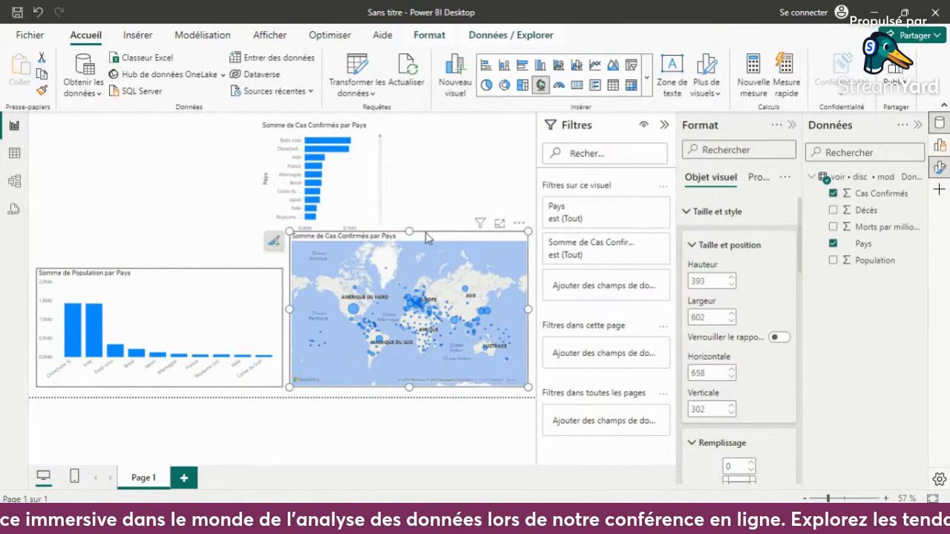
drag(415, 243, 416, 265)
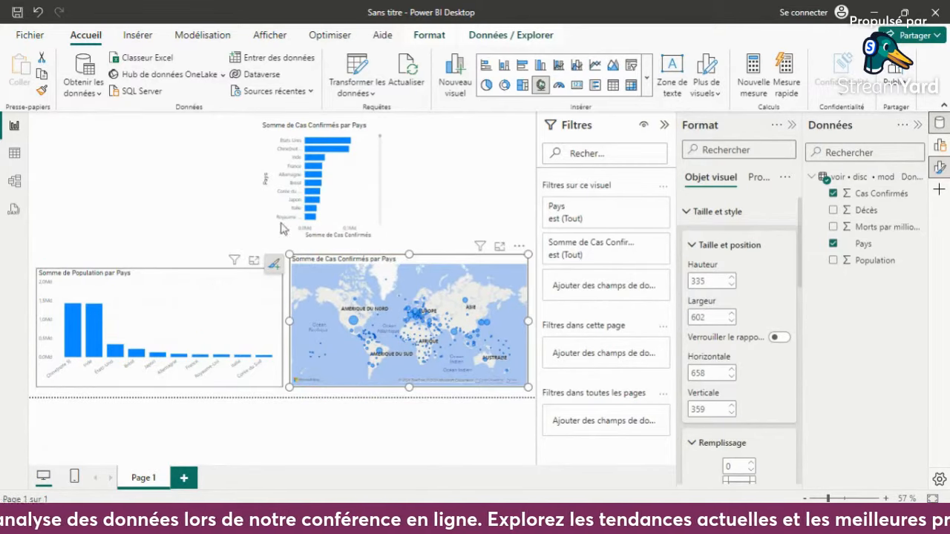
click(351, 169)
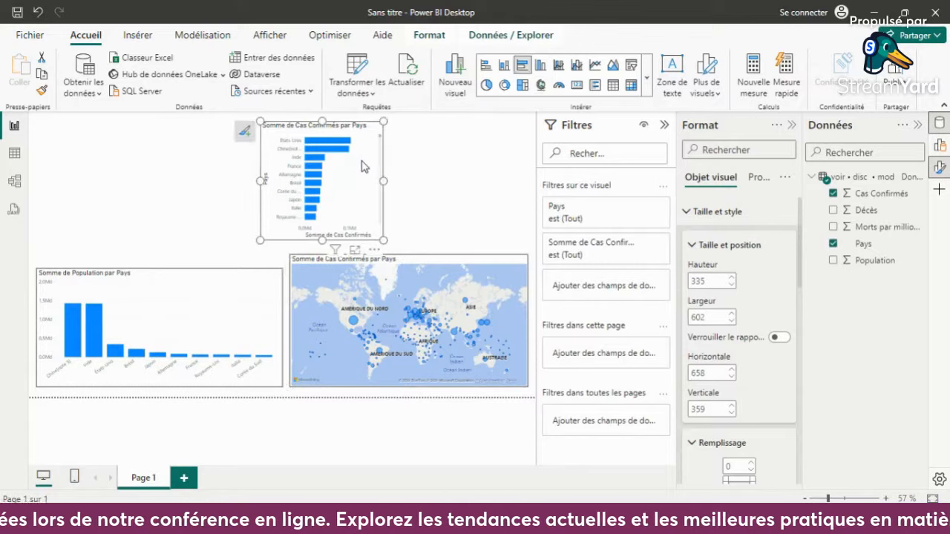
- Replace Population with Cas Confirmés in the lower column chart, and cross-filter the map by États-Unis before clearing the selection
click(207, 315)
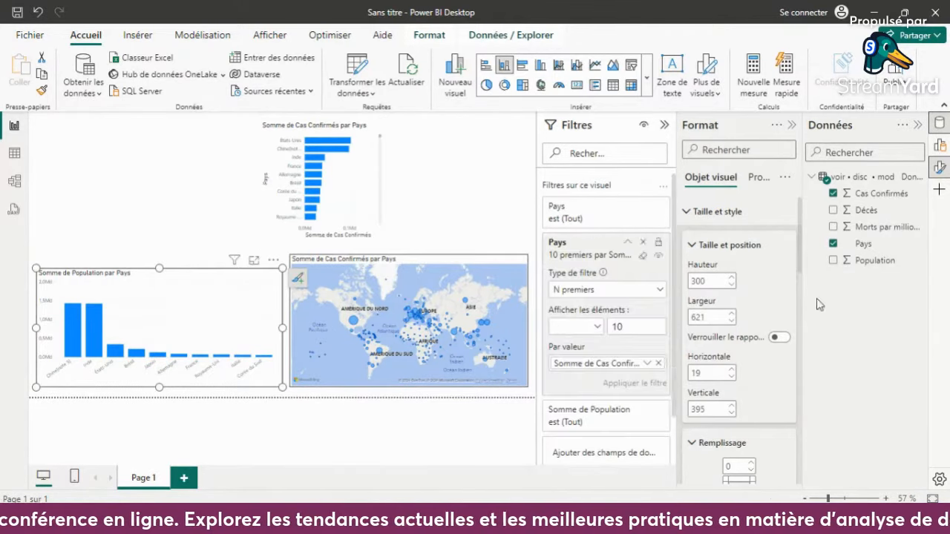
click(833, 261)
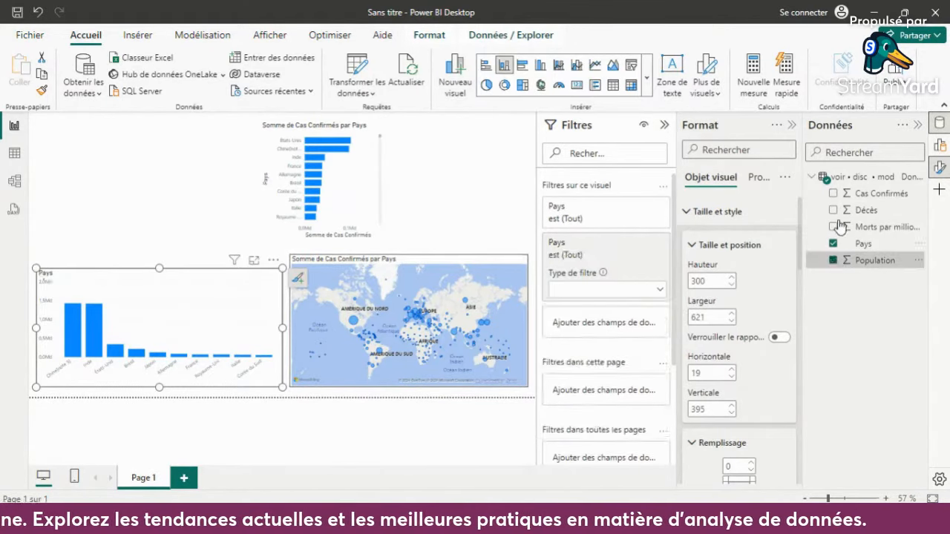
click(833, 193)
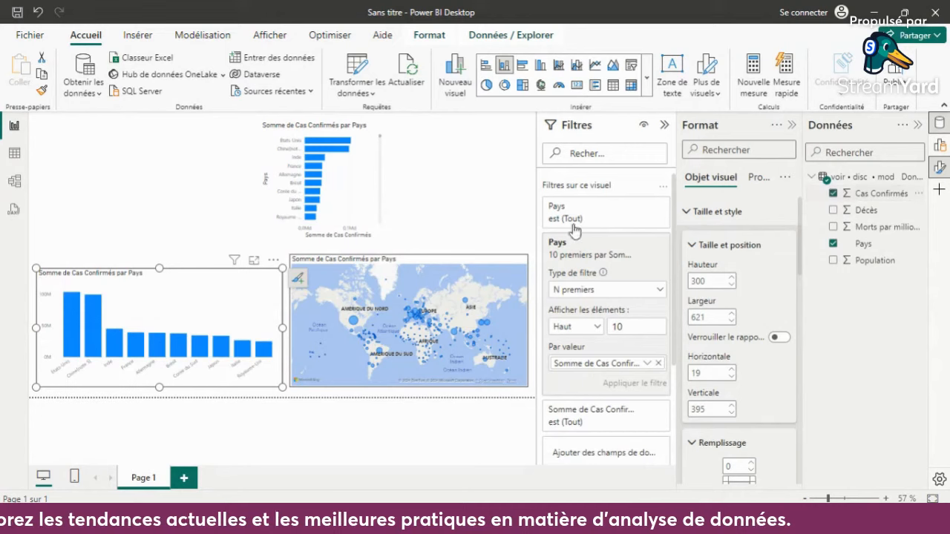
click(77, 304)
click(79, 300)
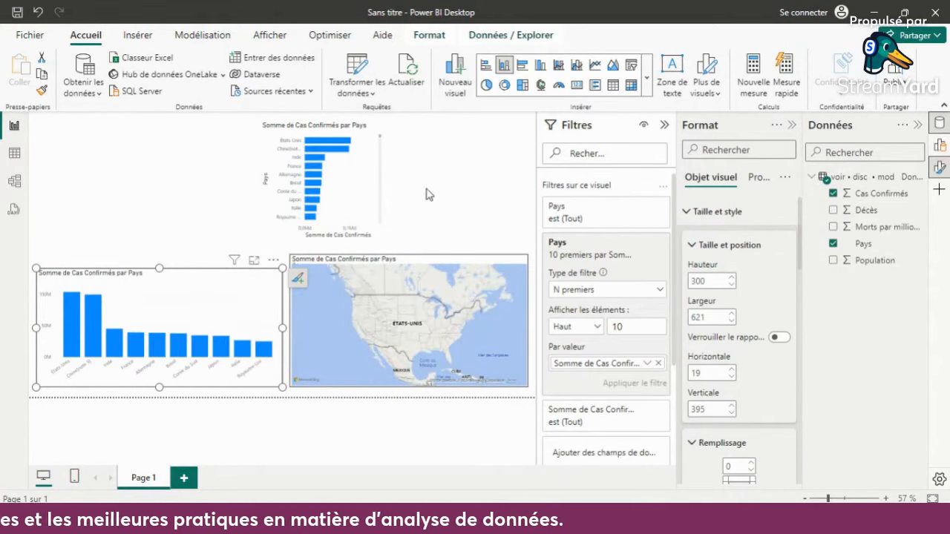
- Convert the new bar chart to a stacked column chart (Histogramme empilé), and fit it directly above the map at a width of 602
click(375, 231)
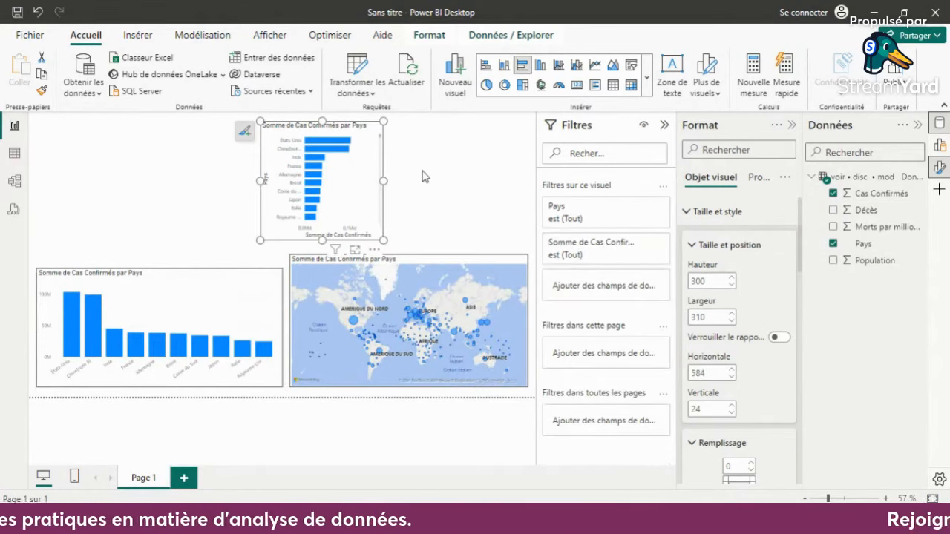
click(505, 65)
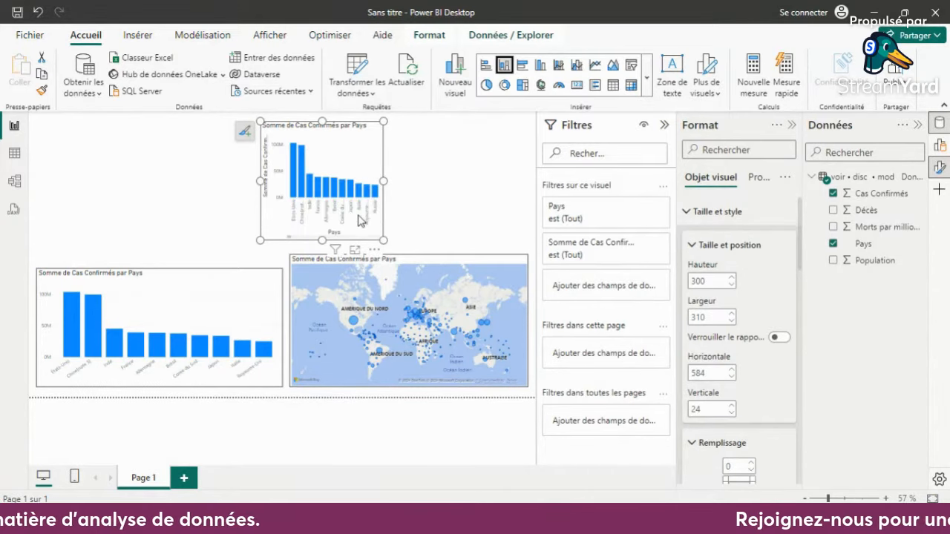
drag(376, 177, 511, 169)
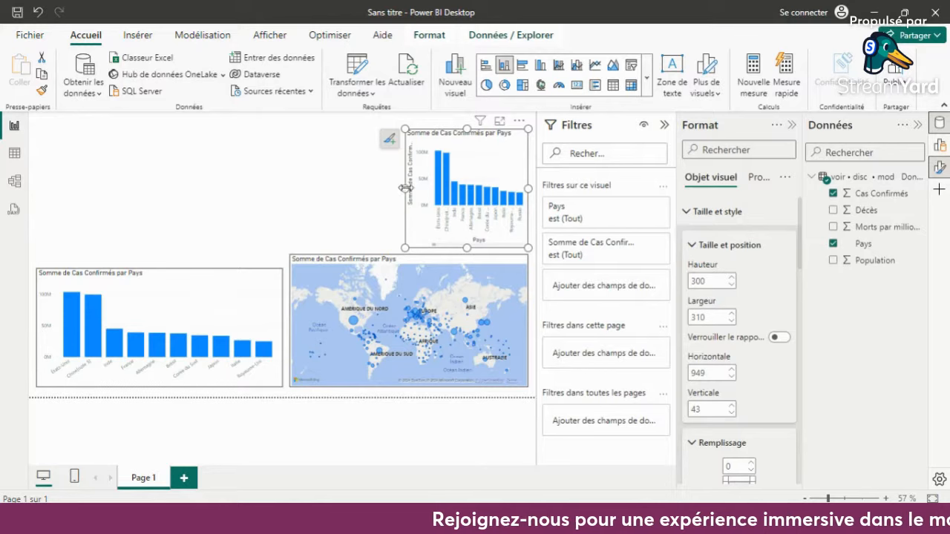
drag(405, 188, 290, 189)
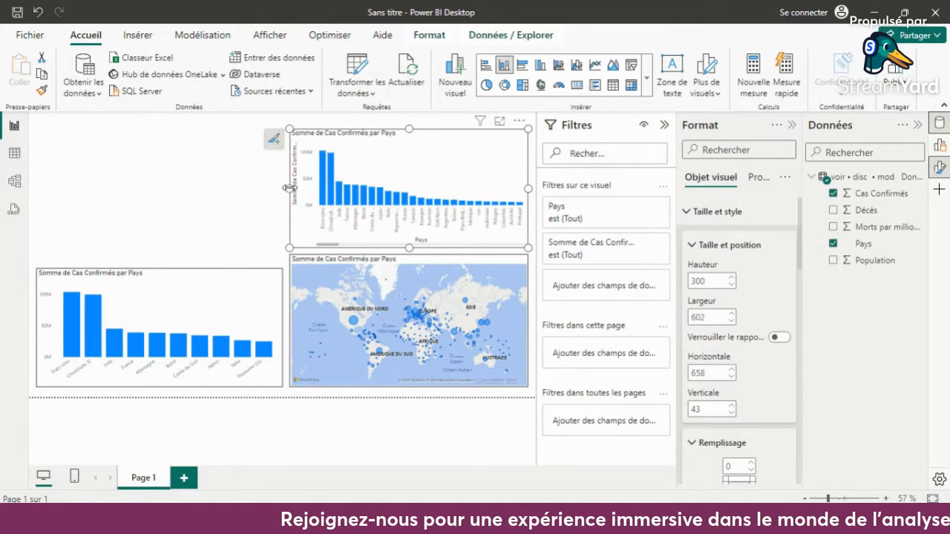
- Replace Cas Confirmés with Décès in the chart above the map, and cross-filter by Chine and États-Unis before clearing the selection
click(833, 194)
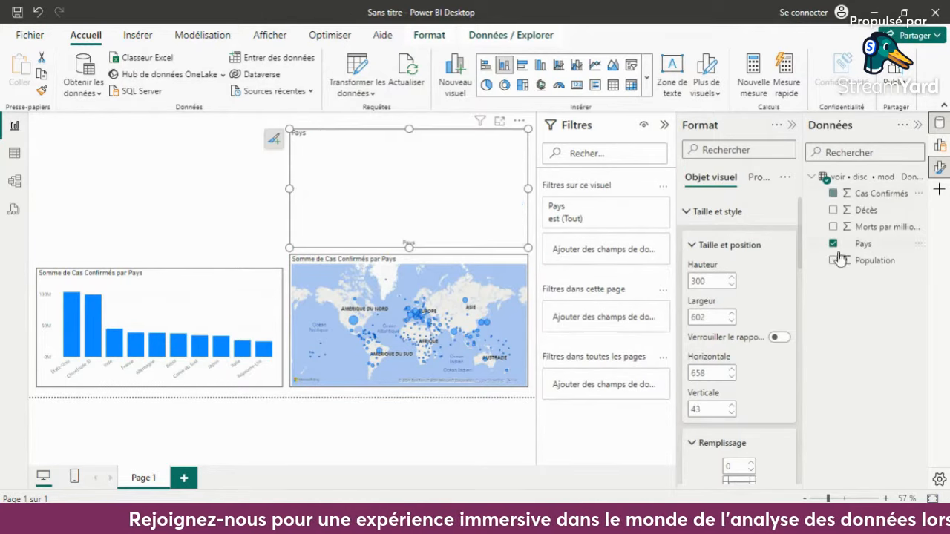
click(834, 210)
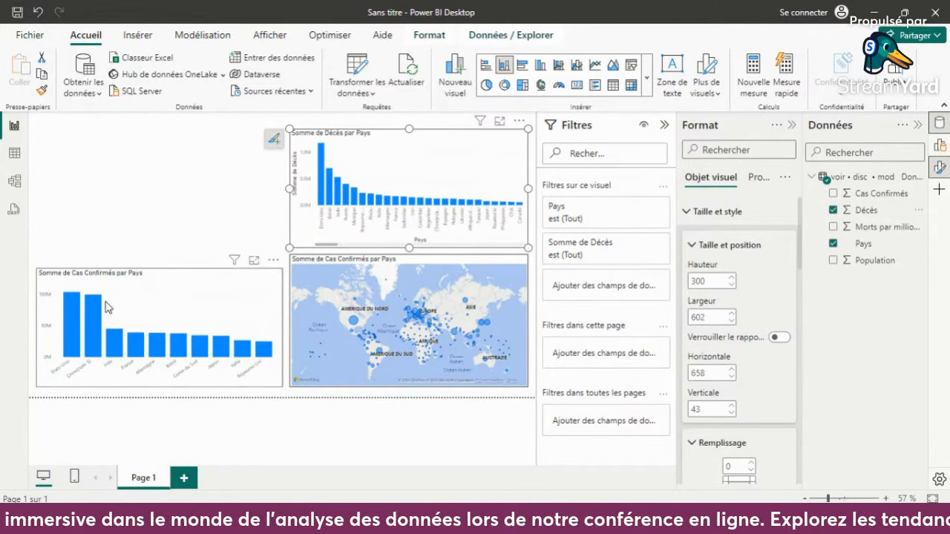
click(93, 319)
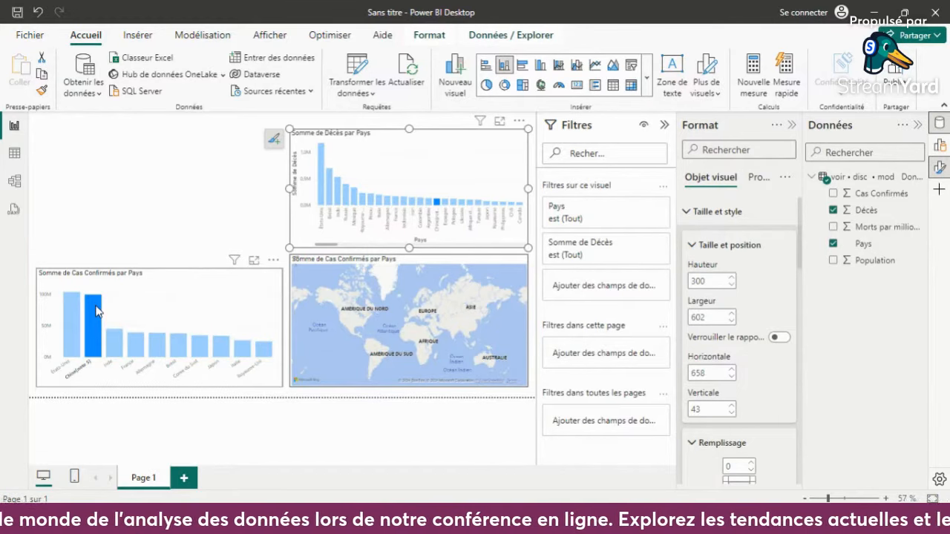
click(72, 311)
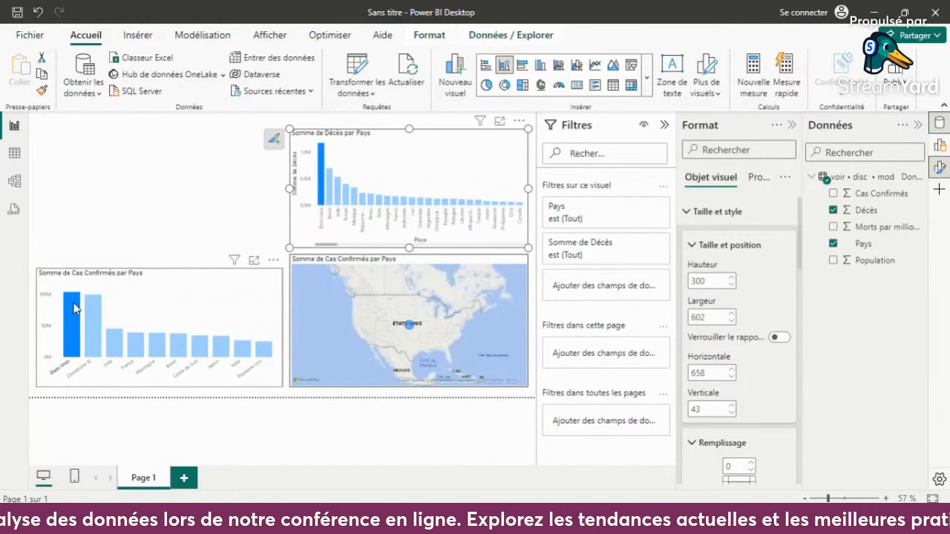
click(74, 309)
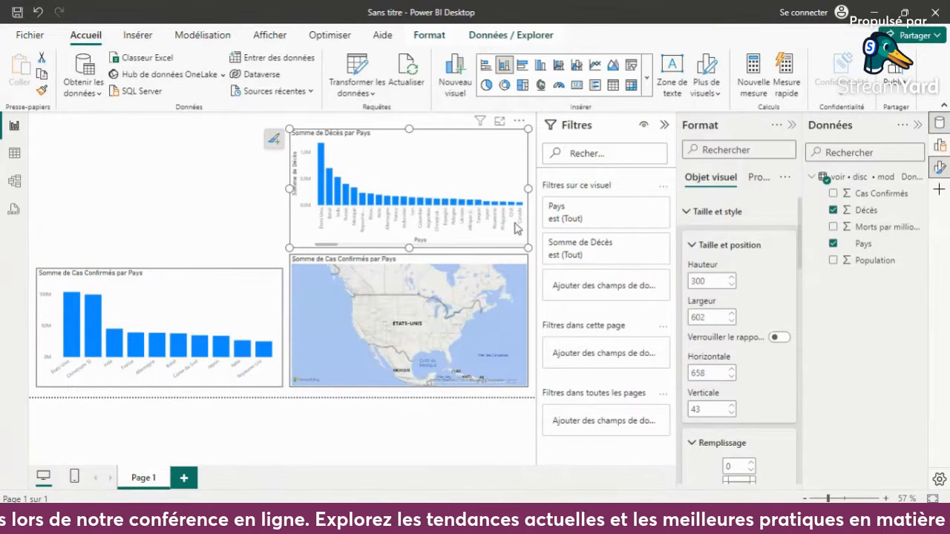
- Try a treemap for the deaths by country visual, settle on a line chart (Graphique en courbes), and deselect it
click(521, 86)
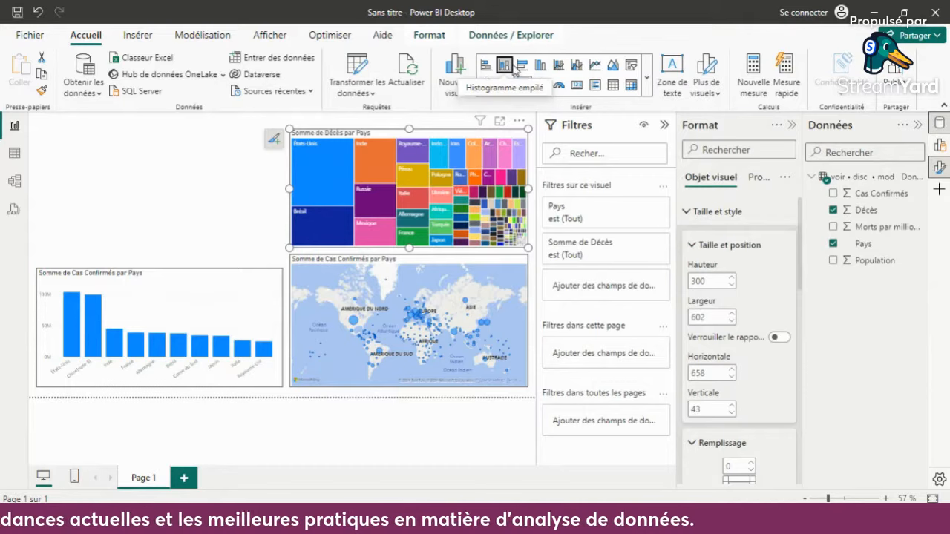
click(503, 65)
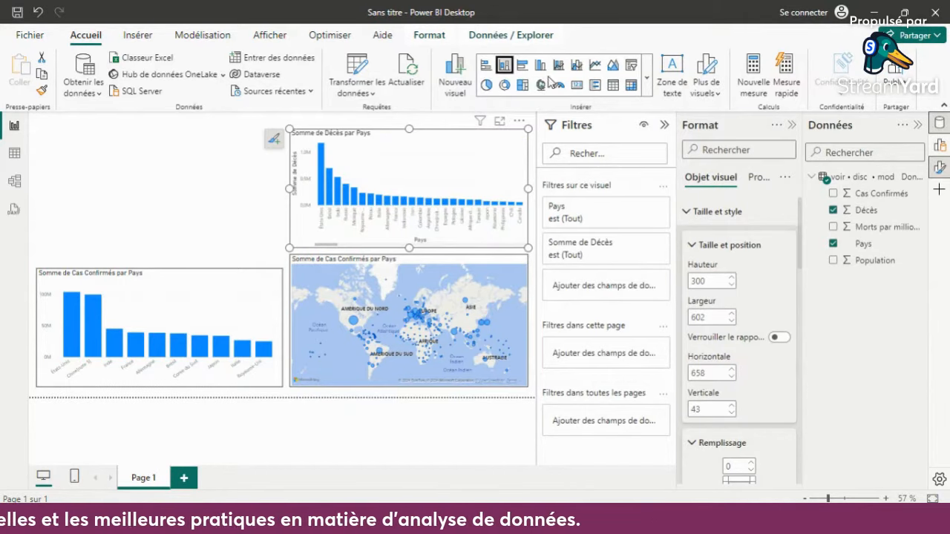
click(594, 65)
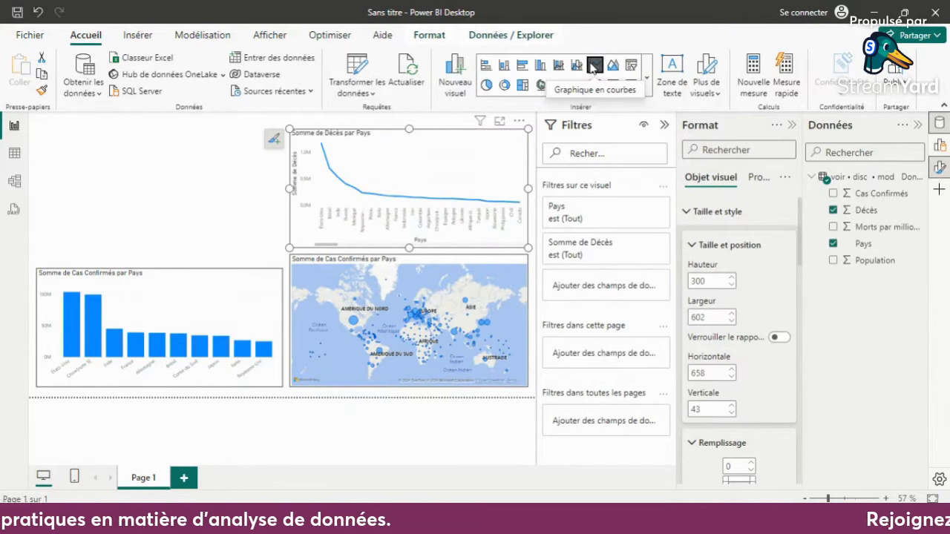
mouse_move(352, 196)
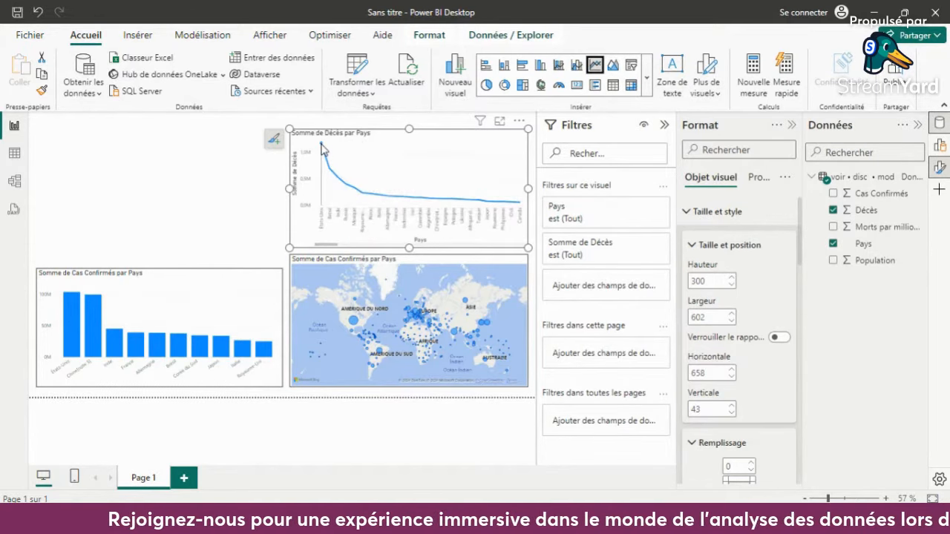
mouse_move(321, 148)
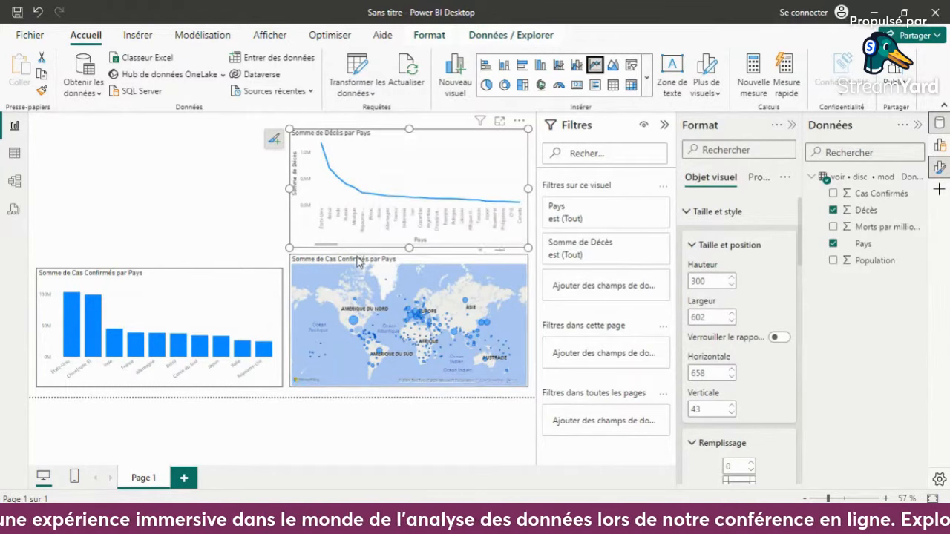
drag(334, 245, 290, 246)
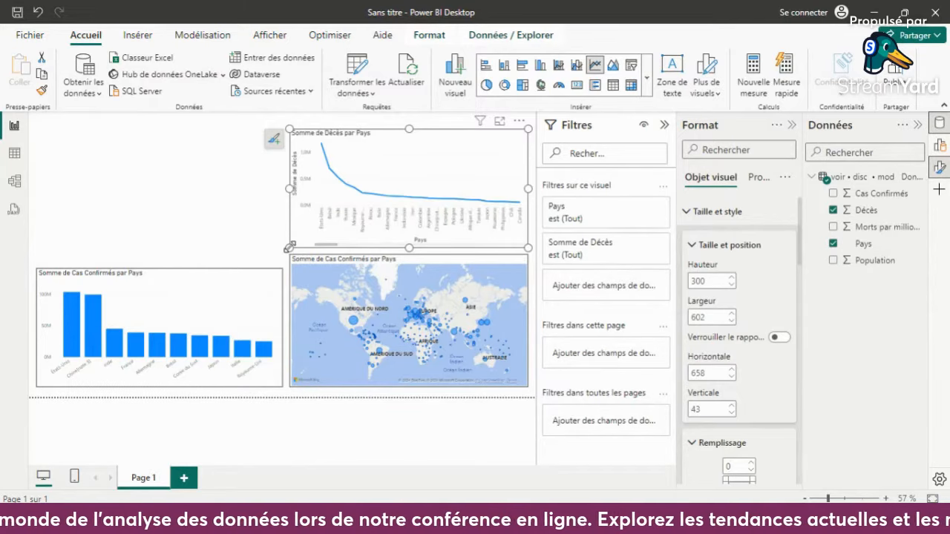
click(260, 216)
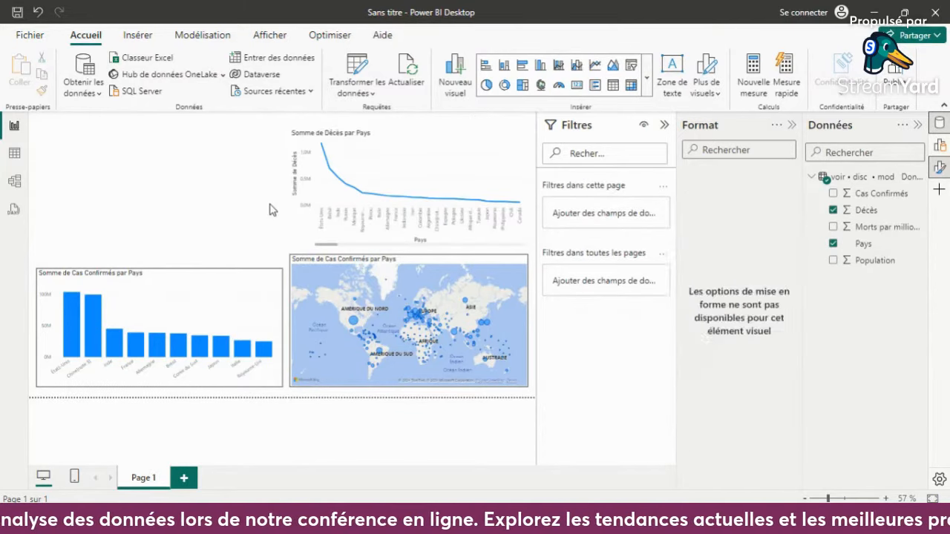
- Reduce the line chart's height to about 244 and enlarge the map's to about 351, leaving a small gap between them
click(414, 136)
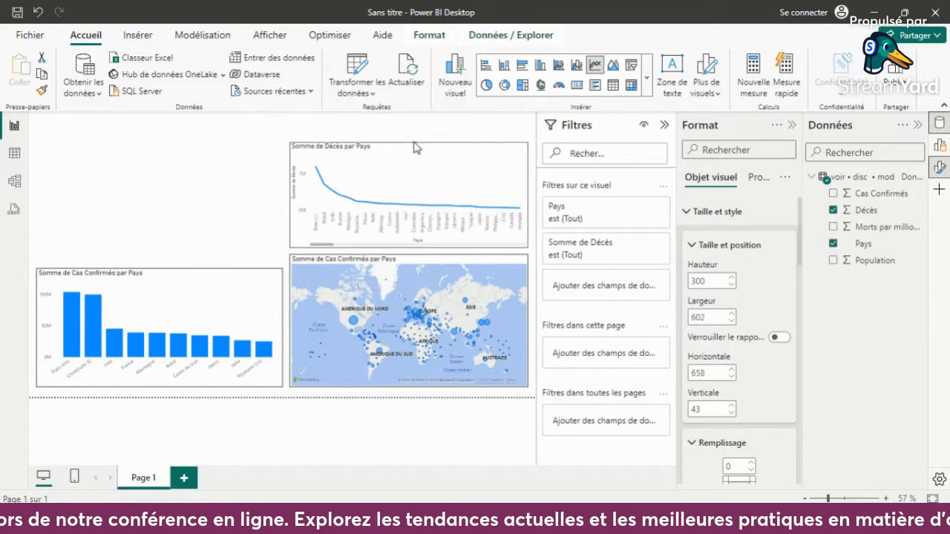
drag(416, 147, 415, 146)
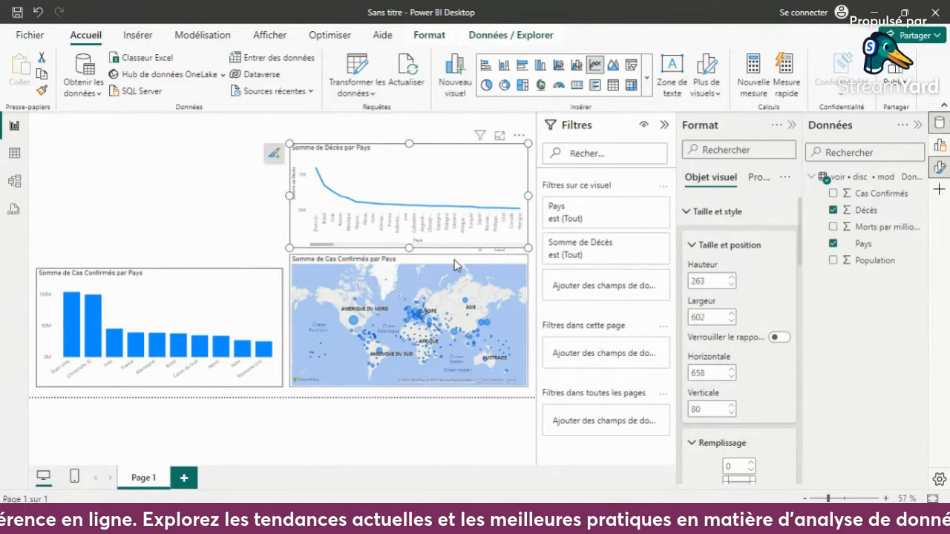
click(453, 261)
mouse_move(412, 254)
mouse_down()
mouse_move(415, 272)
mouse_move(409, 247)
mouse_up()
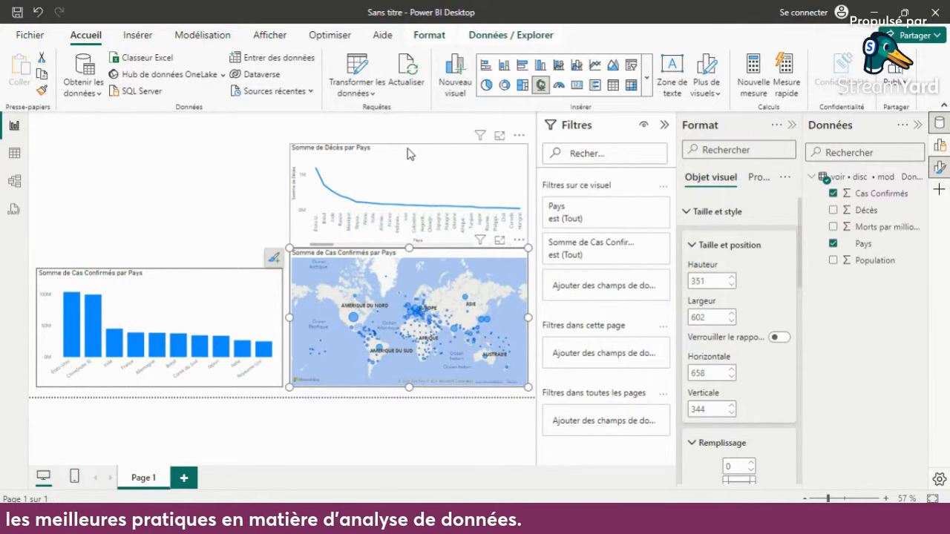
click(407, 154)
drag(409, 247, 410, 239)
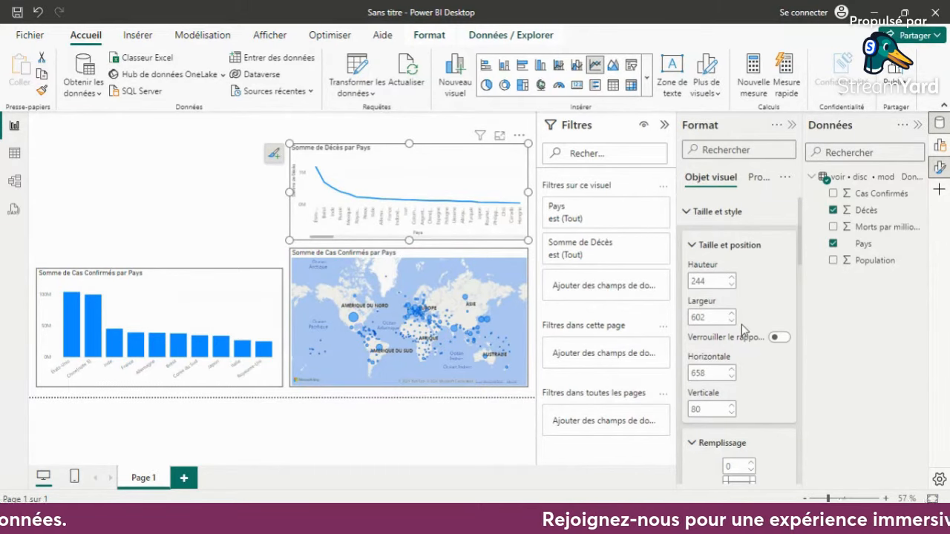
- Filter the line chart's Pays to the top 5 (N premiers, Haut) by Somme de Décès, and apply the filter
drag(861, 245, 611, 296)
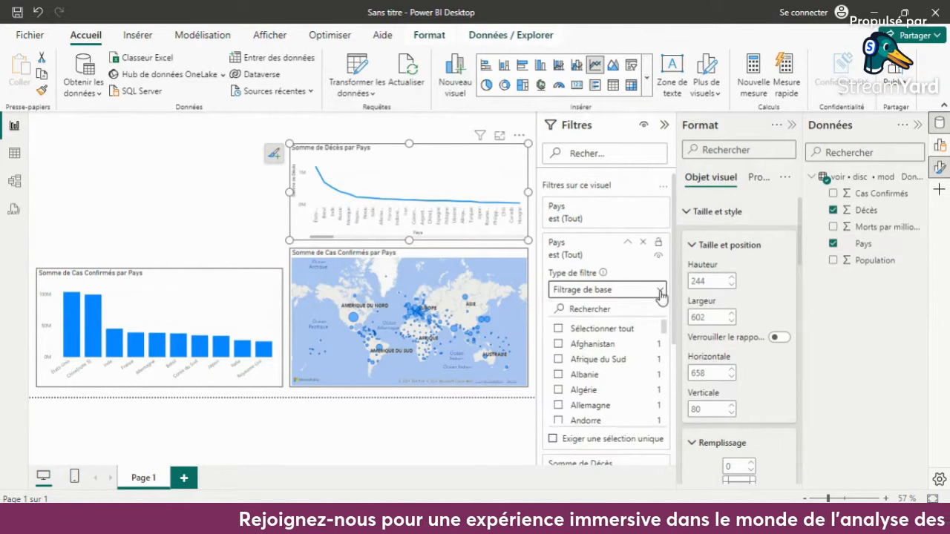
click(658, 290)
click(594, 346)
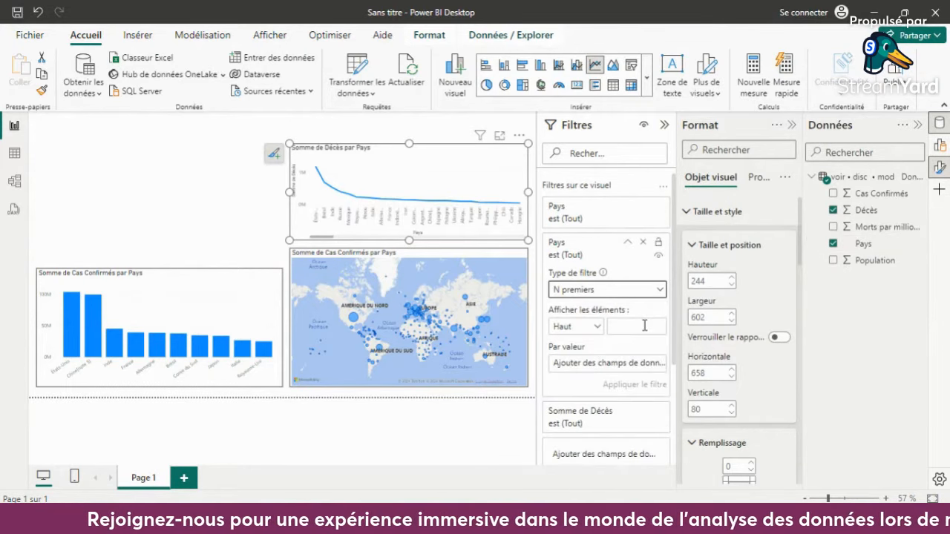
click(644, 325)
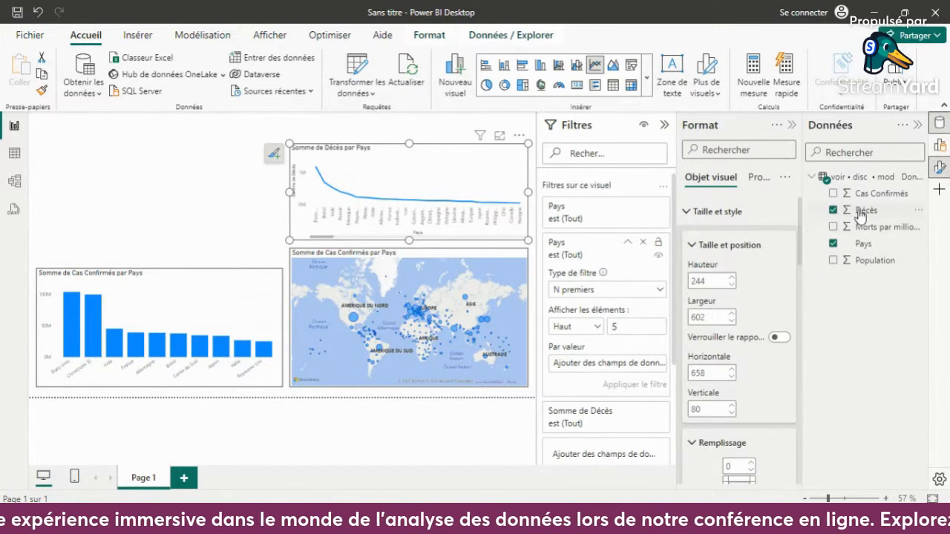
drag(860, 212, 624, 365)
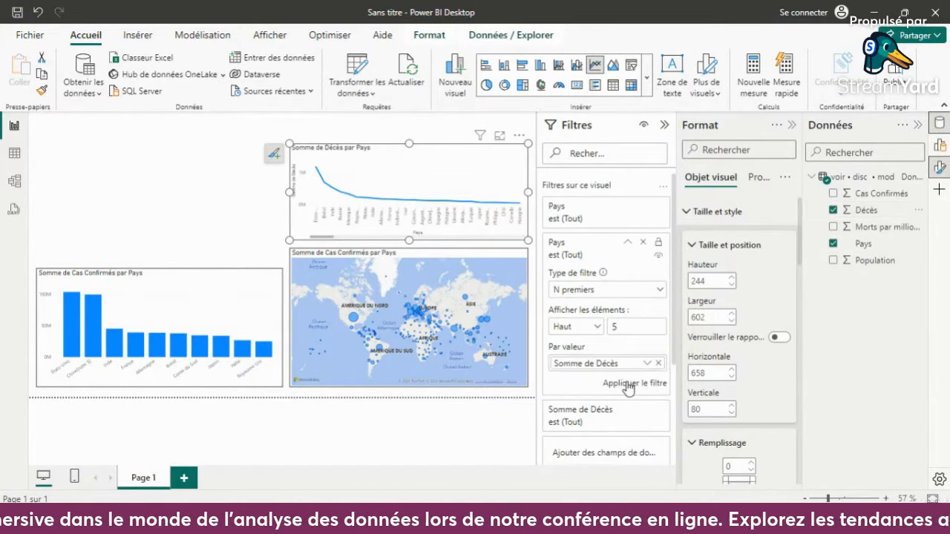
click(628, 384)
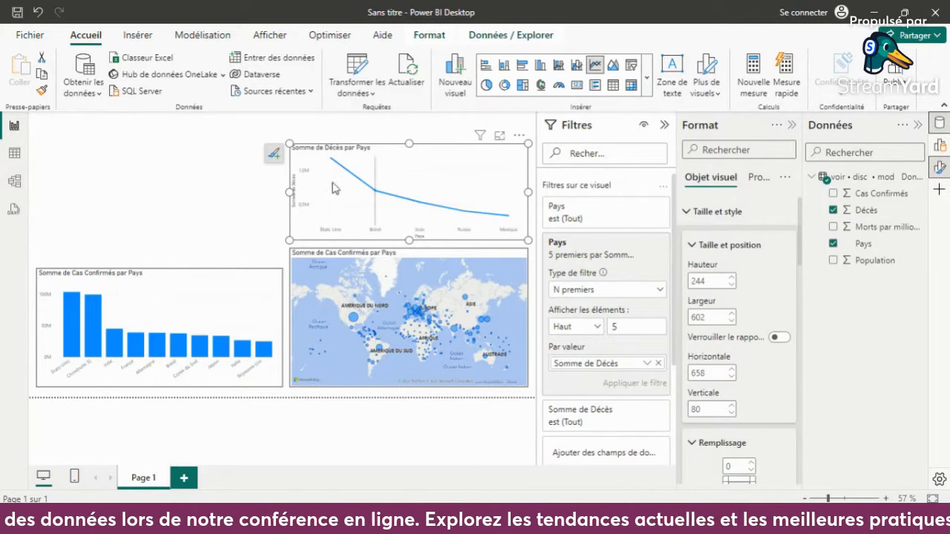
- Turn on the visual border (Bordure visuelle) for the deaths line chart
mouse_move(484, 210)
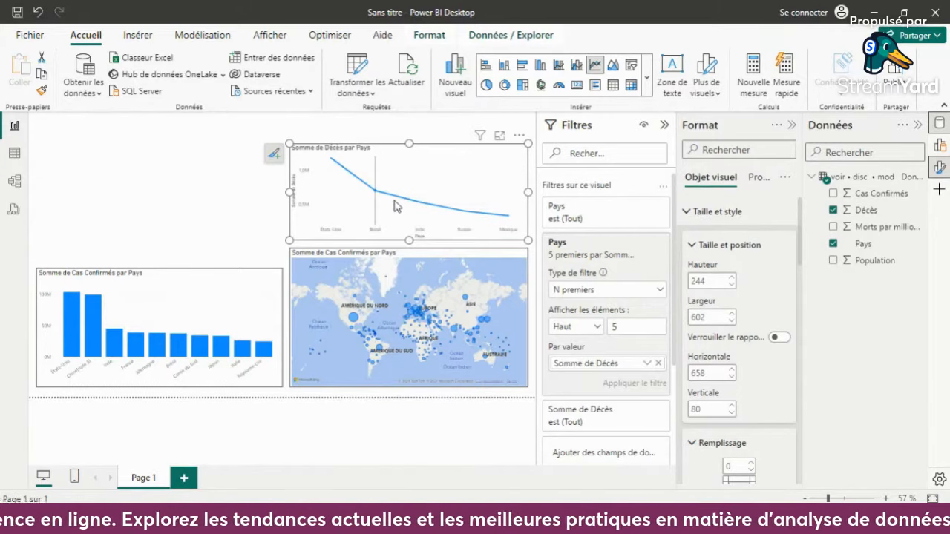
mouse_move(419, 207)
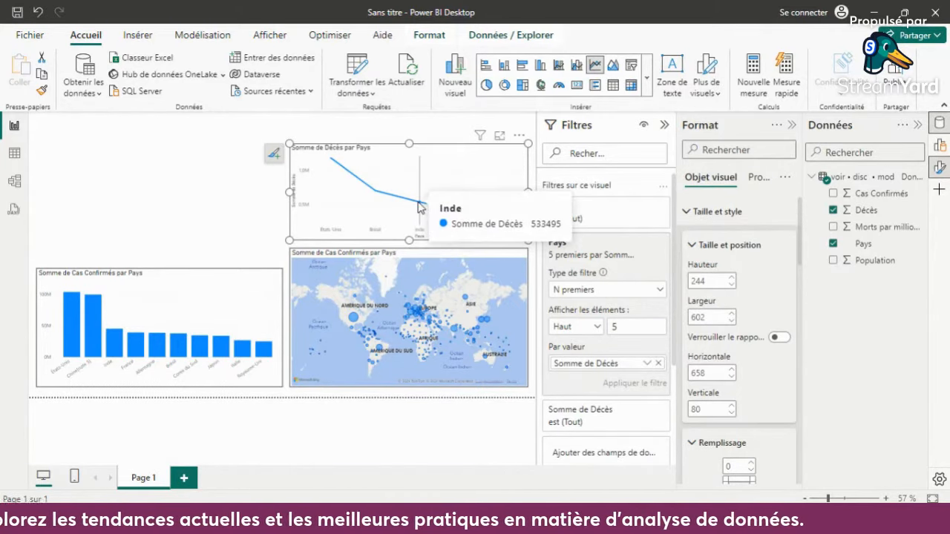
mouse_move(507, 223)
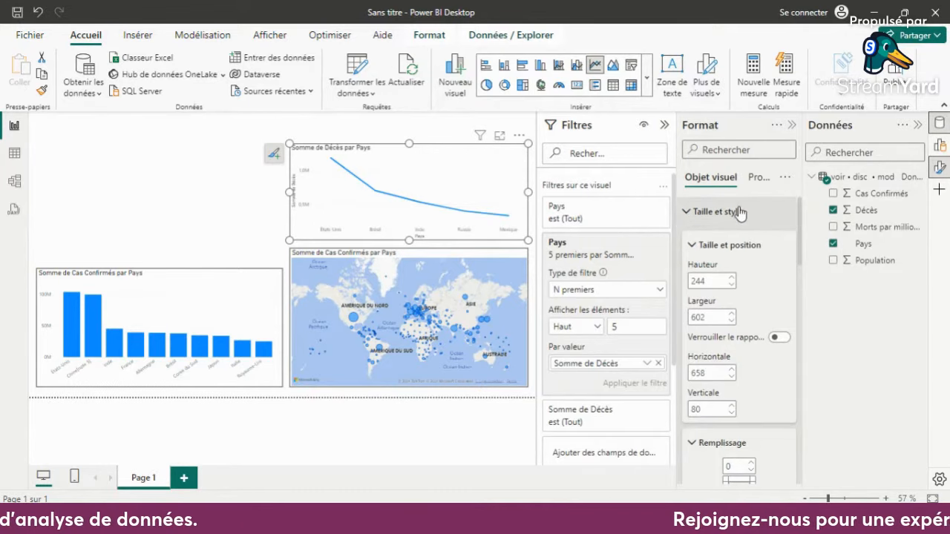
scroll(736, 391, down, 5)
right_click(736, 390)
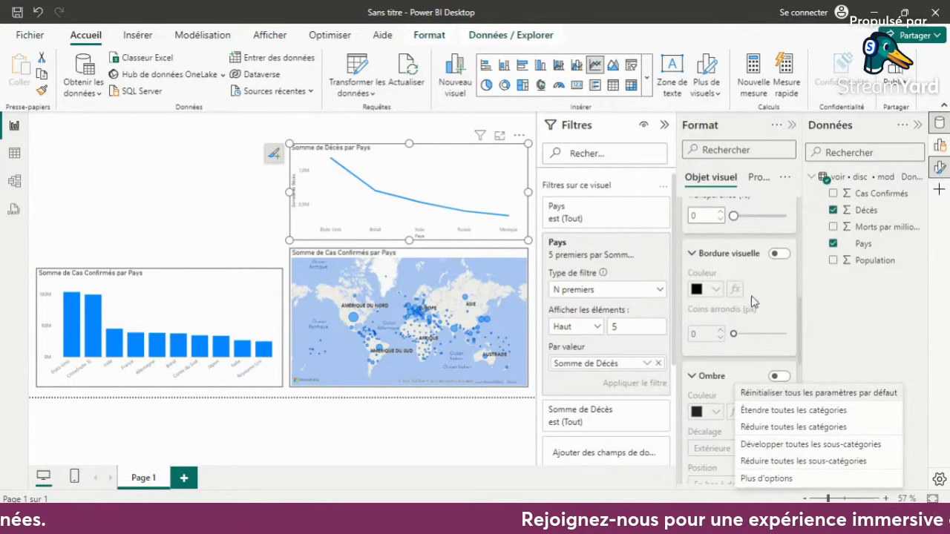
click(776, 255)
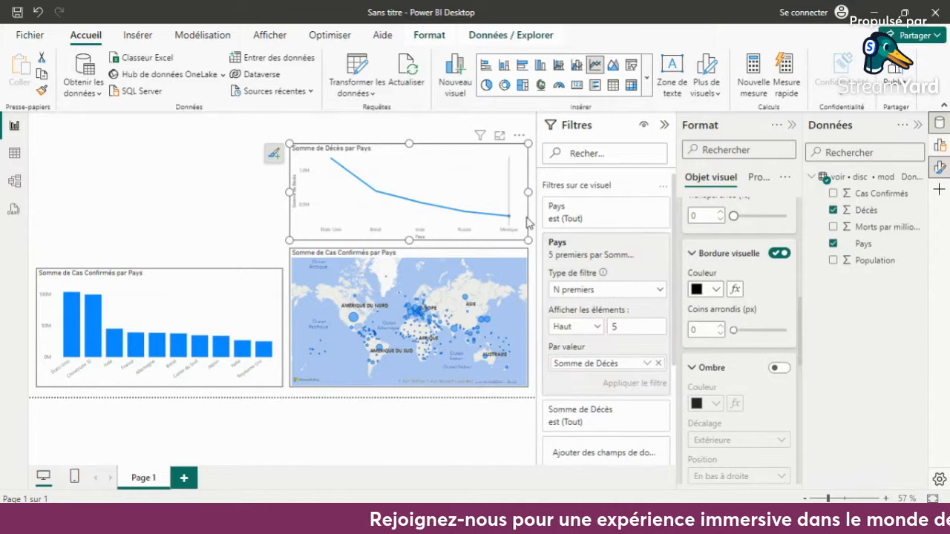
- Collapse the line chart's Taille et style format settings and the Filtres pane to enlarge the report canvas
scroll(751, 237, up, 5)
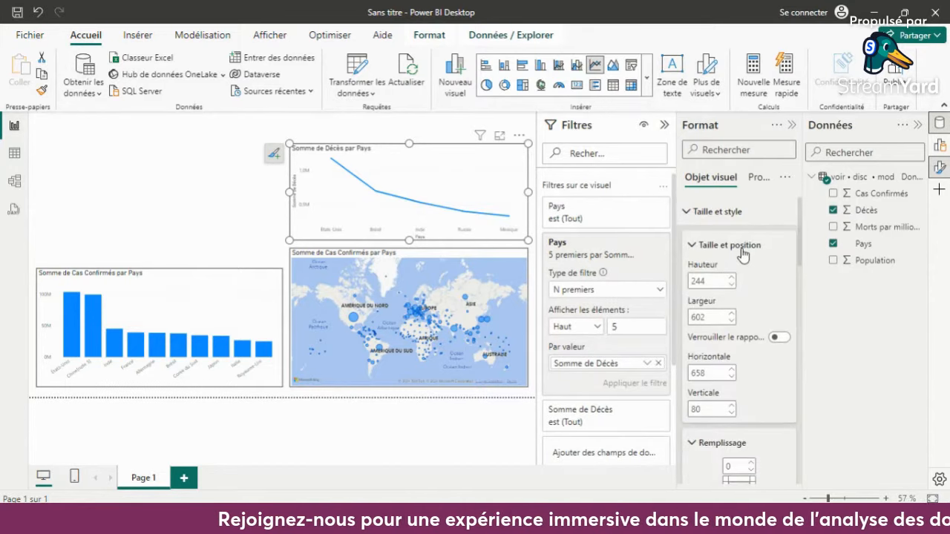
click(693, 245)
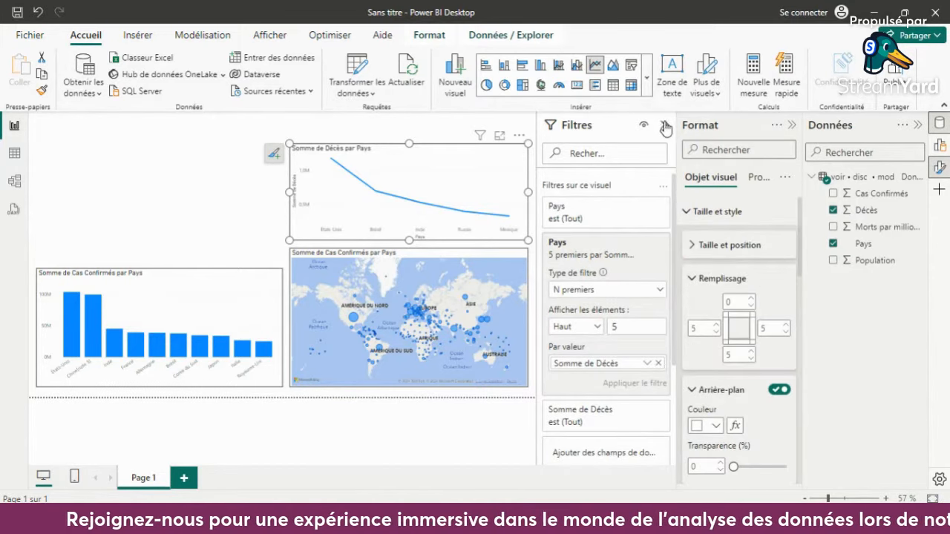
click(664, 125)
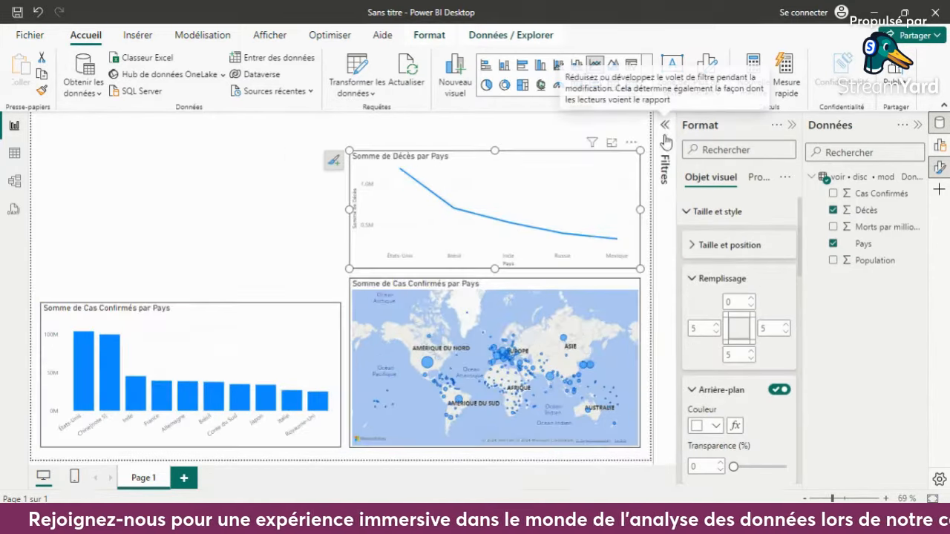
click(692, 281)
scroll(751, 331, down, 1)
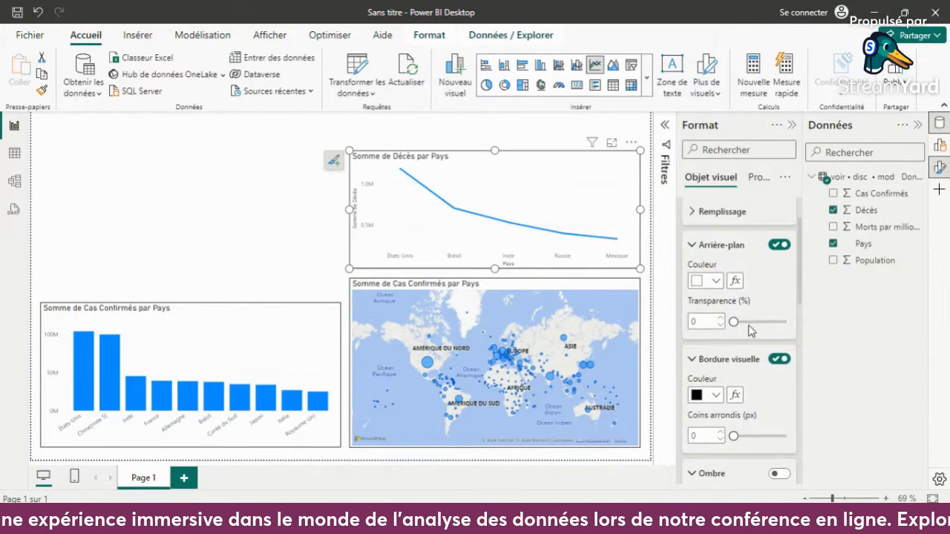
click(694, 249)
click(693, 271)
scroll(693, 287, up, 1)
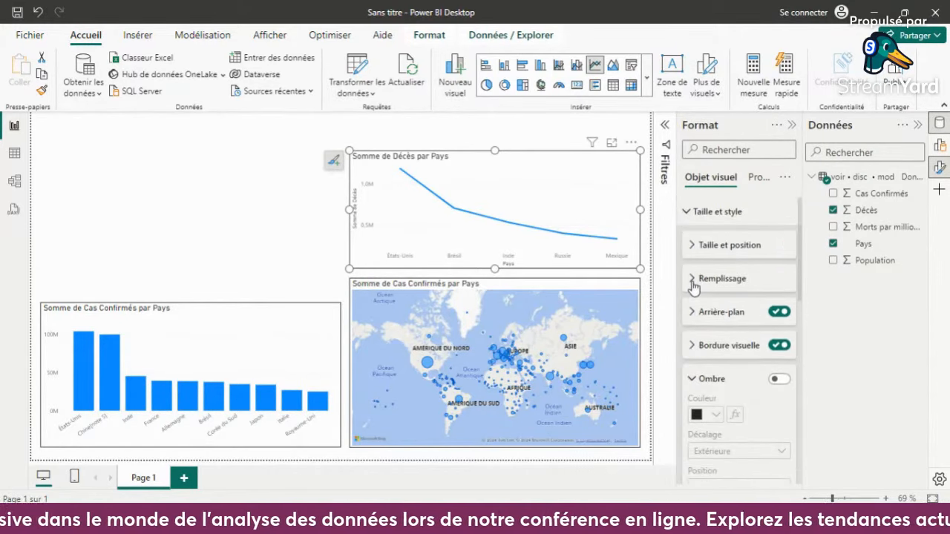
click(686, 211)
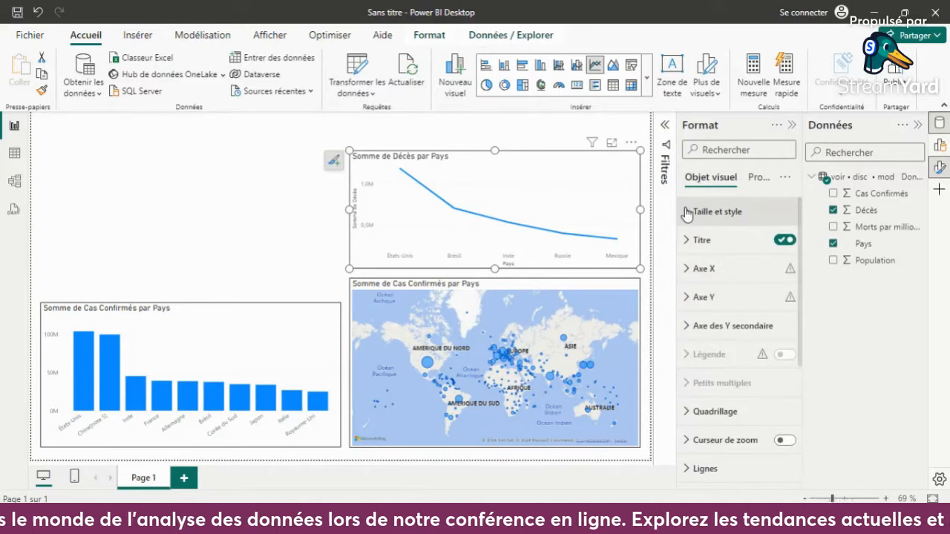
- Turn off the Axe X and Axe Y titles on the deaths line chart
click(692, 269)
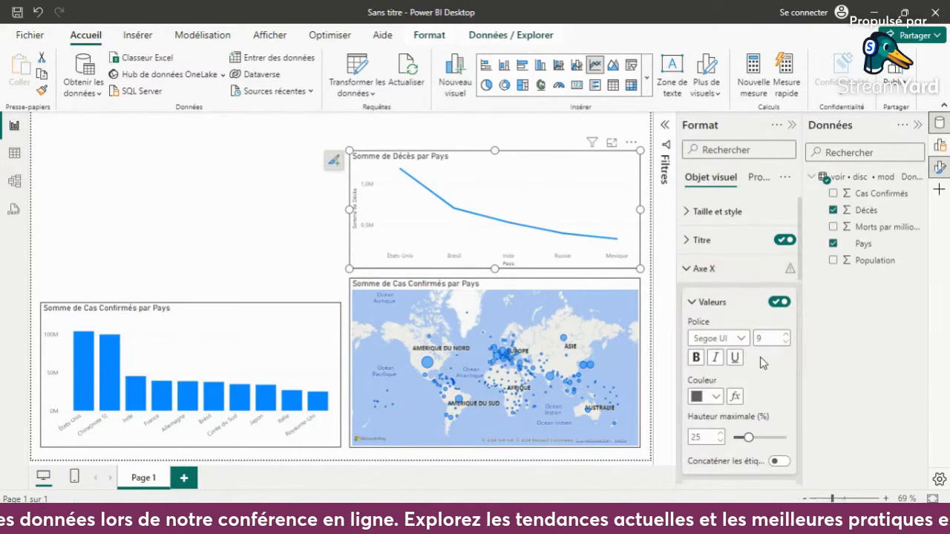
scroll(762, 362, down, 3)
click(776, 265)
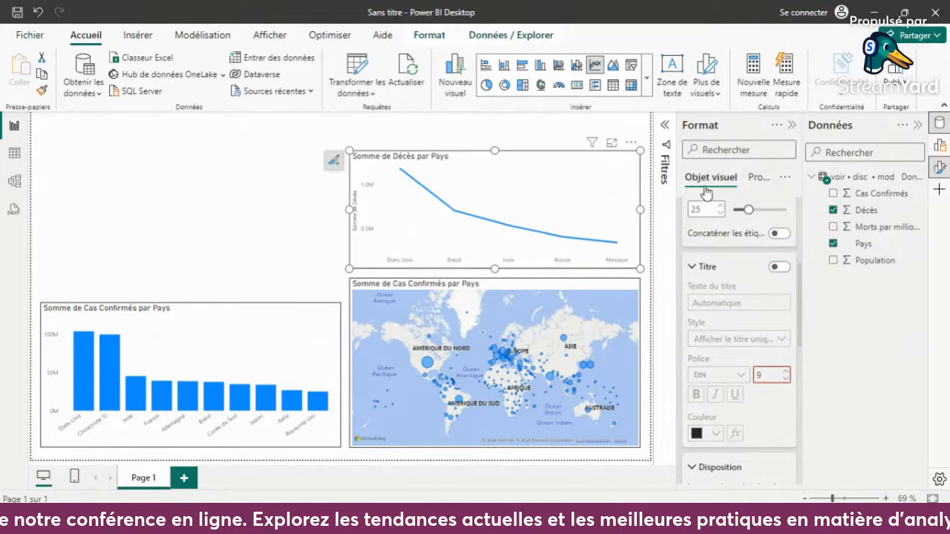
scroll(711, 234, up, 5)
click(692, 268)
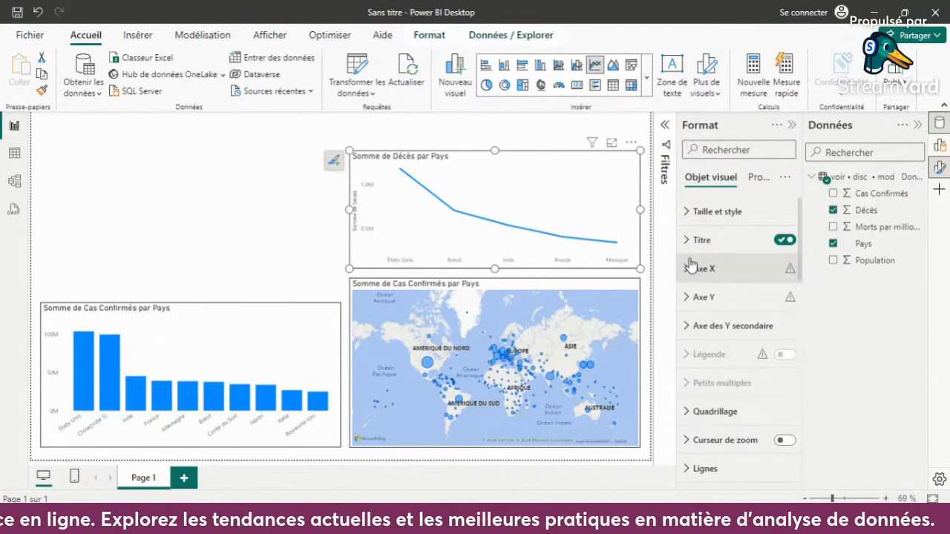
click(693, 297)
scroll(712, 334, down, 3)
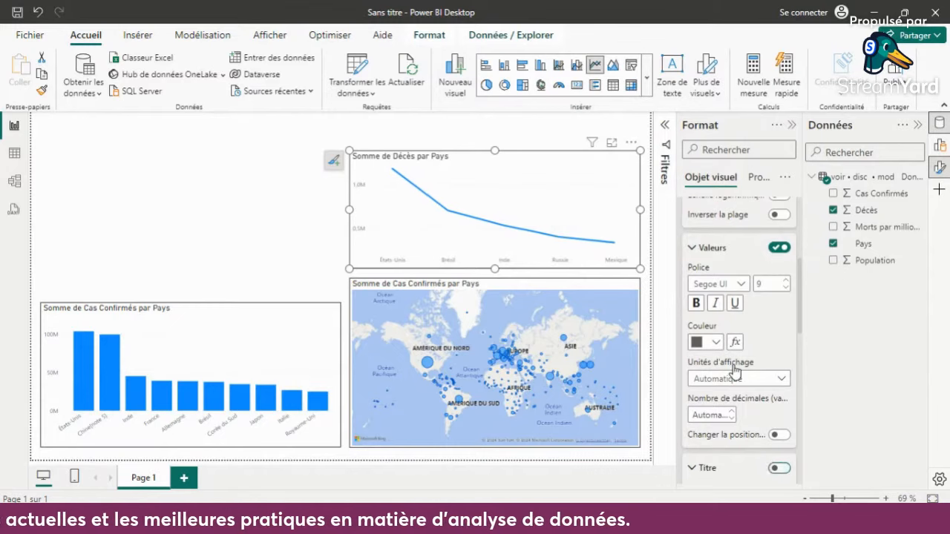
scroll(724, 338, up, 4)
click(688, 307)
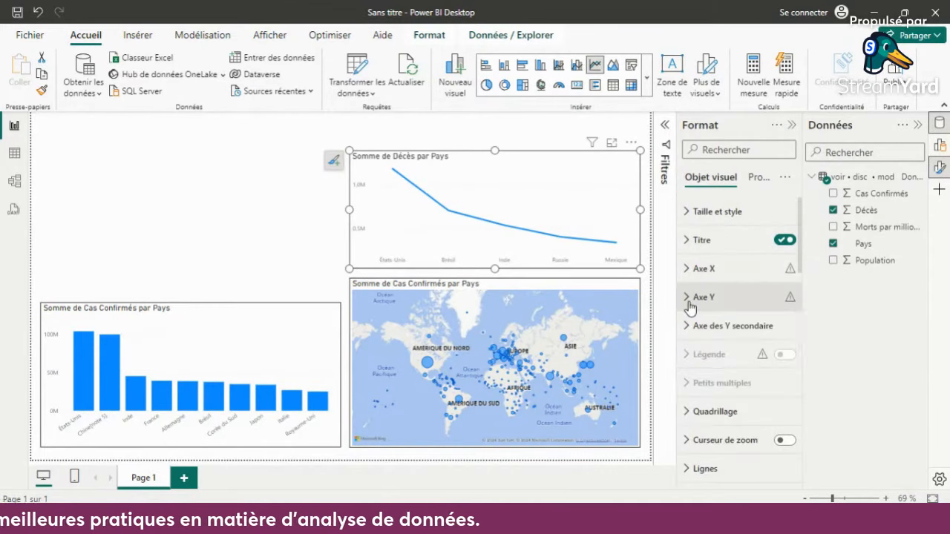
- Try combined line-and-column and area versions of the deaths chart, return it to Graphique en courbes, and deselect it
click(577, 66)
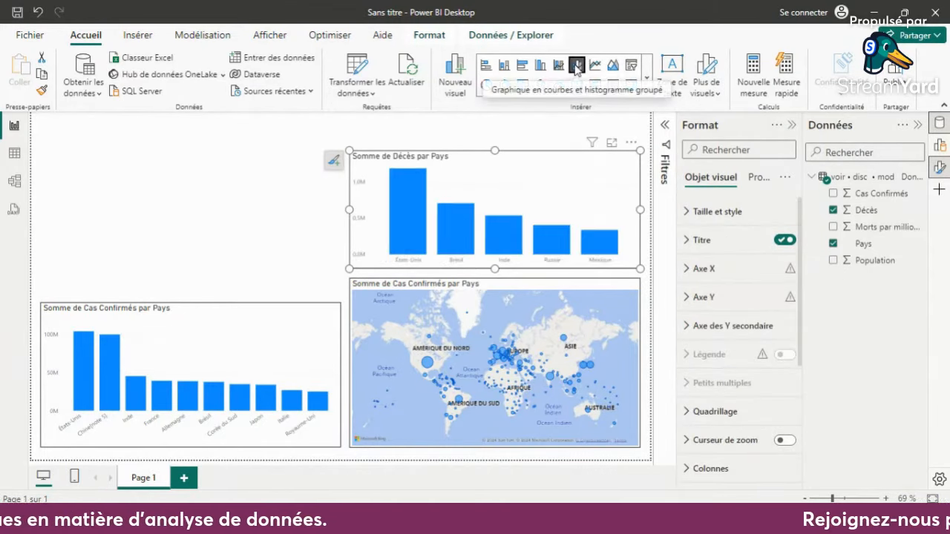
click(560, 67)
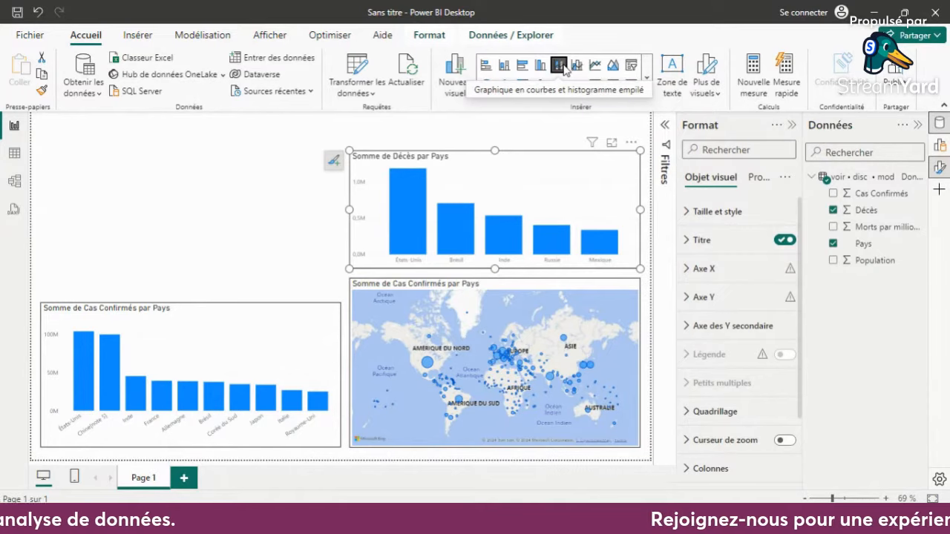
click(595, 66)
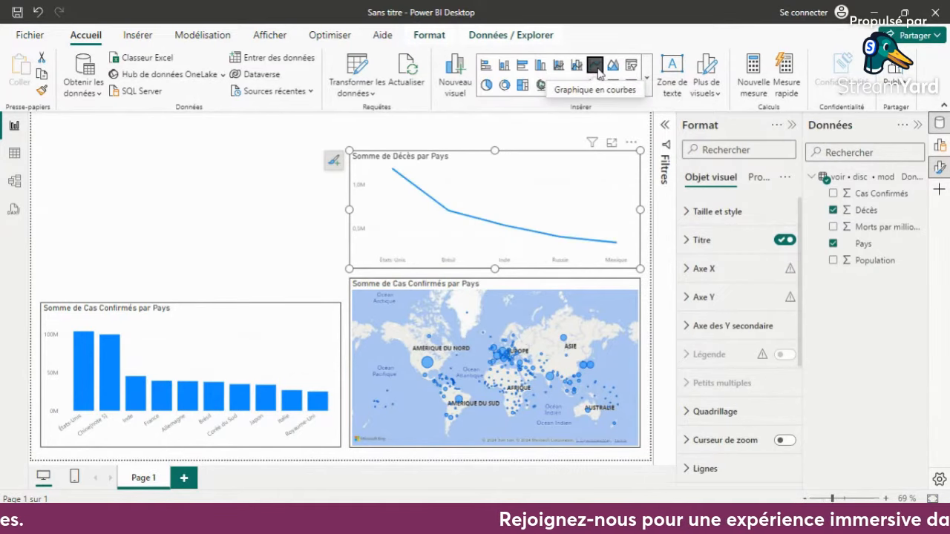
click(612, 66)
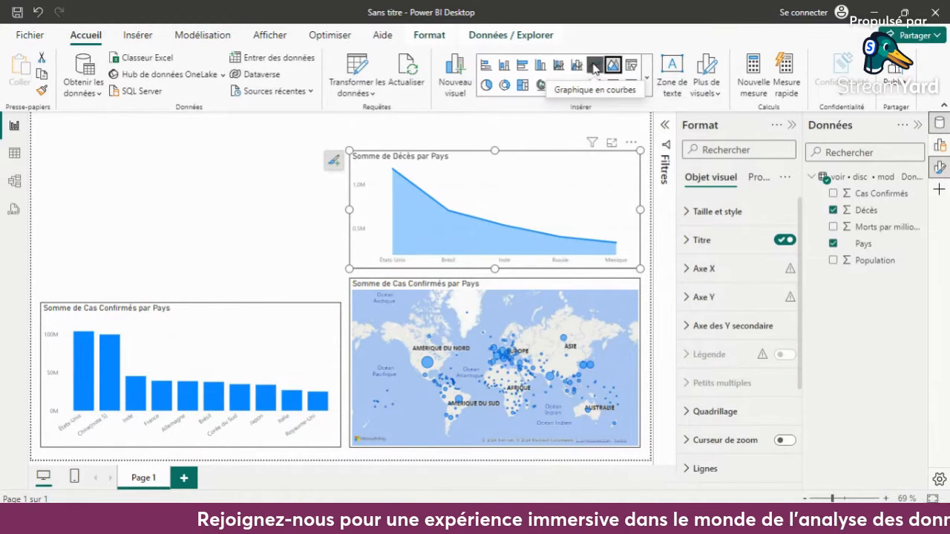
click(595, 66)
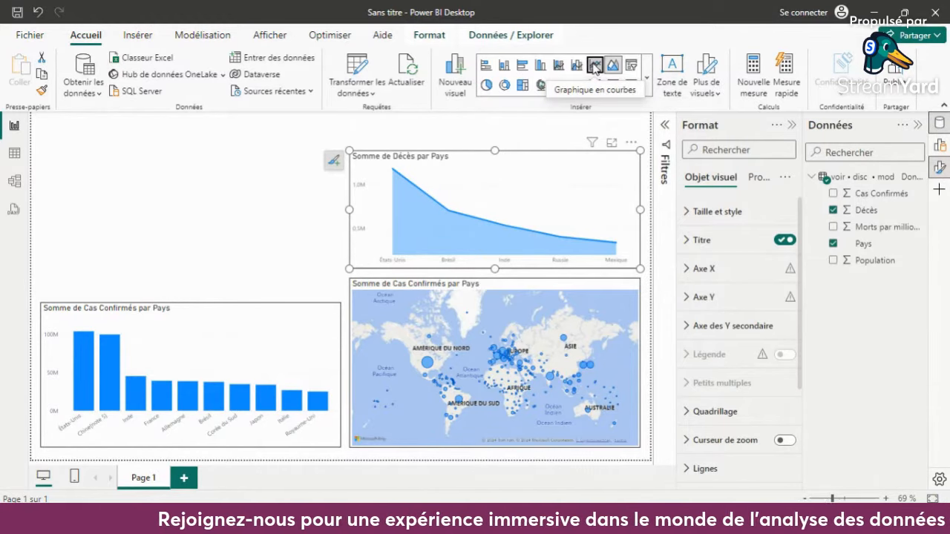
click(466, 131)
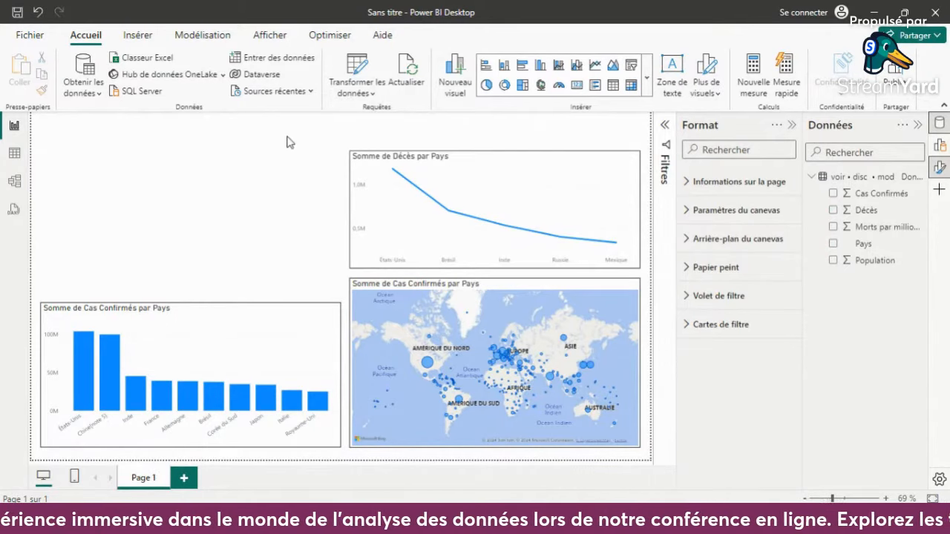
- Insert a rectangle shape and resize it into a thin banner spanning the full width of the page's top edge
click(138, 35)
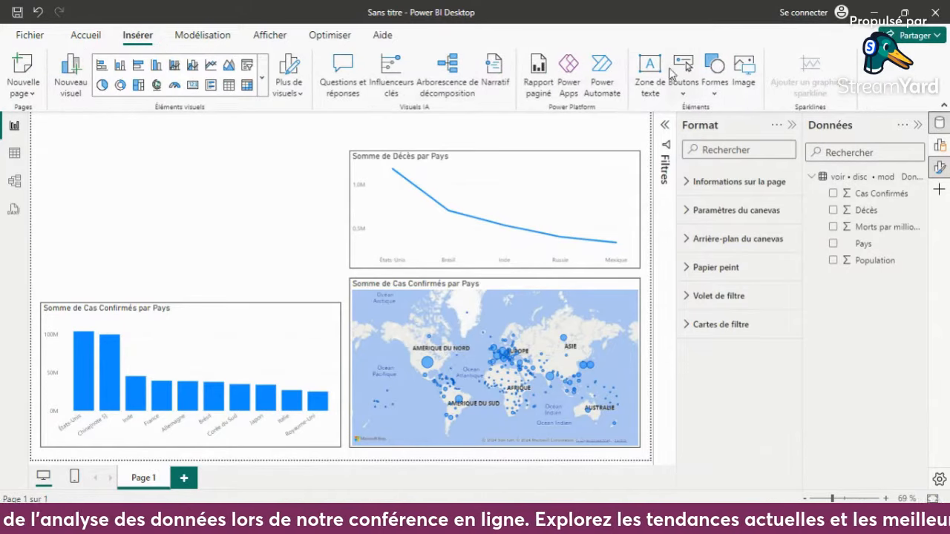
click(714, 71)
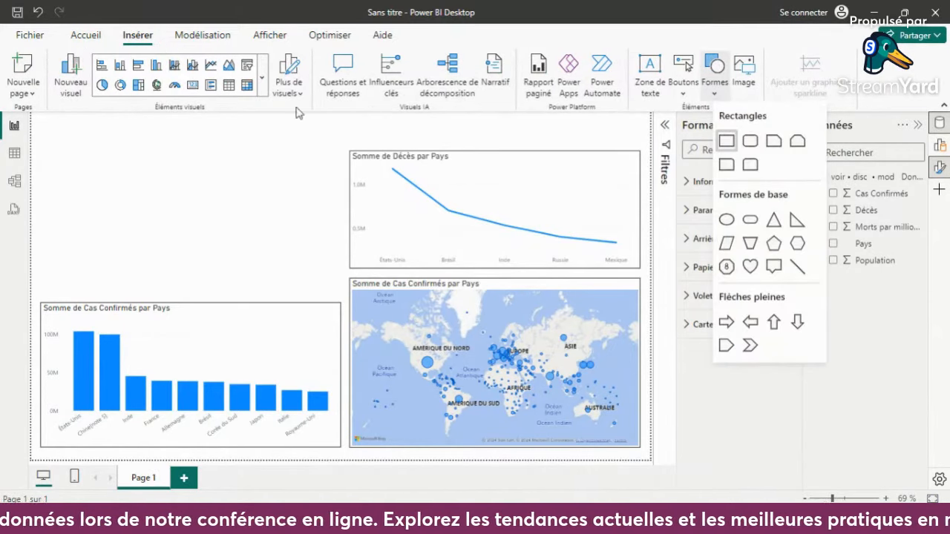
drag(71, 160, 92, 138)
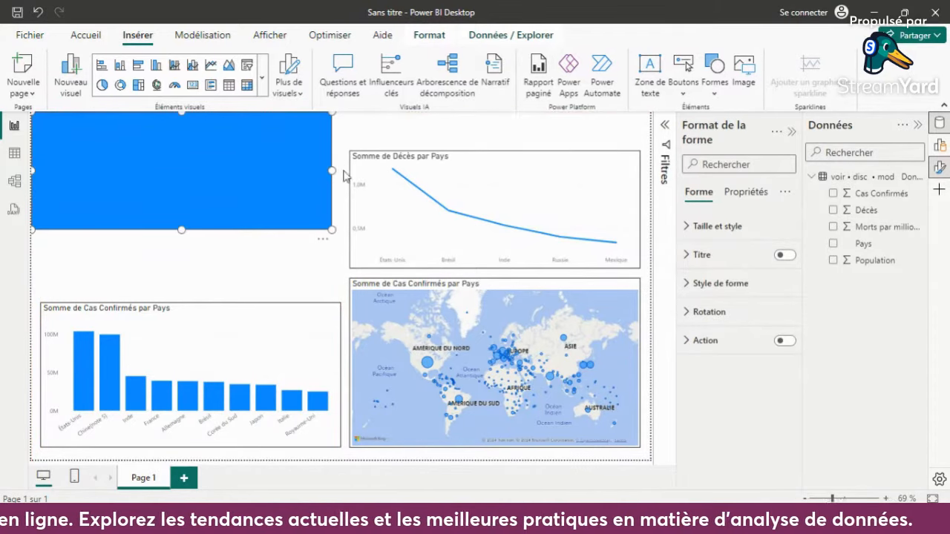
drag(333, 170, 656, 194)
drag(341, 227, 360, 145)
click(195, 178)
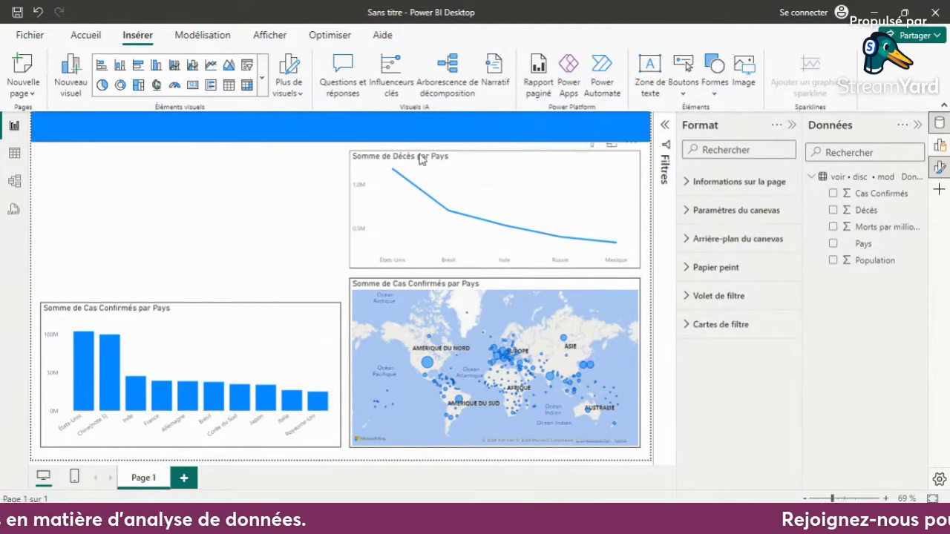
- Resize the deaths line chart to fill the space between the blue banner and the map, leaving small gaps, and deselect it
click(471, 157)
drag(497, 149, 497, 141)
drag(496, 269, 497, 273)
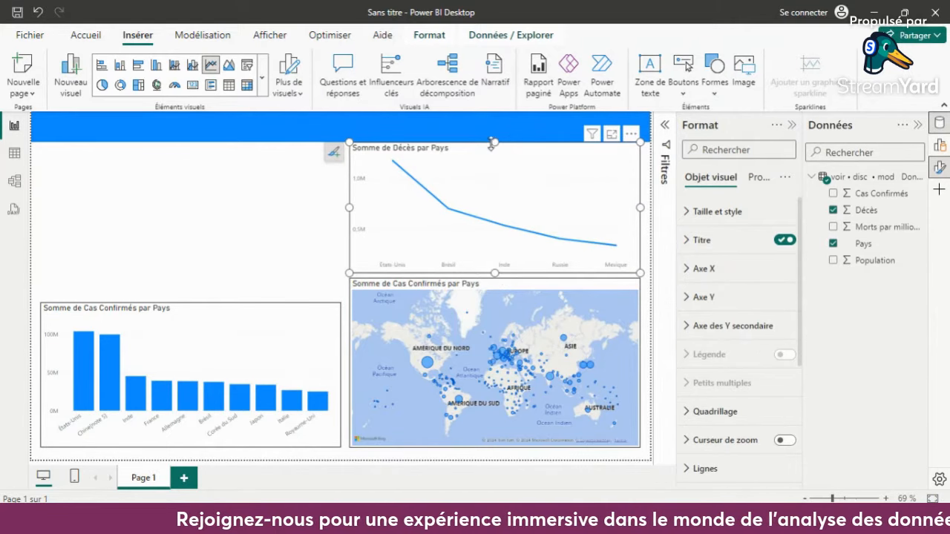
drag(493, 143, 494, 147)
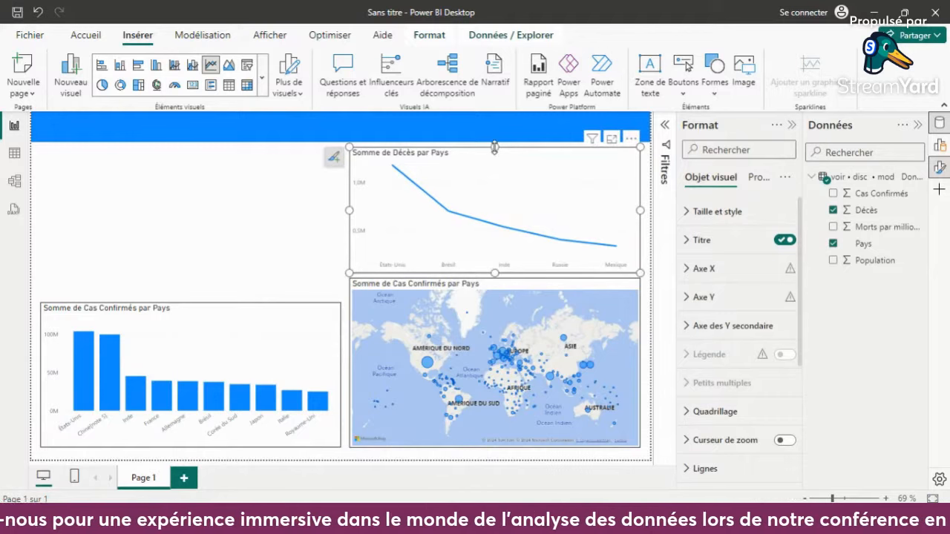
click(238, 212)
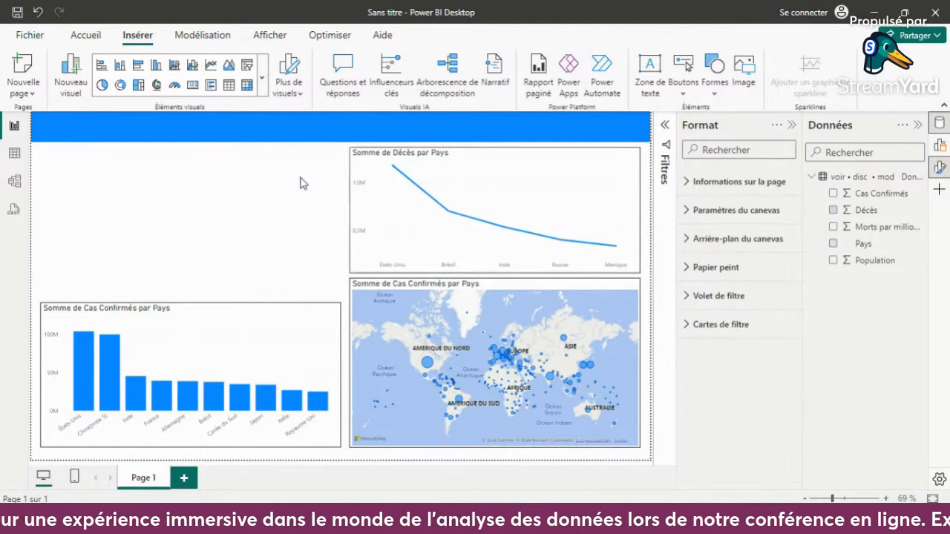
- Add a text box reading "Analyse des données du covid19 des pays du monde" and reduce its height to a single title strip
click(651, 80)
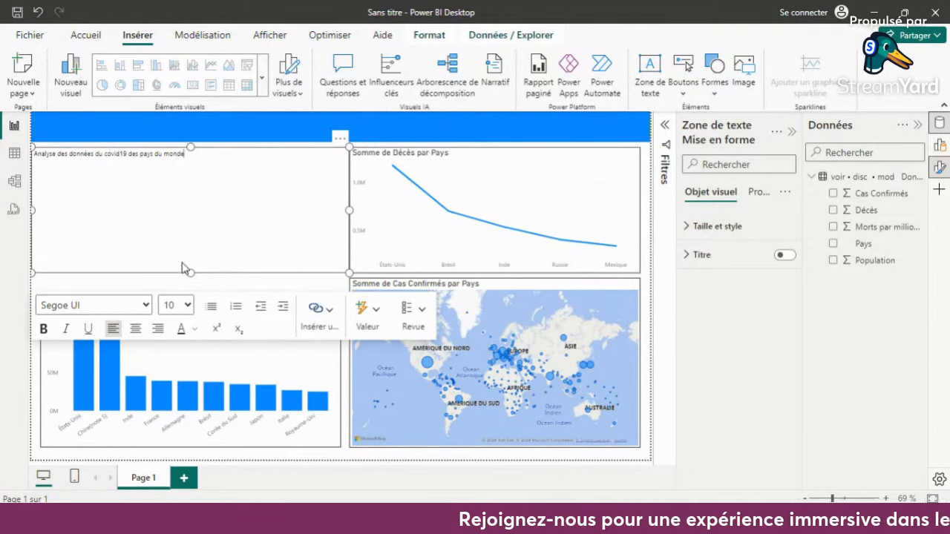
drag(190, 272, 36, 153)
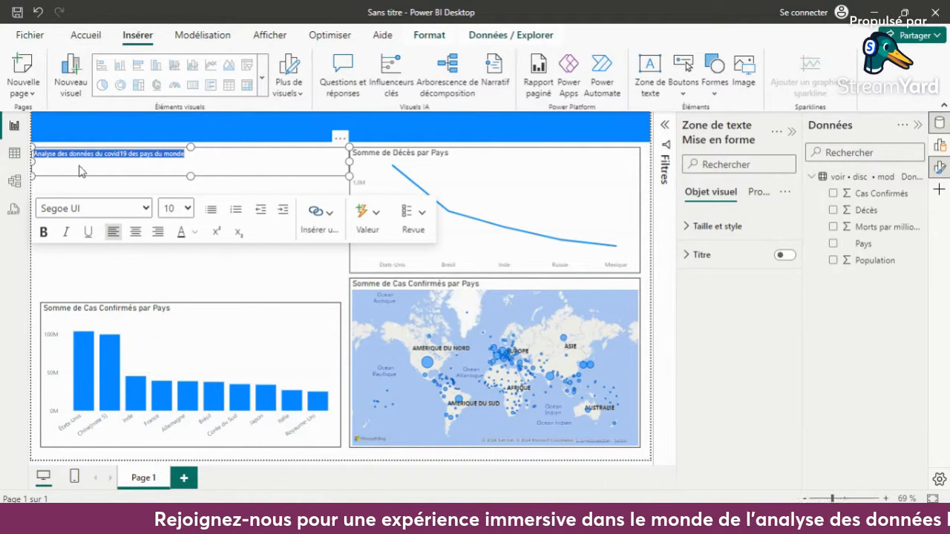
- Make the title text in the text box bold and set its font size to 24
click(43, 232)
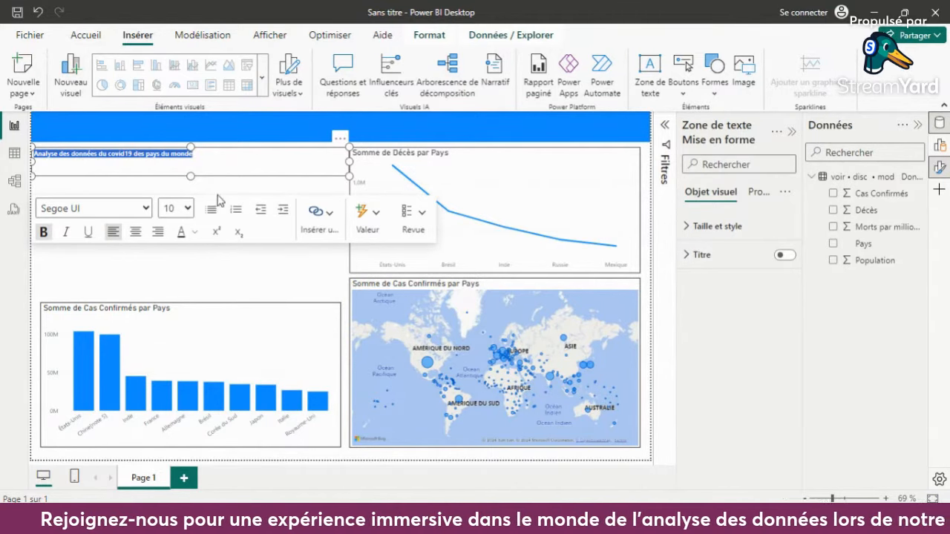
click(179, 211)
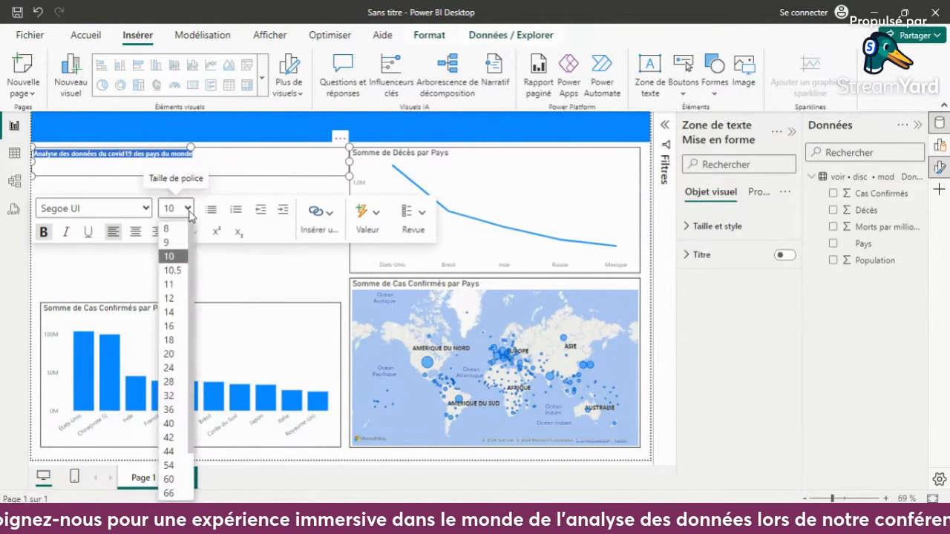
click(173, 370)
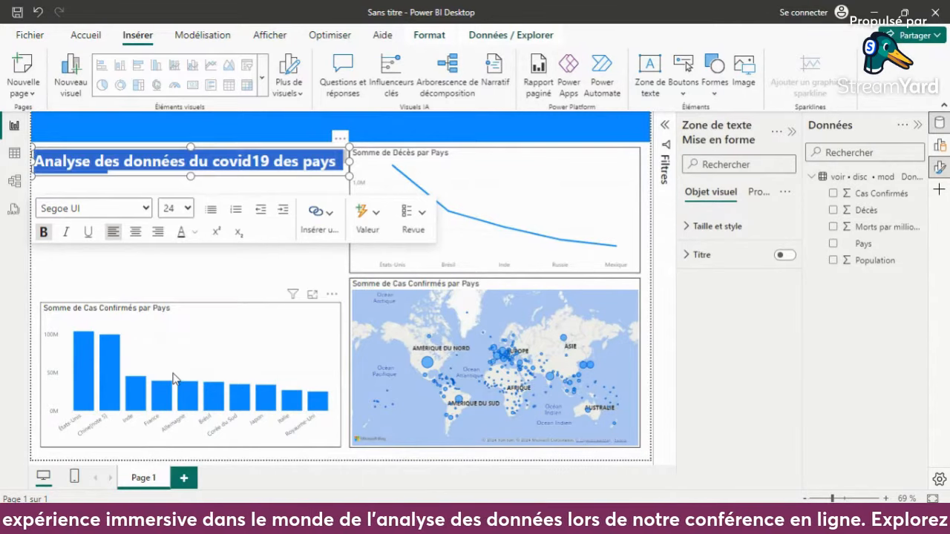
click(183, 207)
click(184, 380)
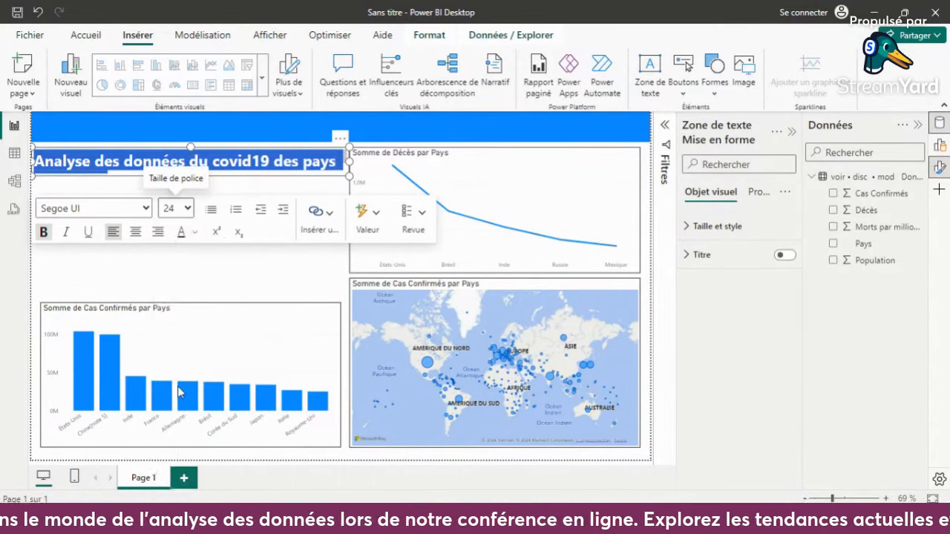
- Widen the title text box so the text fits on one line at font size 28, and turn off its background
drag(351, 161, 490, 159)
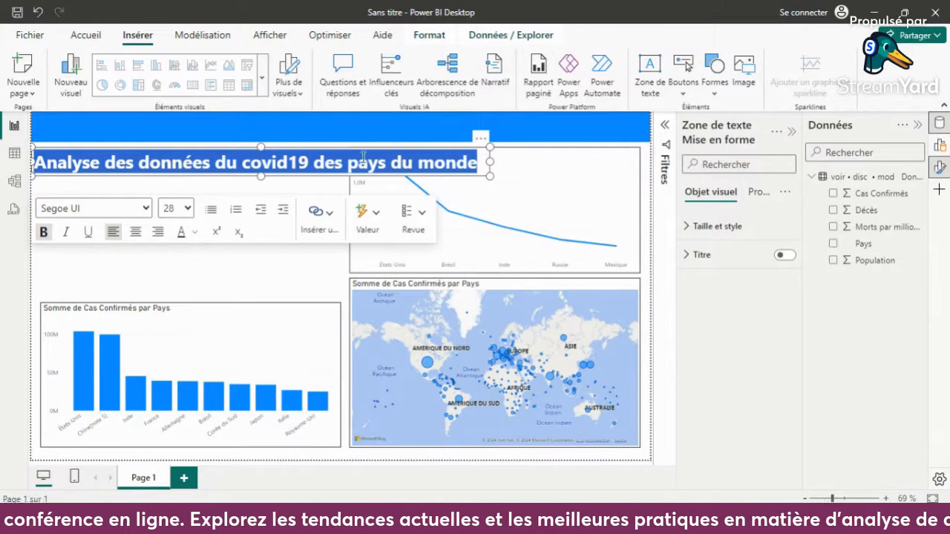
click(745, 224)
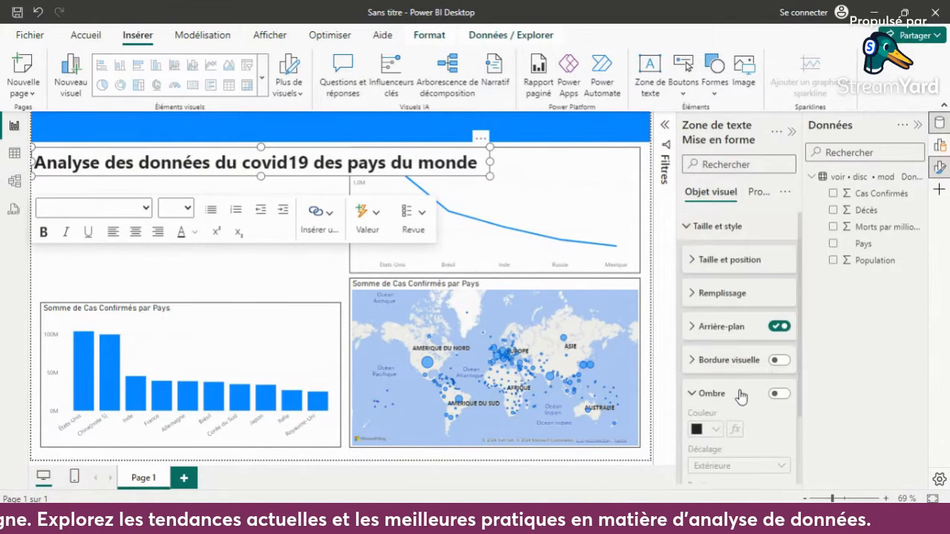
click(779, 327)
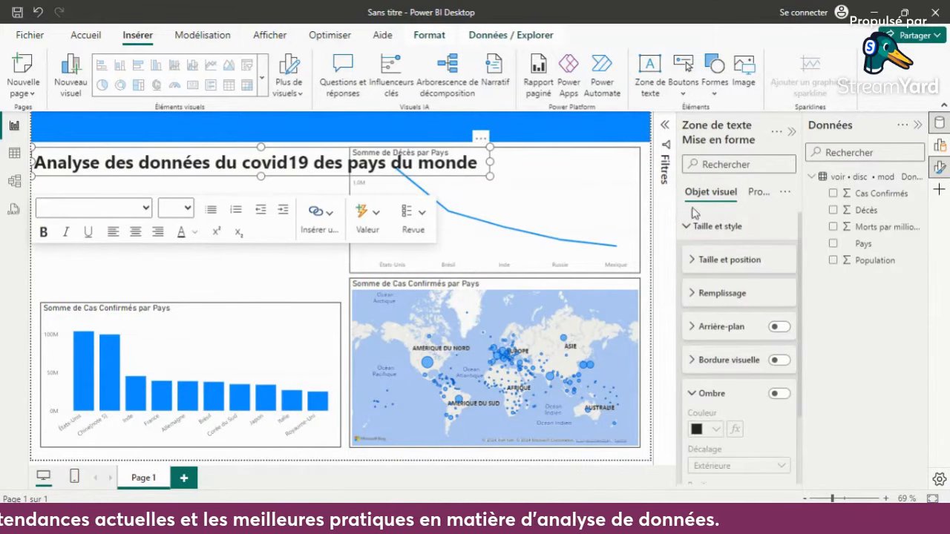
click(694, 214)
- Colour the whole title text white, move the text box onto the centre of the blue banner and deselect it
drag(479, 162, 261, 162)
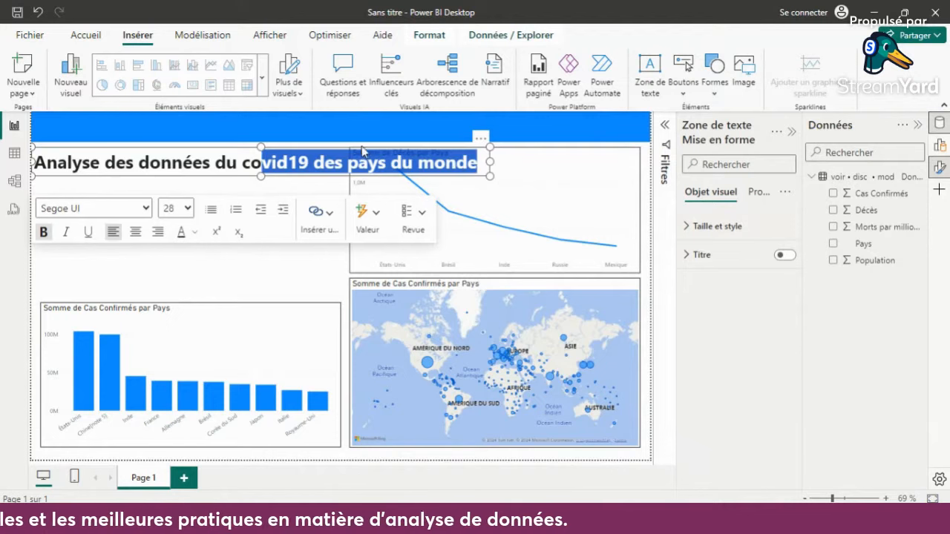
drag(362, 151, 56, 162)
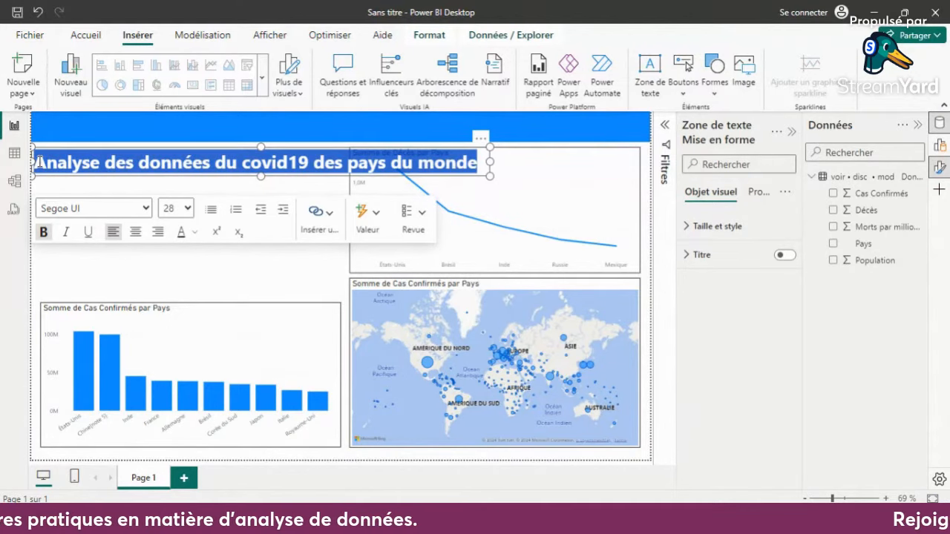
click(193, 232)
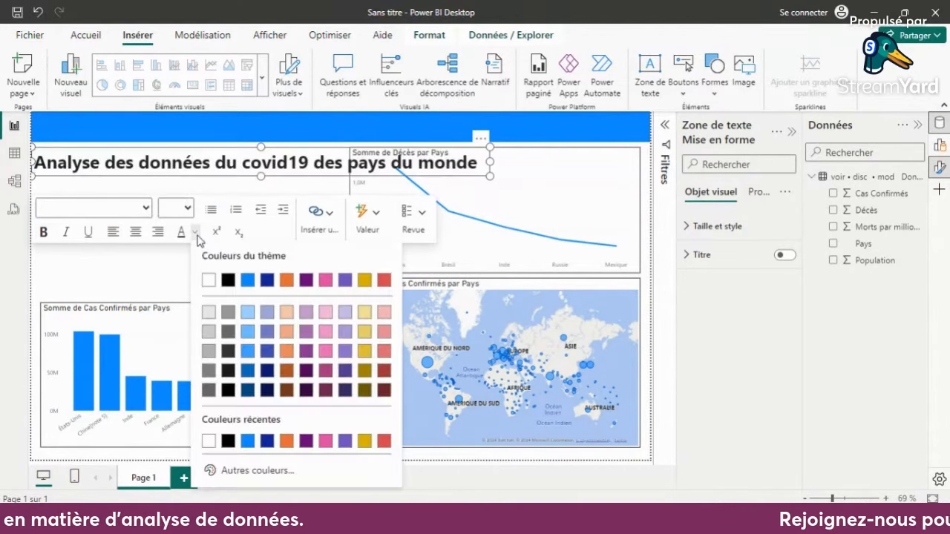
click(210, 279)
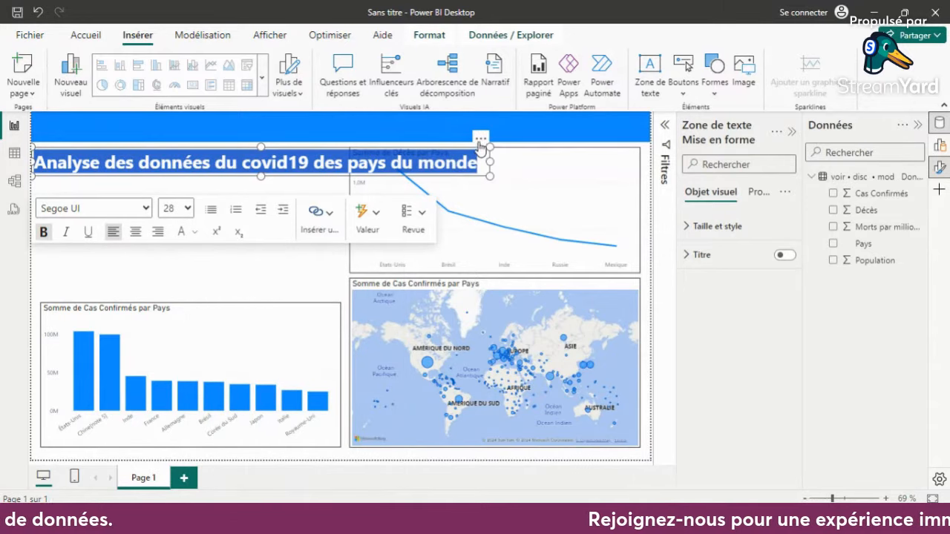
drag(483, 140, 524, 123)
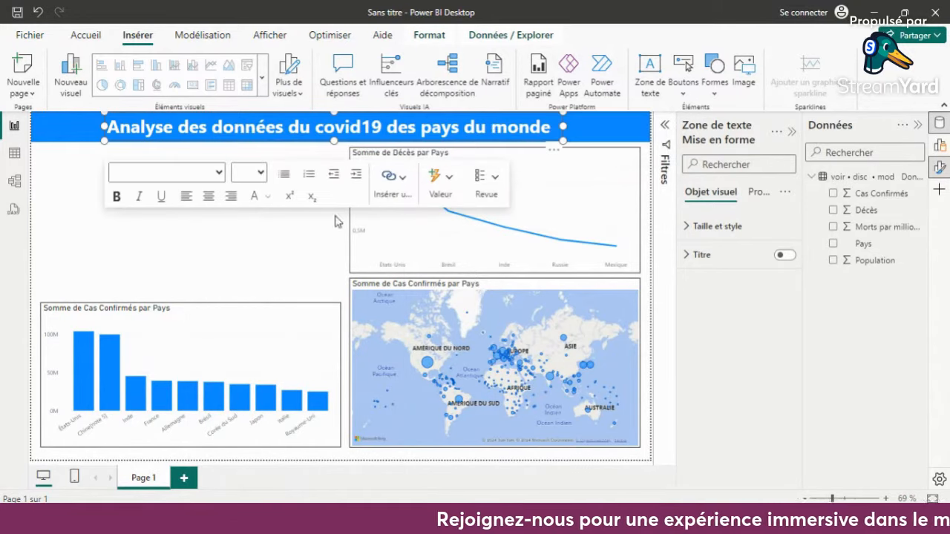
click(239, 267)
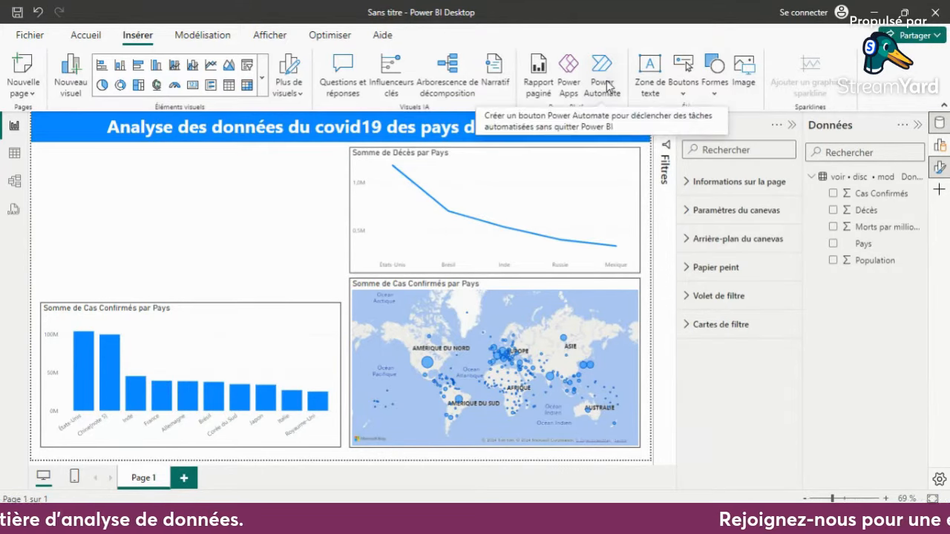
- Insert a slicer under the banner, reduce its height to a single-row strip and fill it with the Pays field
click(247, 64)
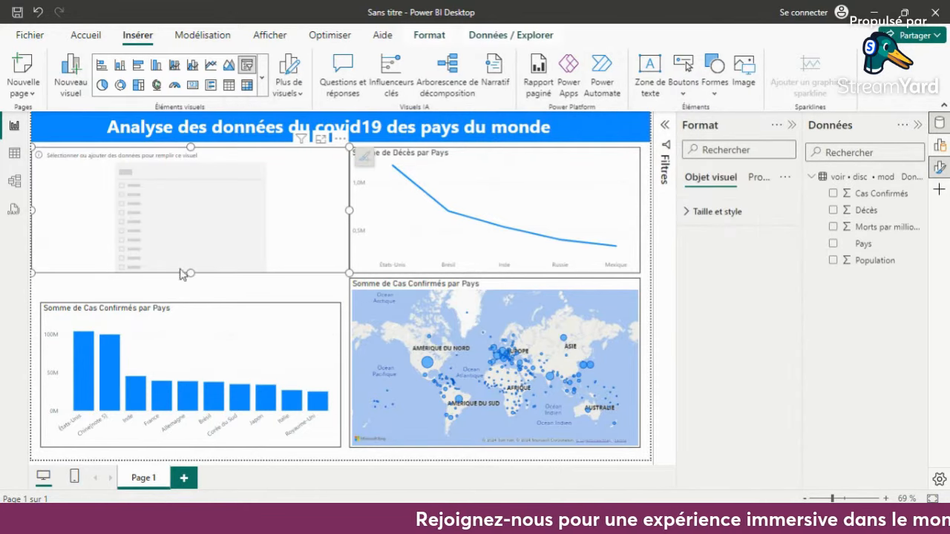
drag(191, 273, 229, 173)
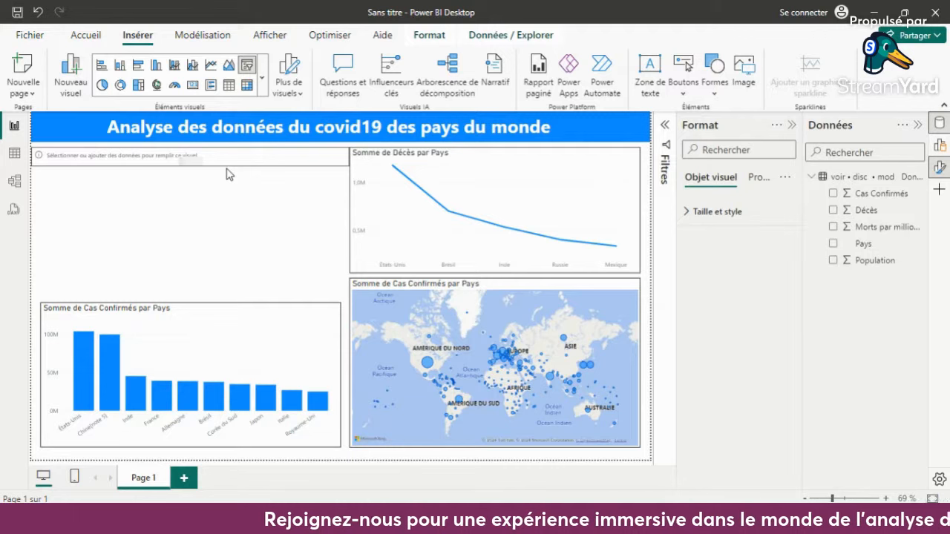
click(833, 245)
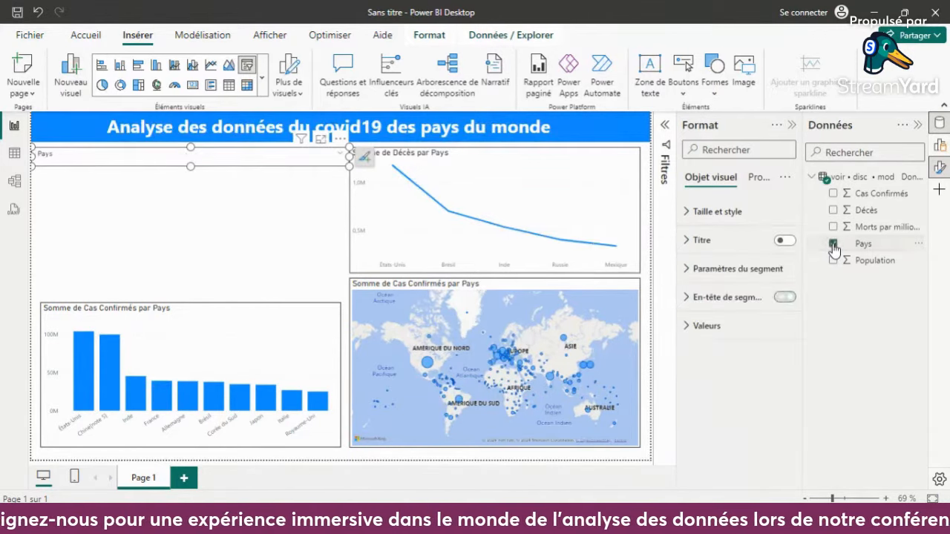
- Set the Pays slicer's style to Vignette and deselect it
click(706, 269)
click(719, 344)
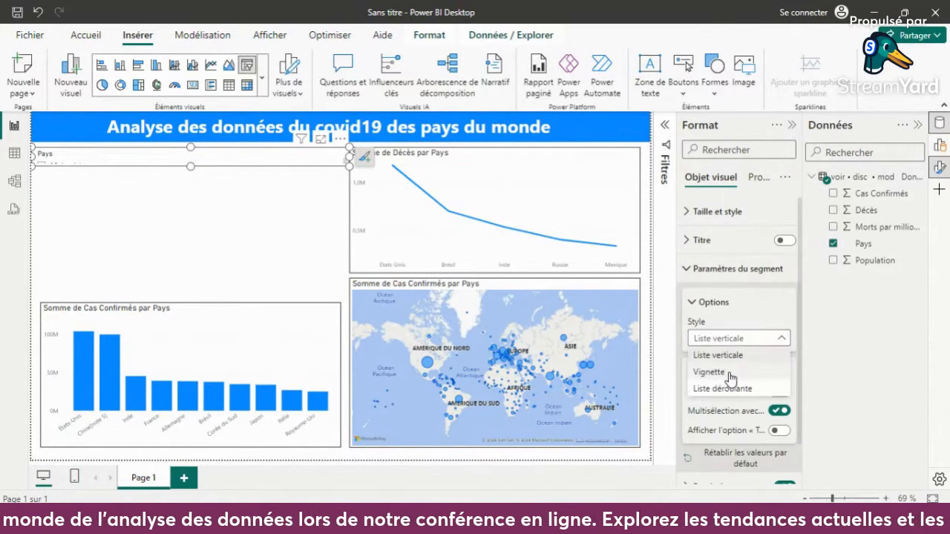
click(726, 371)
click(307, 197)
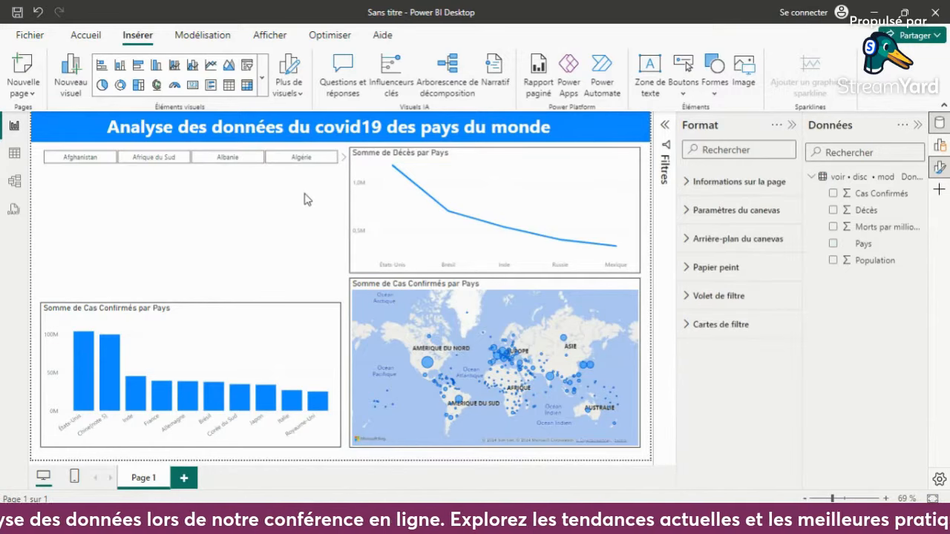
- Test the country slicer by filtering the visuals on Afghanistan and on Albanie, clearing the selection after each one
click(90, 159)
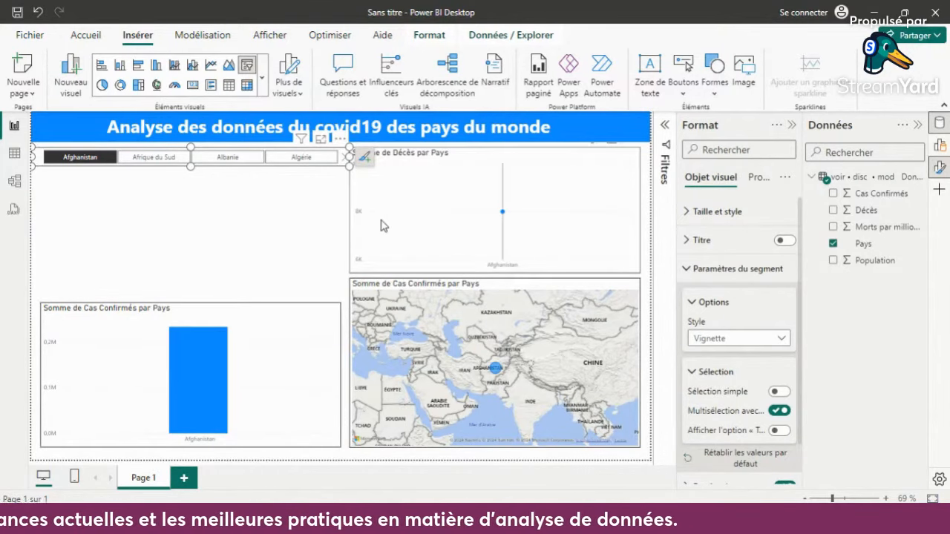
mouse_move(402, 222)
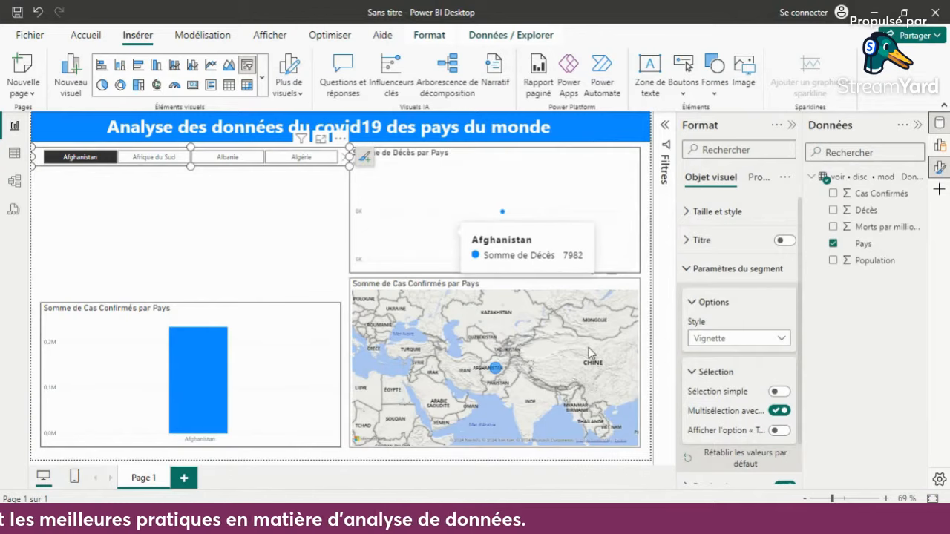
click(104, 160)
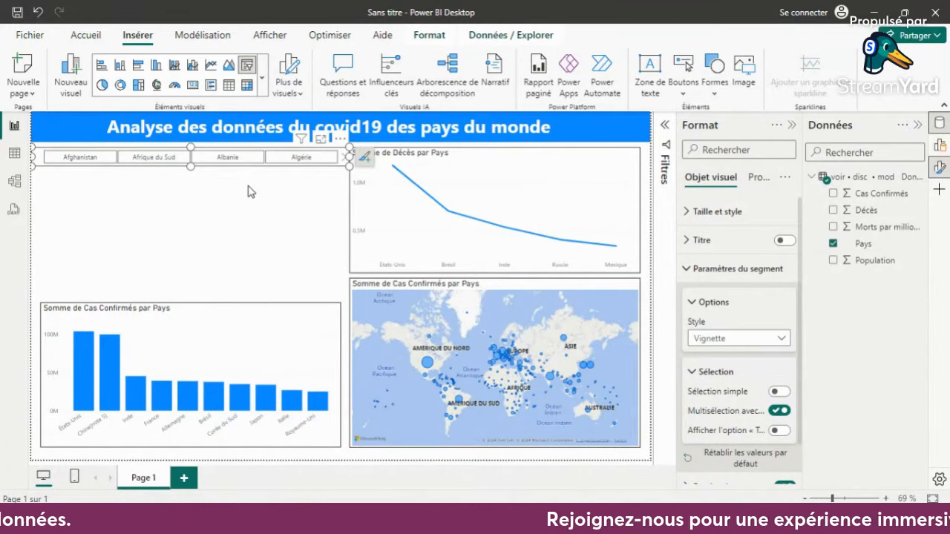
click(217, 195)
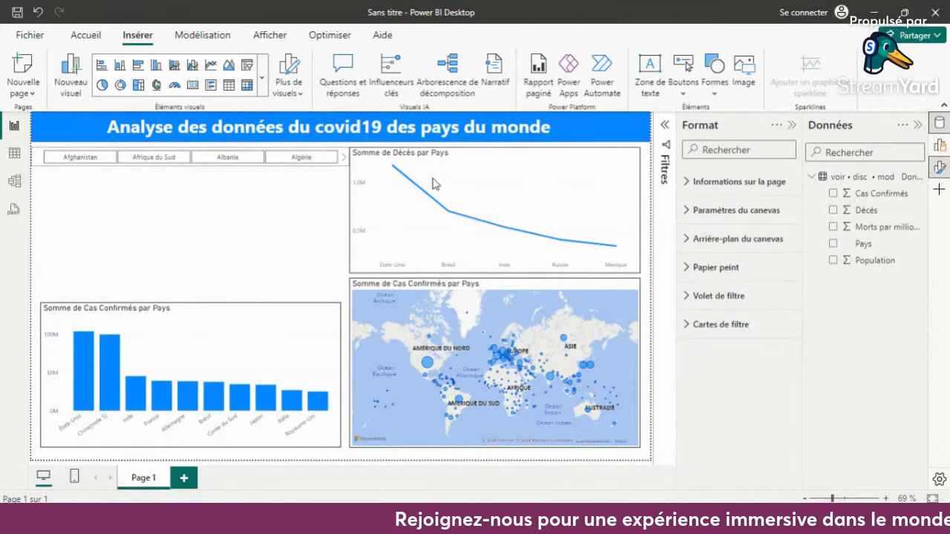
click(229, 165)
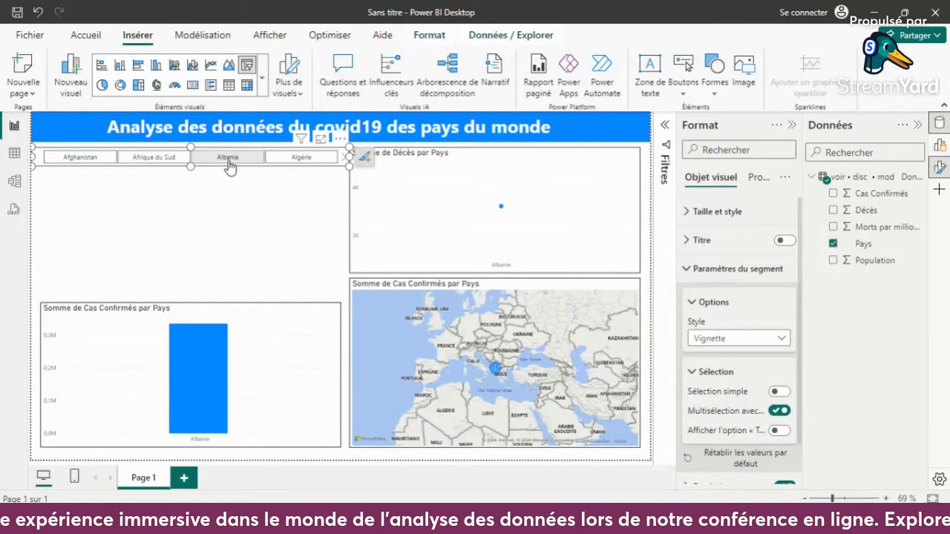
click(229, 164)
click(265, 240)
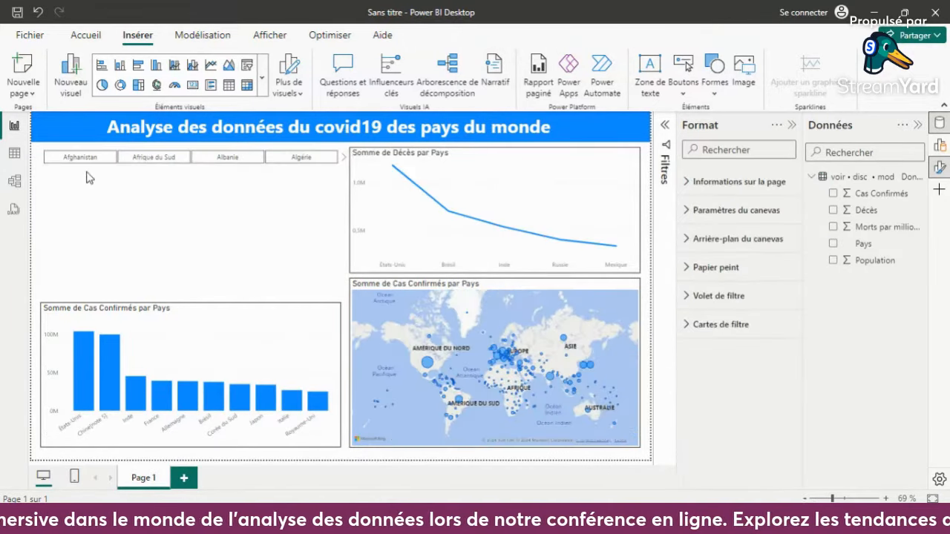
- Turn on the visual border of the Pays slicer and deselect it
click(42, 157)
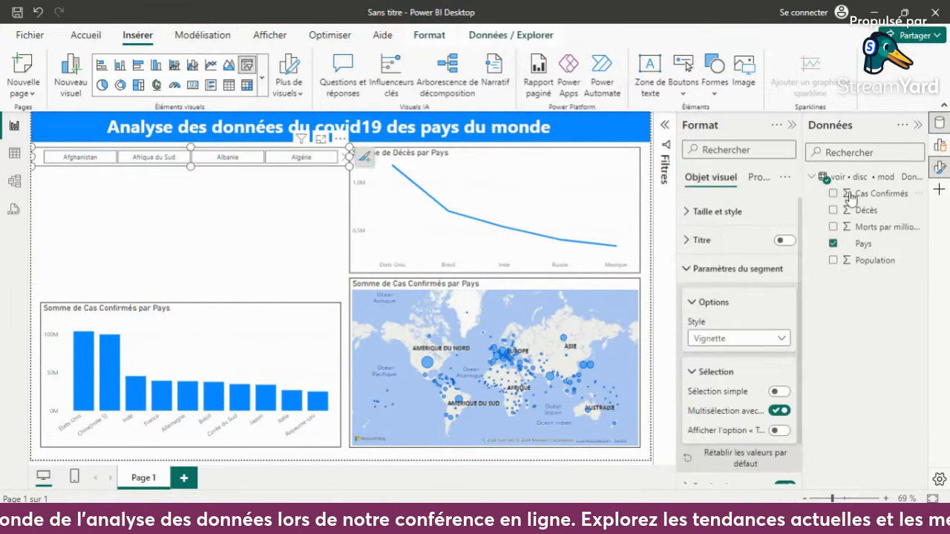
click(764, 212)
click(777, 312)
scroll(769, 342, down, 3)
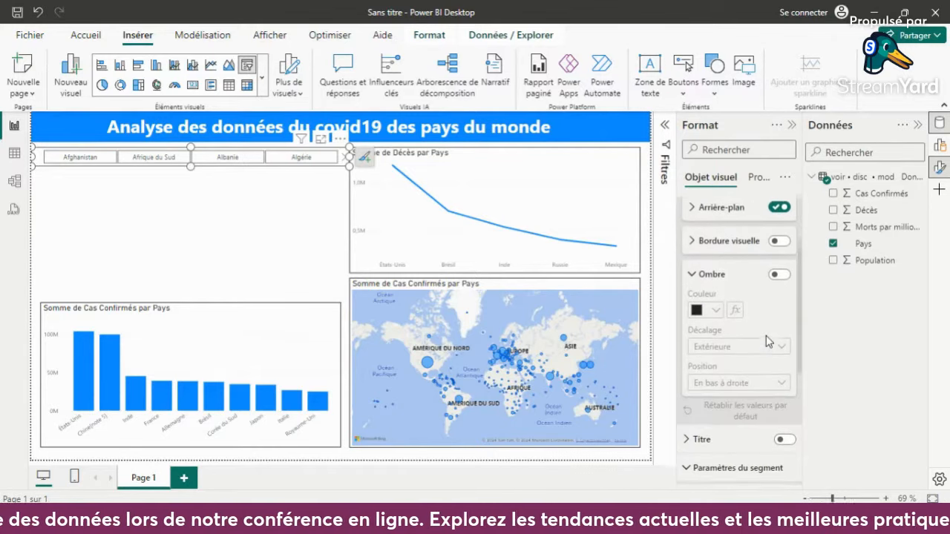
click(781, 239)
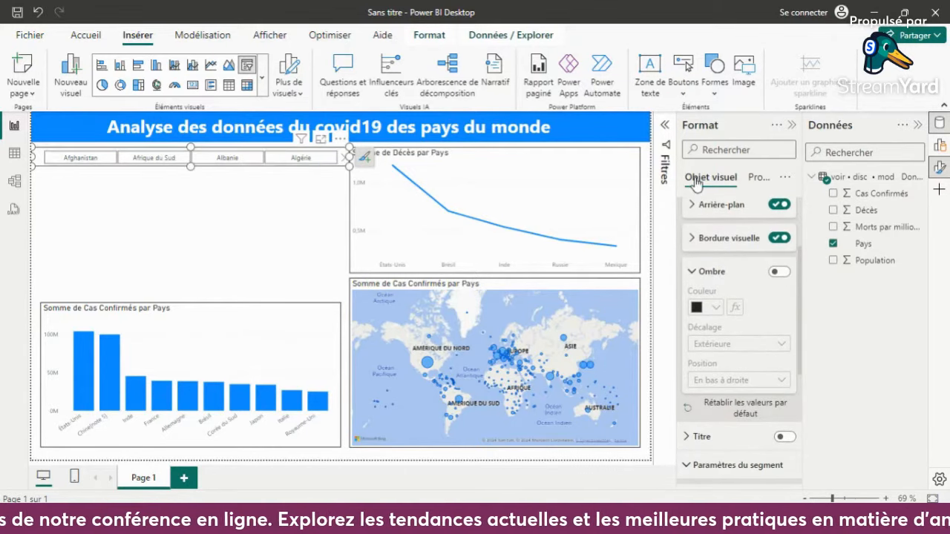
click(696, 208)
click(328, 214)
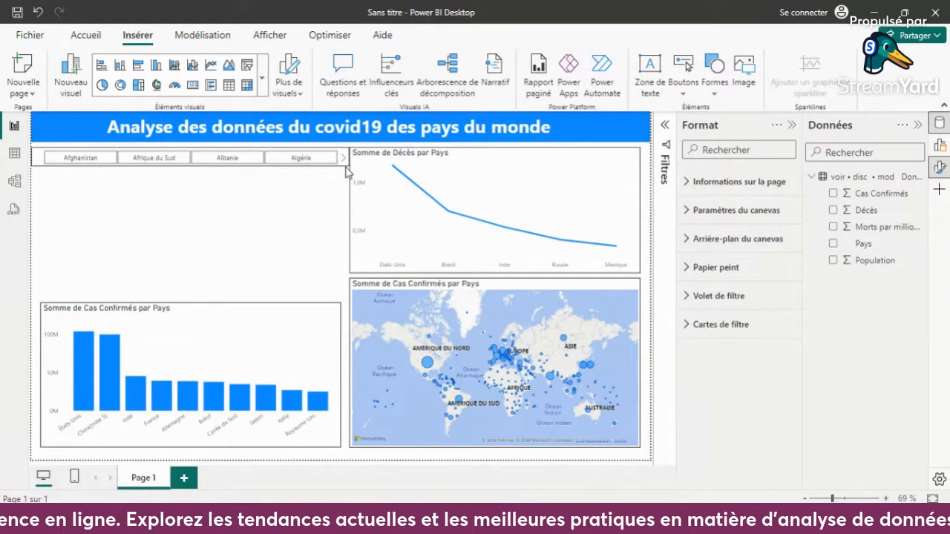
- Narrow the Pays slicer on both sides so its edges line up with the column chart below, and deselect it
drag(345, 169, 342, 155)
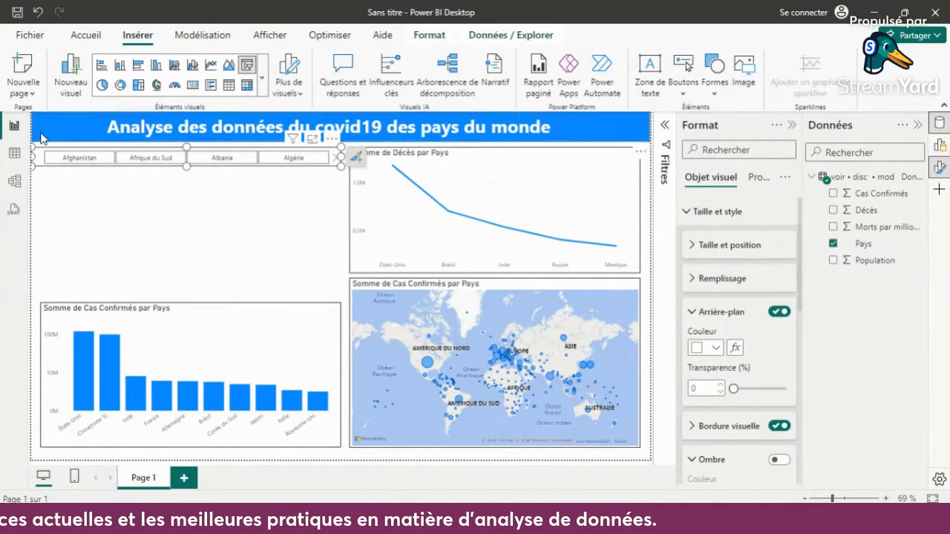
drag(35, 156, 44, 157)
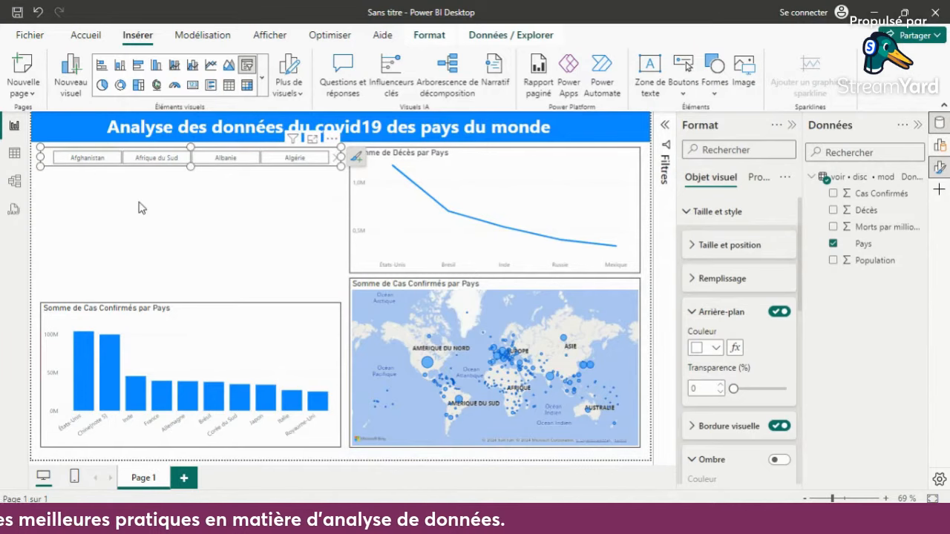
click(141, 208)
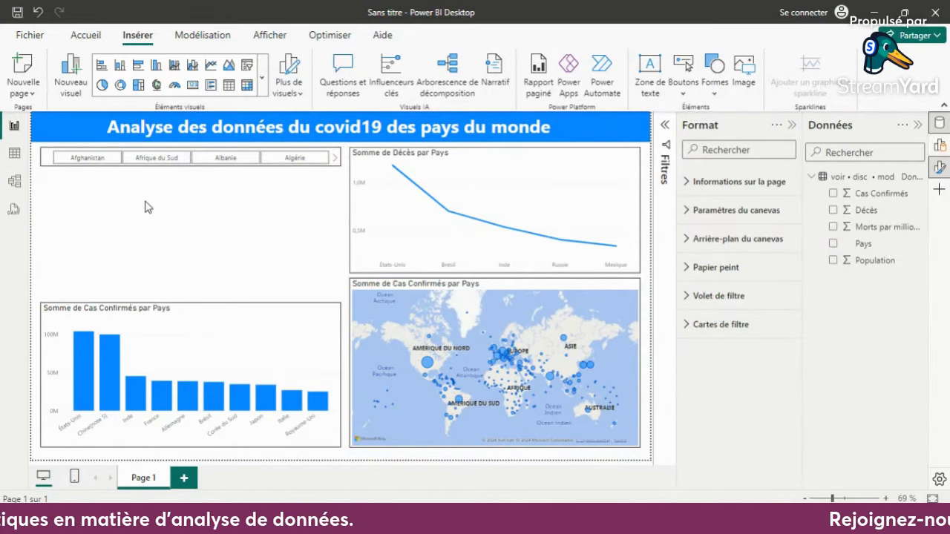
- Add a card showing the sum of Décès and reduce its height, leaving a small gap below the slicer
click(832, 211)
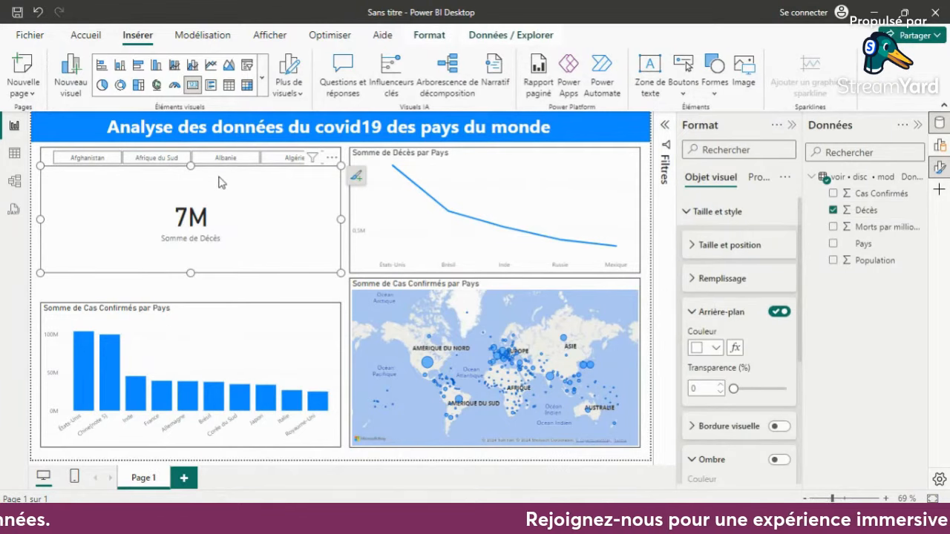
mouse_move(193, 167)
mouse_down()
mouse_move(193, 193)
mouse_move(192, 173)
mouse_up()
drag(206, 273, 207, 221)
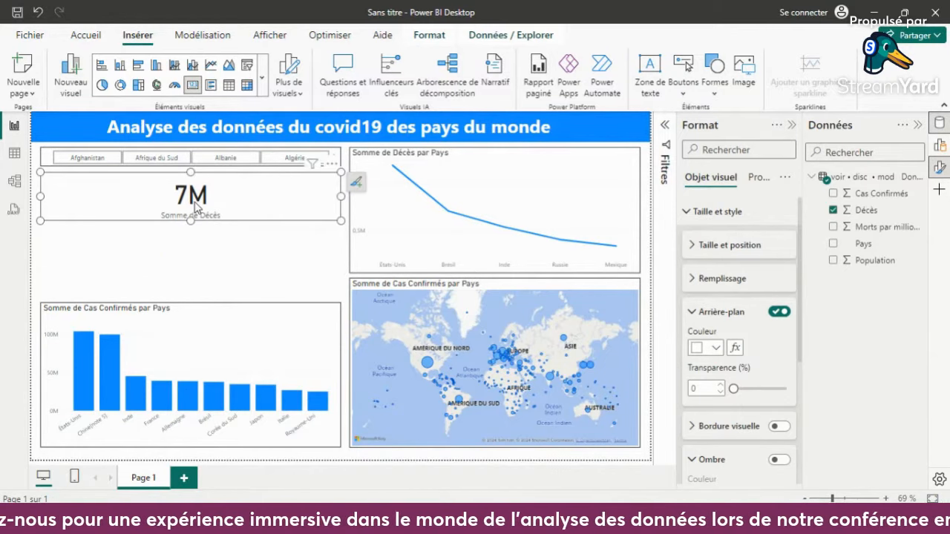
- Set the font size of the deaths card's value to 15 and deselect the card
click(197, 208)
click(197, 208)
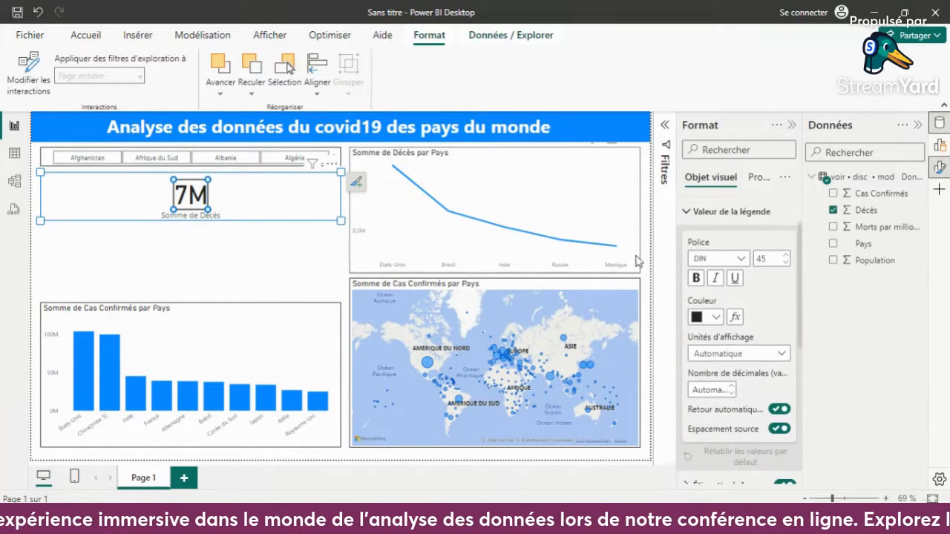
text(15)
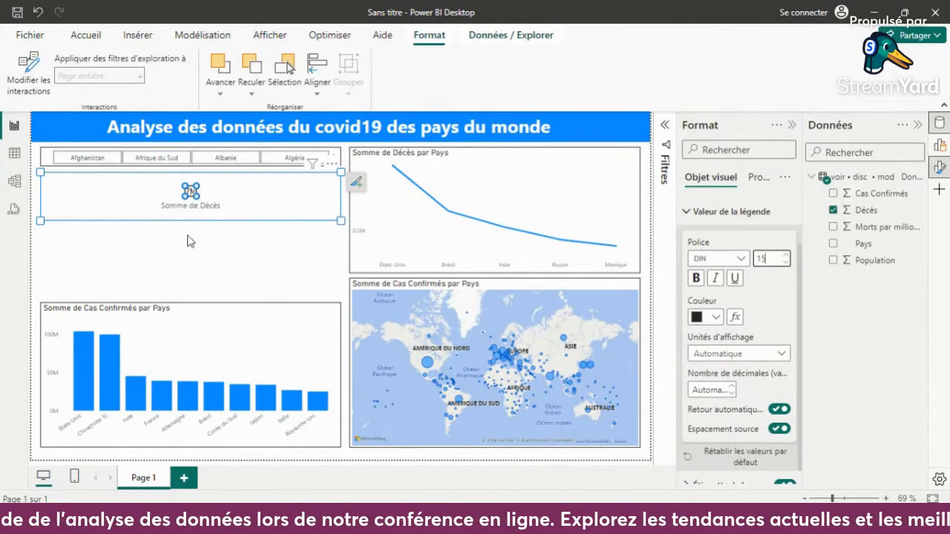
click(300, 236)
- Shrink the deaths card to a small box about a quarter of the slicer's width, and select it for formatting
click(339, 196)
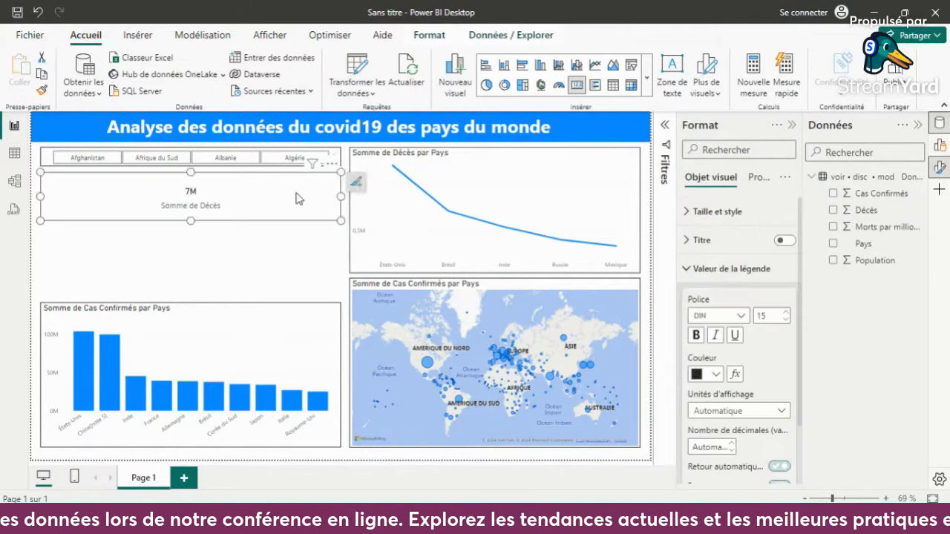
drag(339, 196, 120, 188)
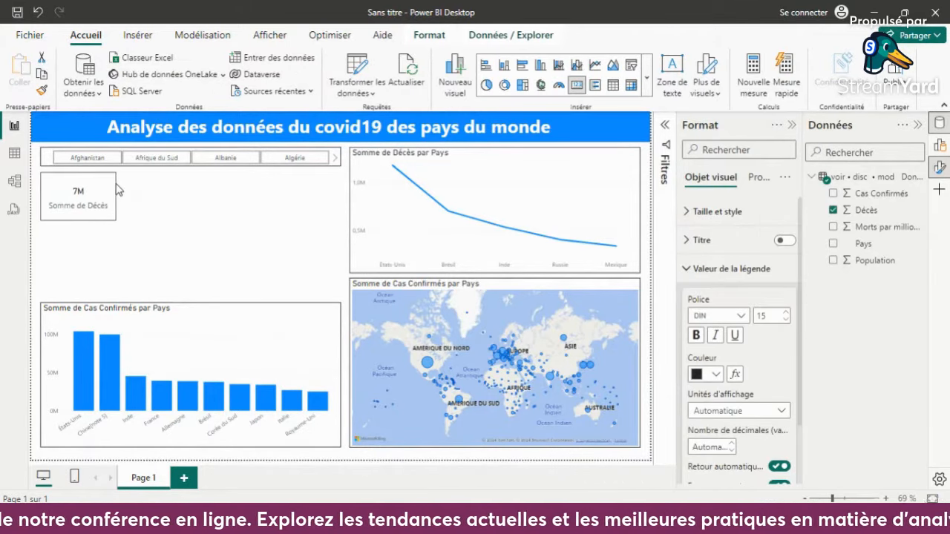
mouse_move(80, 220)
mouse_down()
mouse_move(80, 192)
mouse_move(80, 213)
mouse_move(80, 205)
mouse_up()
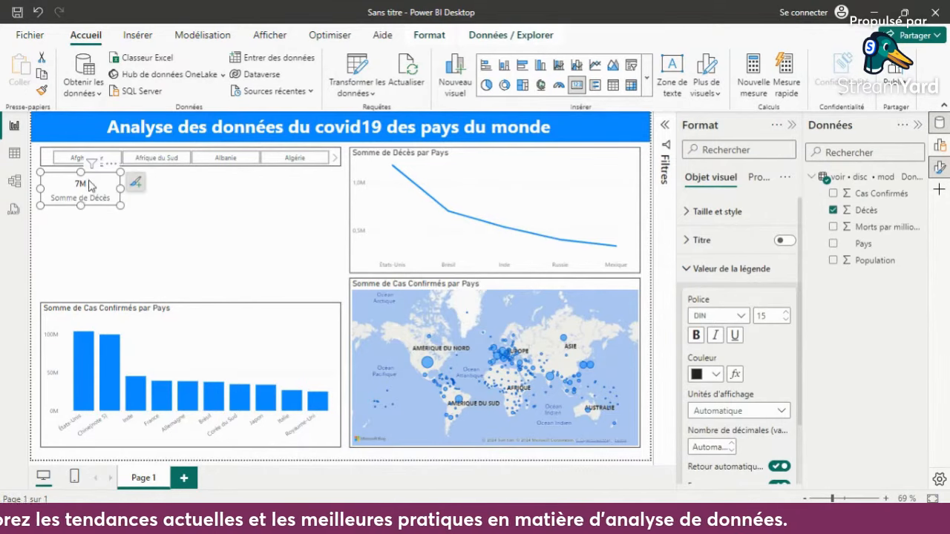
click(87, 196)
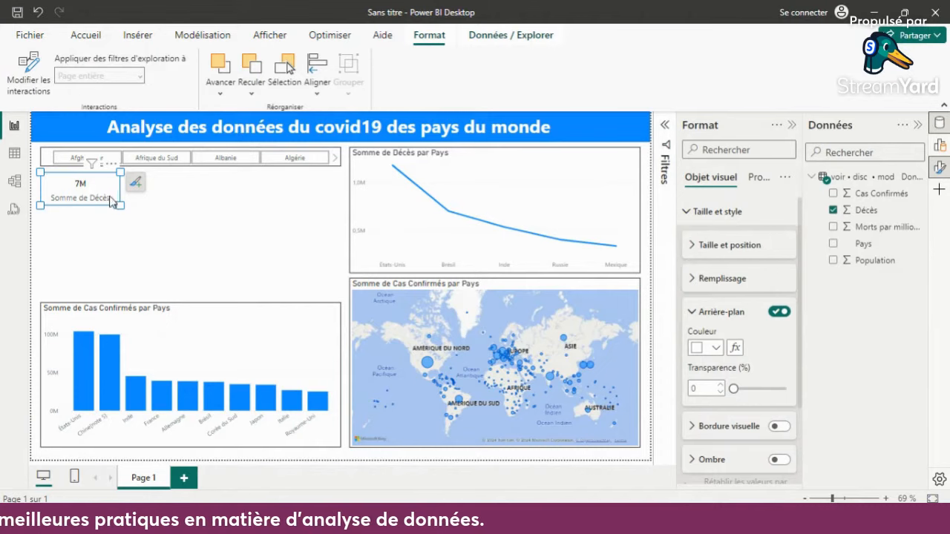
- Set the font size of the deaths card's category label to 10 and deselect the card
click(85, 186)
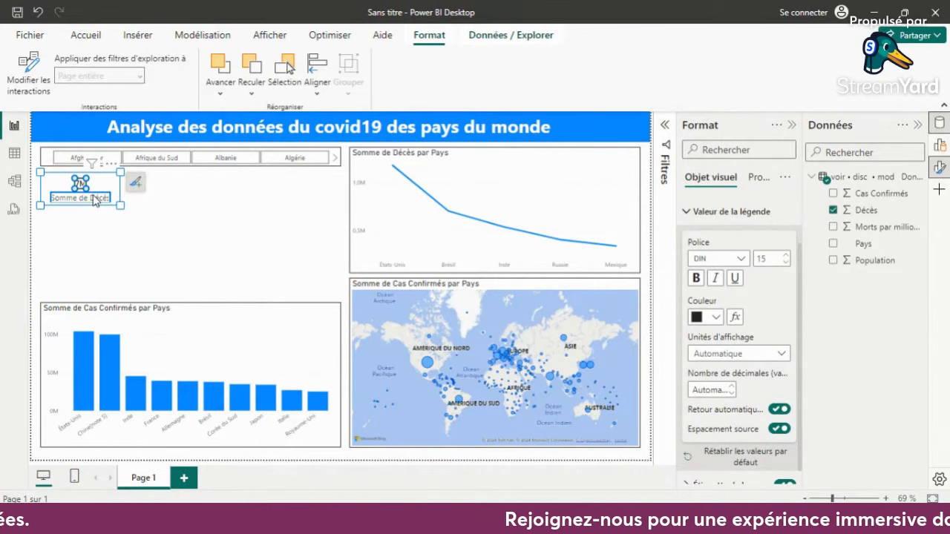
click(94, 199)
click(771, 260)
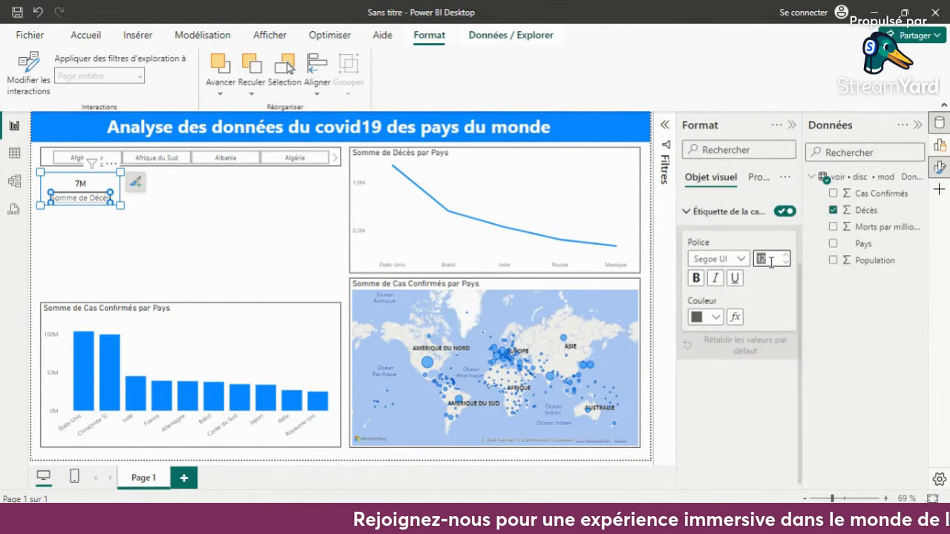
text(10)
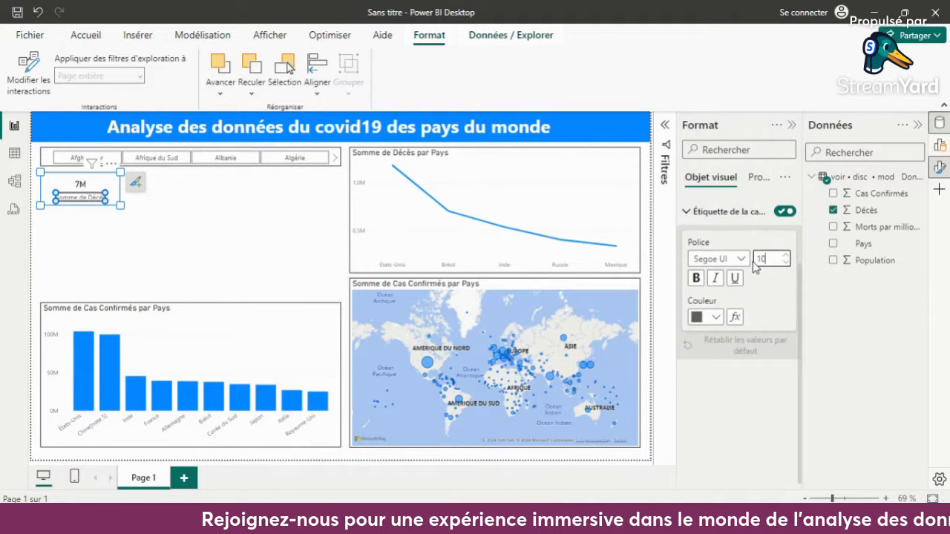
click(291, 213)
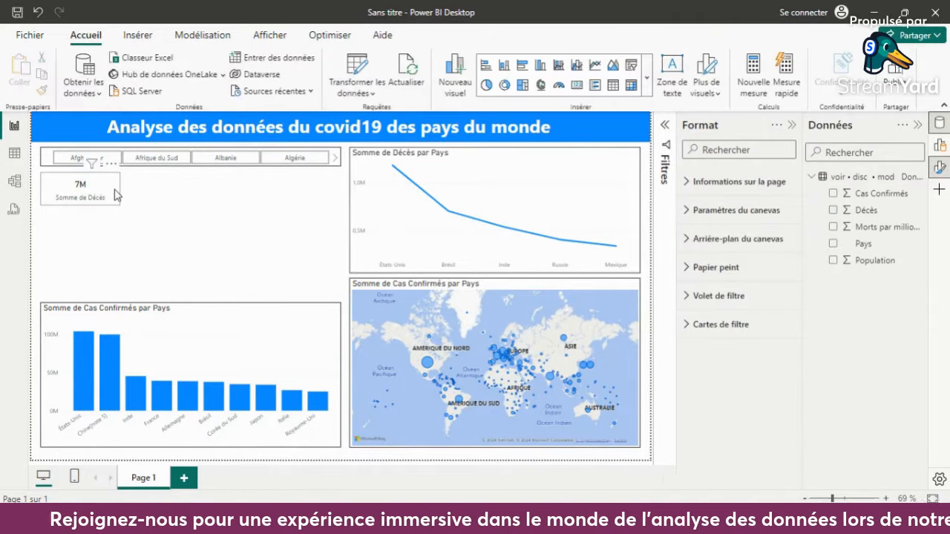
- Turn on the visual border of the deaths card and deselect it
click(115, 193)
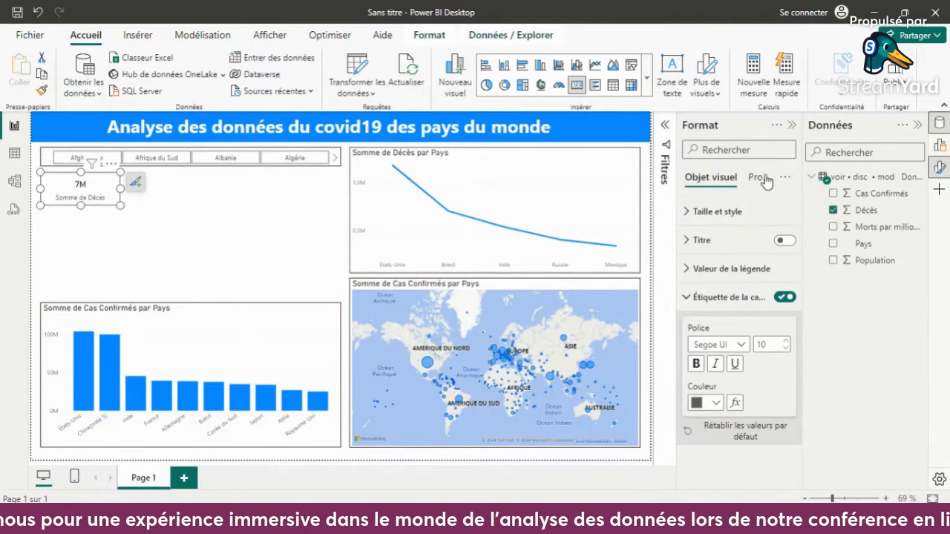
click(710, 220)
click(720, 214)
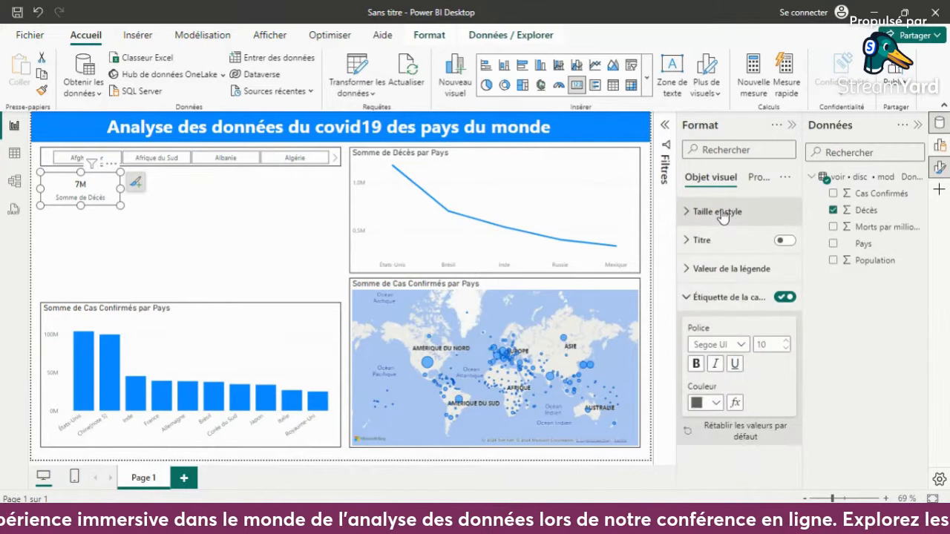
click(721, 213)
scroll(768, 371, down, 3)
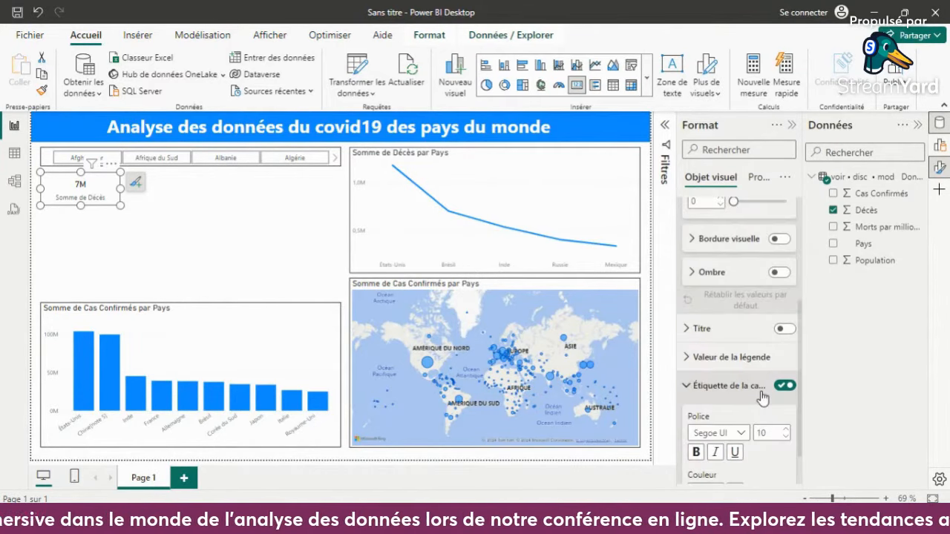
click(789, 239)
click(240, 244)
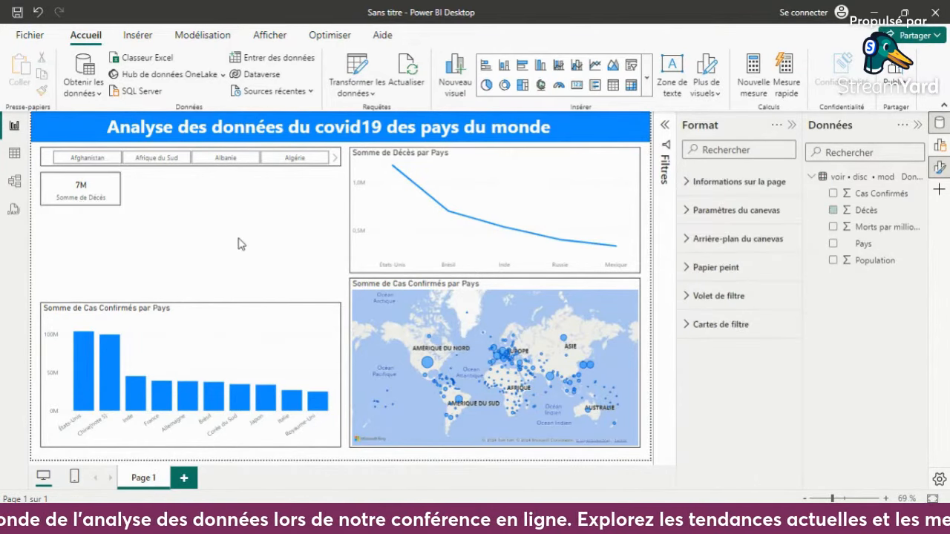
- Duplicate the deaths card, place the copy just beside the original, and replace its Décès field with Cas Confirmés
click(115, 191)
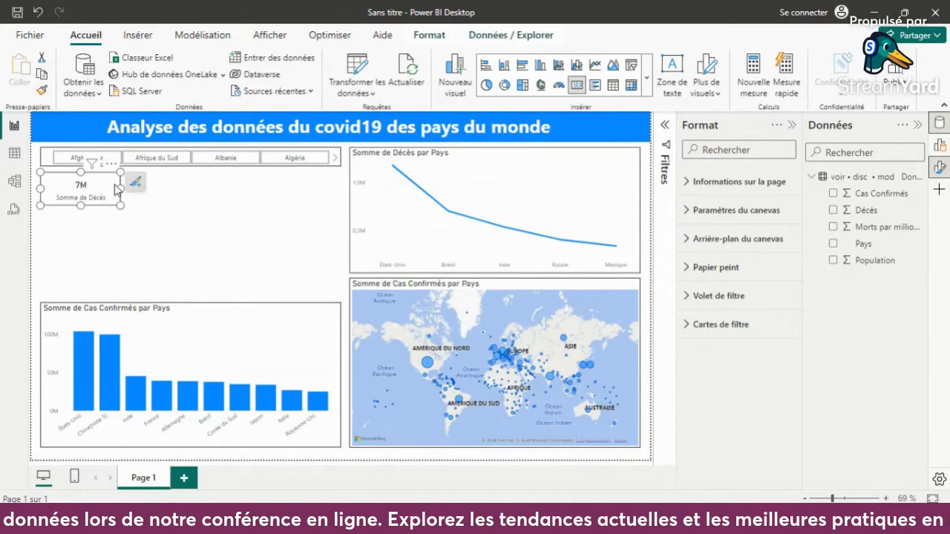
drag(114, 190, 196, 190)
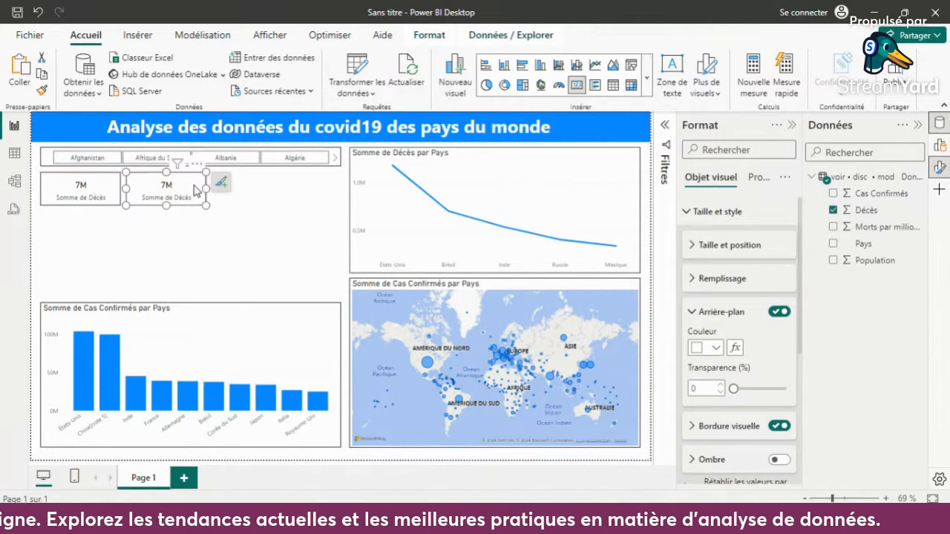
click(833, 210)
click(833, 195)
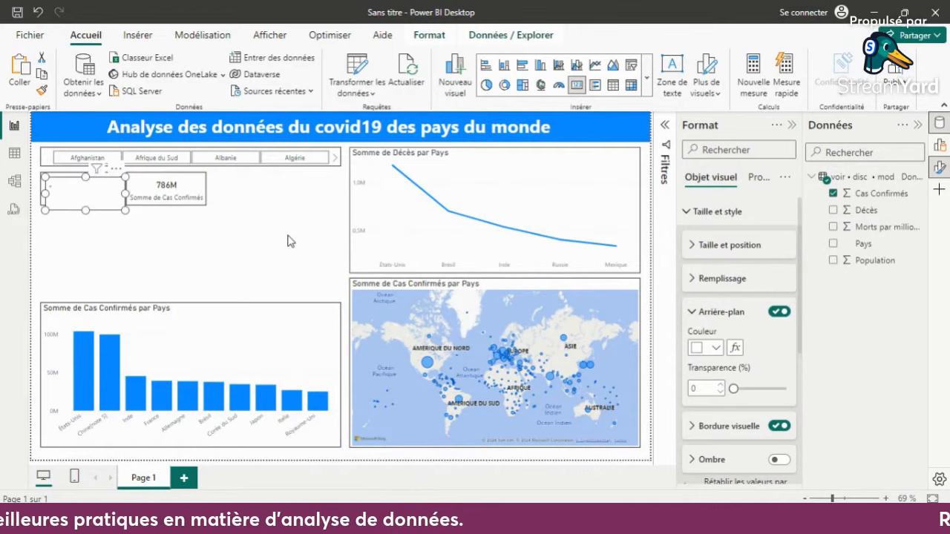
- Place another copy of the deaths card beside the confirmed cases card and replace its Décès field with Population
drag(106, 195, 274, 190)
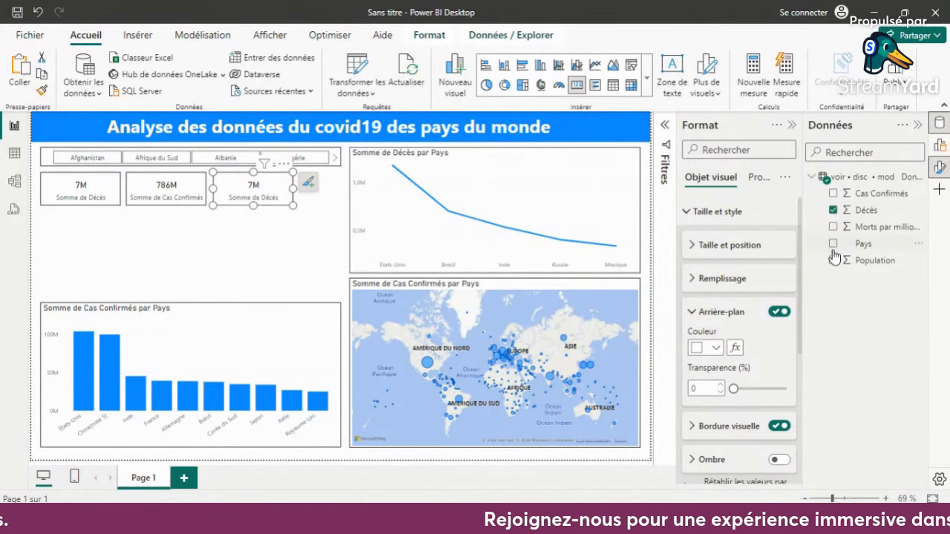
click(833, 210)
click(833, 259)
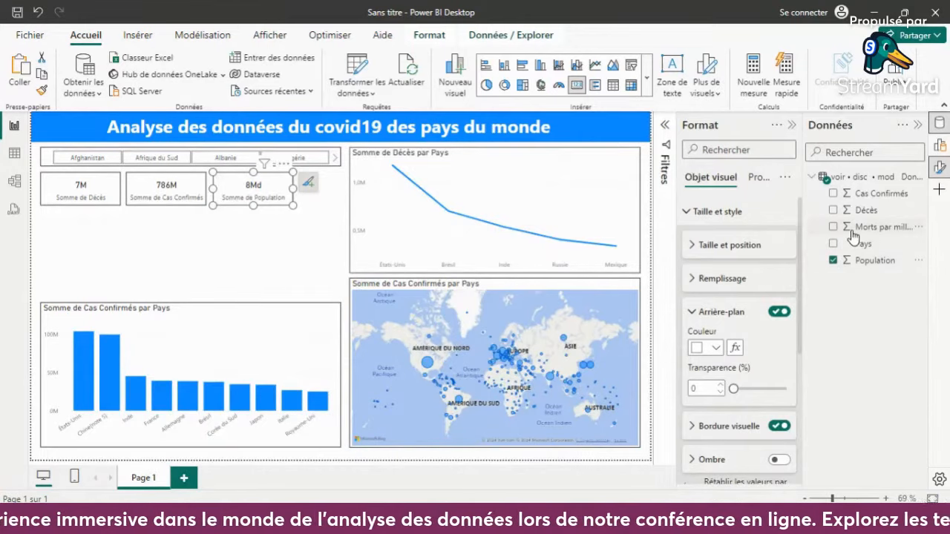
click(275, 270)
- Widen the population card to the slicer's outer edge, trim its inner side, and widen the cases card to fill the row
click(288, 183)
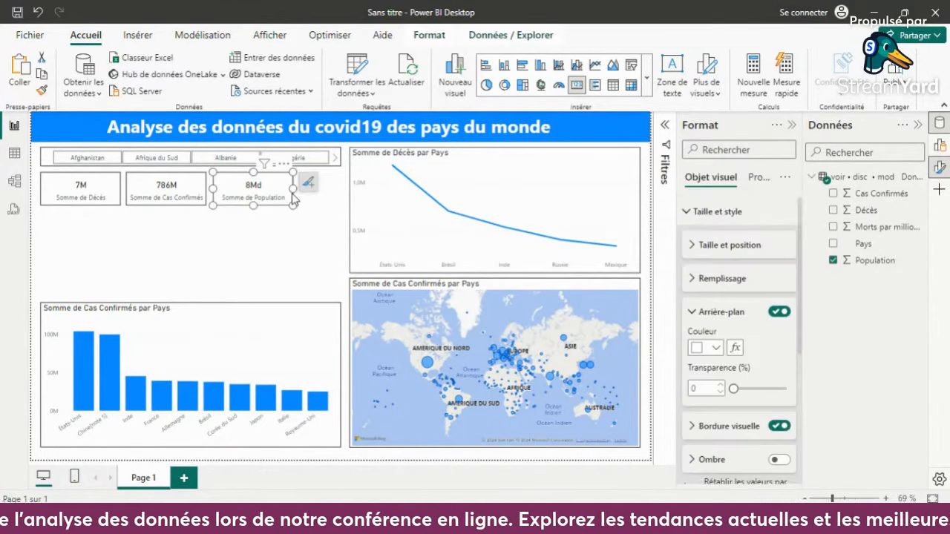
drag(295, 187, 338, 193)
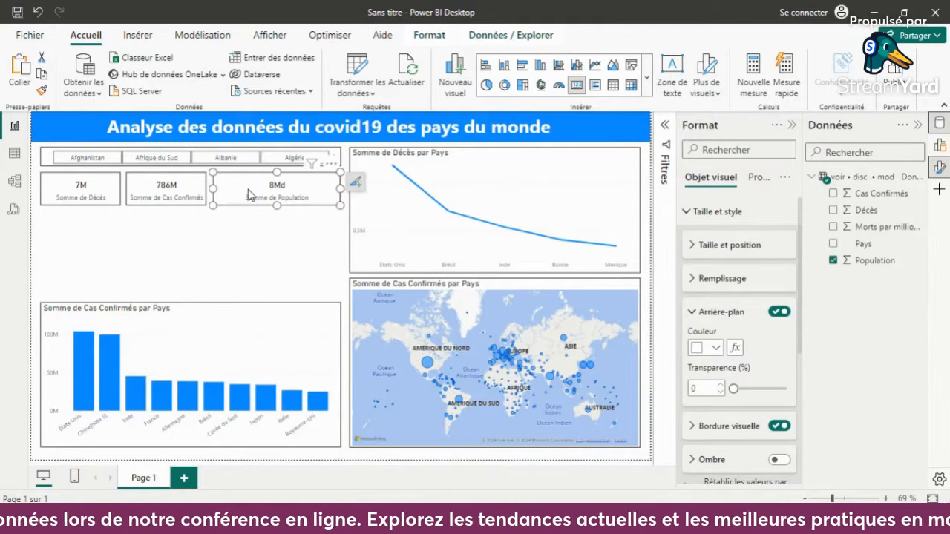
drag(214, 195, 233, 188)
click(200, 193)
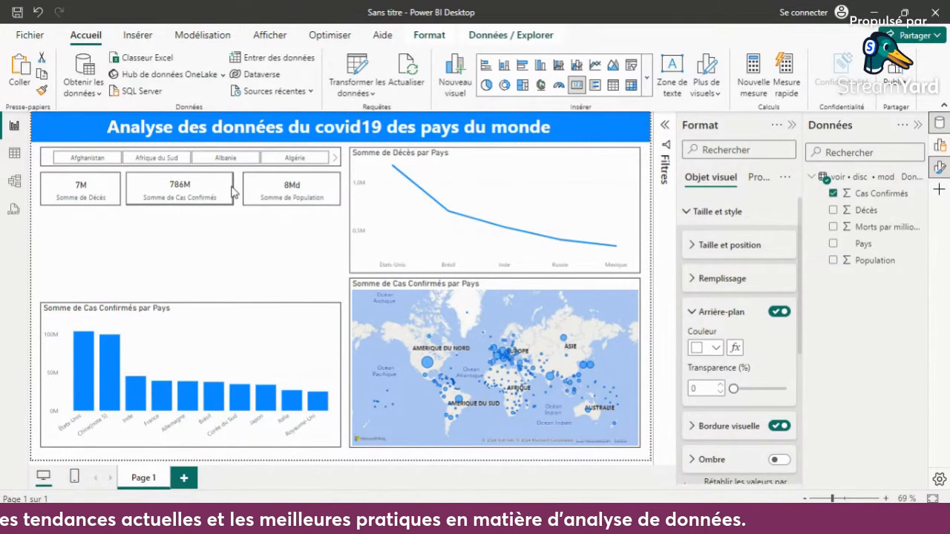
click(111, 193)
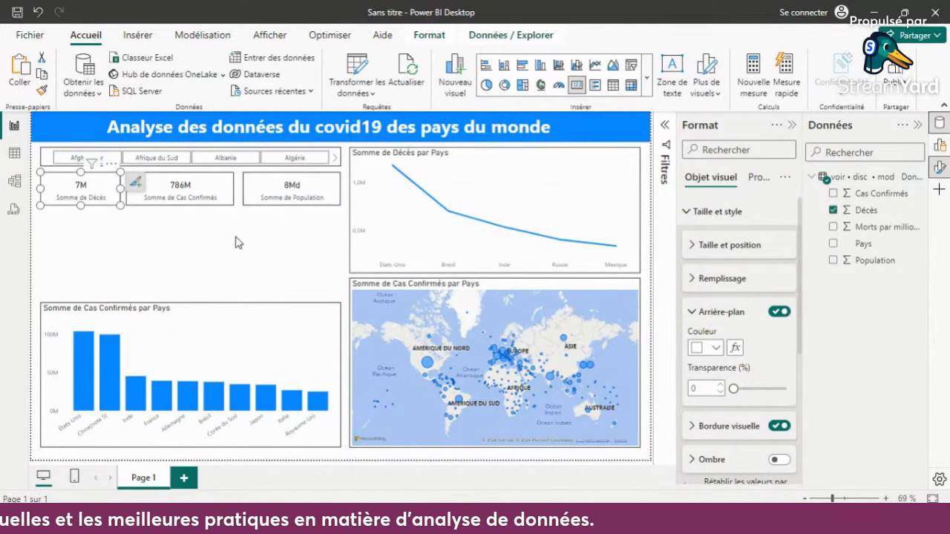
click(237, 241)
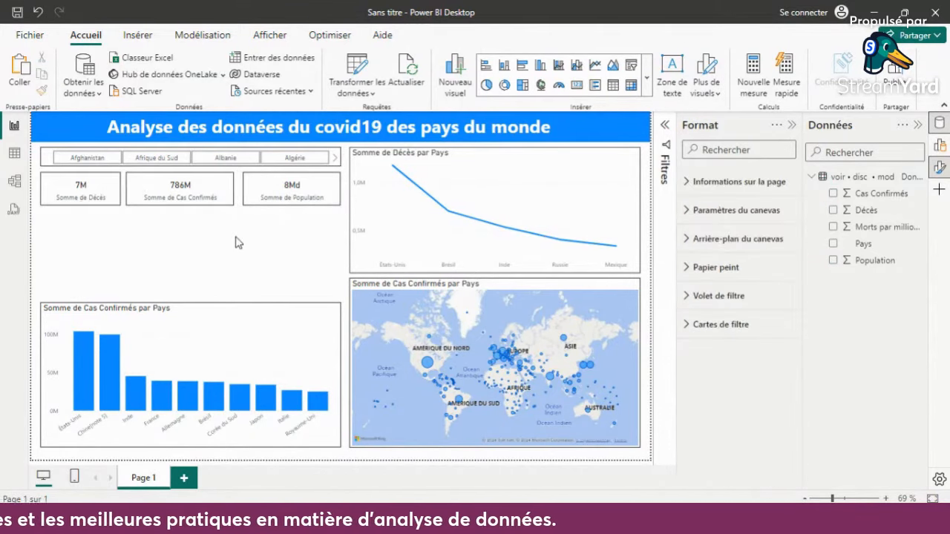
- Filter the report to Afghanistan with the country slicer, check the three cards, and clear the filter
click(108, 162)
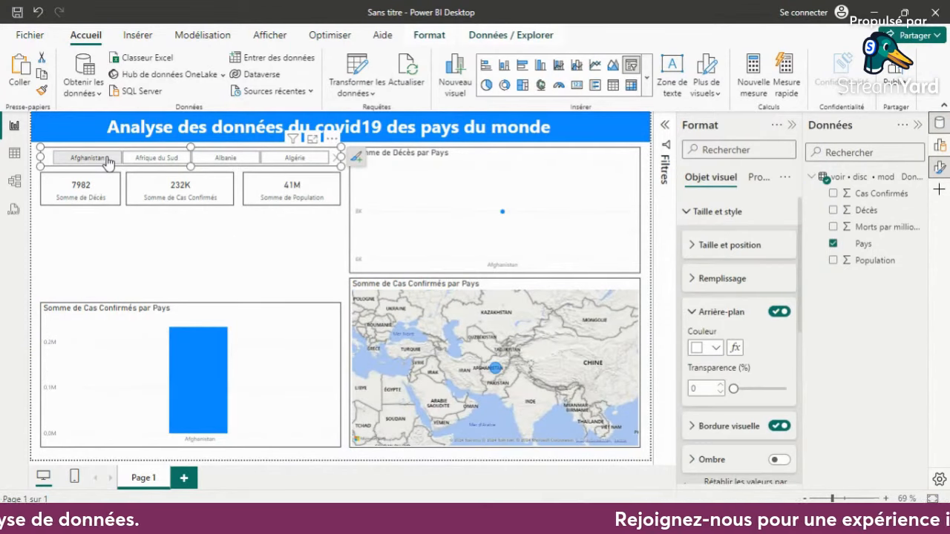
click(294, 204)
click(294, 200)
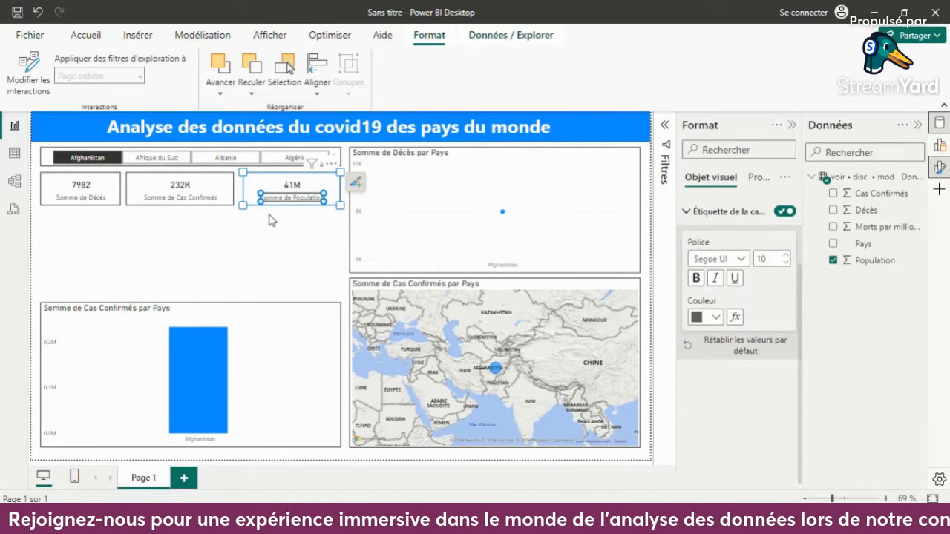
click(197, 207)
click(216, 249)
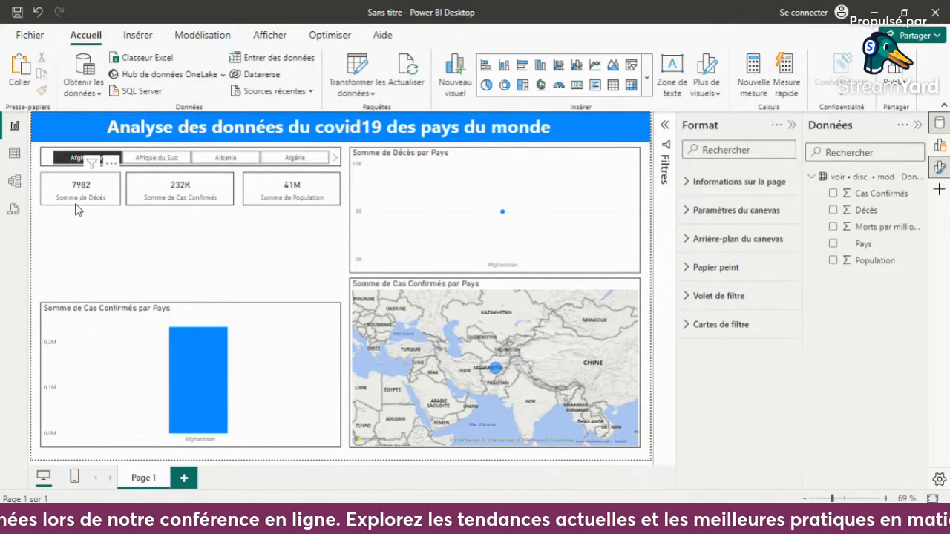
click(75, 157)
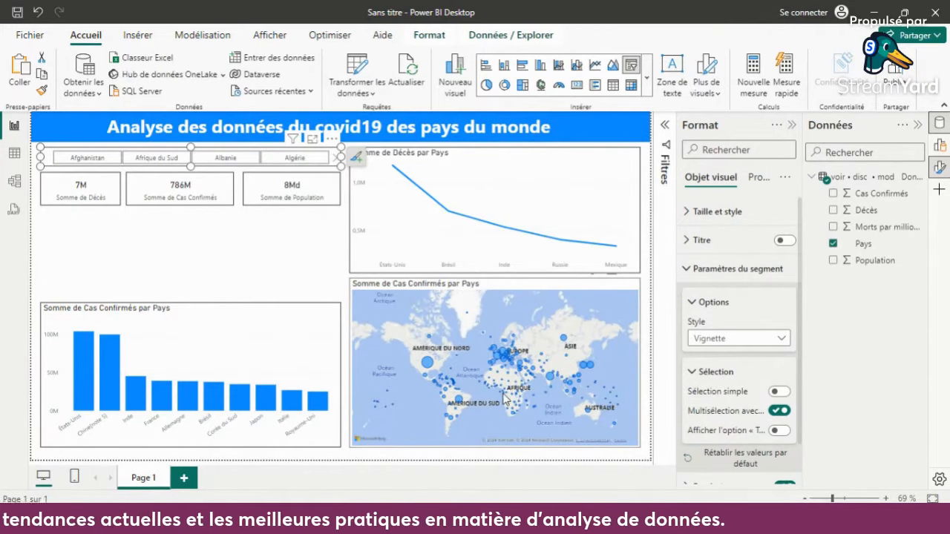
click(261, 254)
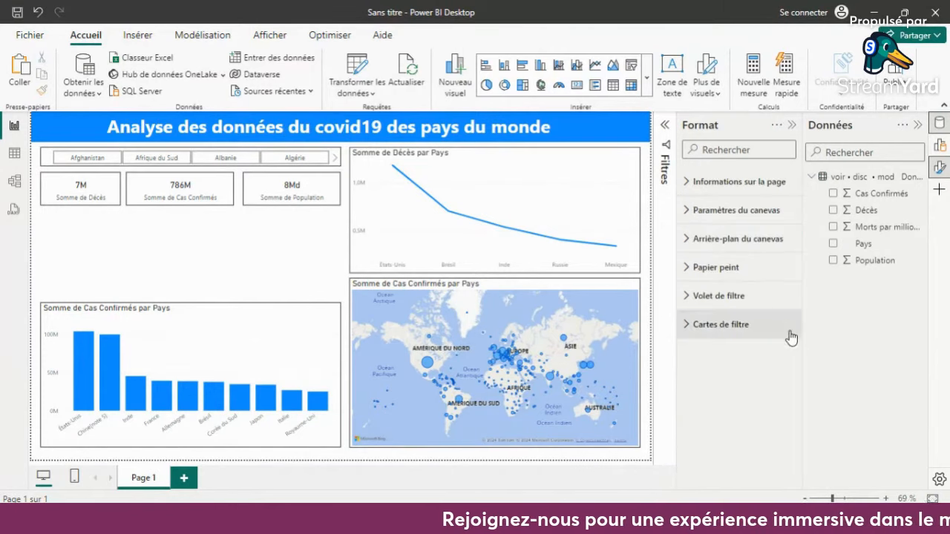
- Create a new measure in the Covid-19 data table and name it "Pays séléctionné"
click(862, 182)
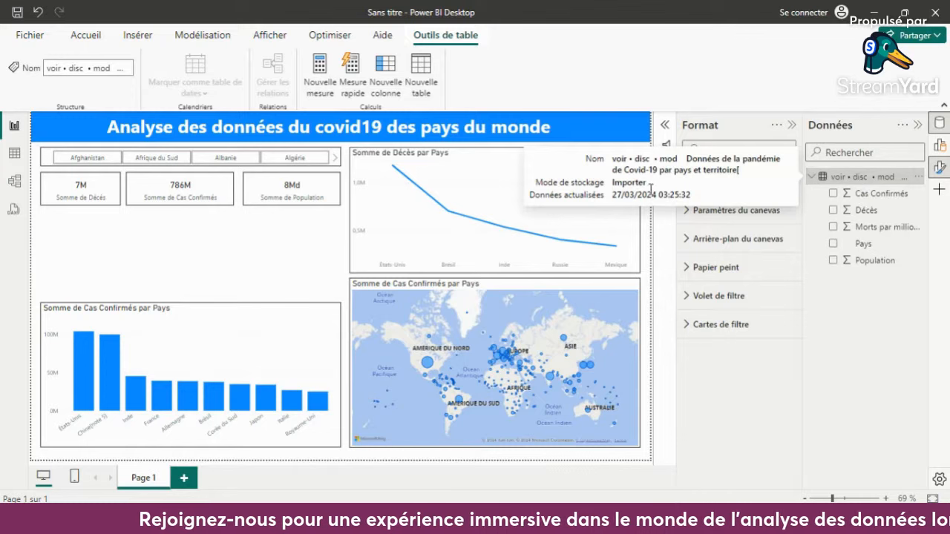
key(ctrl+z)
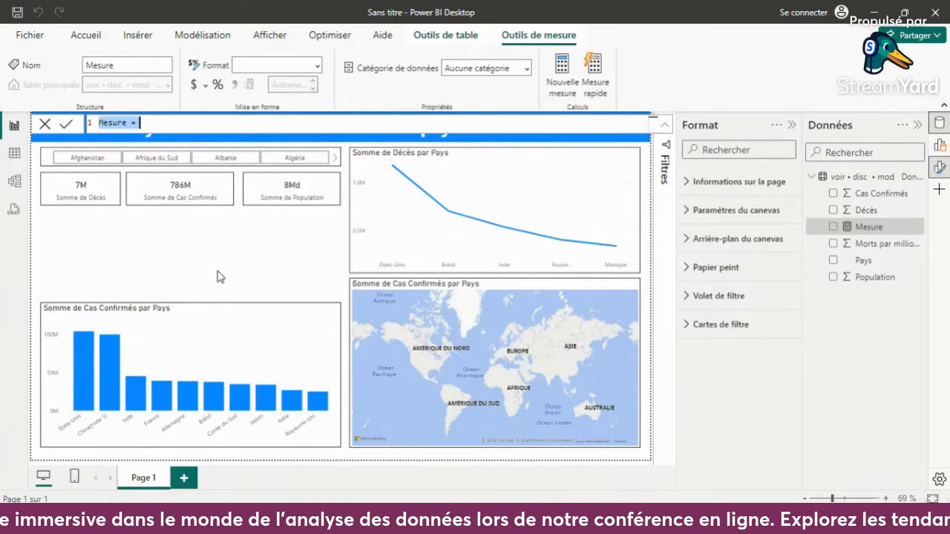
click(127, 123)
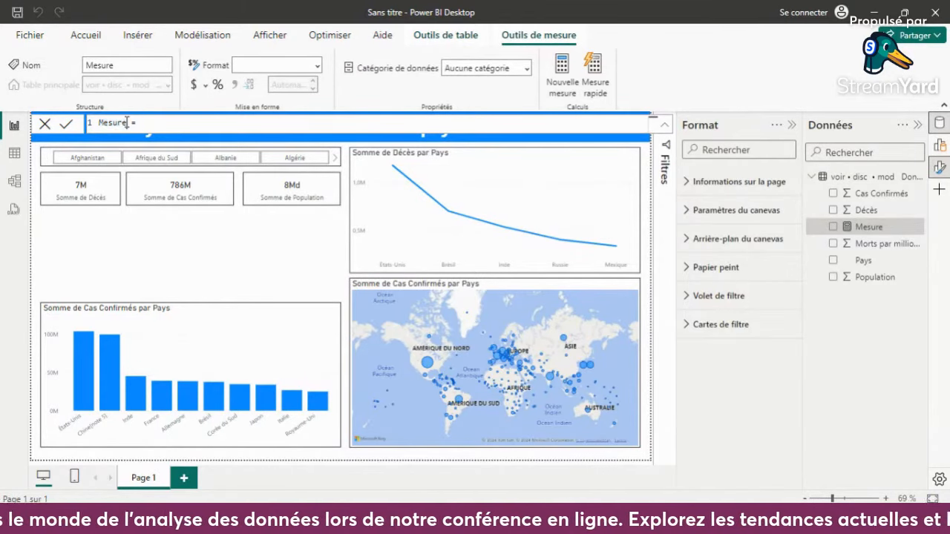
double_click(127, 122)
text(Mesu)
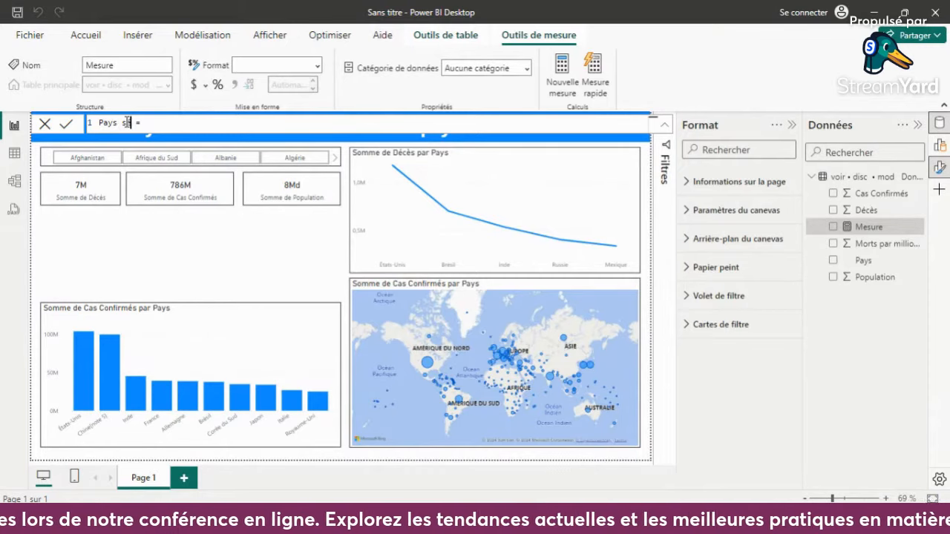
text(élection)
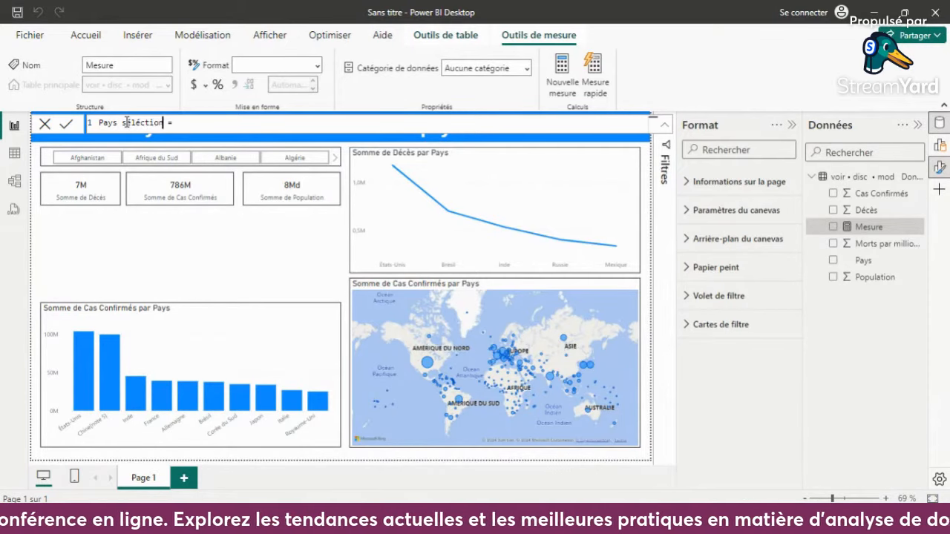
text(ne)
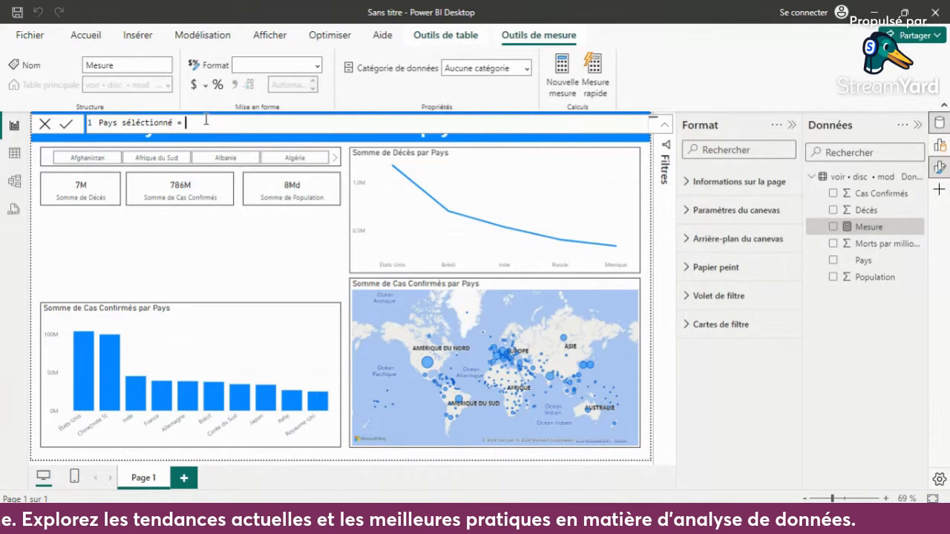
text(select)
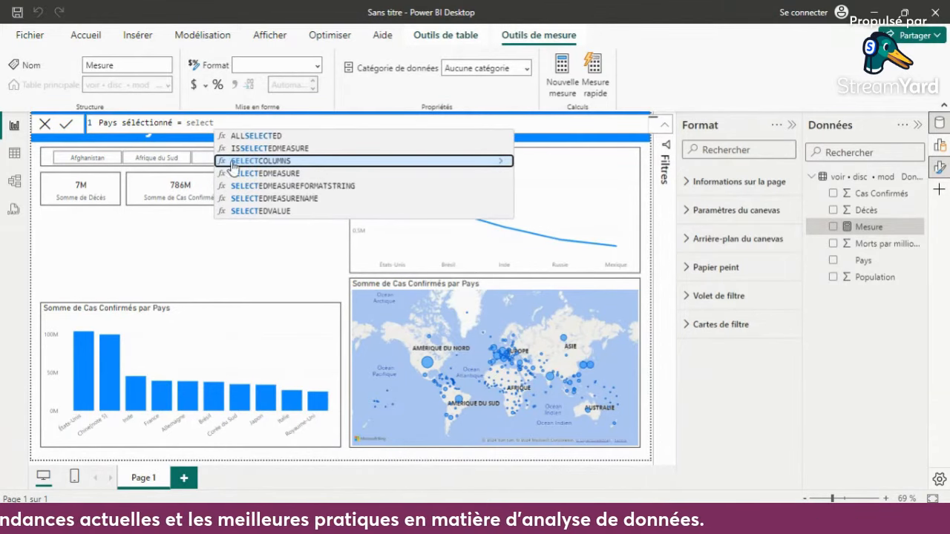
- Define the "Pays séléctionné" measure as SELECTEDVALUE of the Pays column with "Tous les pays" as the alternate result
click(295, 211)
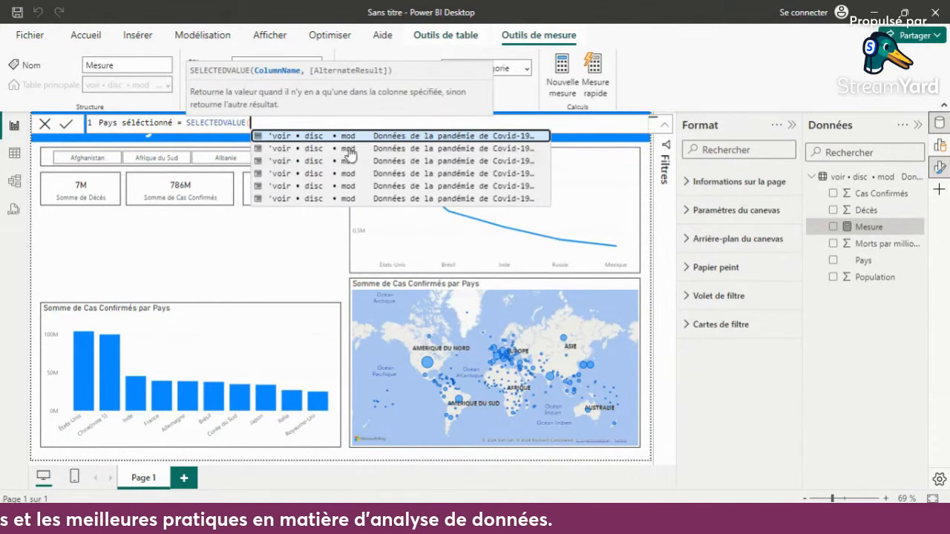
click(504, 191)
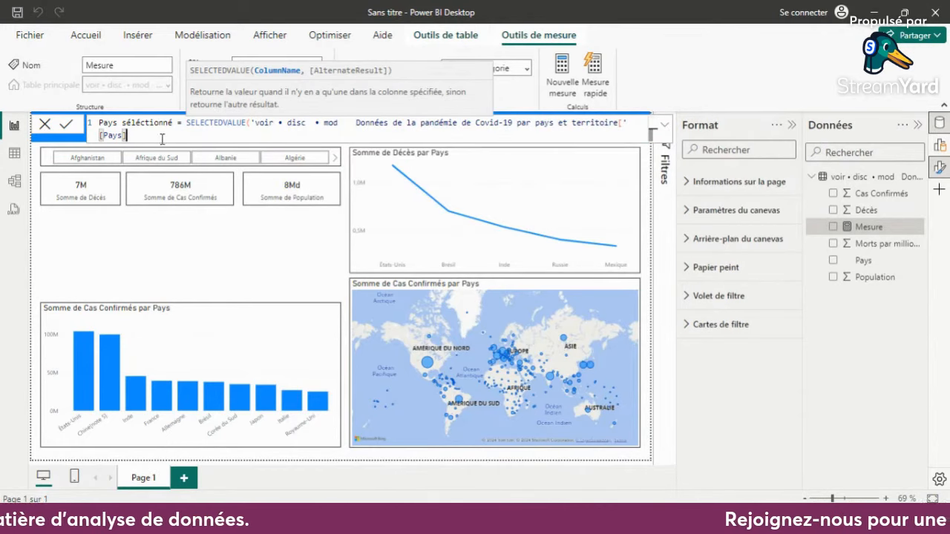
text(,)
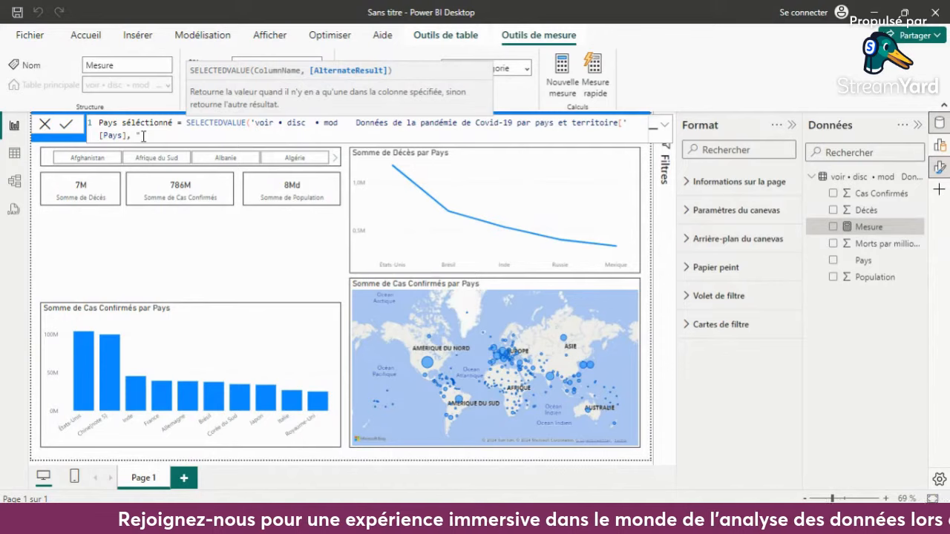
text("Tous )
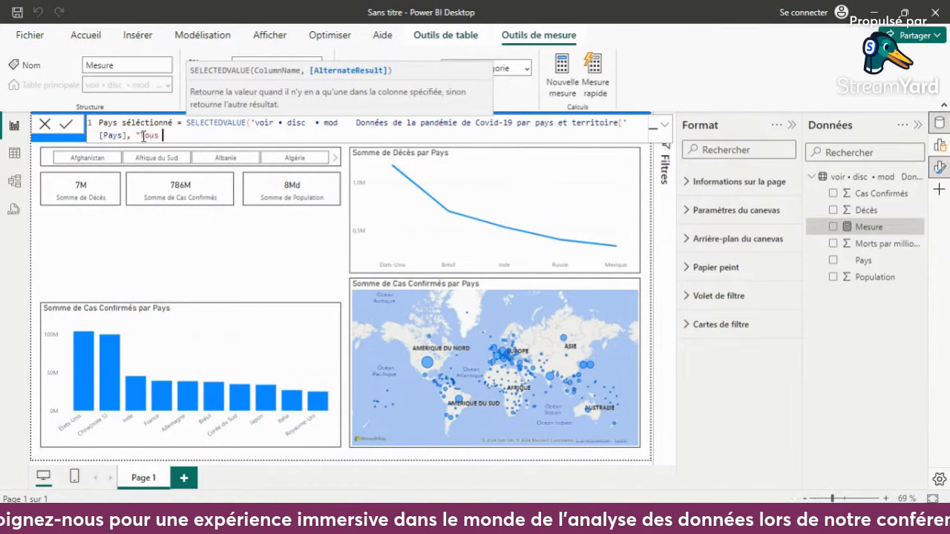
text(les pays)
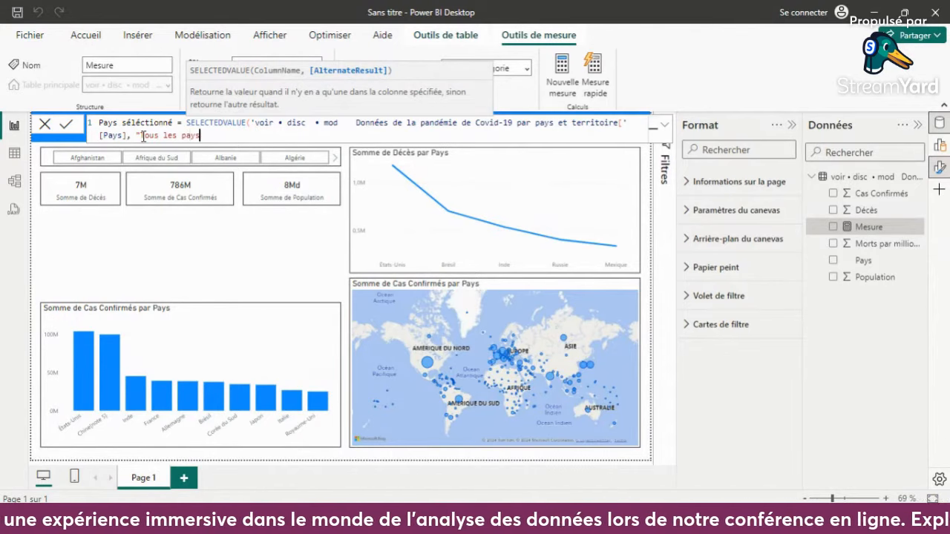
text("))
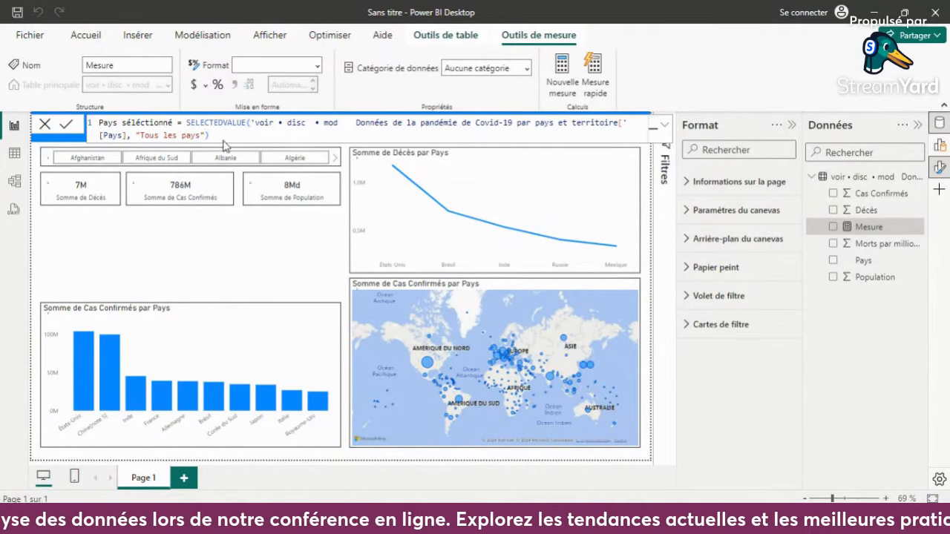
key(Return)
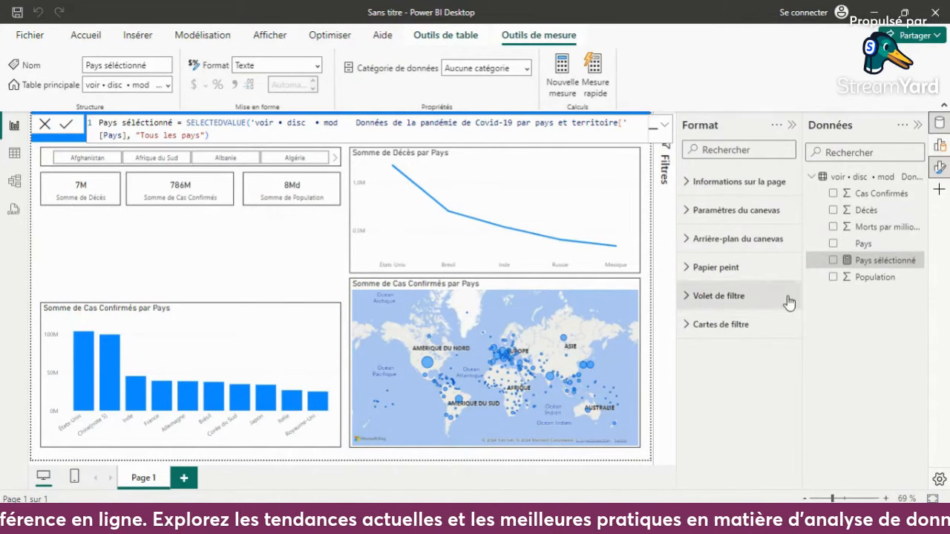
- Show the Pays séléctionné measure in the new empty card and widen the card to the slicer's full width
click(834, 260)
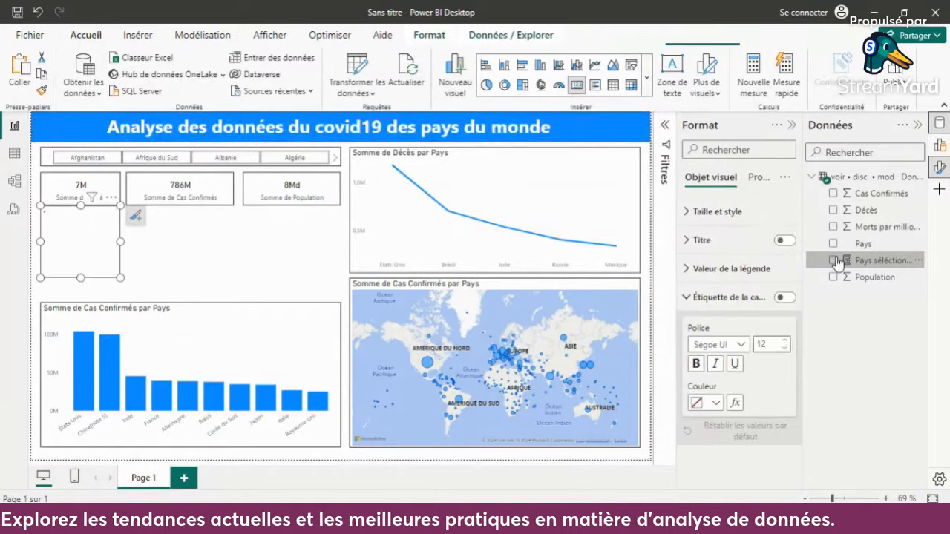
drag(122, 242, 234, 241)
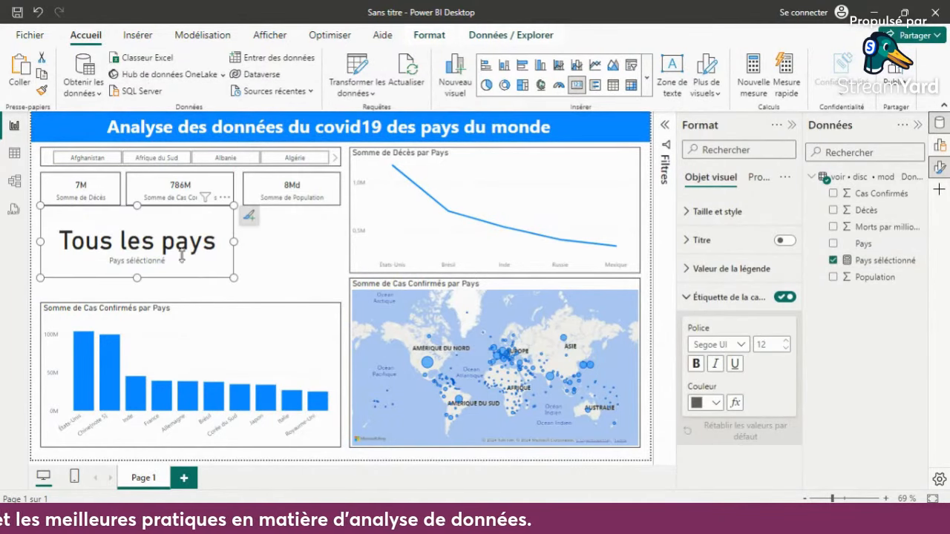
drag(234, 245, 339, 245)
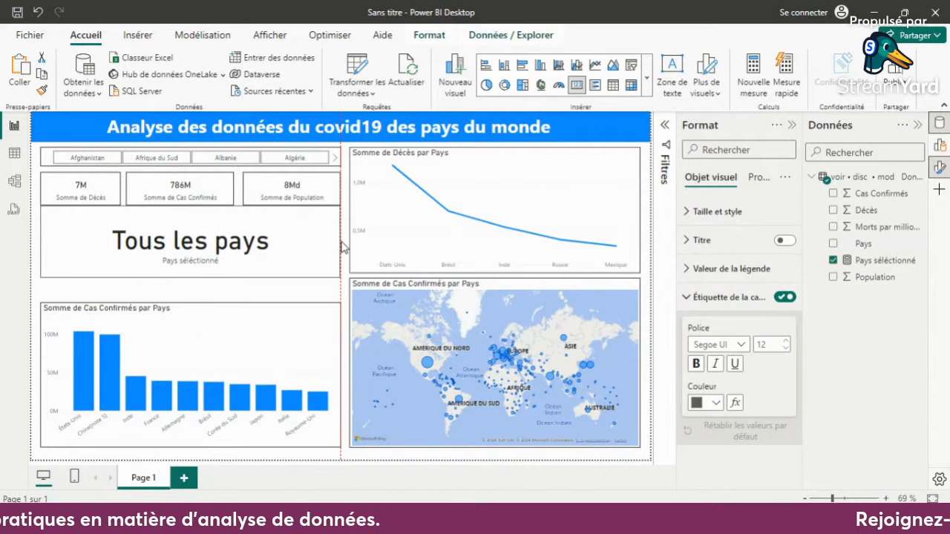
click(211, 251)
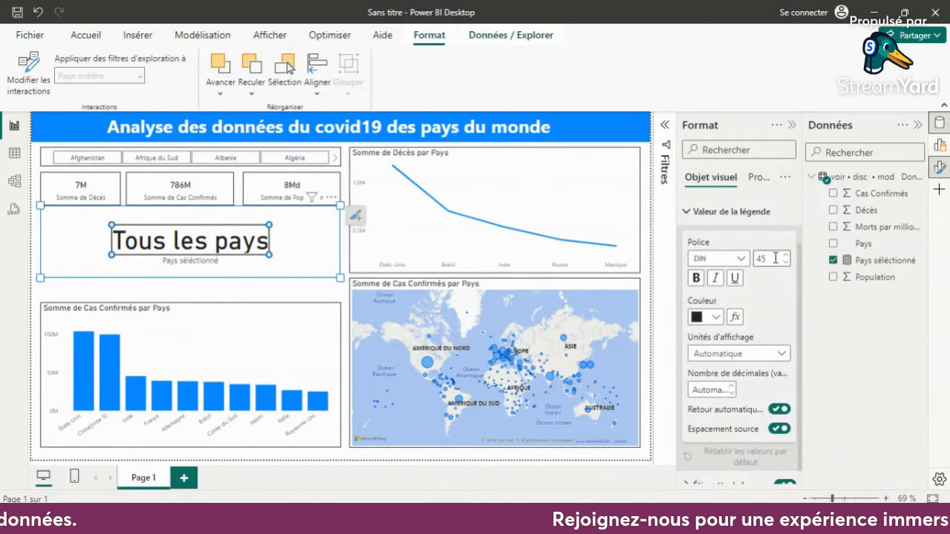
drag(777, 259, 742, 258)
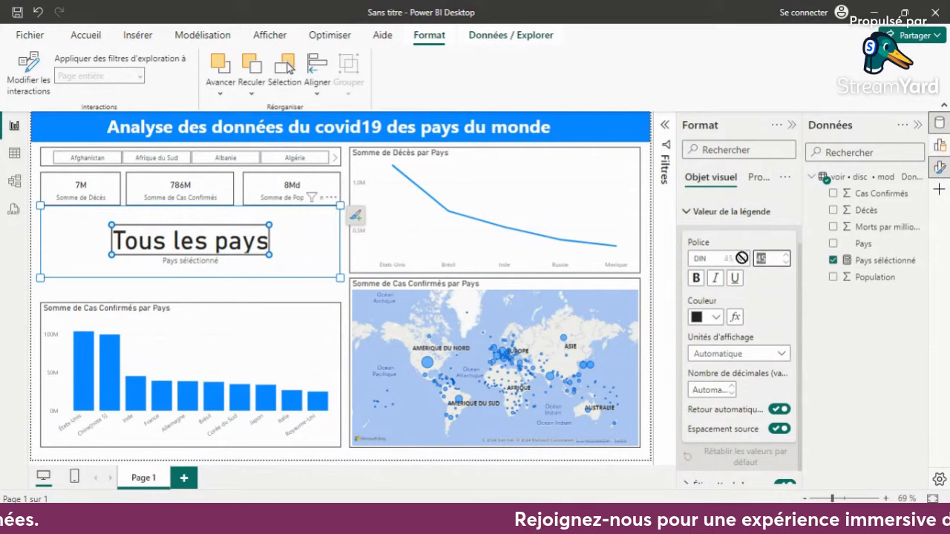
click(245, 300)
- Copy the deaths card's formatting onto the selected-country card and reduce that card's height to match the cards above
click(72, 185)
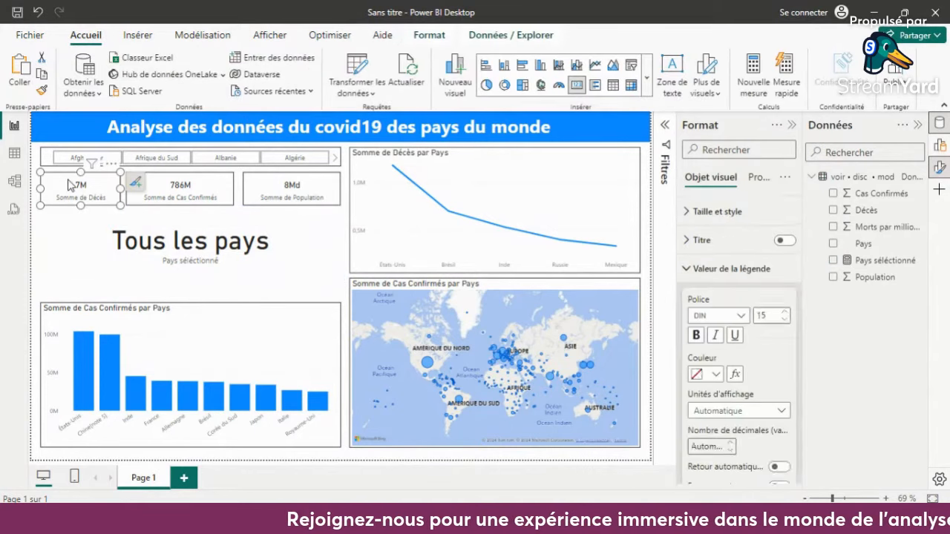
click(41, 90)
click(282, 221)
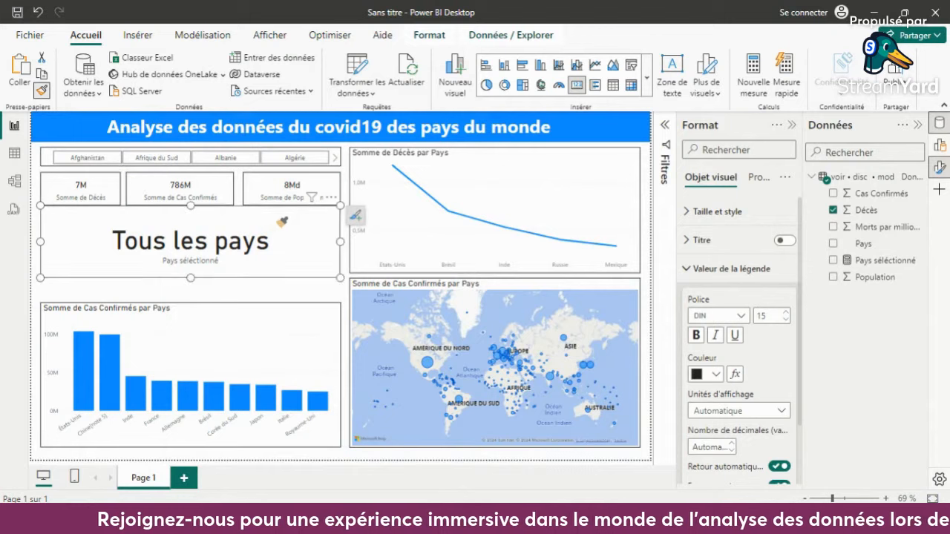
click(213, 241)
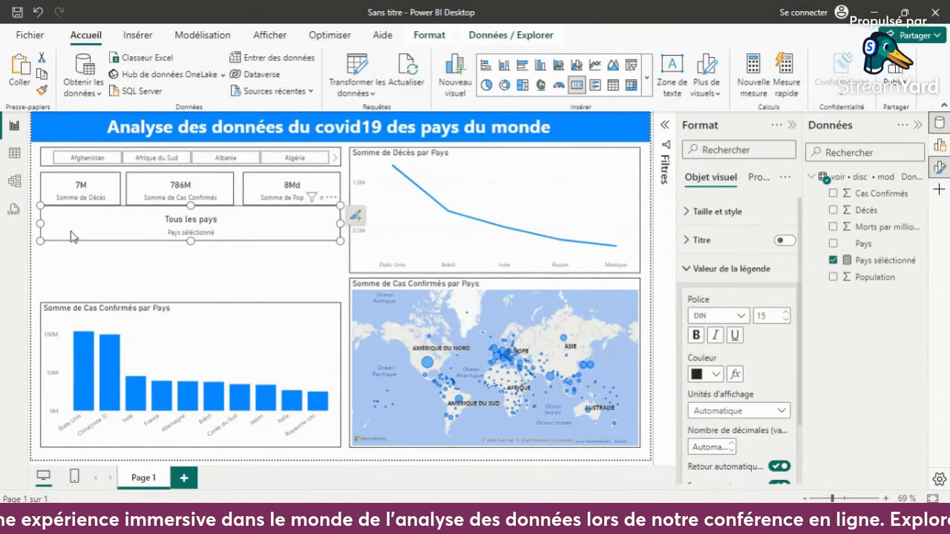
- Filter the report to Afrique du Sud with the country slicer, check the selected-country card, and clear the filter
click(164, 163)
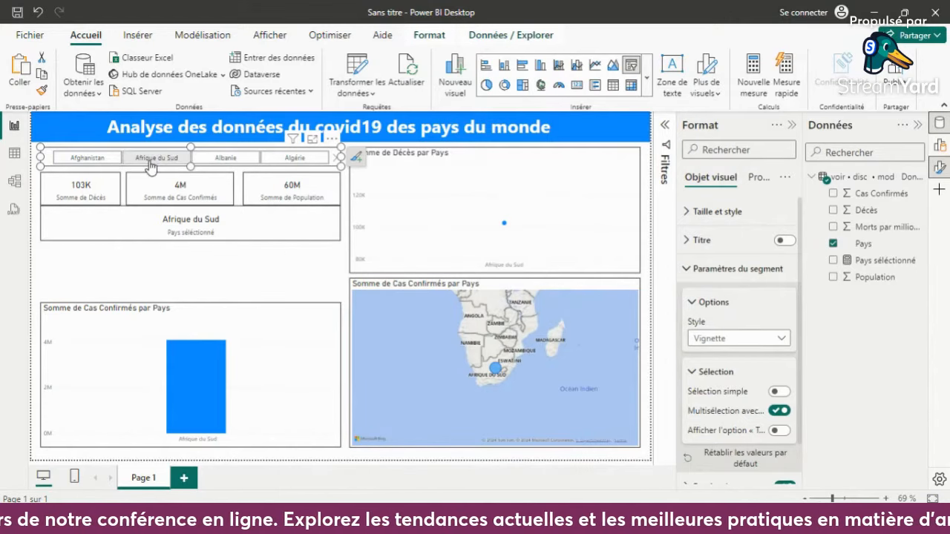
click(151, 164)
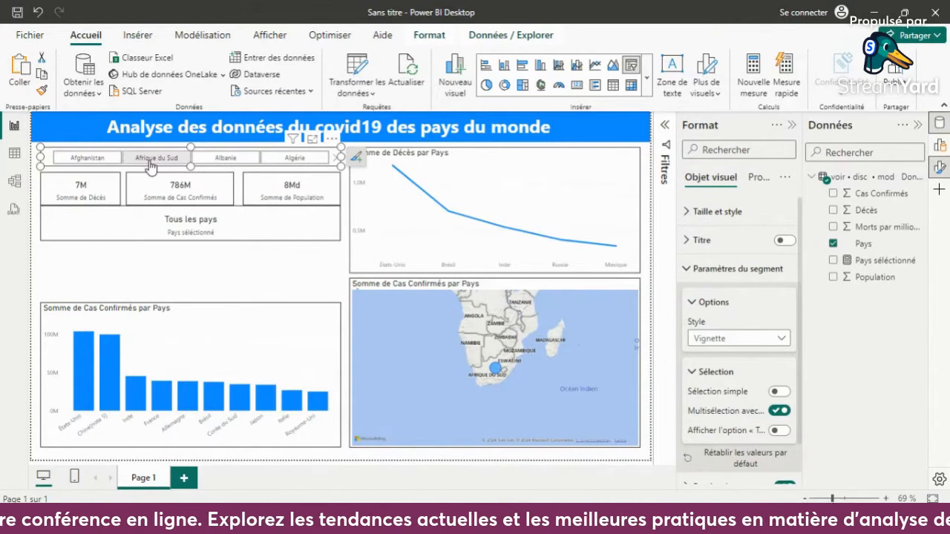
click(280, 270)
- Trim the selected-country card's upper edge and nudge the card up to leave a small gap below the summary cards
click(250, 222)
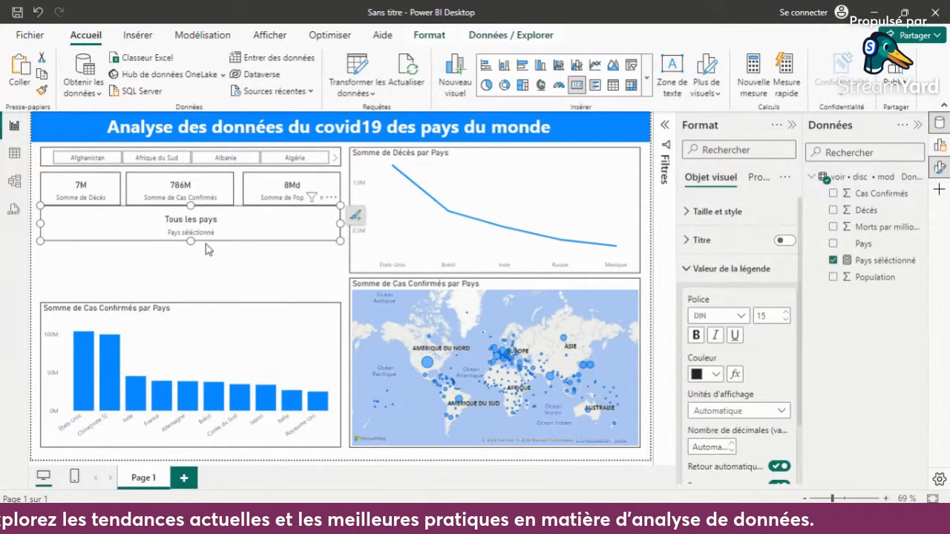
drag(191, 205, 191, 210)
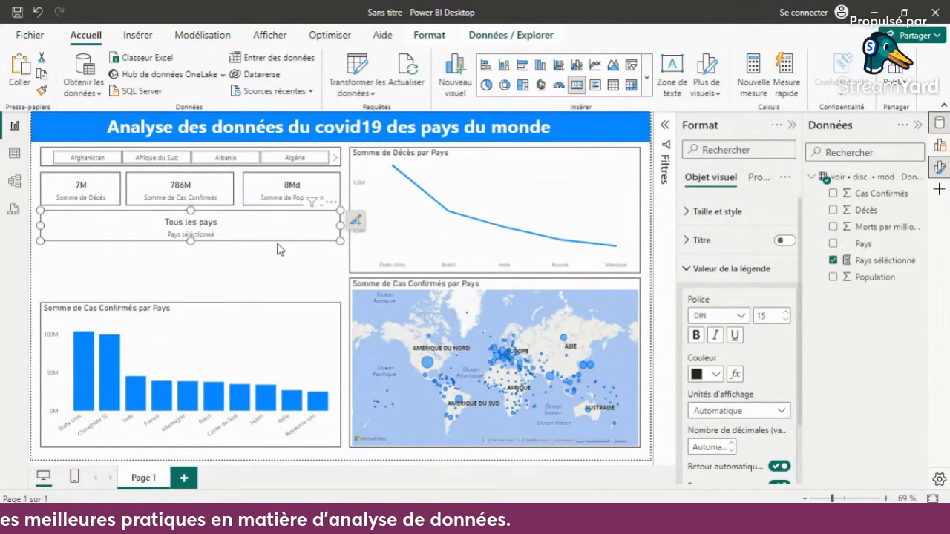
key(Up)
key(Up)
key(Up)
key(Up)
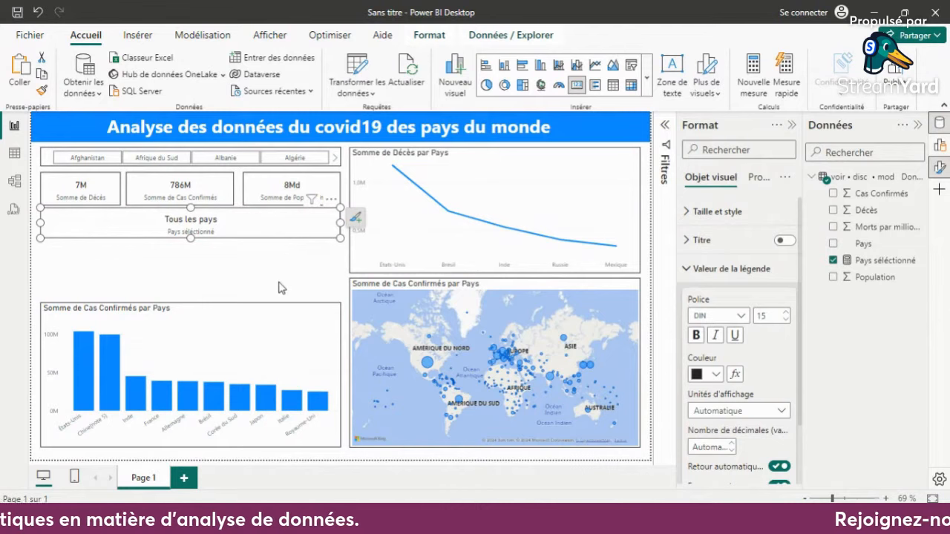
click(278, 288)
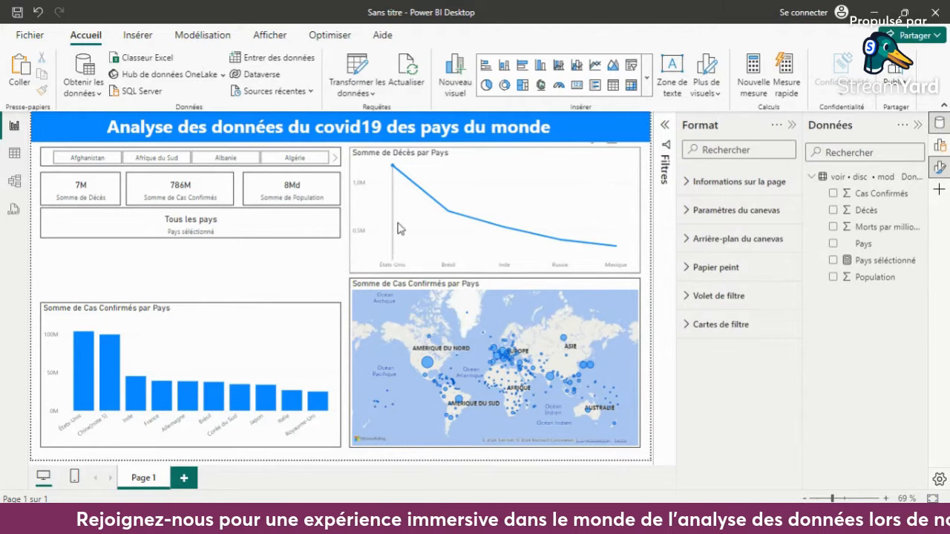
click(647, 85)
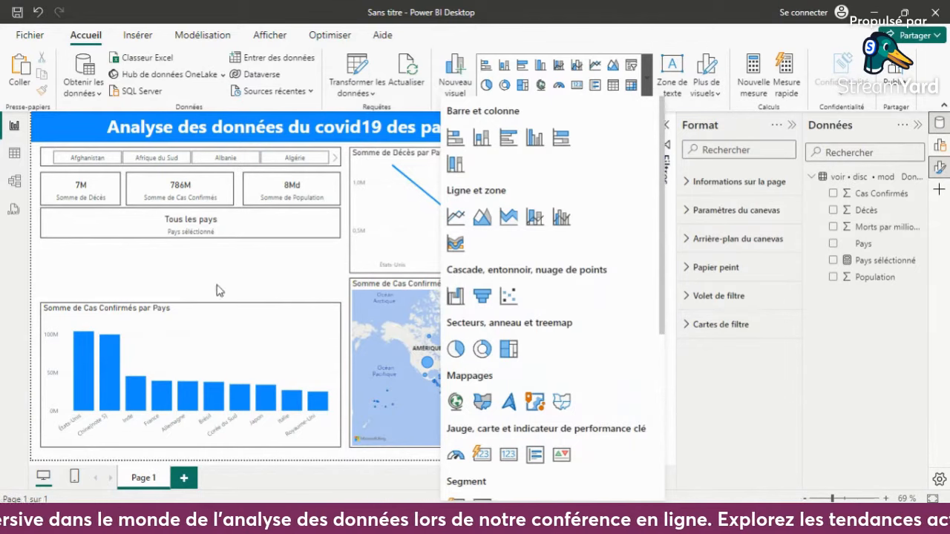
click(306, 268)
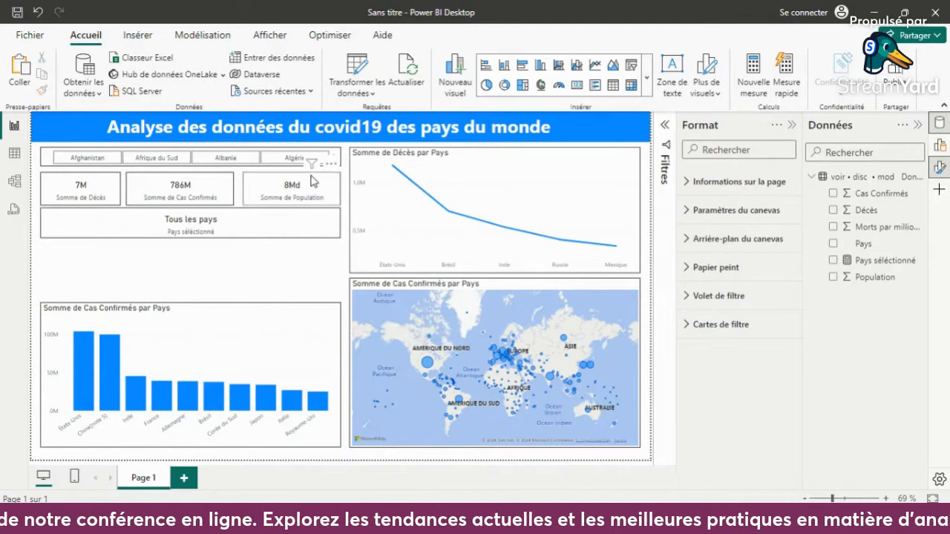
- Narrow the country slicer to show two countries and shrink the selected-country card from its left side to under half its width
click(341, 160)
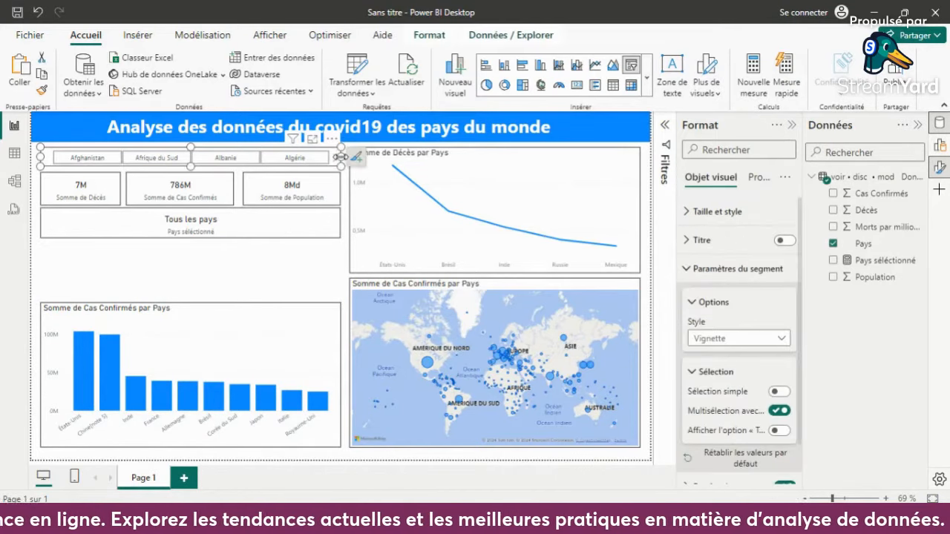
drag(342, 159, 207, 145)
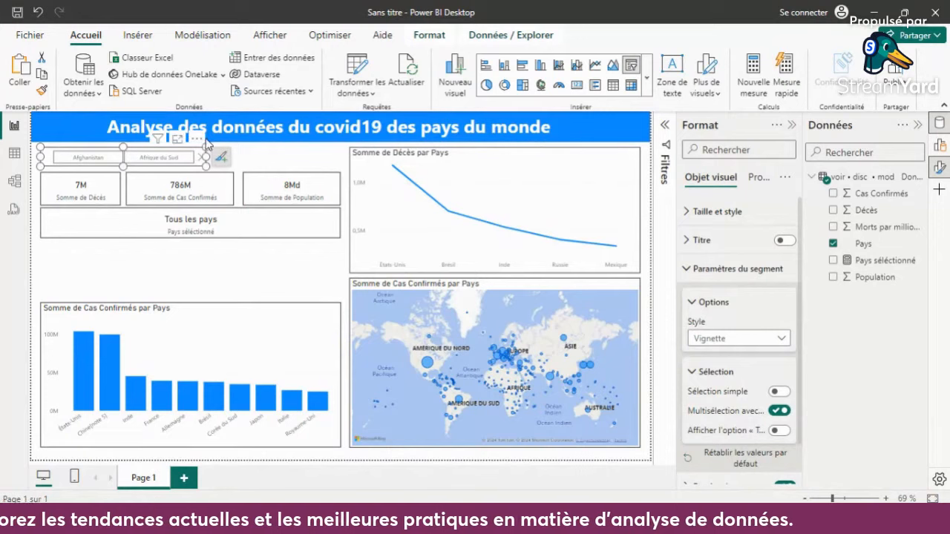
click(249, 223)
drag(33, 233, 221, 225)
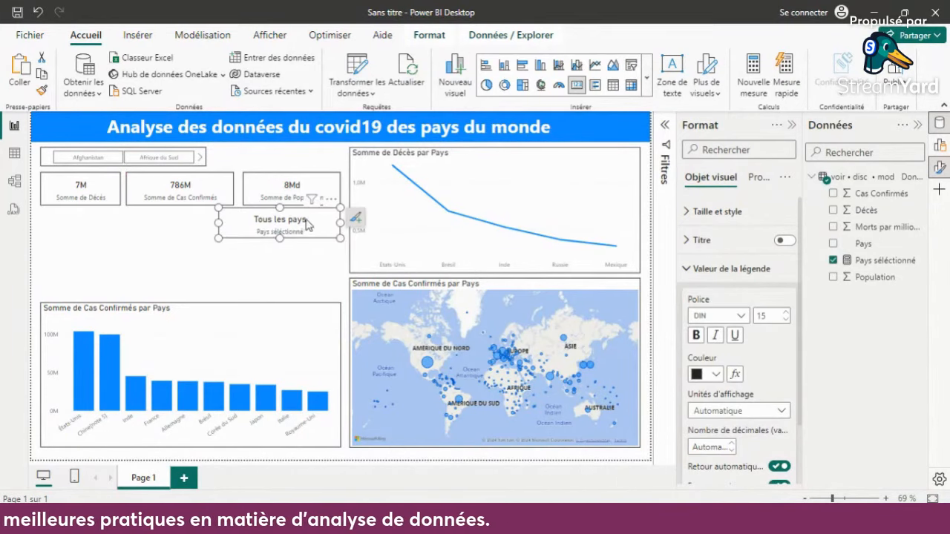
- Move the selected-country card beside the slicer, directly above the population card, and fit it to that card's width
drag(323, 226, 327, 162)
drag(227, 158, 293, 166)
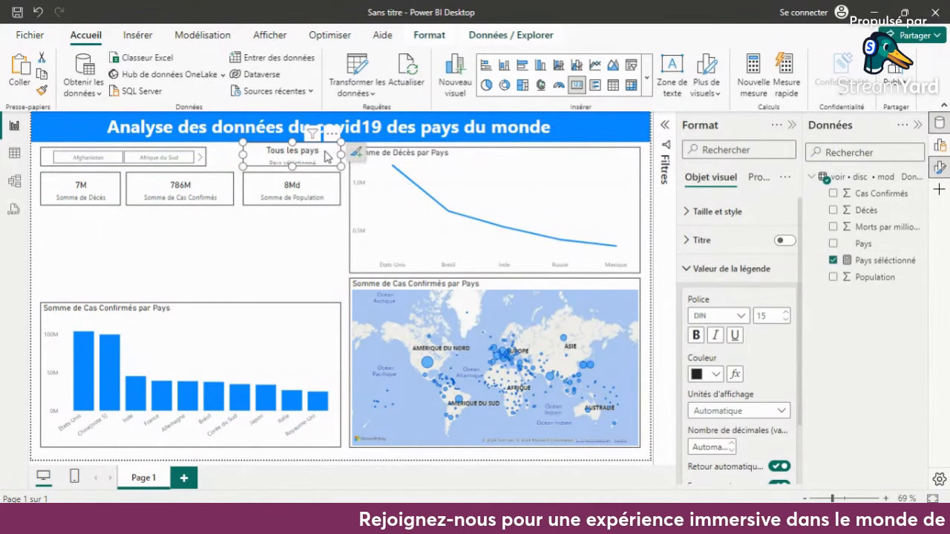
drag(324, 154, 296, 138)
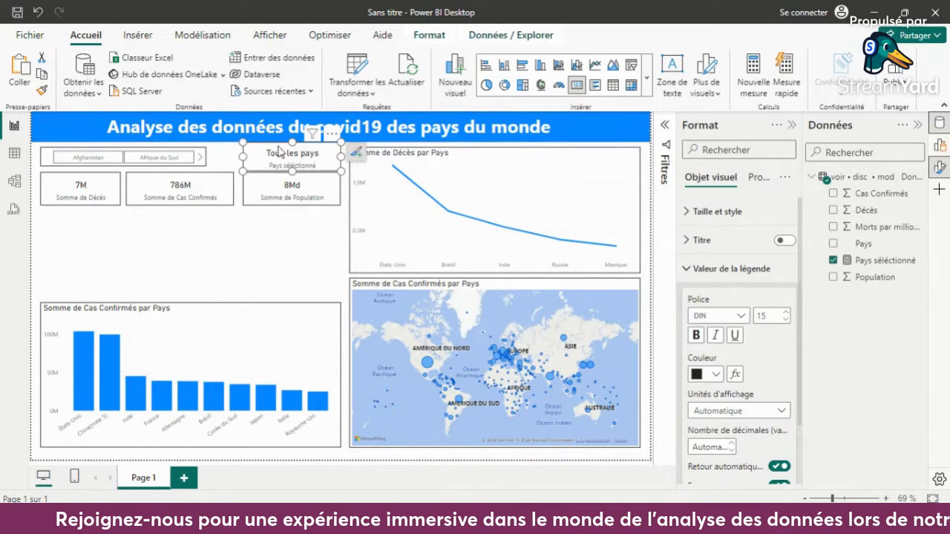
click(279, 259)
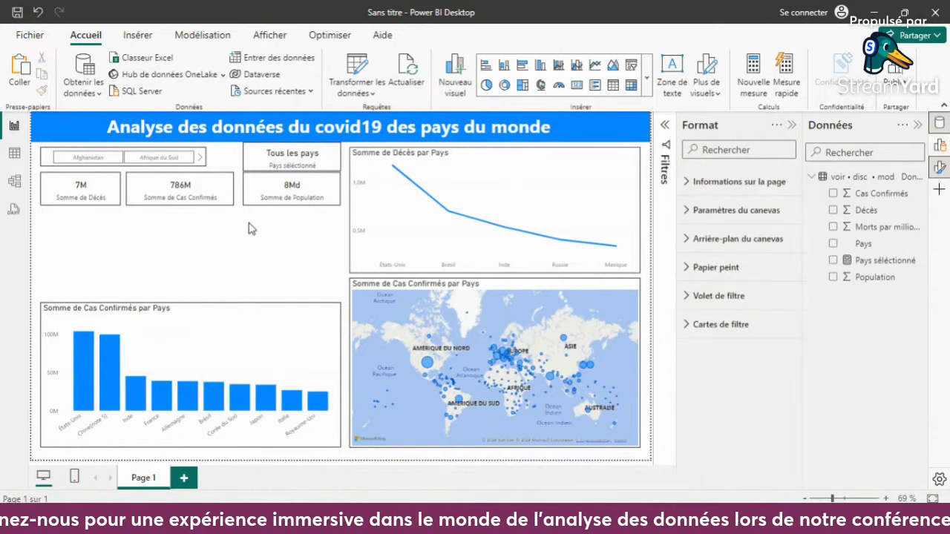
- Widen the country slicer until its edge aligns with the outer edge of the confirmed cases card
click(207, 161)
drag(208, 161, 235, 162)
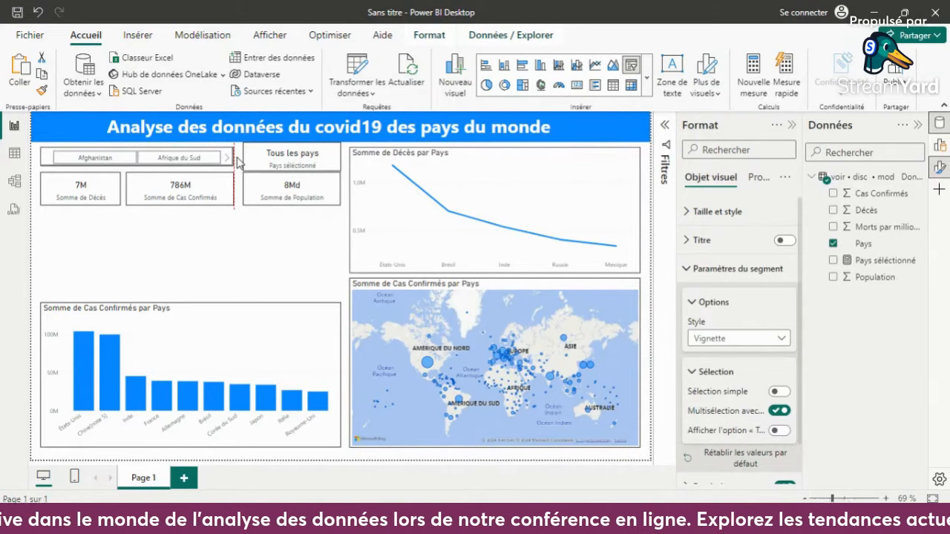
click(282, 262)
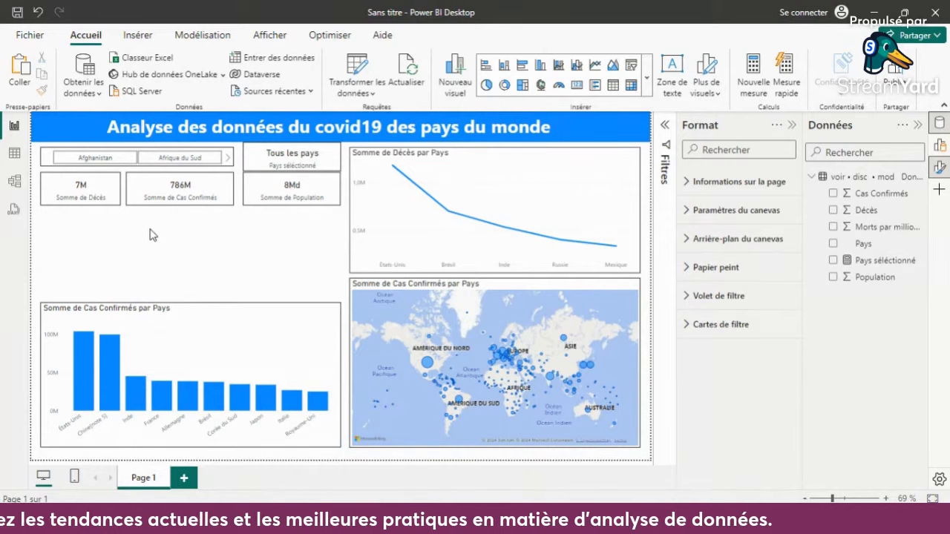
- Insert a table visual, fit its height between the summary cards and the bar chart, and widen it
click(611, 86)
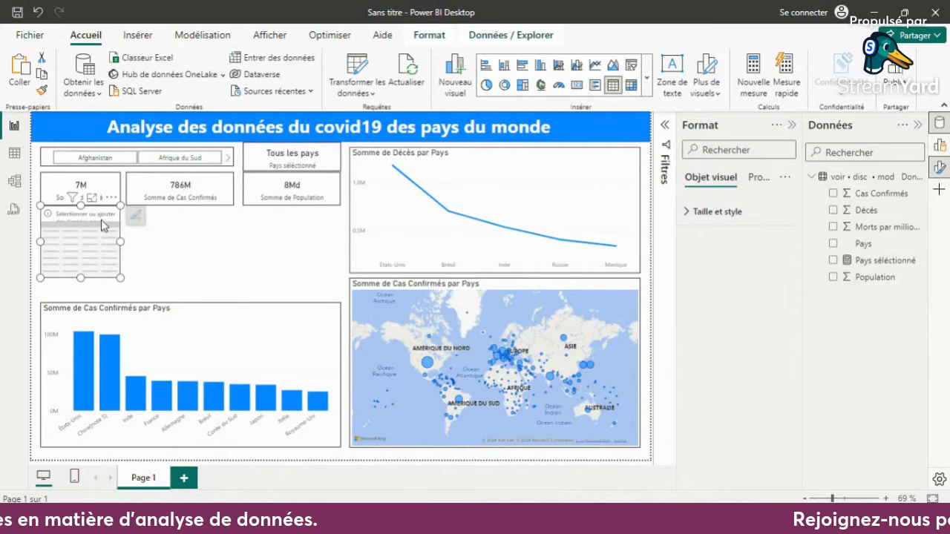
drag(82, 276, 81, 299)
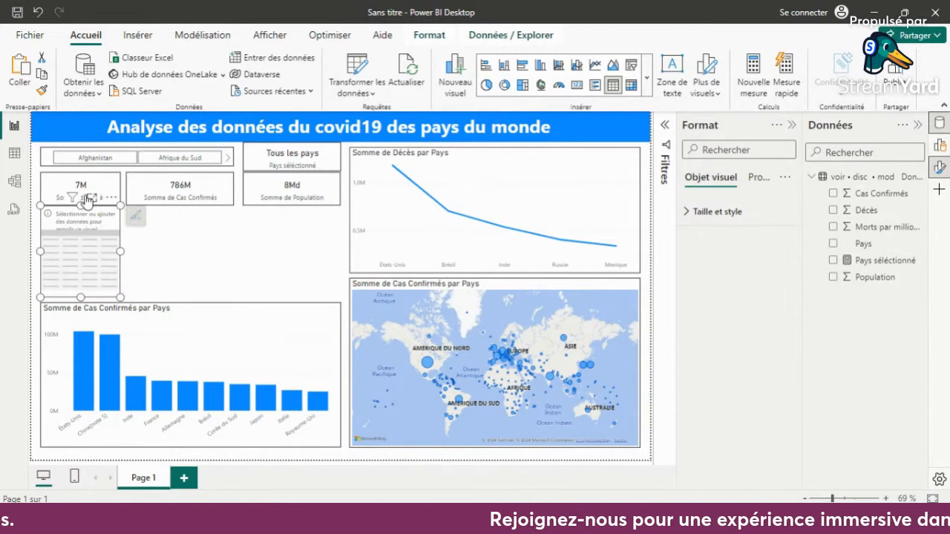
drag(81, 205, 81, 211)
drag(121, 254, 170, 253)
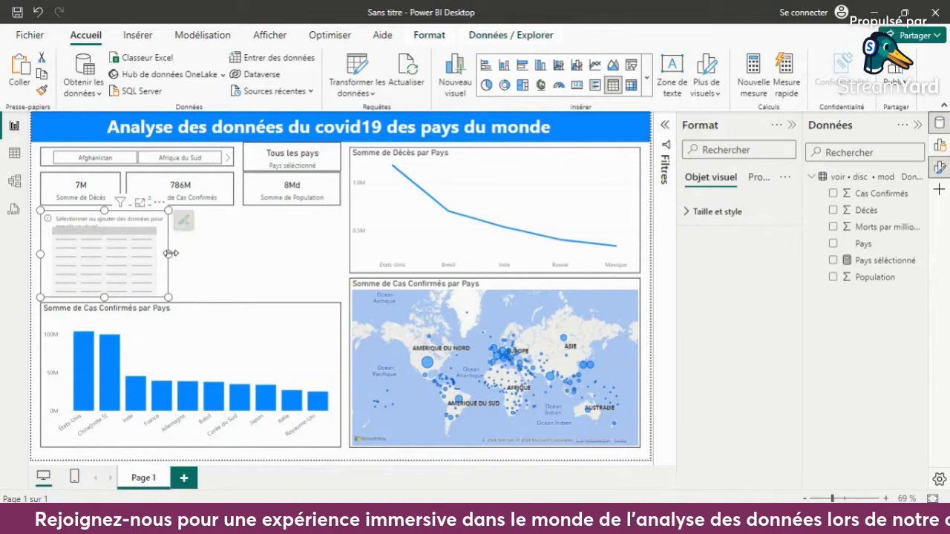
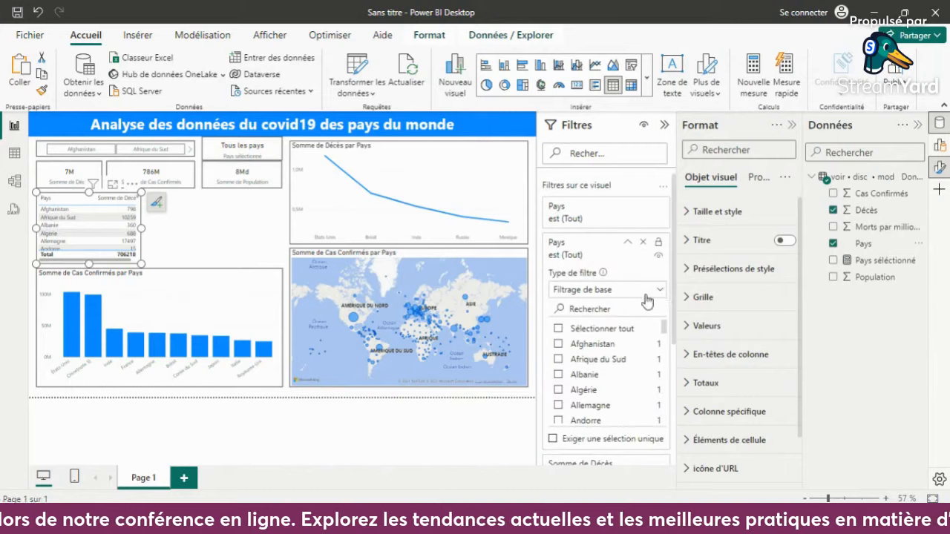
- Filter the table's Pays field with N premiers to the bottom (Bas) 5 countries by Somme de Décès and apply it
click(660, 291)
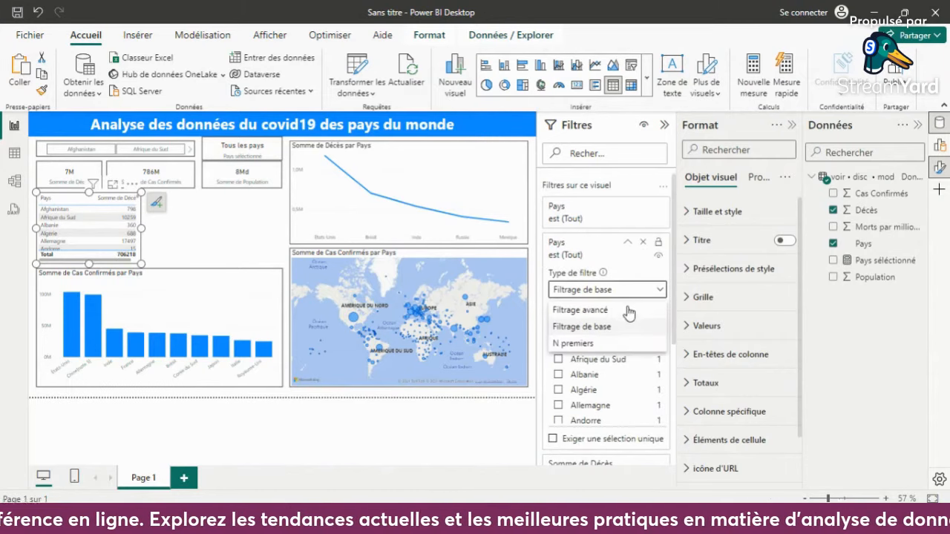
click(593, 344)
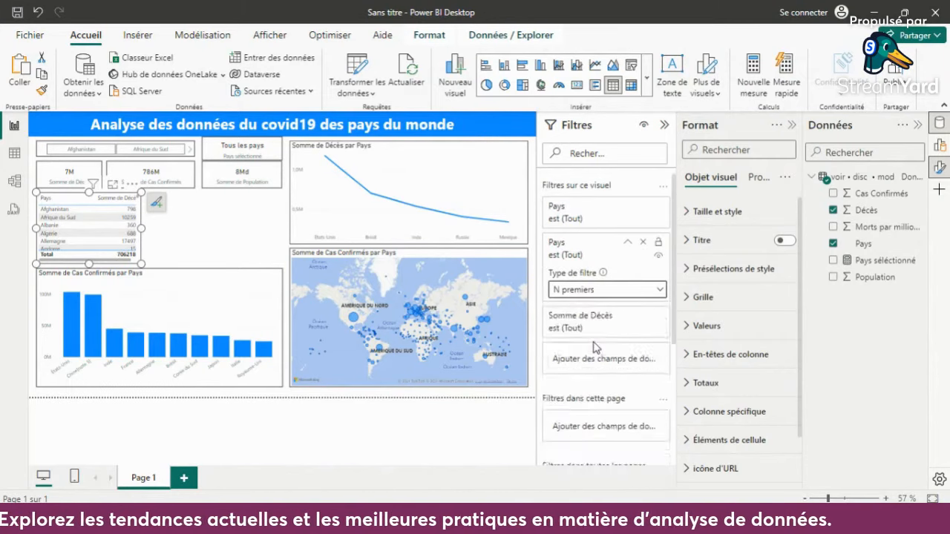
click(596, 328)
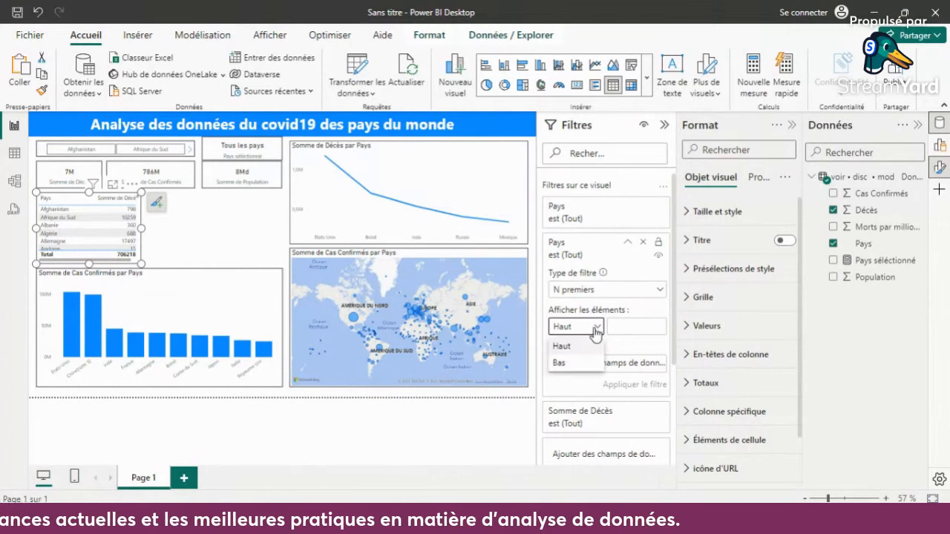
click(583, 364)
click(630, 328)
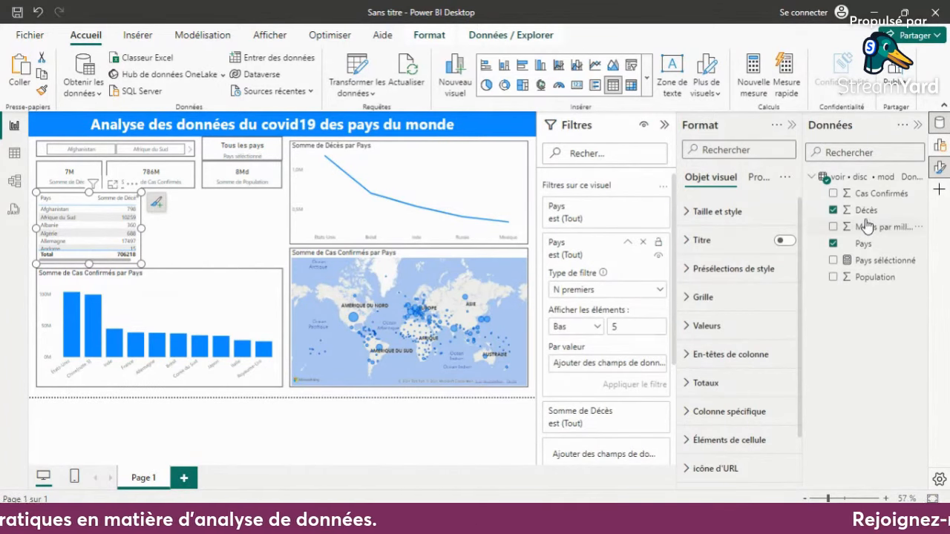
drag(869, 211, 586, 363)
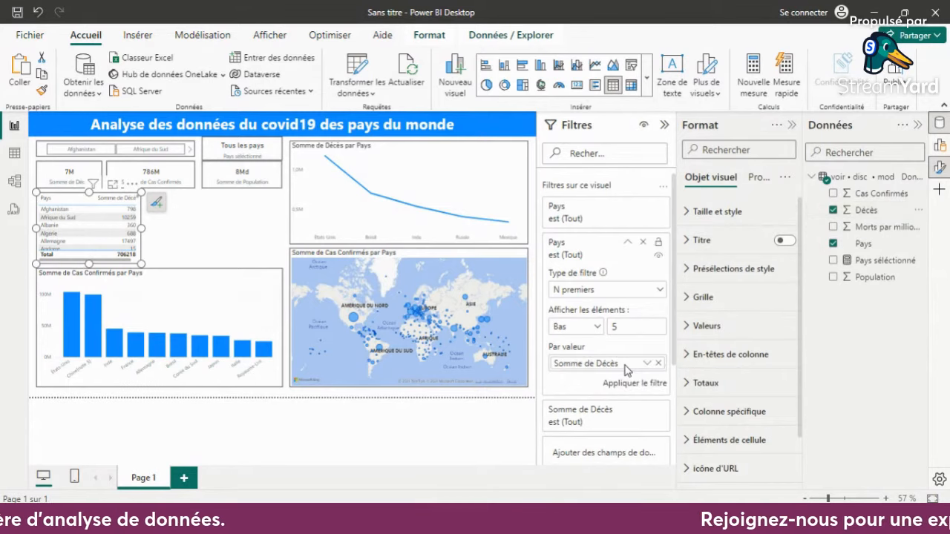
click(625, 384)
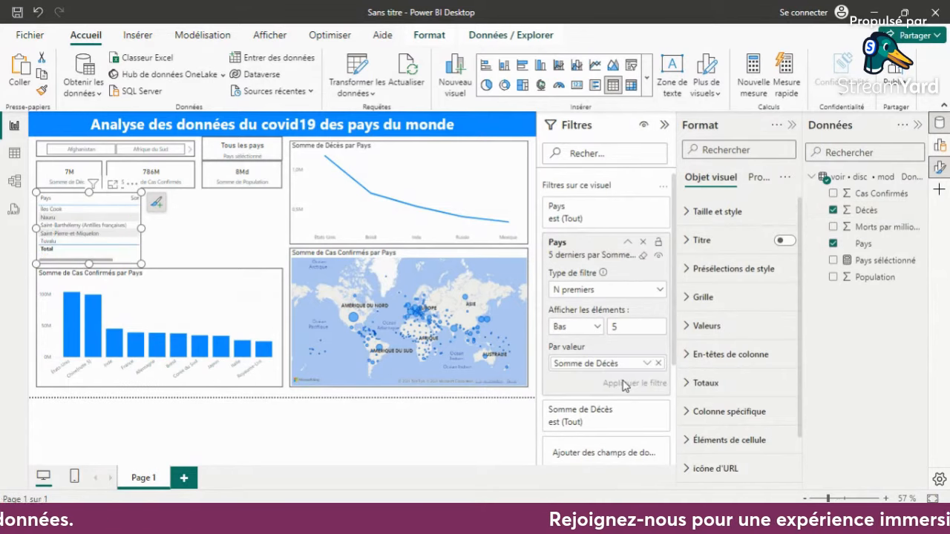
- Narrow the table's Pays column and fit the table's width closely around its two columns
drag(141, 228, 184, 234)
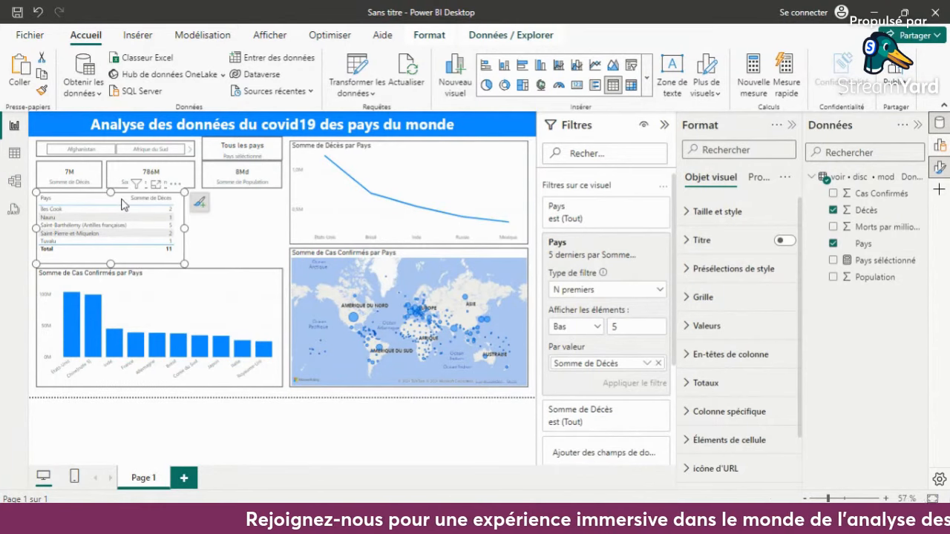
drag(120, 202, 108, 202)
drag(184, 228, 164, 229)
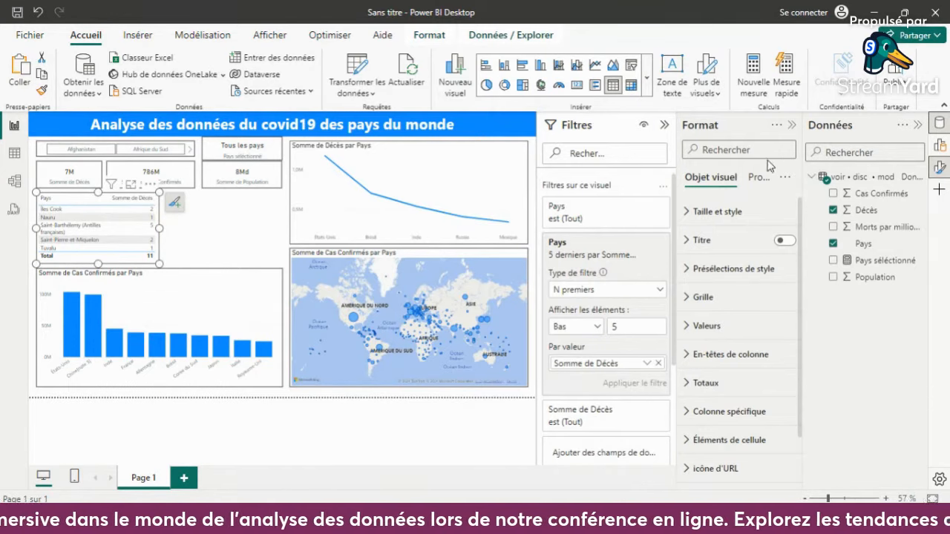
- Turn off the totals row of the deaths table and give the table a visual border
click(724, 383)
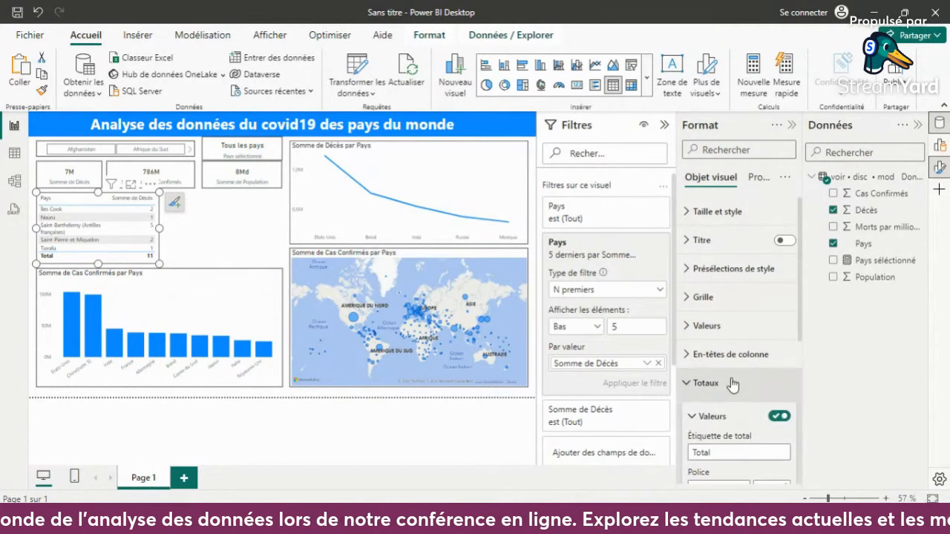
click(779, 416)
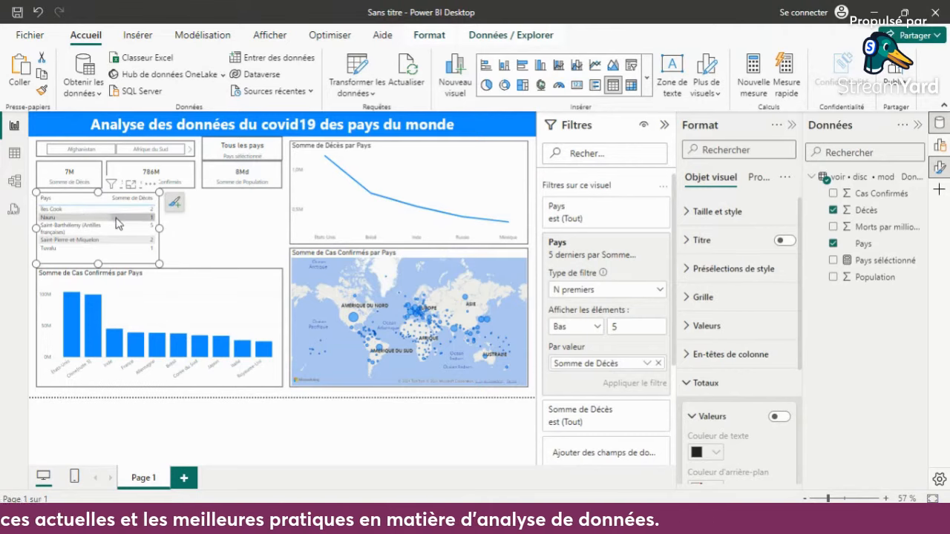
click(723, 212)
scroll(730, 333, down, 5)
scroll(731, 337, up, 5)
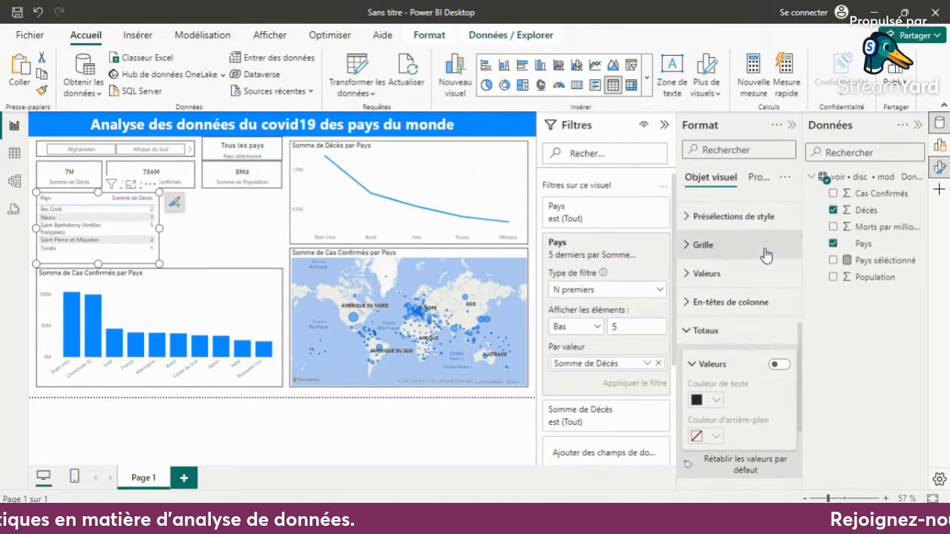
click(782, 272)
click(780, 272)
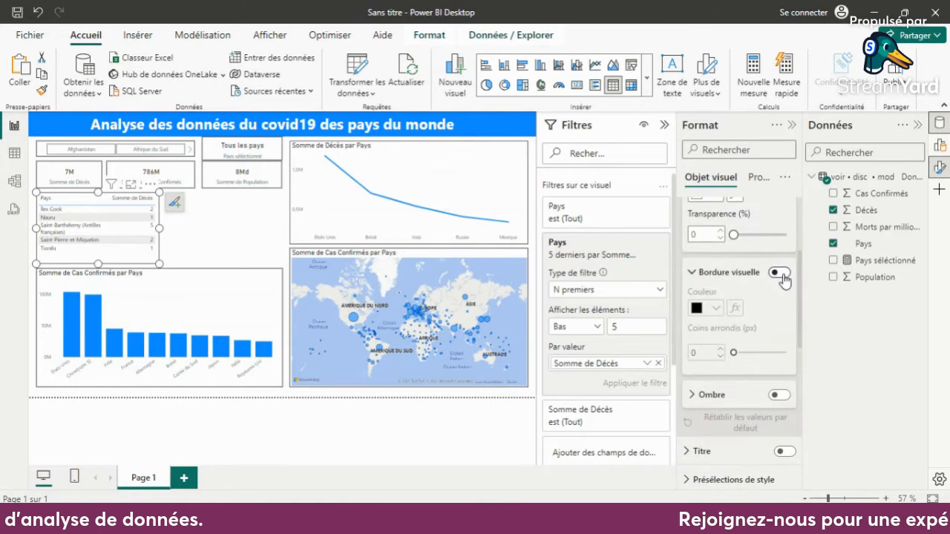
click(245, 239)
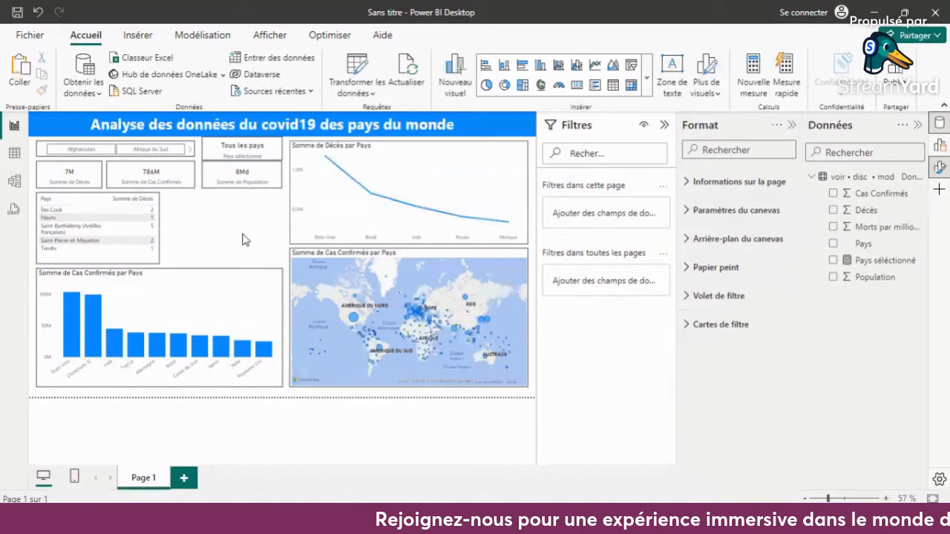
- Sort the table by descending Somme de Décès and duplicate it, fitting the copy beside it with a small gap and a narrower Pays column
click(138, 200)
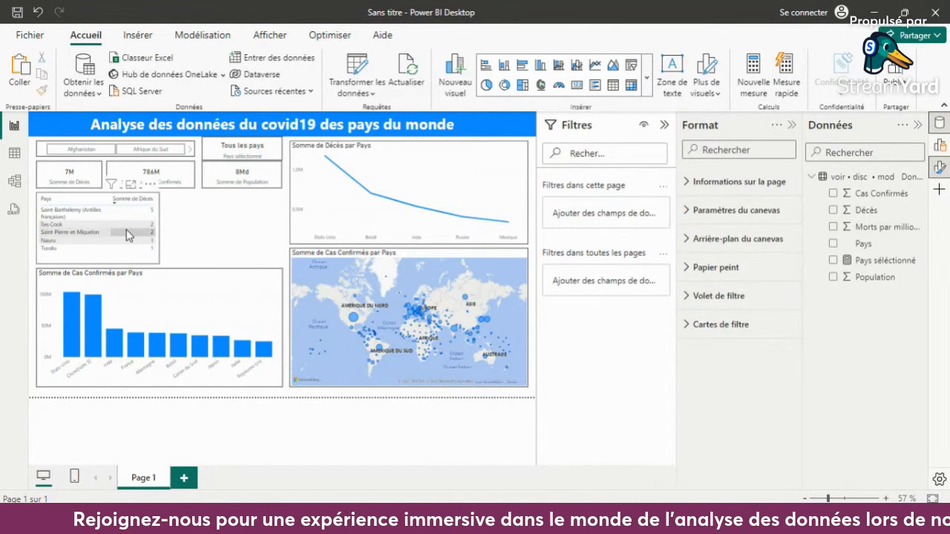
click(161, 205)
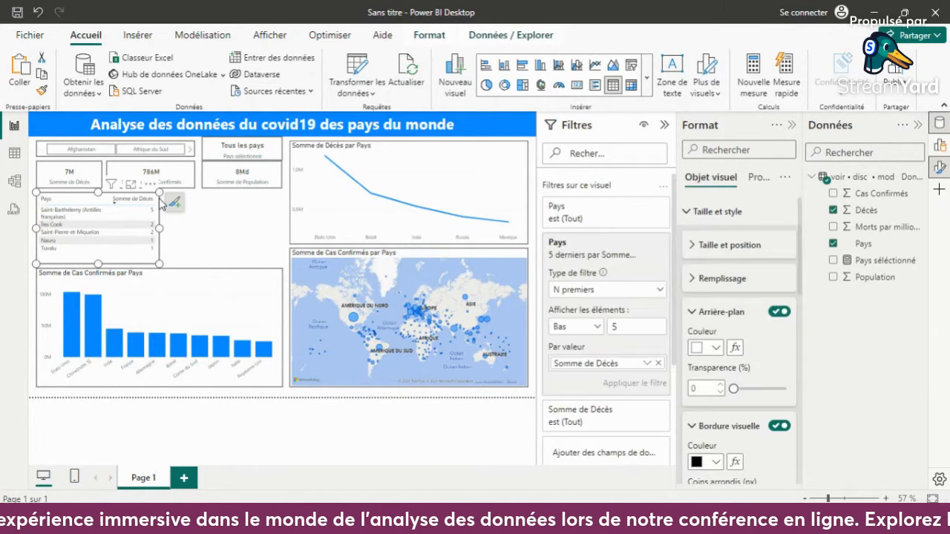
key(ctrl+v)
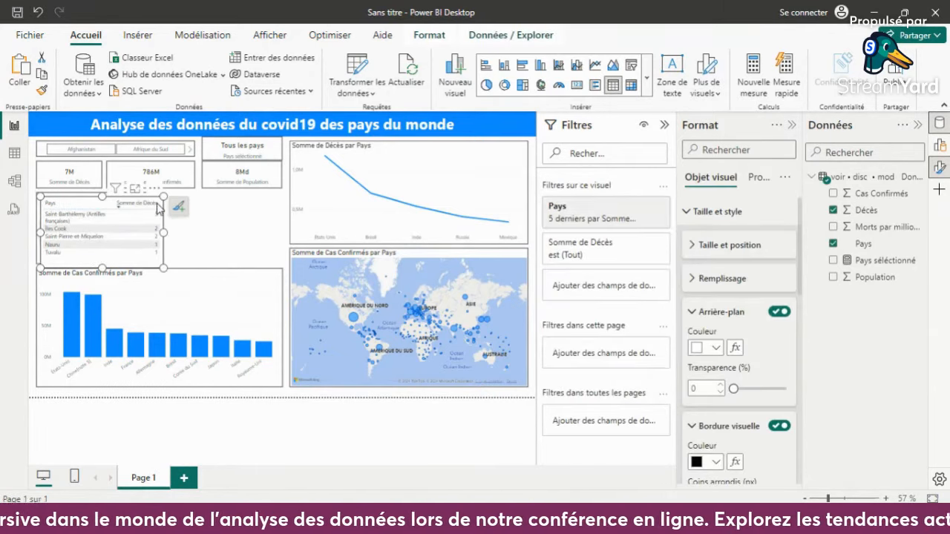
drag(166, 208, 287, 206)
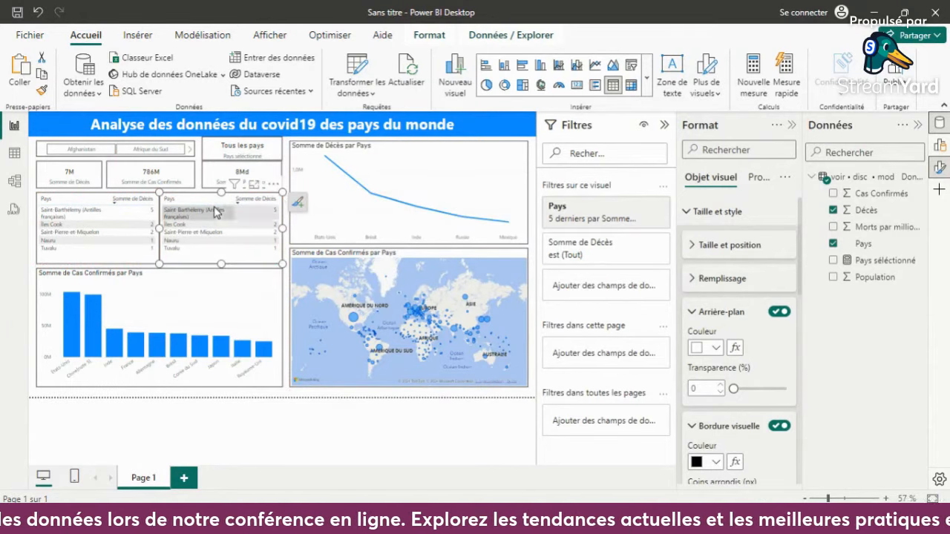
drag(162, 229, 165, 232)
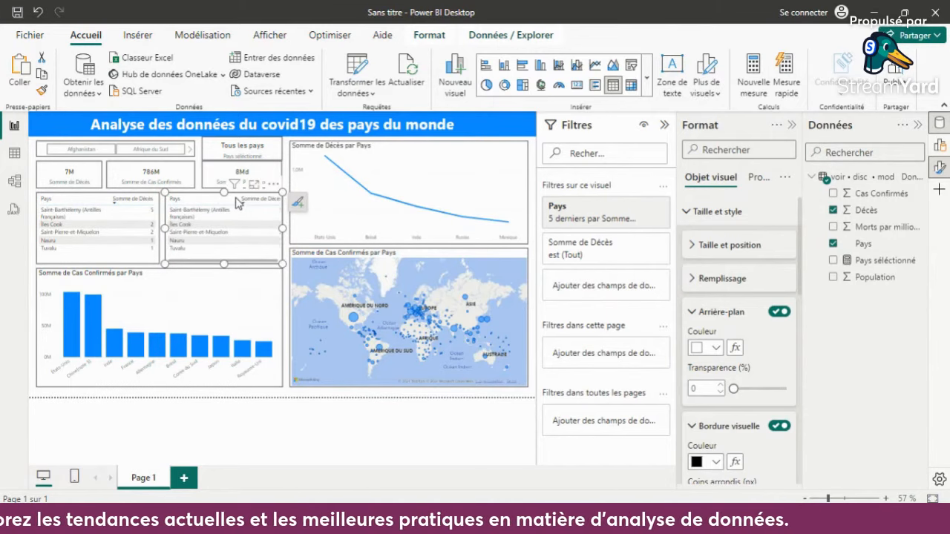
drag(235, 197, 231, 198)
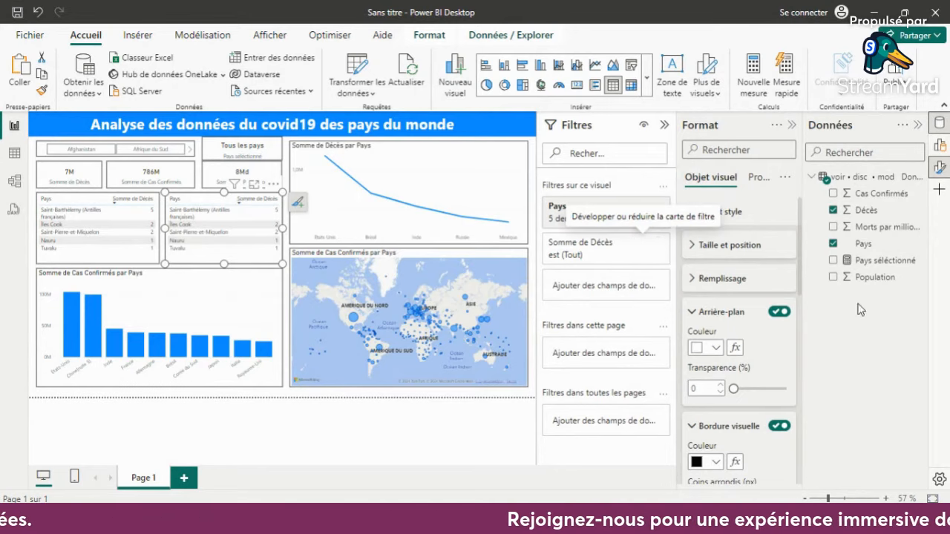
- Replace Décès with Cas Confirmés in the copied table and narrow its Pays column so both columns fit
click(834, 210)
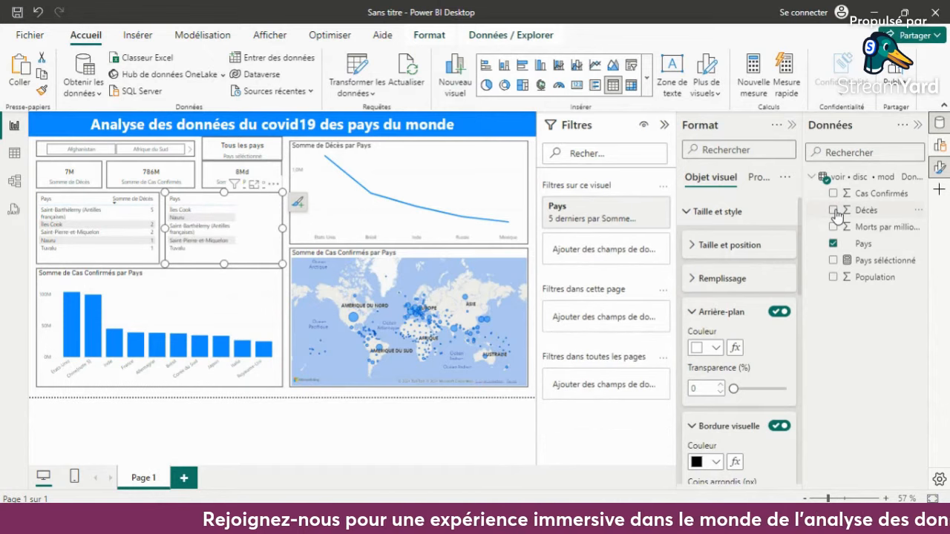
click(833, 193)
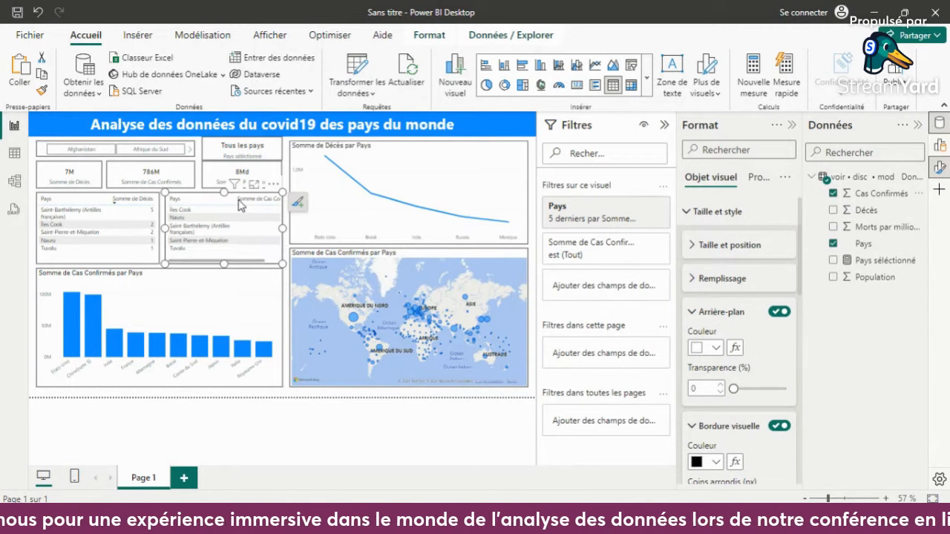
drag(233, 200, 214, 199)
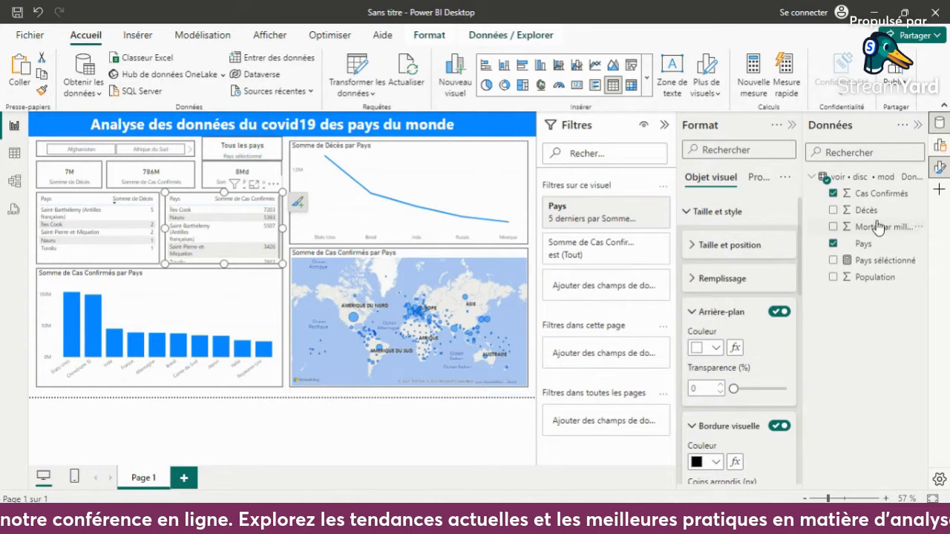
- Try to add a second Pays filter of type N premiers, set to Bas, to the confirmed cases table
drag(863, 244, 660, 276)
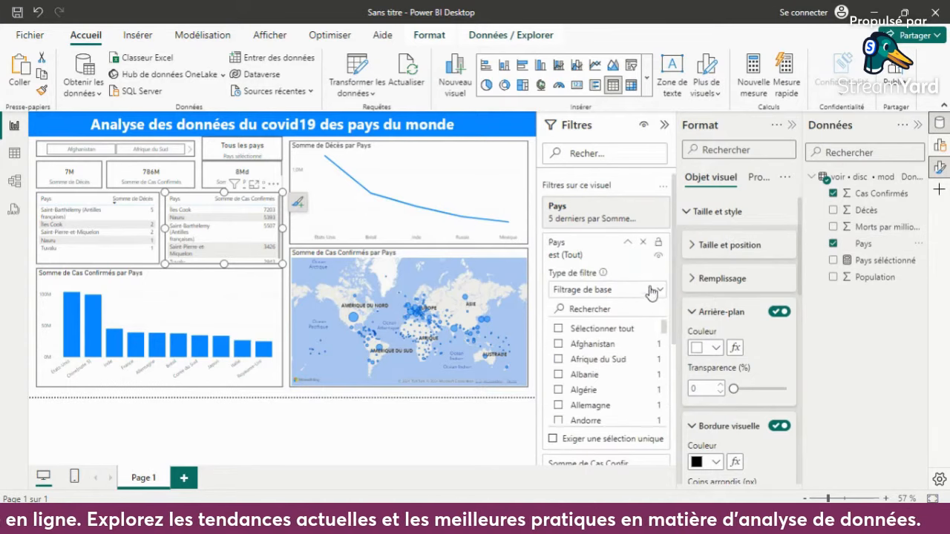
click(661, 291)
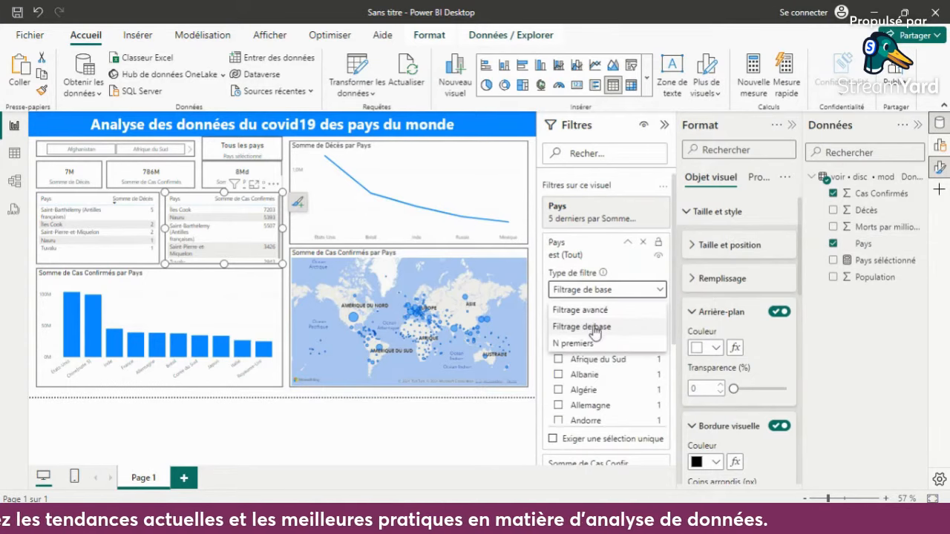
click(579, 343)
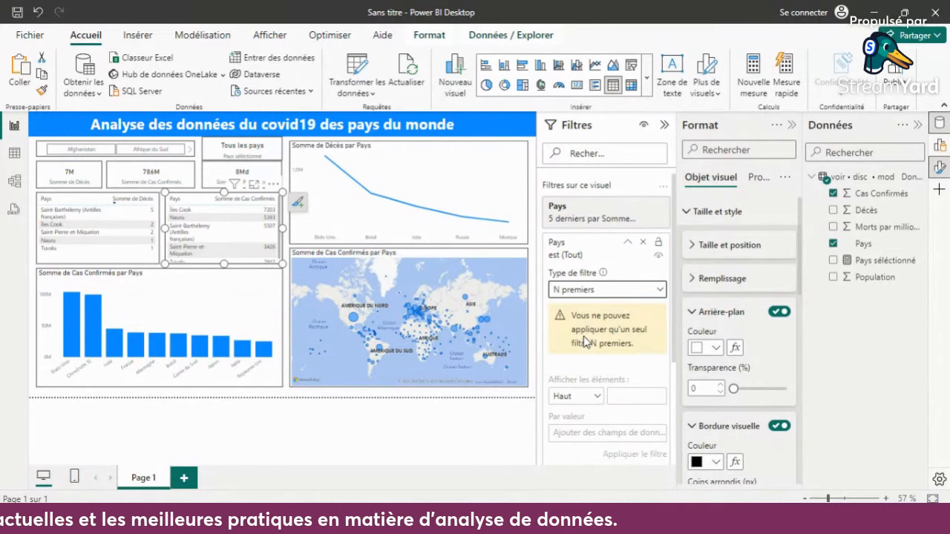
click(590, 399)
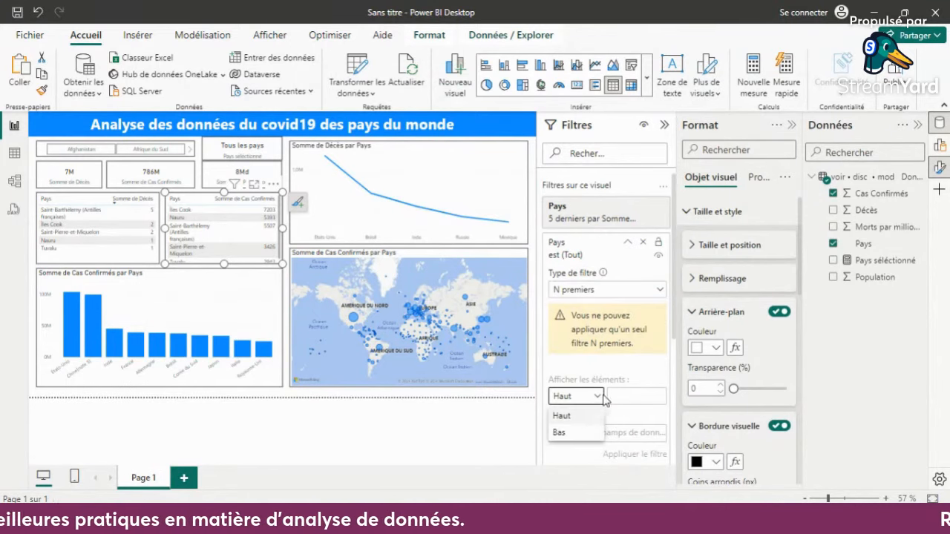
click(579, 433)
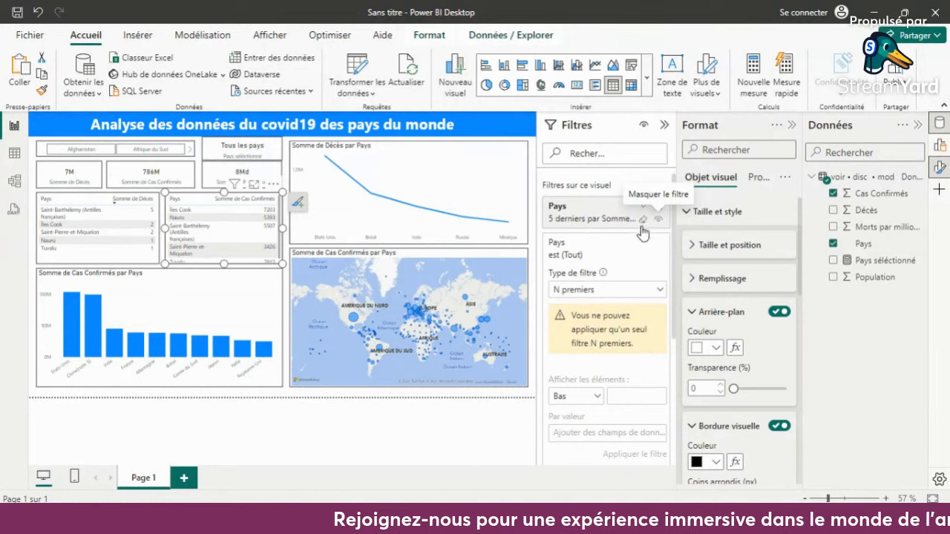
- Base the copied table's existing bottom 5 Pays filter on Somme de Cas Confirmés, and sort the table by descending confirmed cases
click(642, 211)
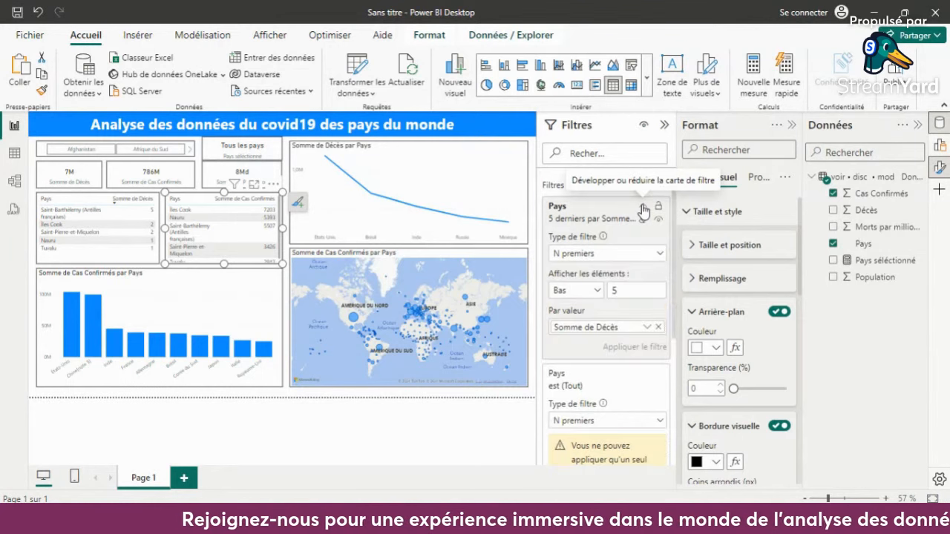
click(657, 327)
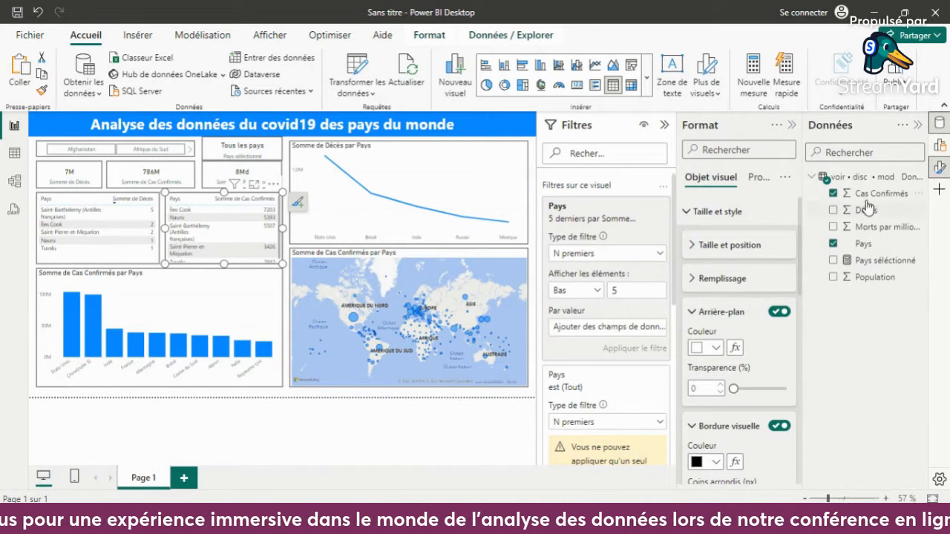
drag(867, 194, 614, 333)
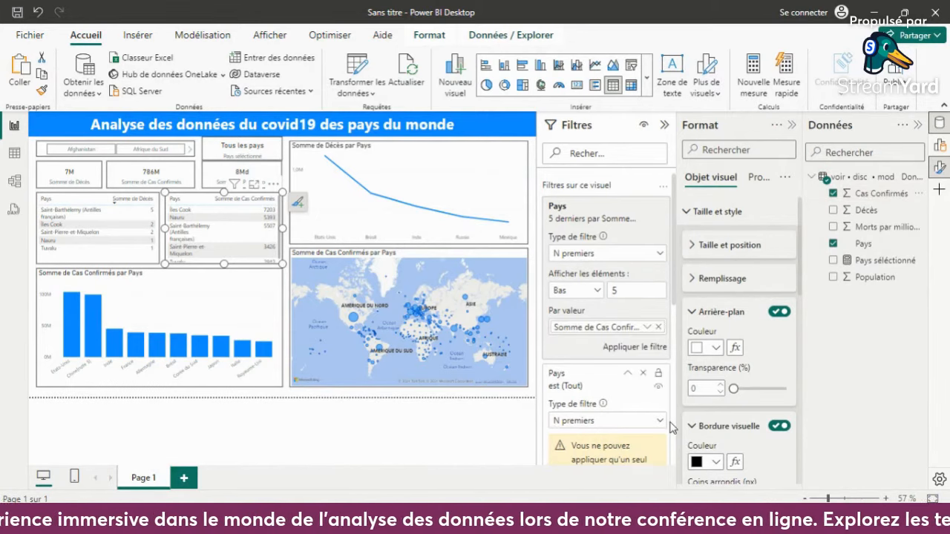
click(628, 349)
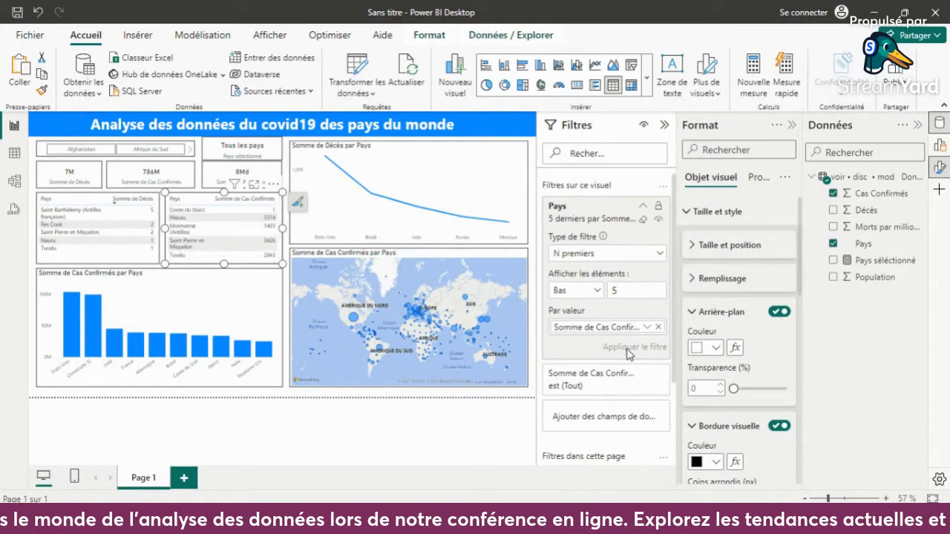
click(258, 200)
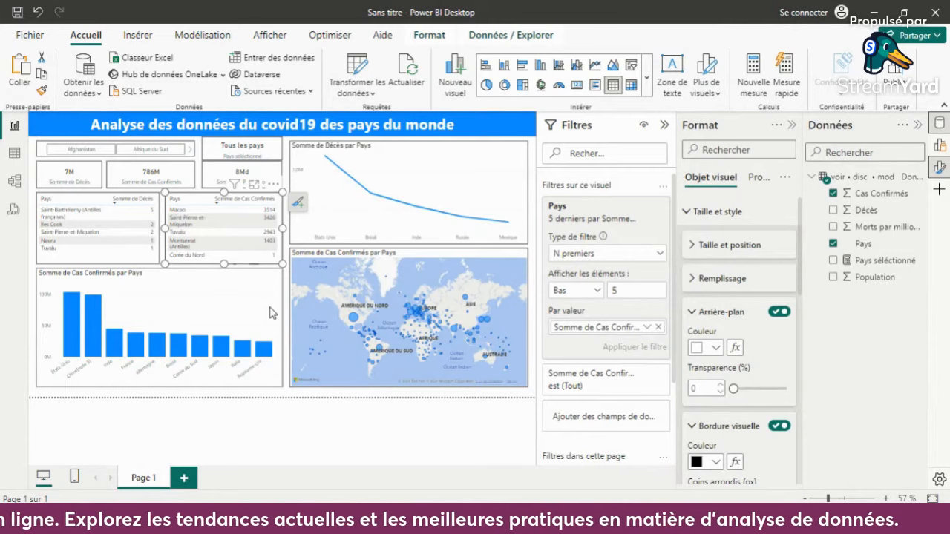
- Deselect the table and collapse the Format and Données panes to enlarge the report page
click(407, 446)
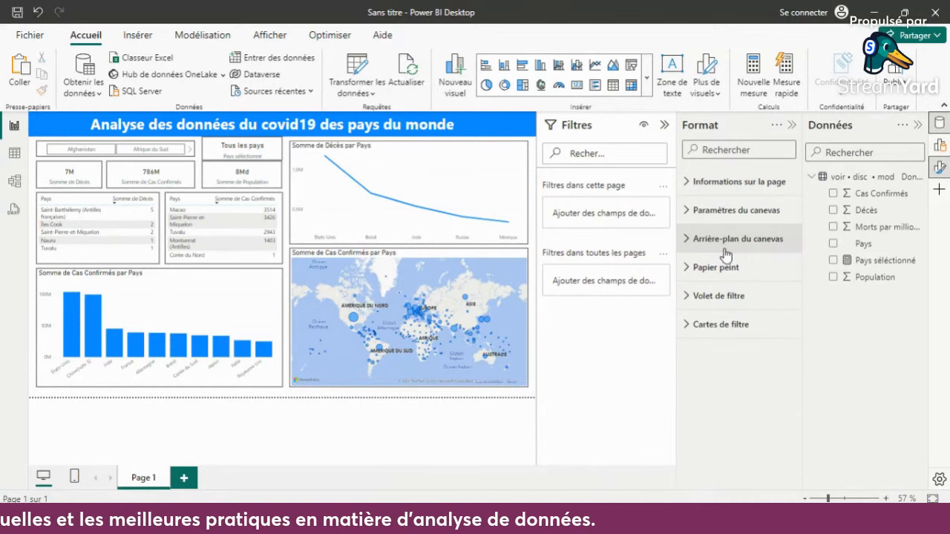
click(791, 125)
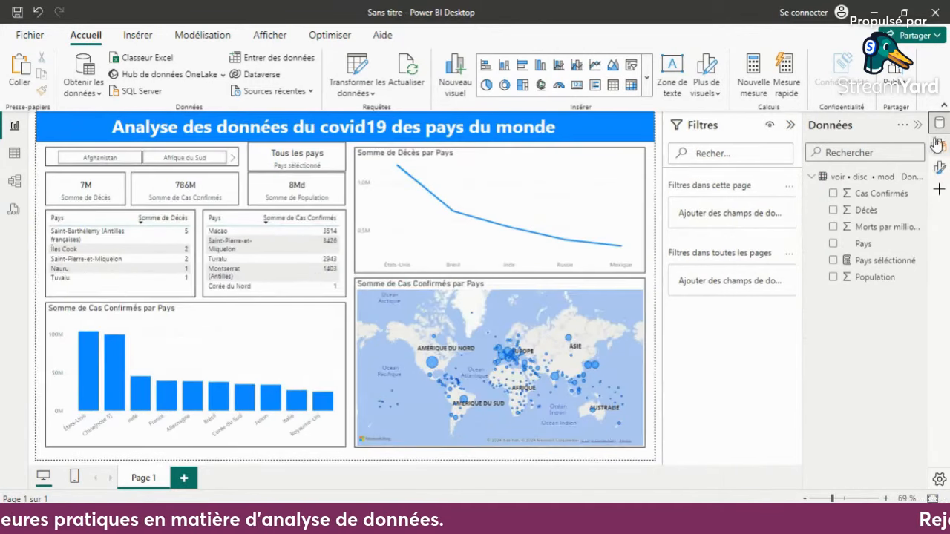
click(918, 126)
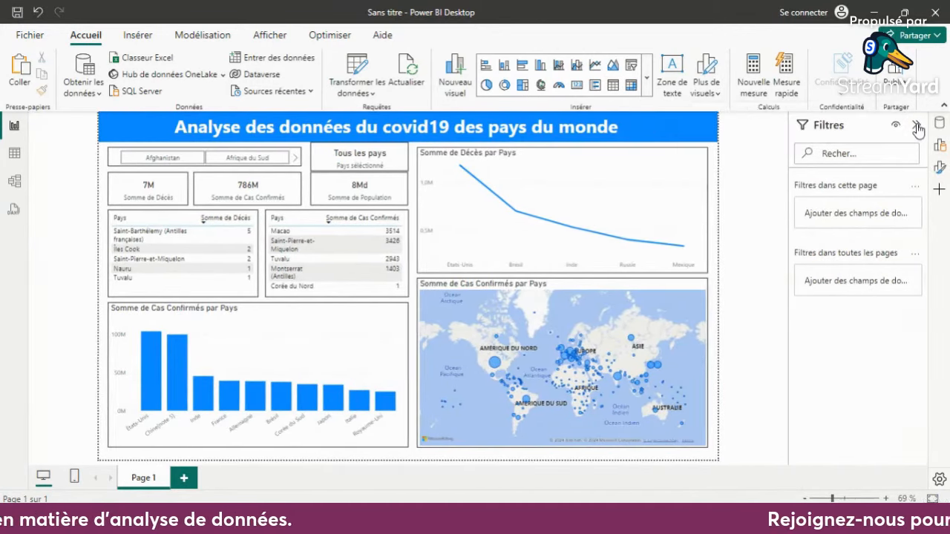
- Collapse the Filtres pane and test the country slicer by filtering the report on Azerbaïdjan and clearing that selection
click(918, 126)
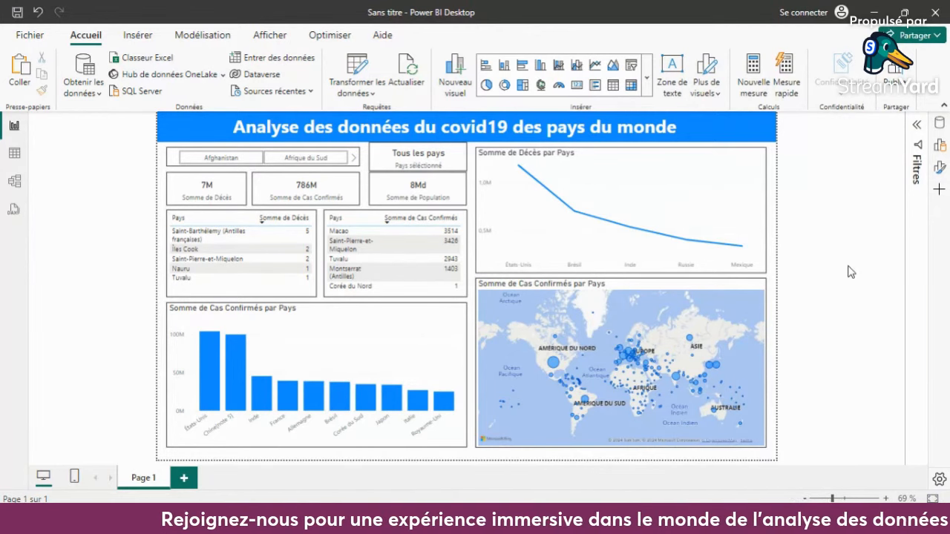
click(356, 159)
click(355, 159)
click(355, 159)
click(355, 159)
double_click(357, 160)
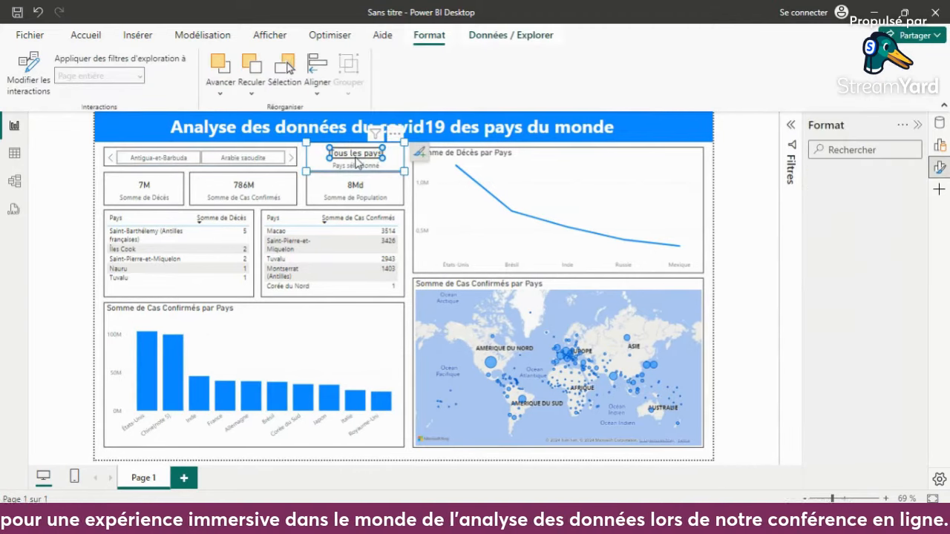
click(295, 164)
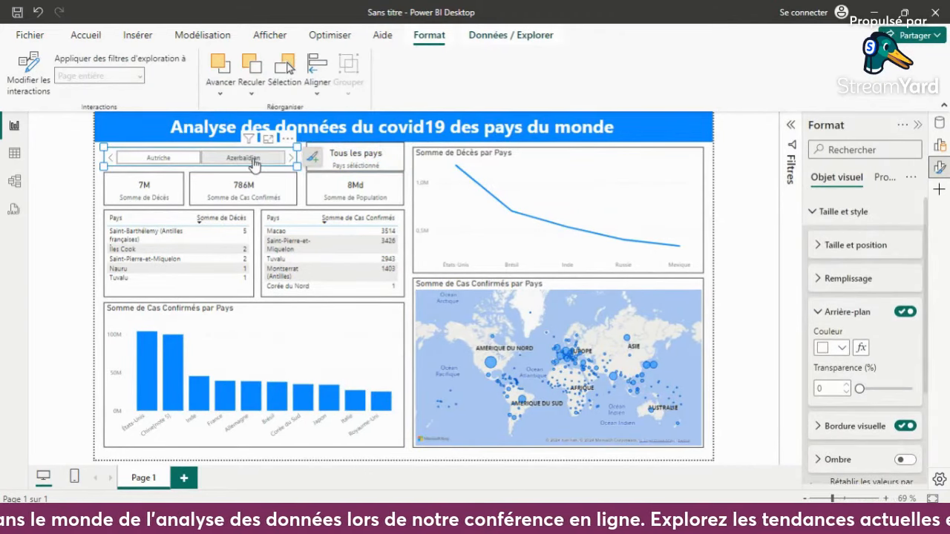
click(245, 158)
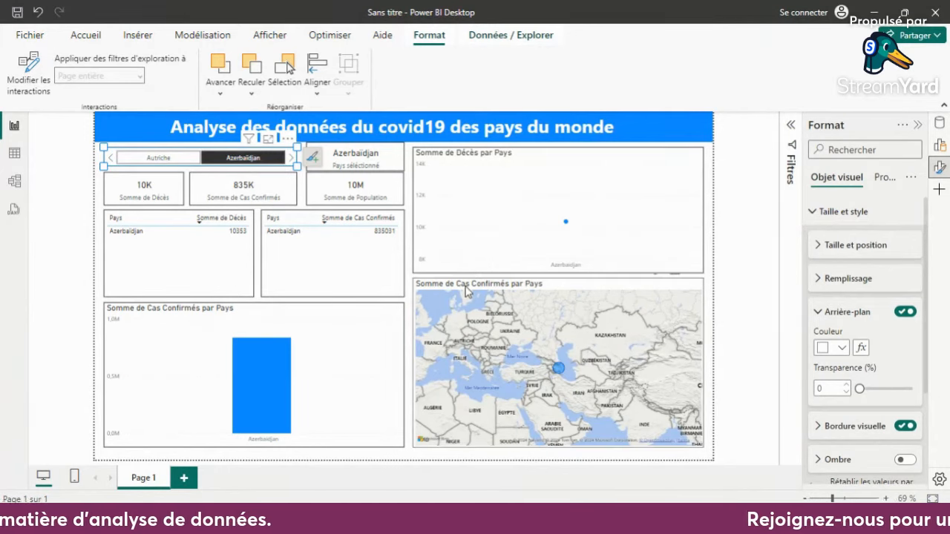
click(251, 159)
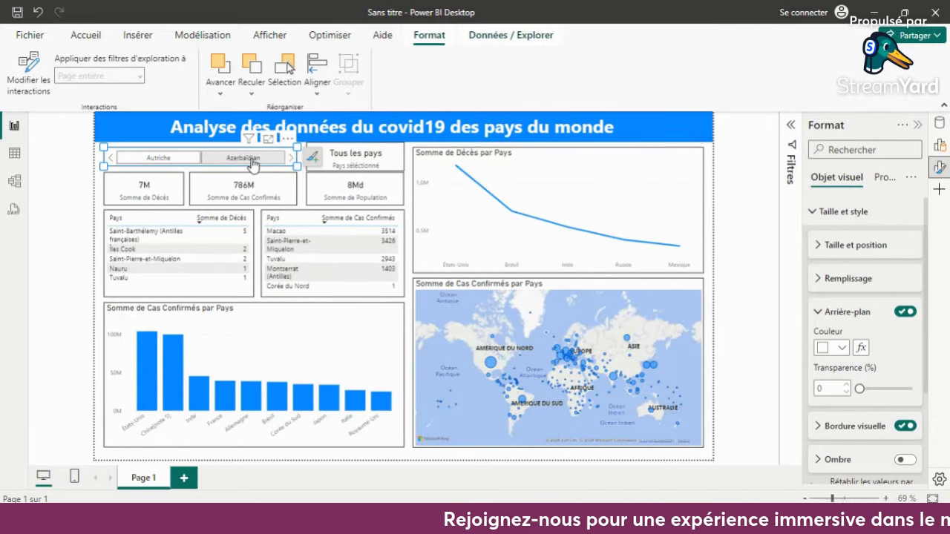
click(731, 145)
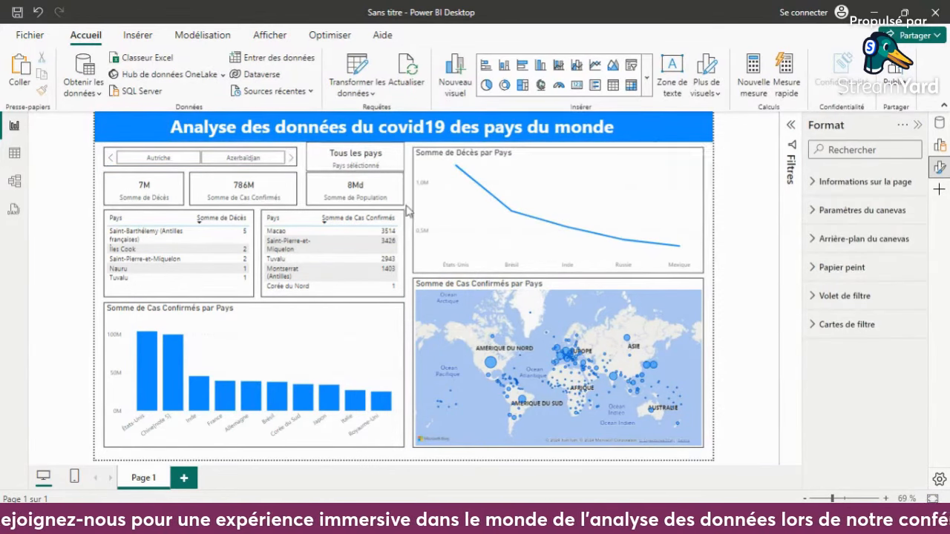
mouse_move(466, 236)
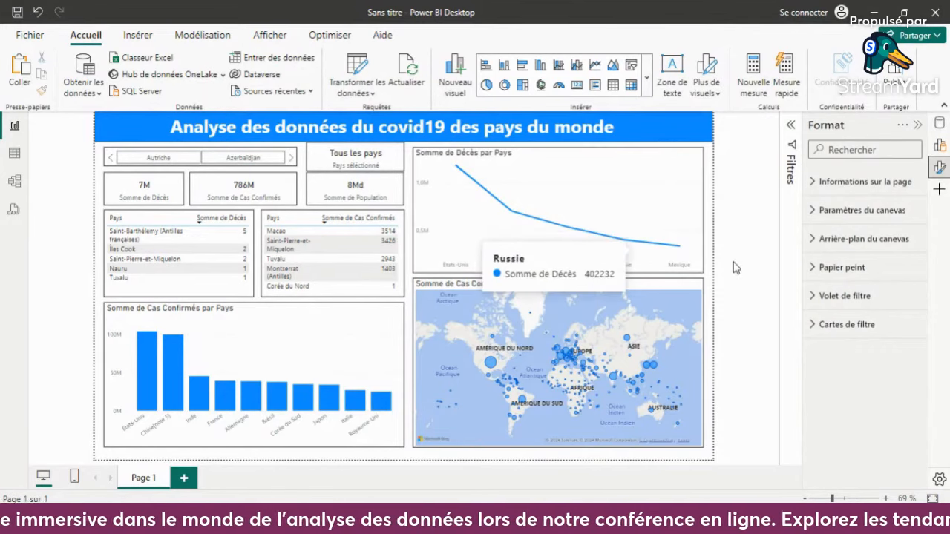
- Apply the dark-background Power BI theme with blue and orange colours to the report
click(276, 35)
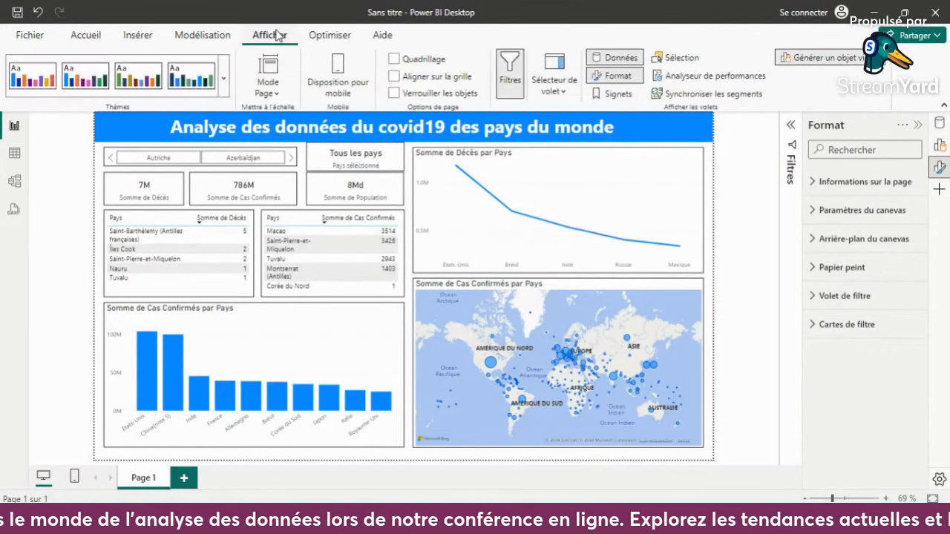
click(223, 89)
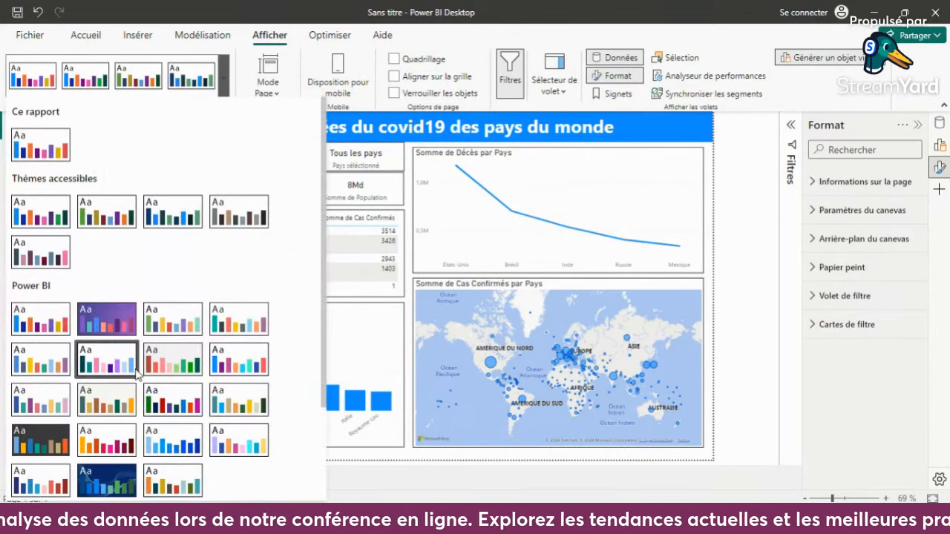
scroll(104, 349, down, 3)
click(61, 326)
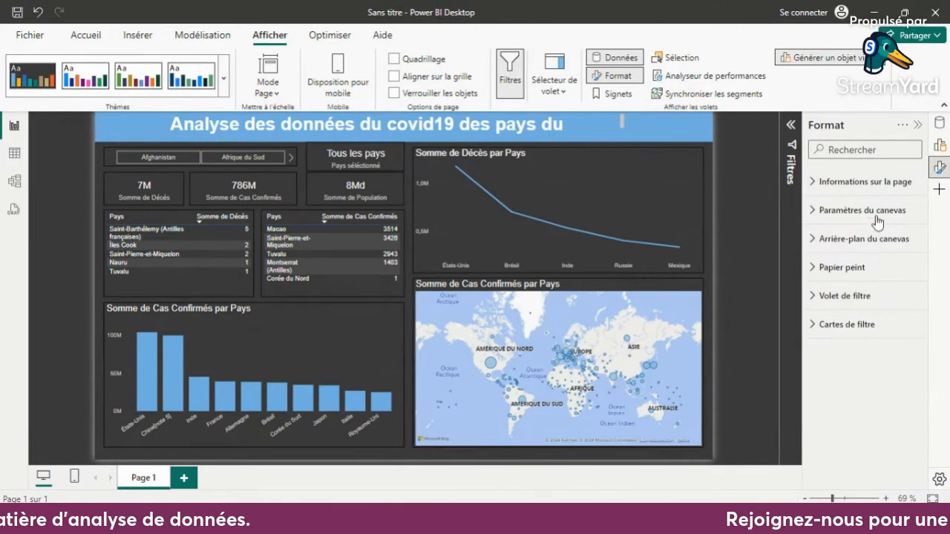
- Select the confirmed cases map and check the style and control options in its map settings
click(680, 297)
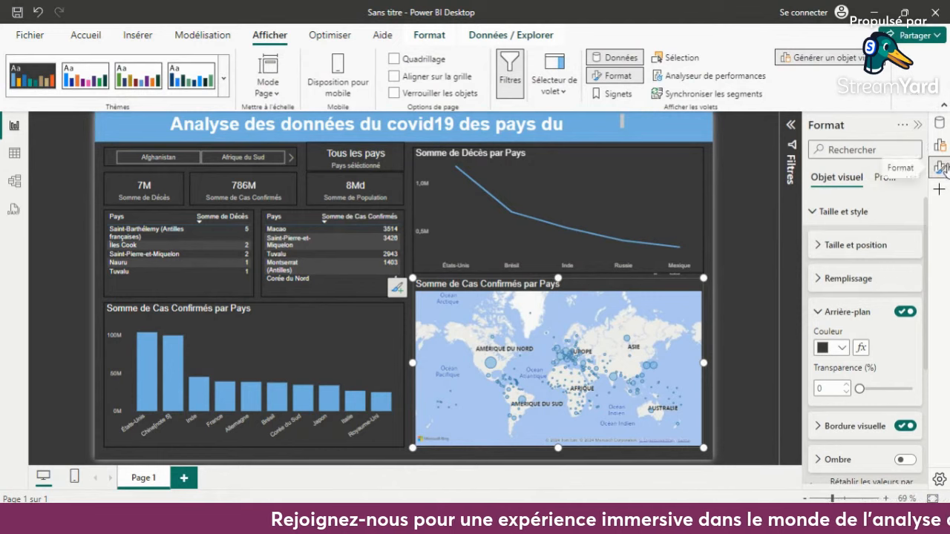
click(823, 213)
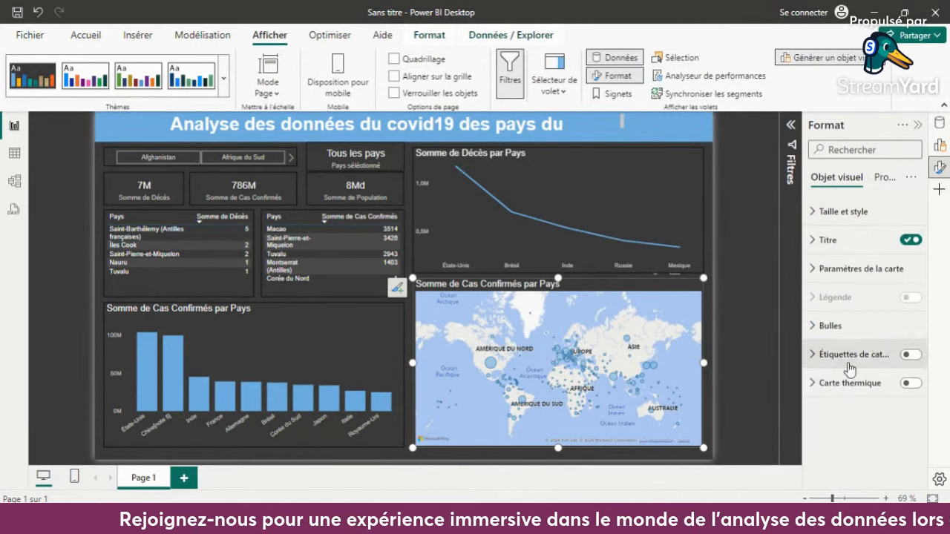
click(829, 273)
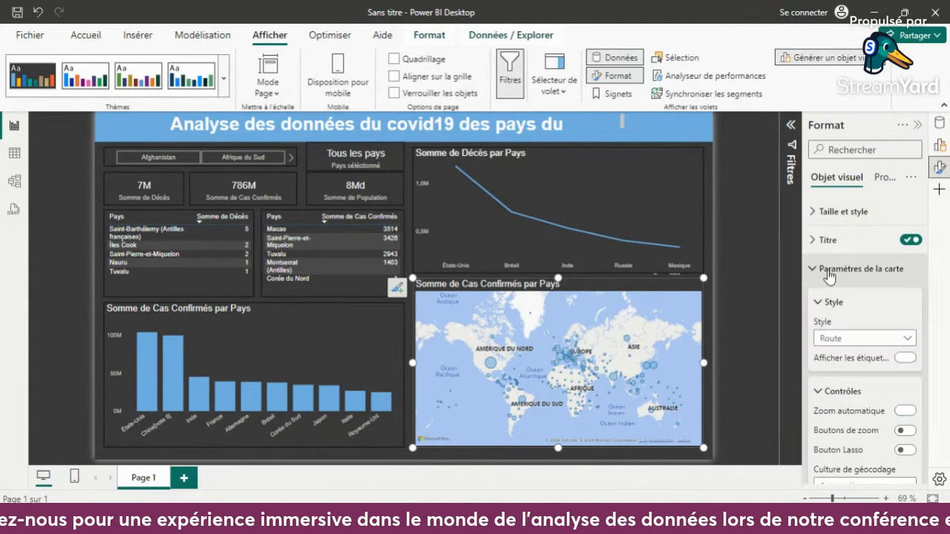
click(860, 340)
click(861, 341)
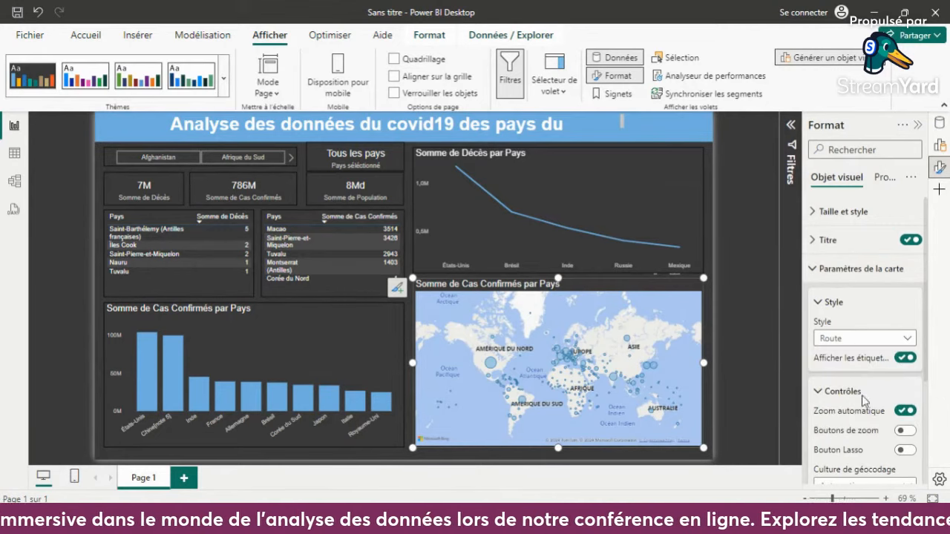
scroll(872, 349, down, 3)
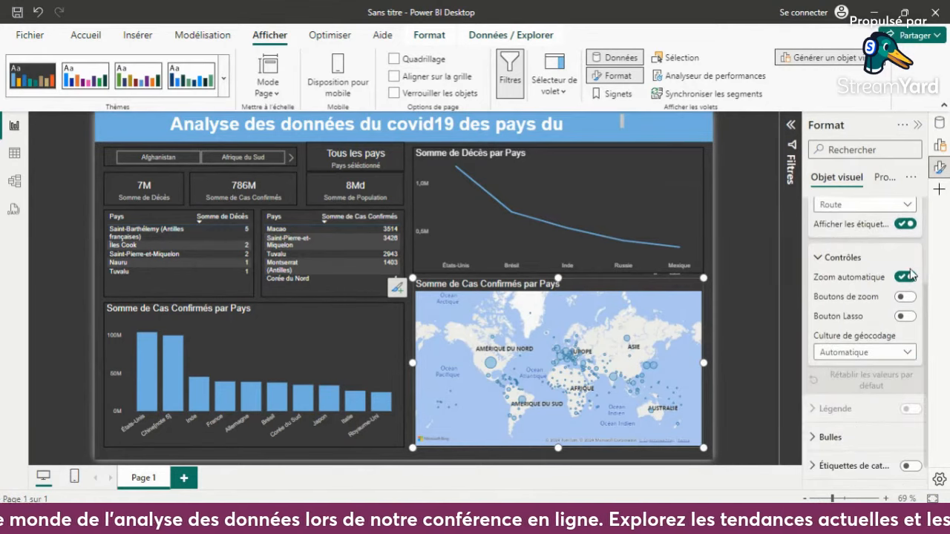
scroll(872, 319, down, 1)
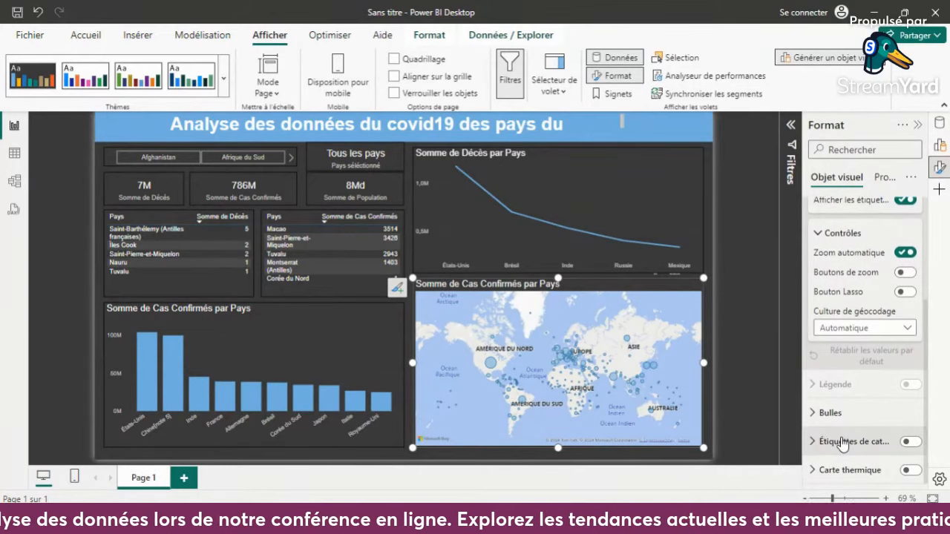
- Set the default bubble colour of the confirmed cases map to dark red and deselect the map
click(831, 413)
scroll(866, 450, down, 3)
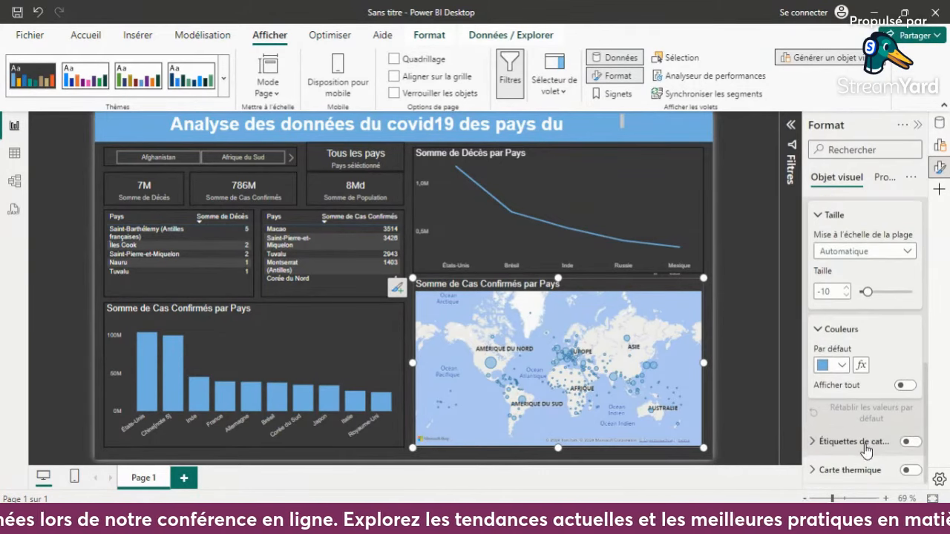
click(842, 365)
click(917, 255)
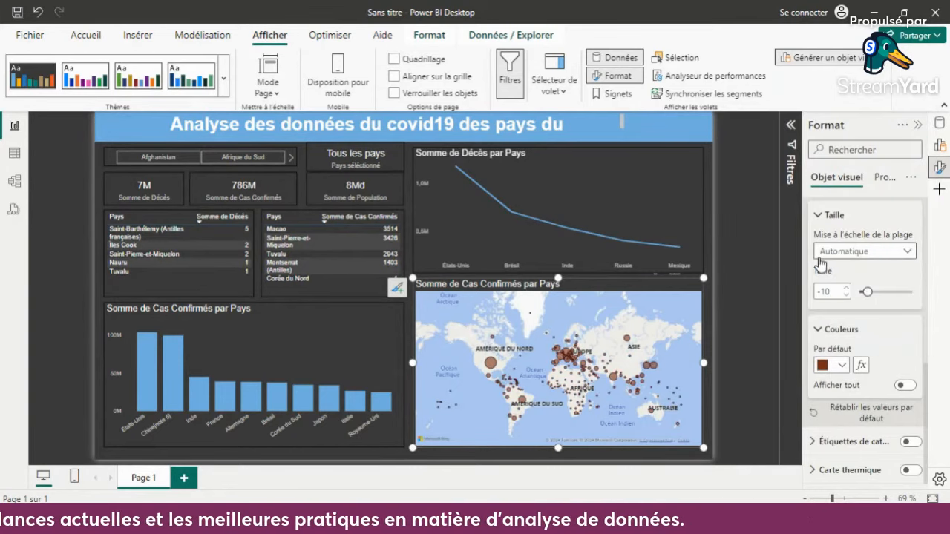
click(749, 167)
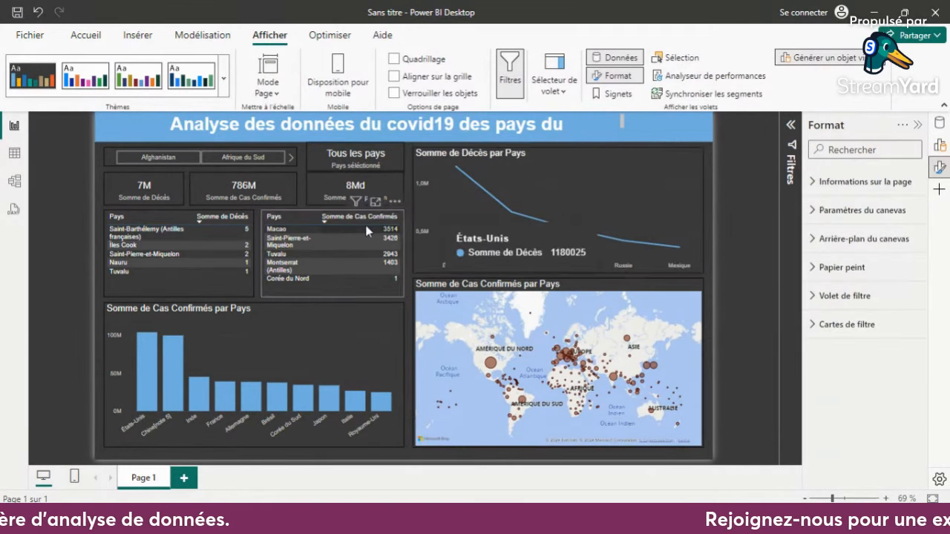
- Cross-filter the report by Macao and by Tuvalu from the confirmed cases table, and clear the selection
click(297, 235)
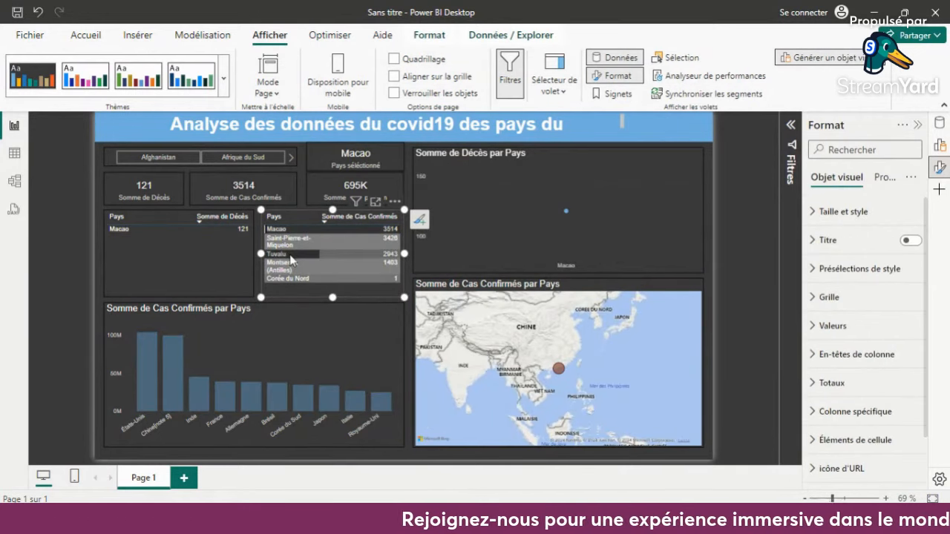
click(291, 254)
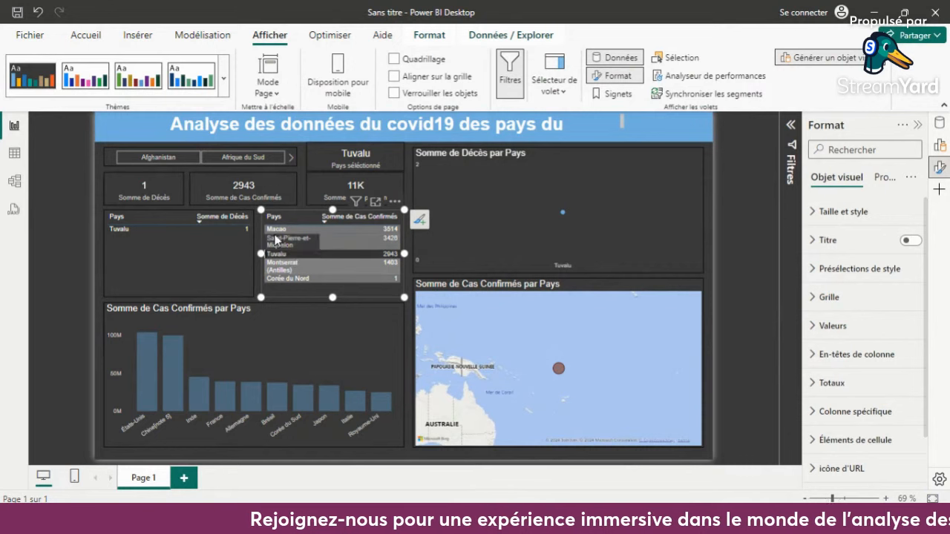
click(290, 254)
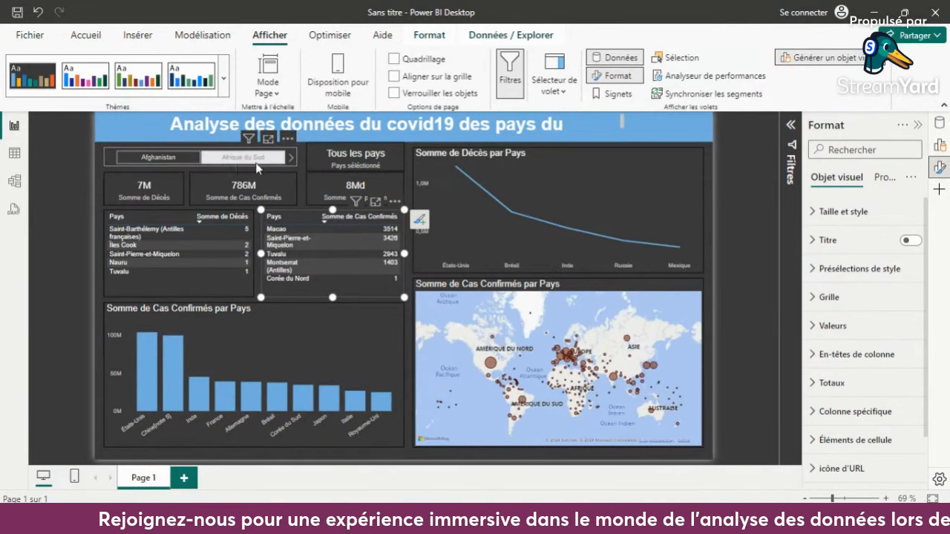
- Browse the country slicer to Arménie, filter the report on it, and clear the slicer selection
click(291, 157)
click(291, 157)
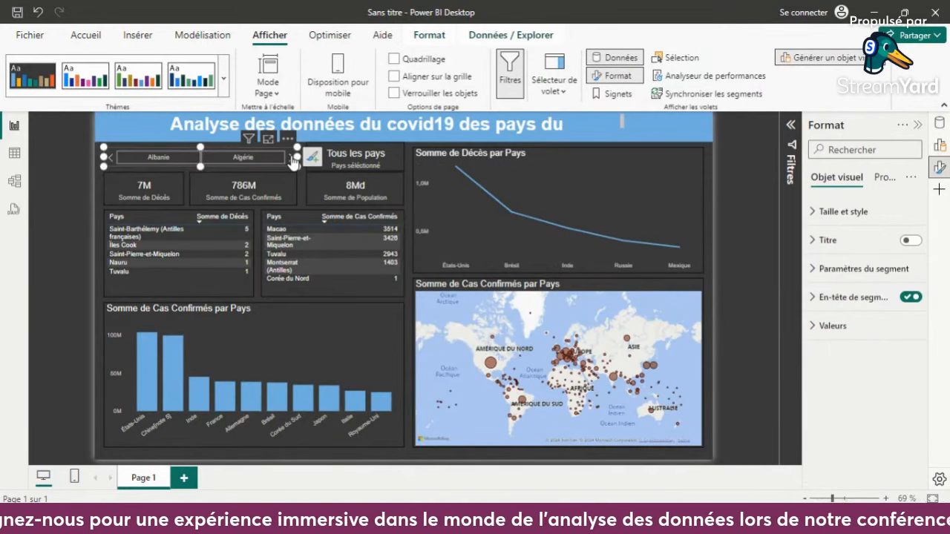
click(291, 157)
click(290, 157)
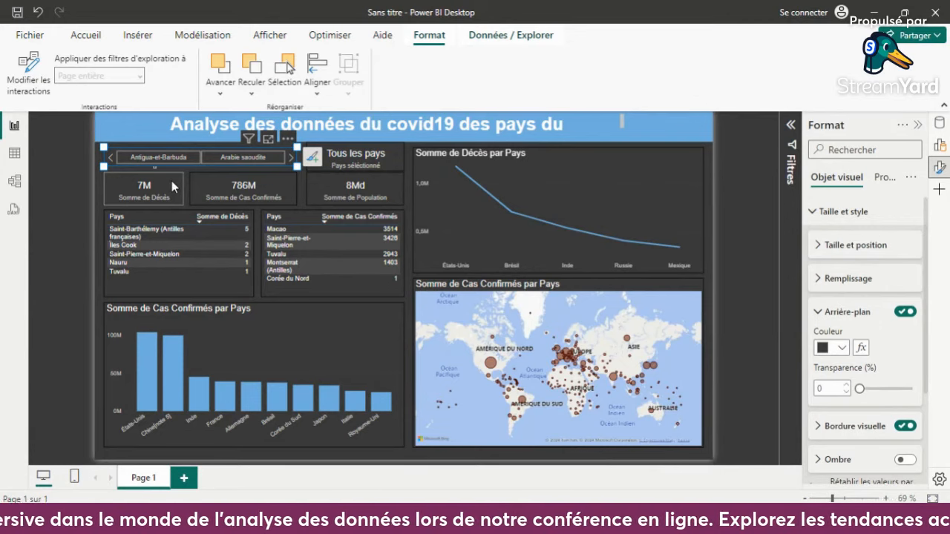
click(331, 195)
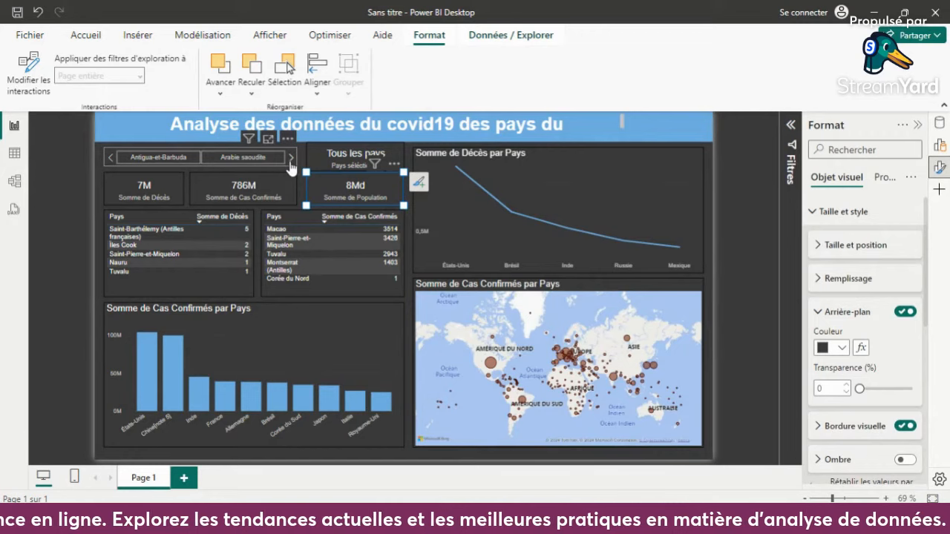
click(290, 159)
click(290, 160)
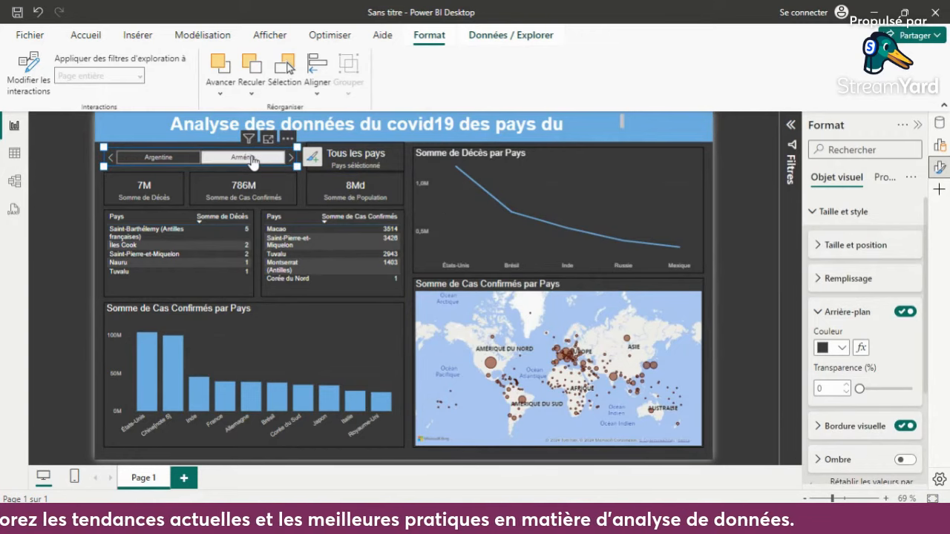
click(251, 157)
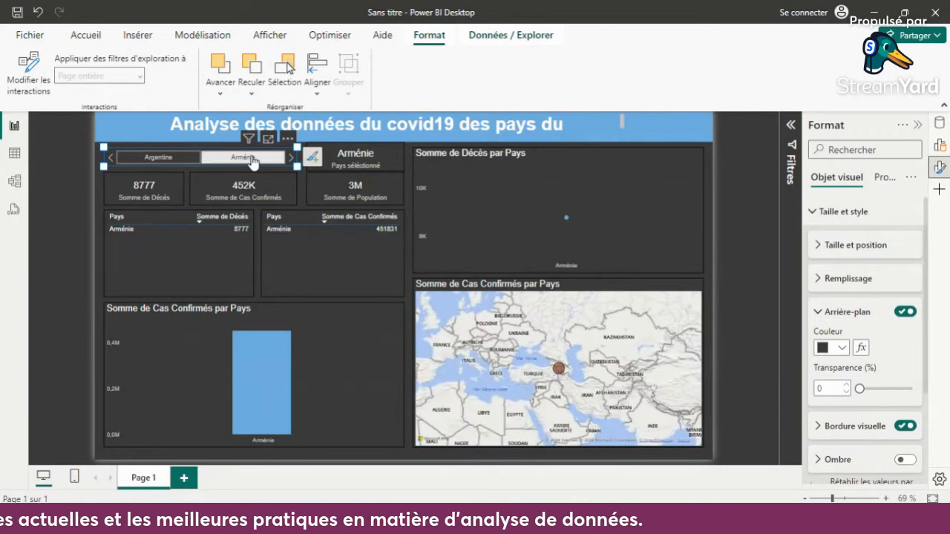
click(253, 159)
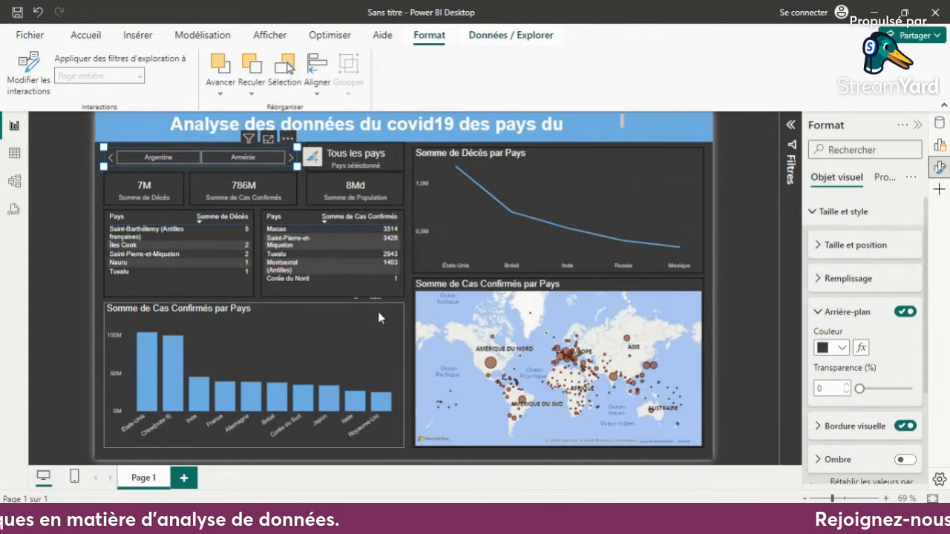
click(411, 304)
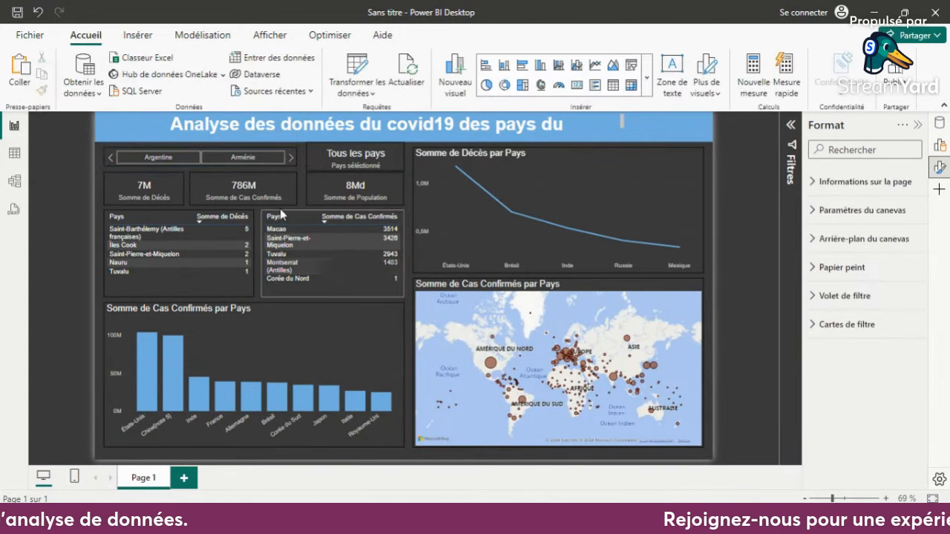
- Cross-filter the report by the États-Unis and Chine bars of the confirmed cases chart, and clear the selection
click(170, 199)
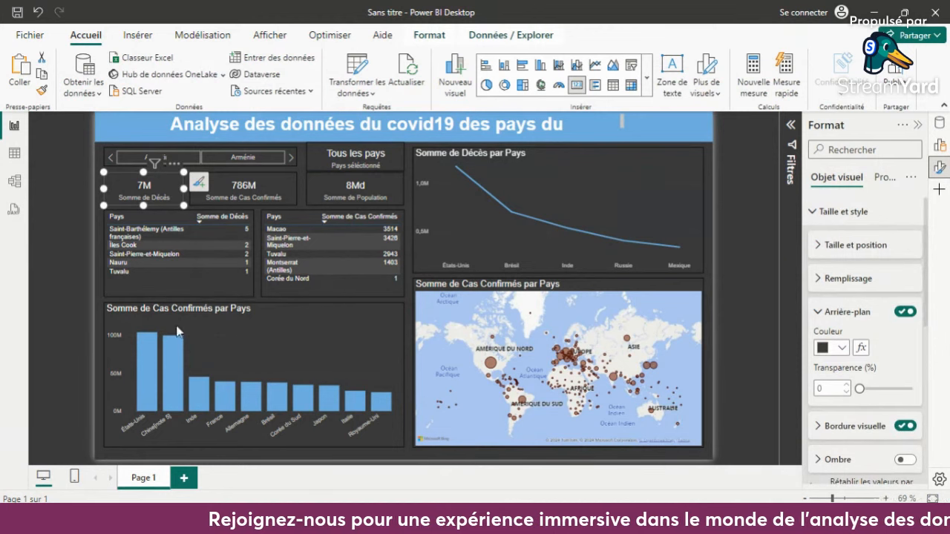
click(147, 359)
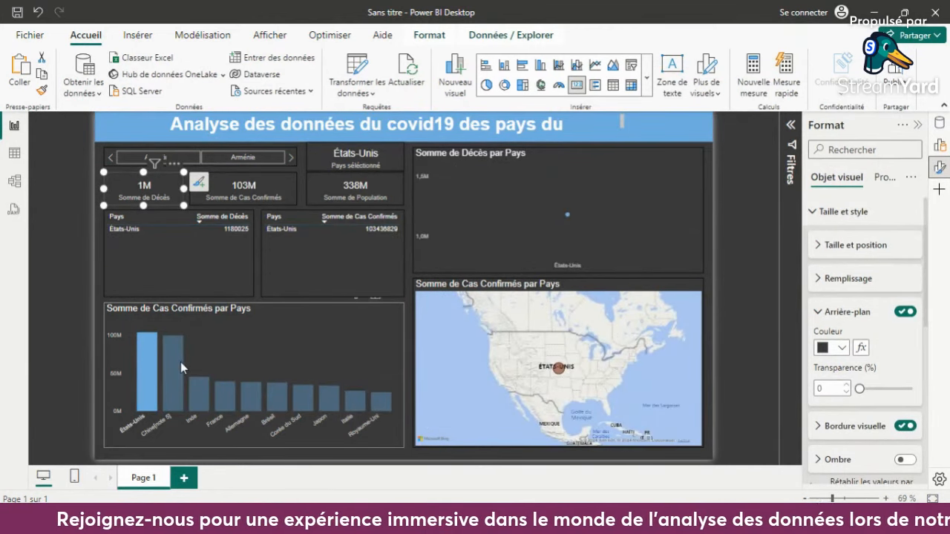
click(180, 361)
click(213, 384)
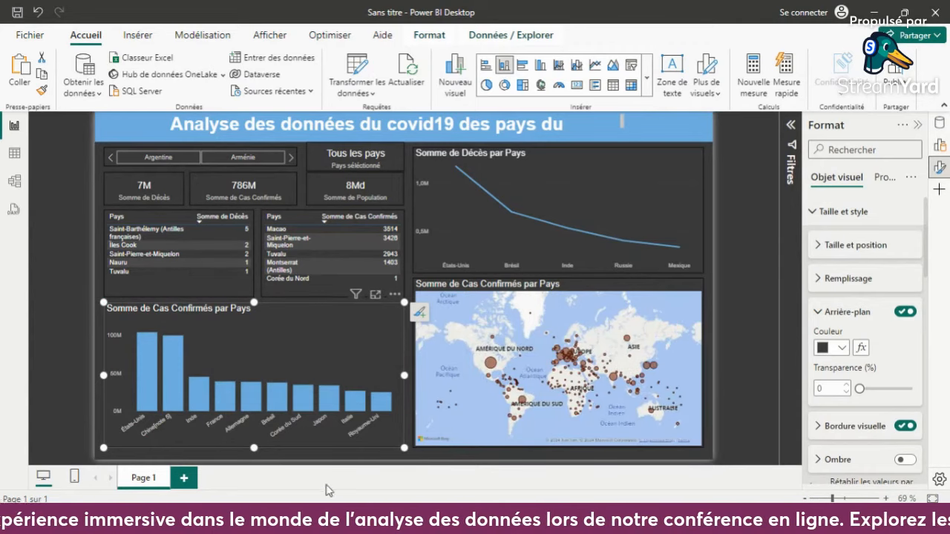
- Switch to the browser, stay on the StreamYard page when asked to leave, and open the Wikipedia page on Covid-19 by country
mouse_move(322, 518)
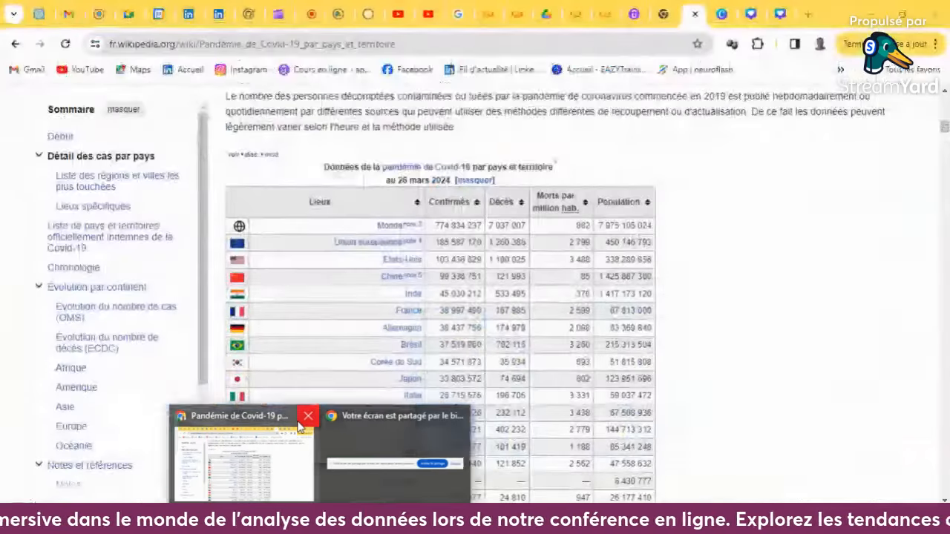
click(305, 417)
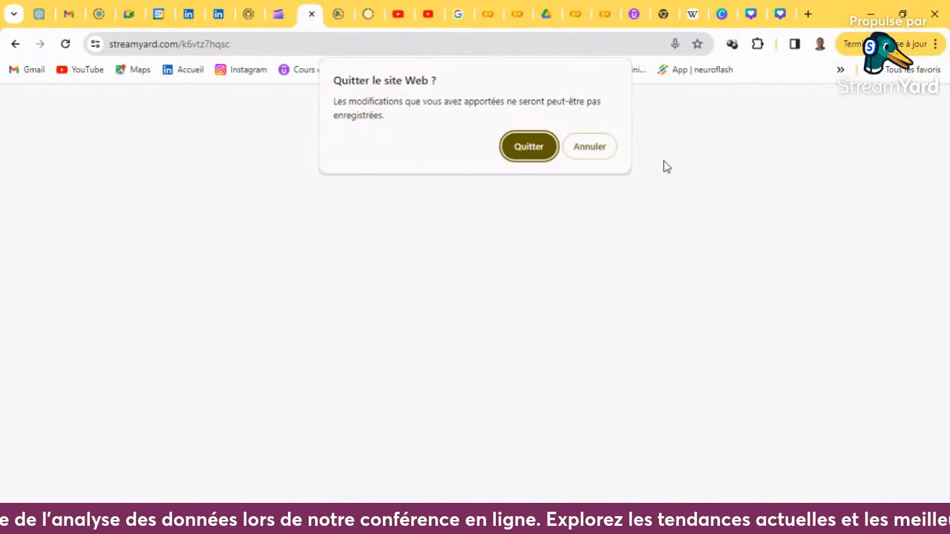
click(588, 147)
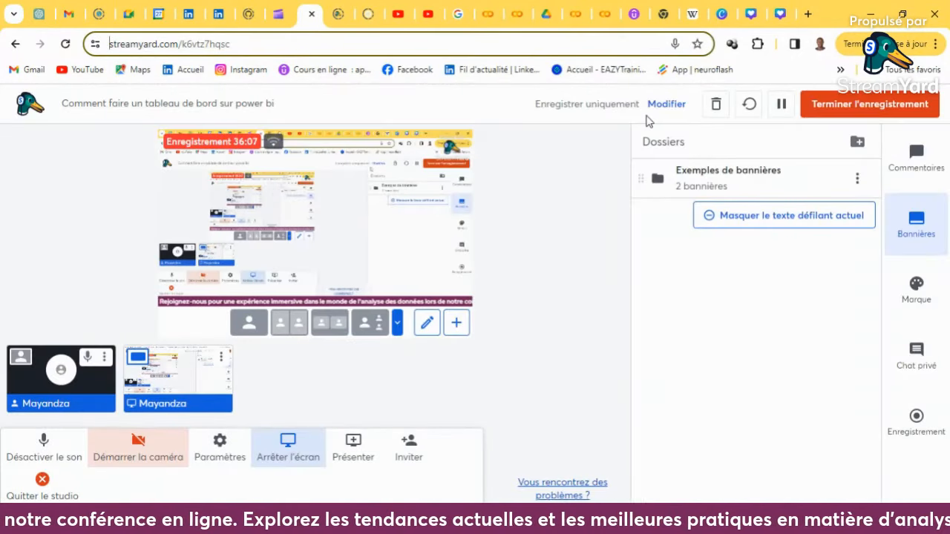
click(693, 13)
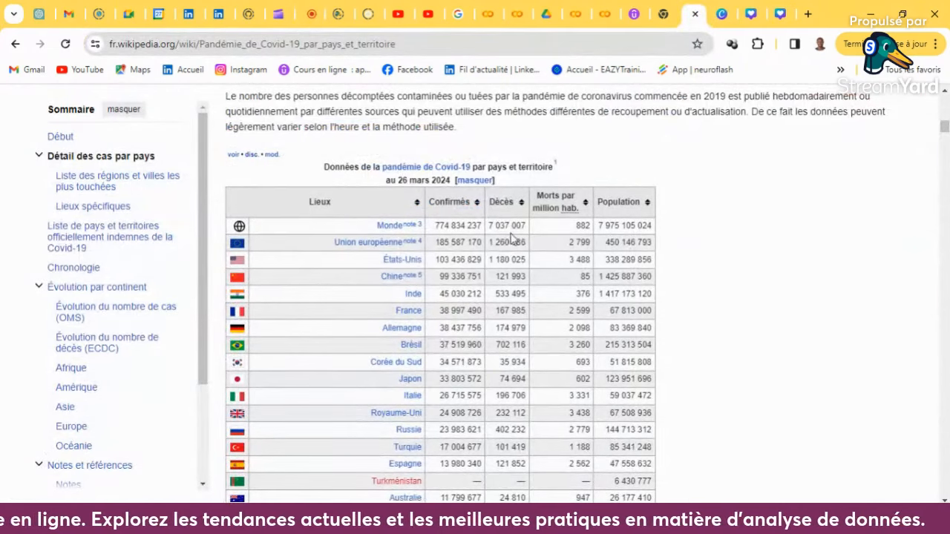
- Examine the Wikipedia table of Covid-19 confirmed cases, deaths and population by country, and return to the article's beginning
scroll(442, 347, down, 3)
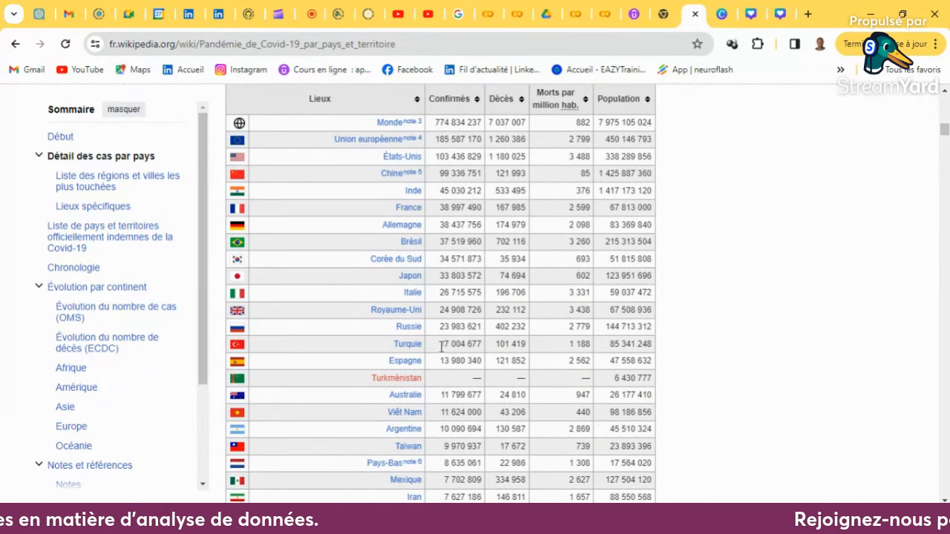
scroll(442, 347, down, 12)
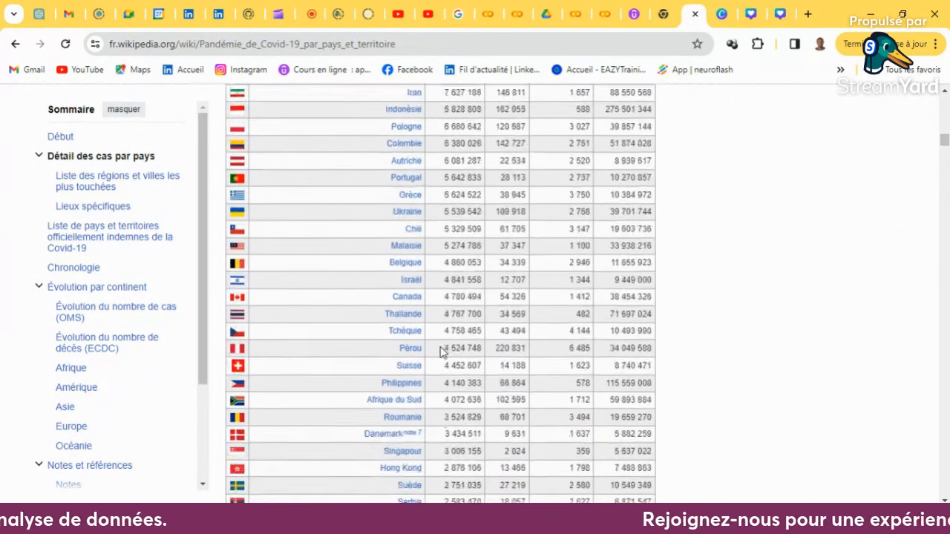
scroll(441, 352, down, 20)
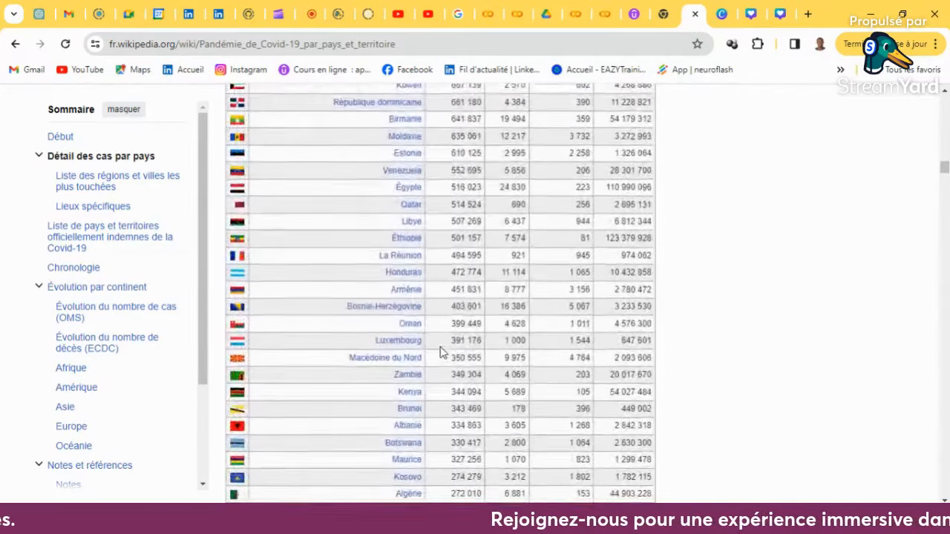
scroll(473, 303, up, 9)
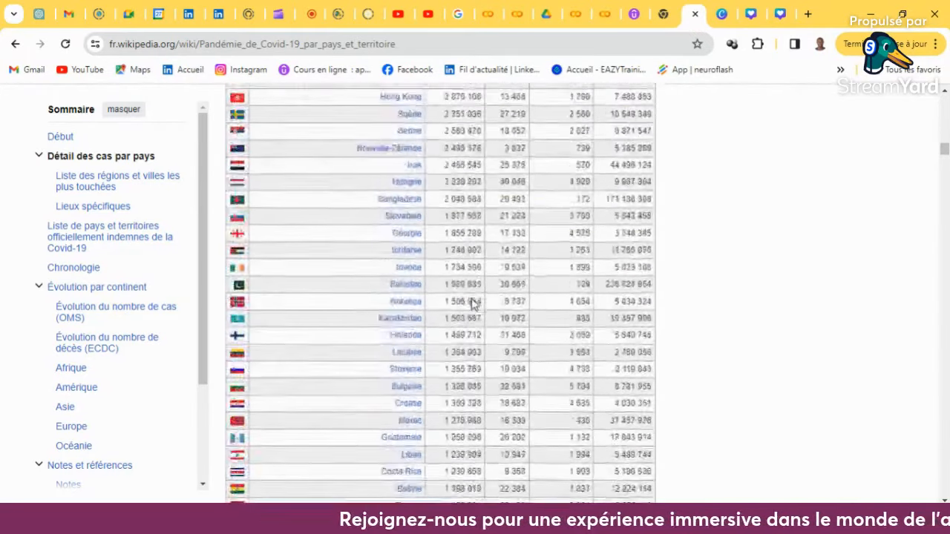
scroll(473, 304, up, 5)
right_click(473, 304)
click(827, 299)
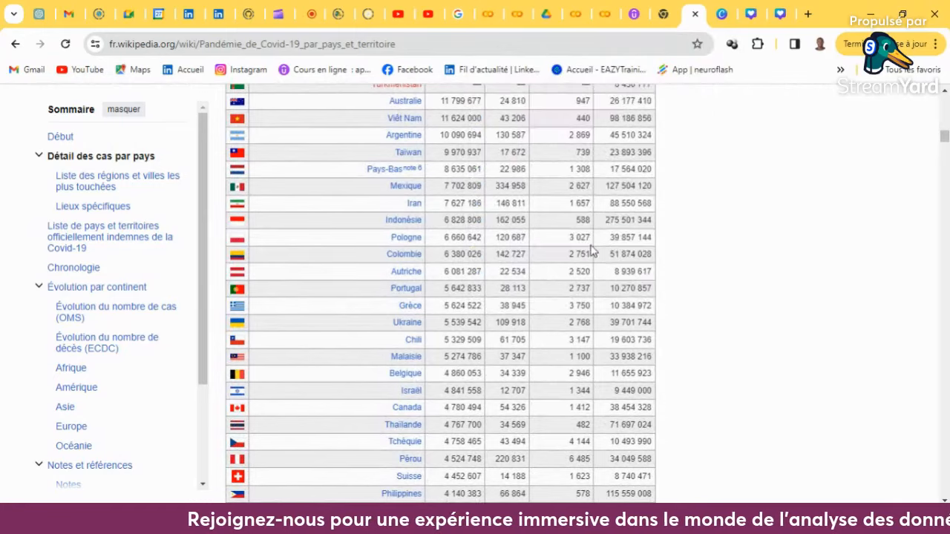
scroll(592, 252, up, 15)
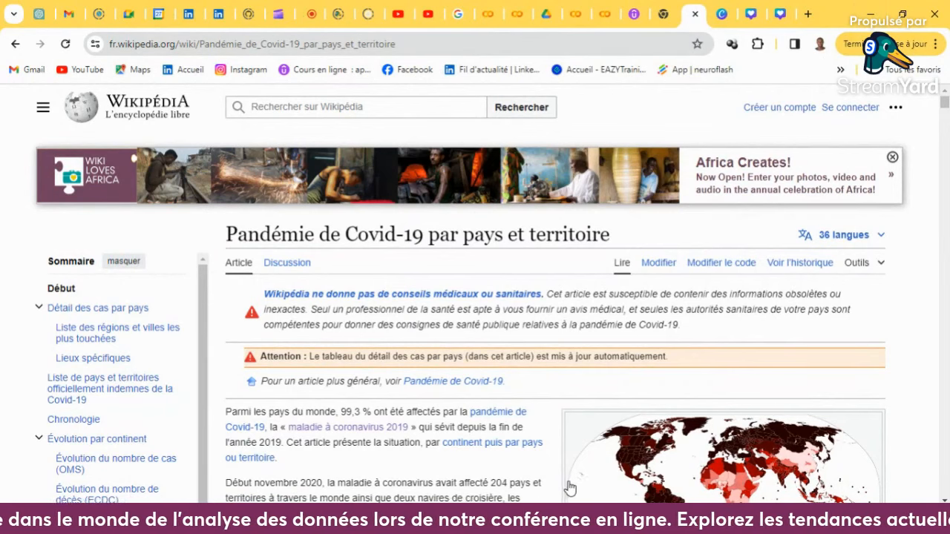
- Switch to Power BI Desktop and widen the dashboard's title text box to fit "Analyse des données du covid19 des pays du monde"
click(561, 521)
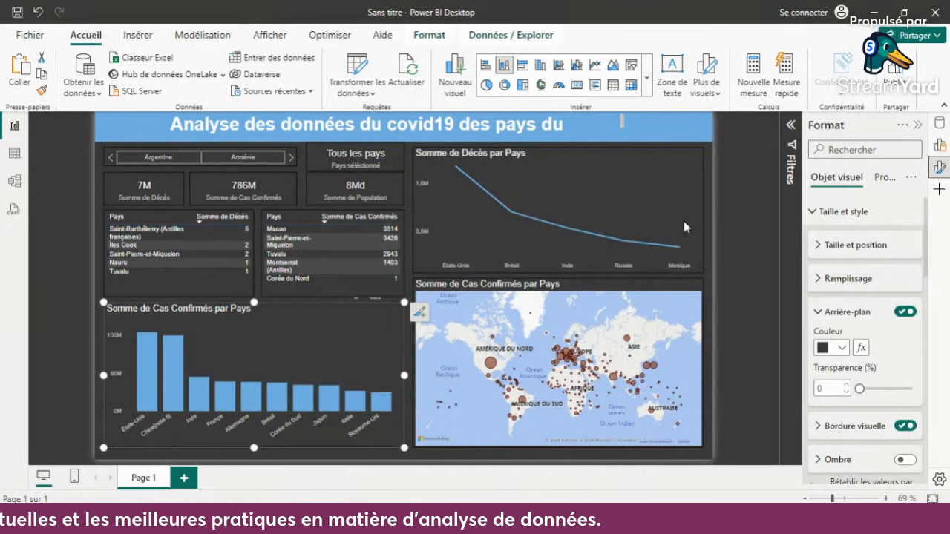
click(623, 124)
mouse_move(625, 126)
mouse_down()
mouse_move(647, 126)
mouse_move(639, 126)
mouse_up()
click(739, 171)
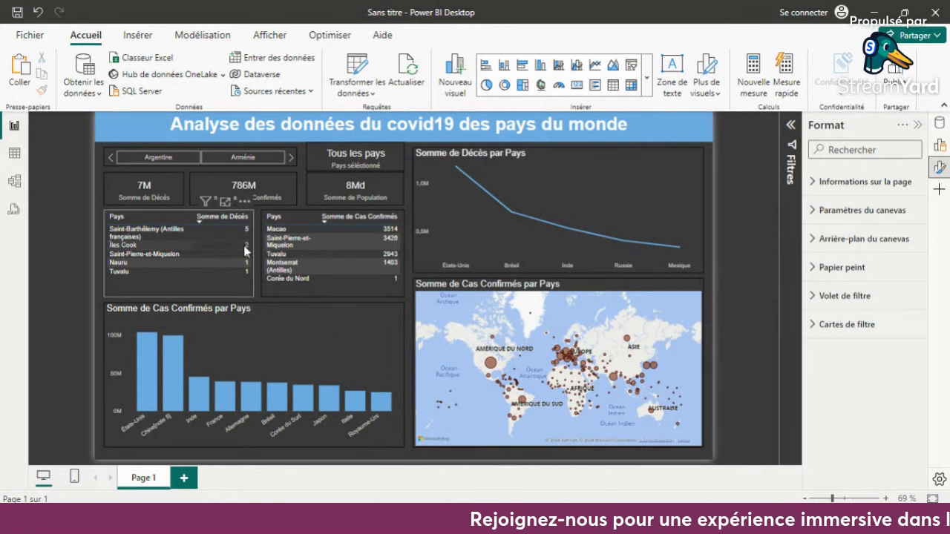
- Export the report to PDF and review the whole exported dashboard page
click(45, 37)
click(93, 293)
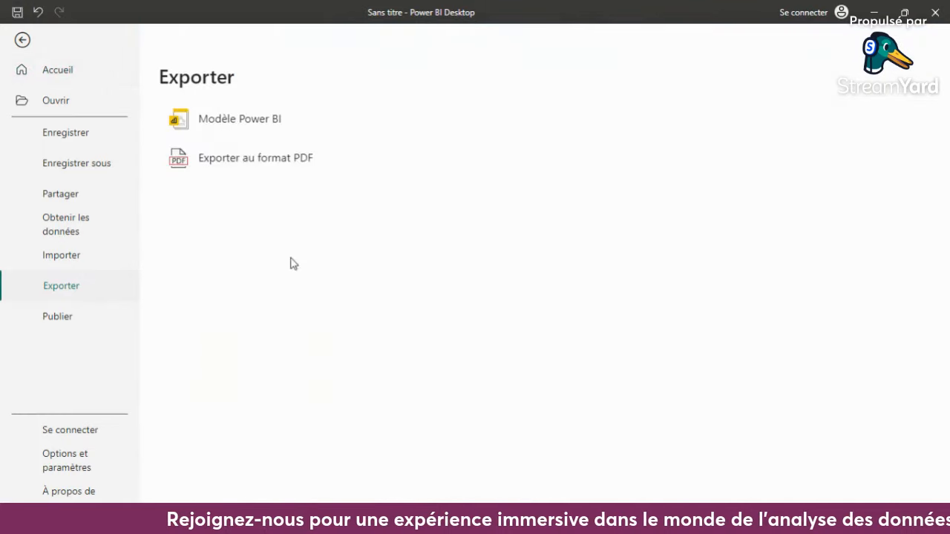
click(286, 163)
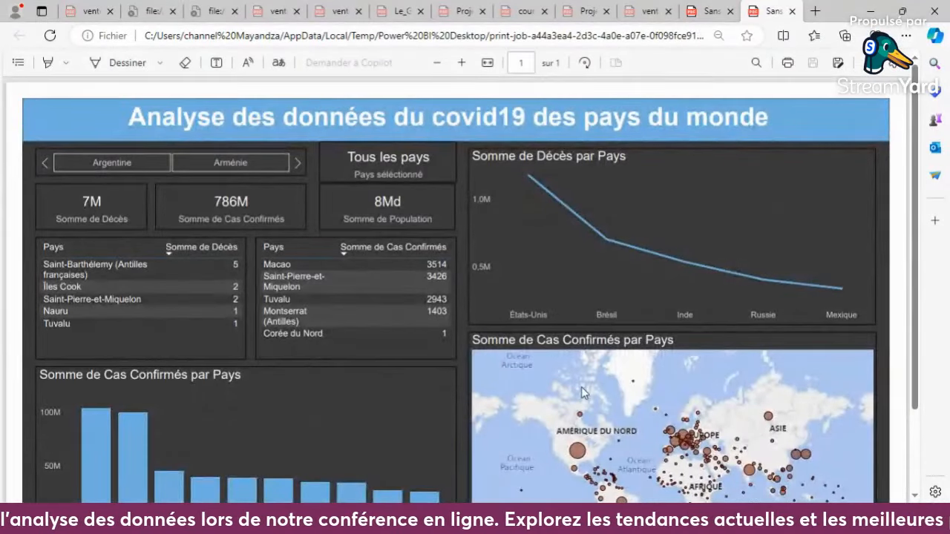
scroll(581, 387, down, 2)
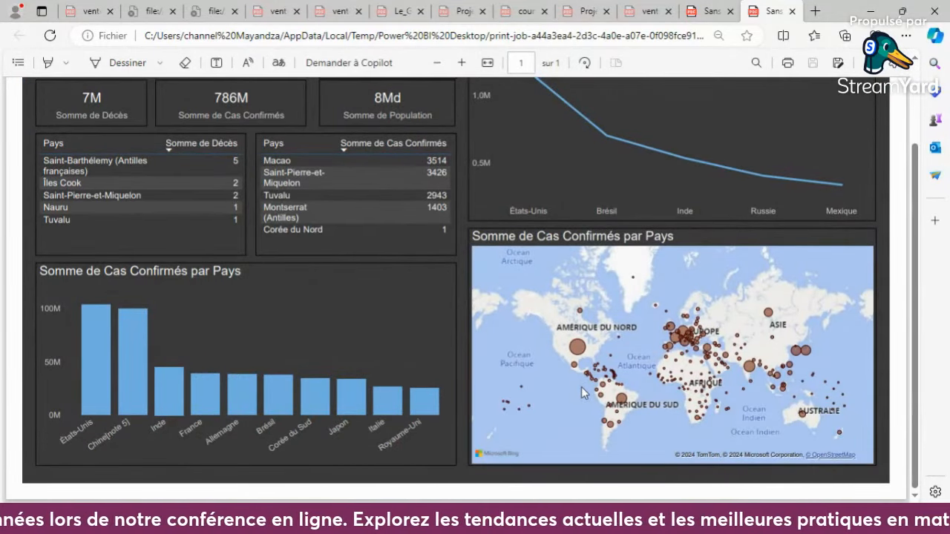
scroll(581, 387, down, 2)
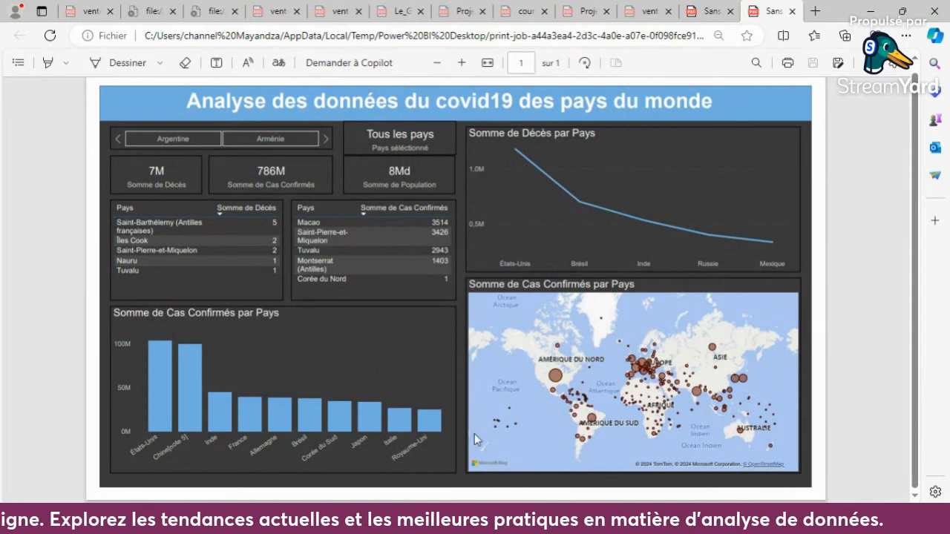
- Switch to the Chrome window with the Wikipedia article and open the StreamYard recording studio
click(320, 521)
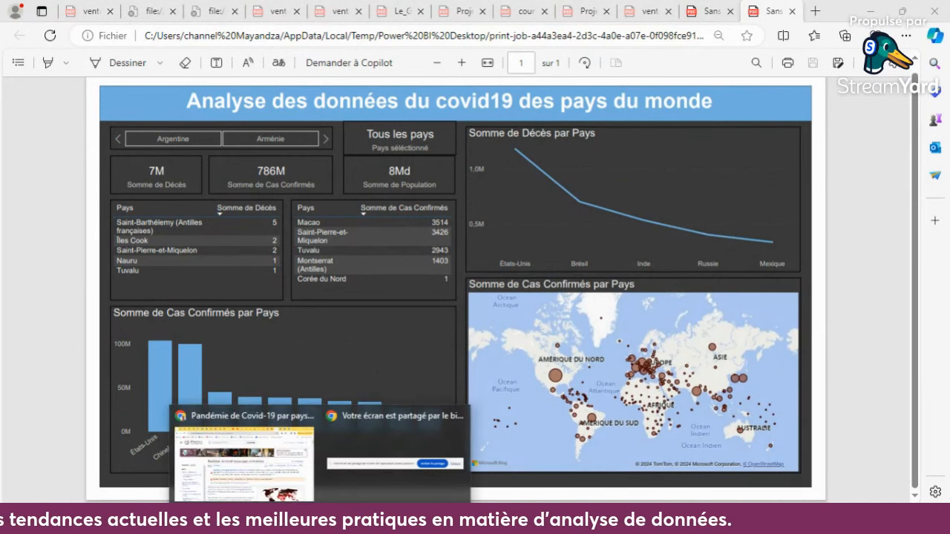
click(267, 453)
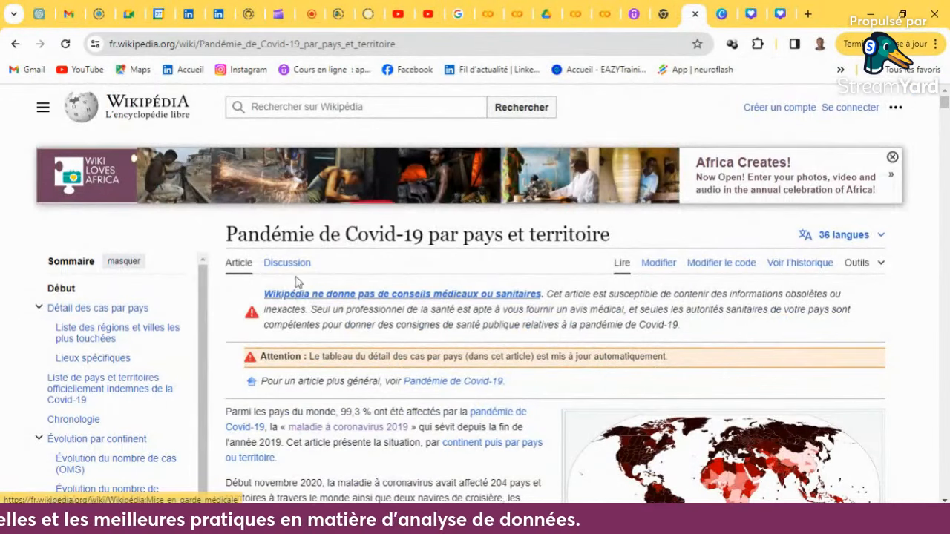
click(310, 14)
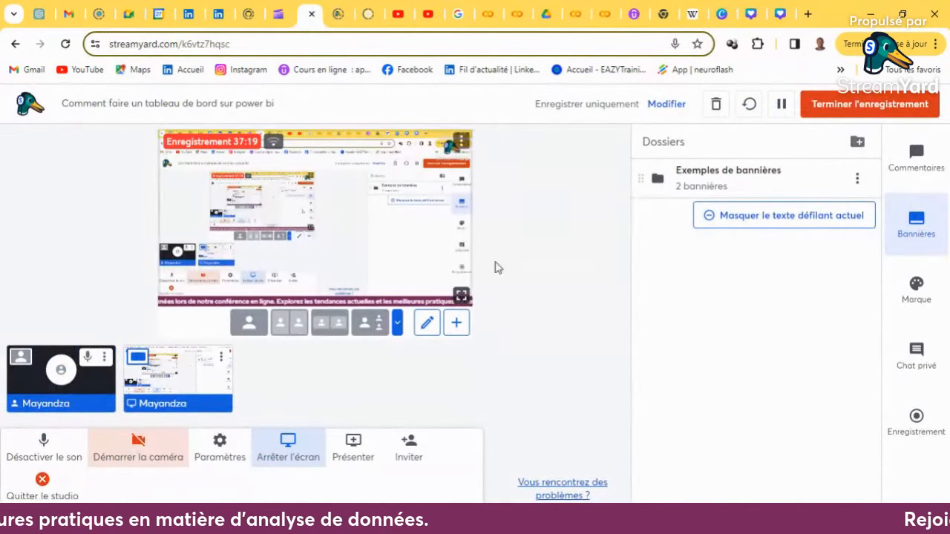